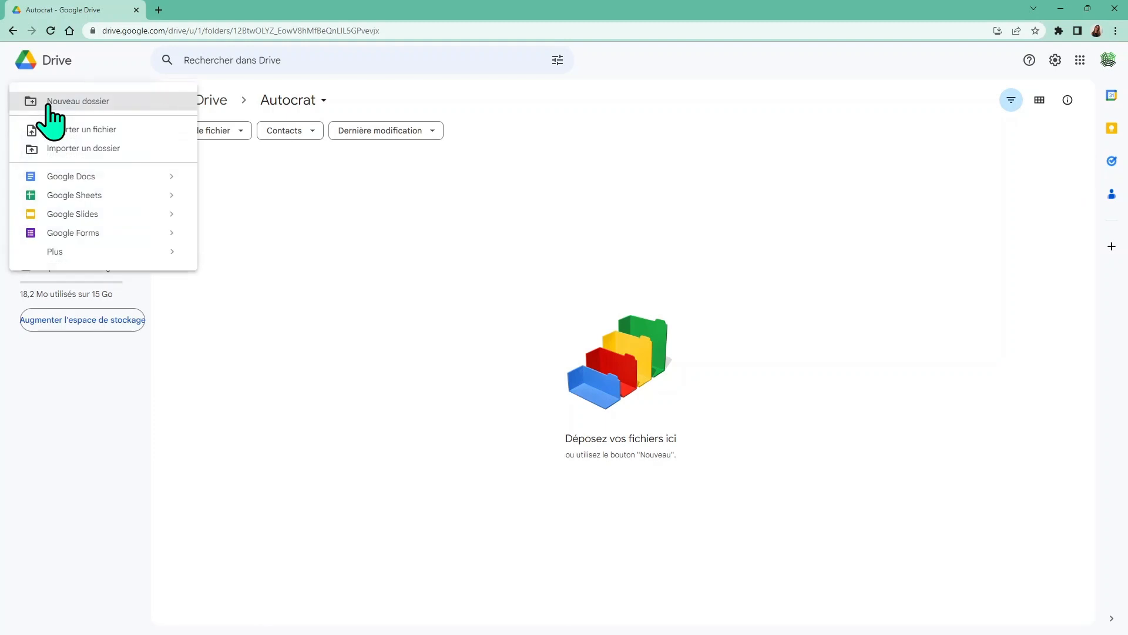
# Create a blank spreadsheet titled 'Utilisation Autocrat' in the Autocrat folder
pyautogui.moveTo(176, 200)
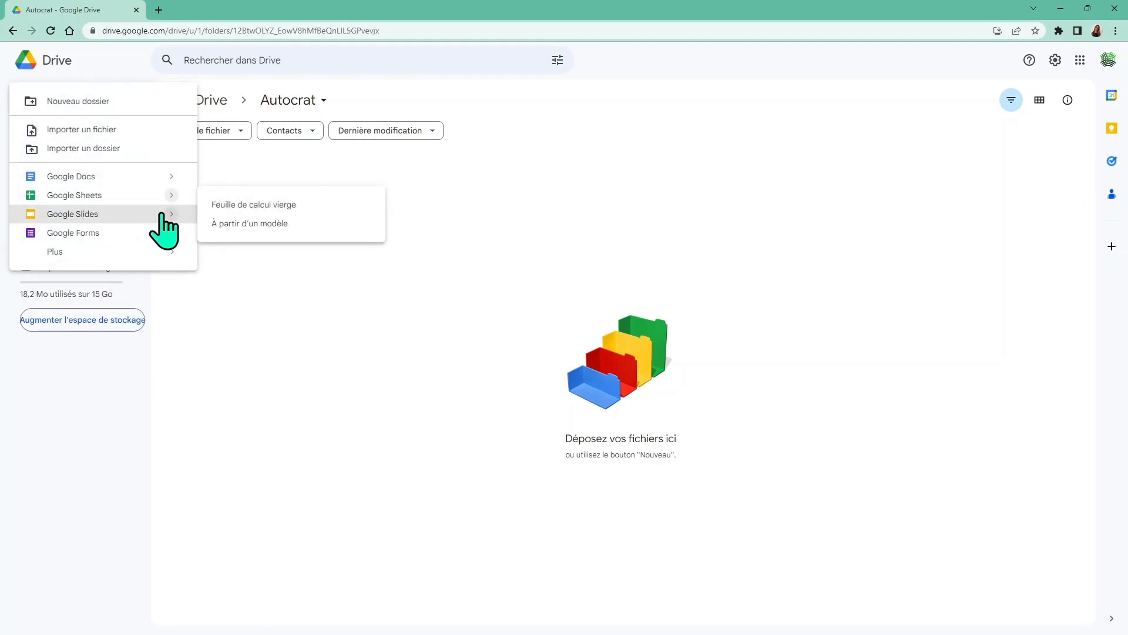
pyautogui.click(222, 205)
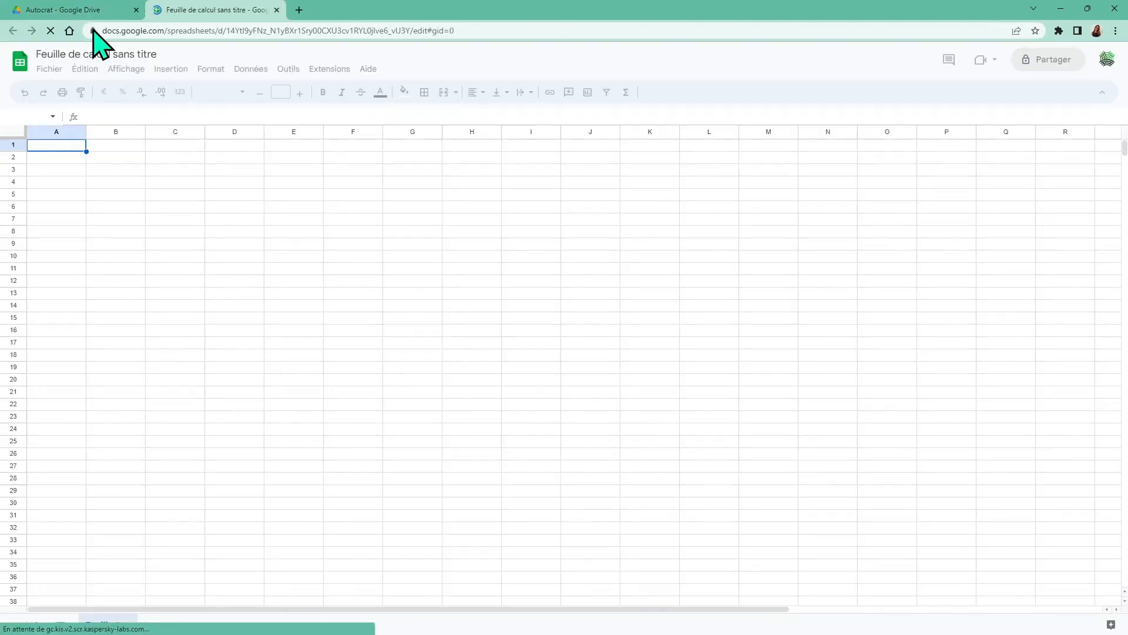
pyautogui.click(158, 53)
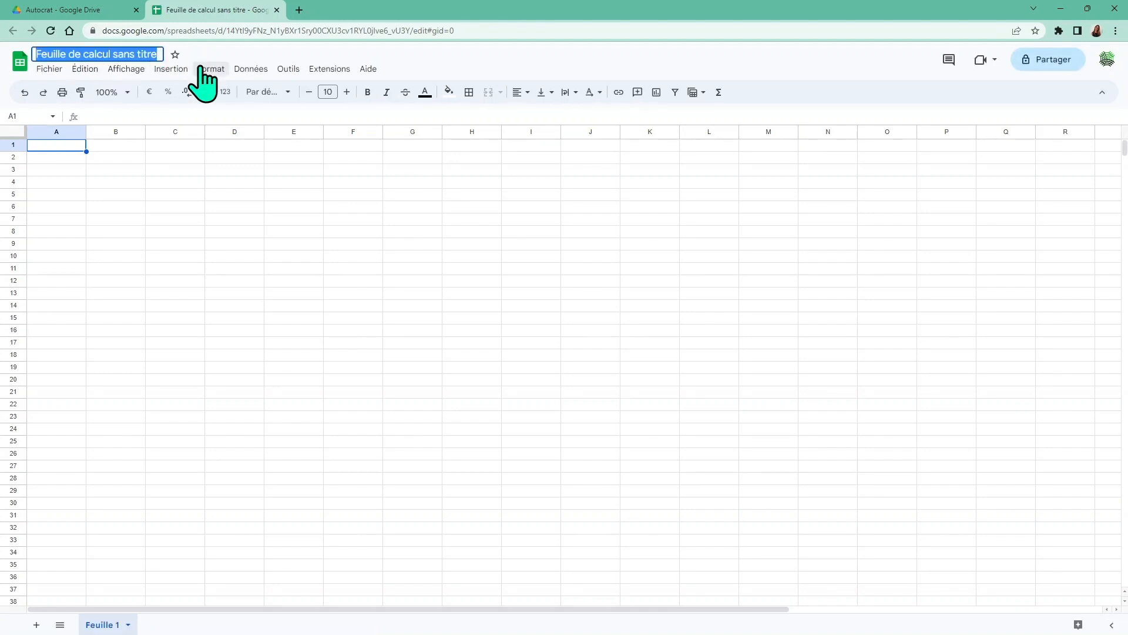
pyautogui.write('U')
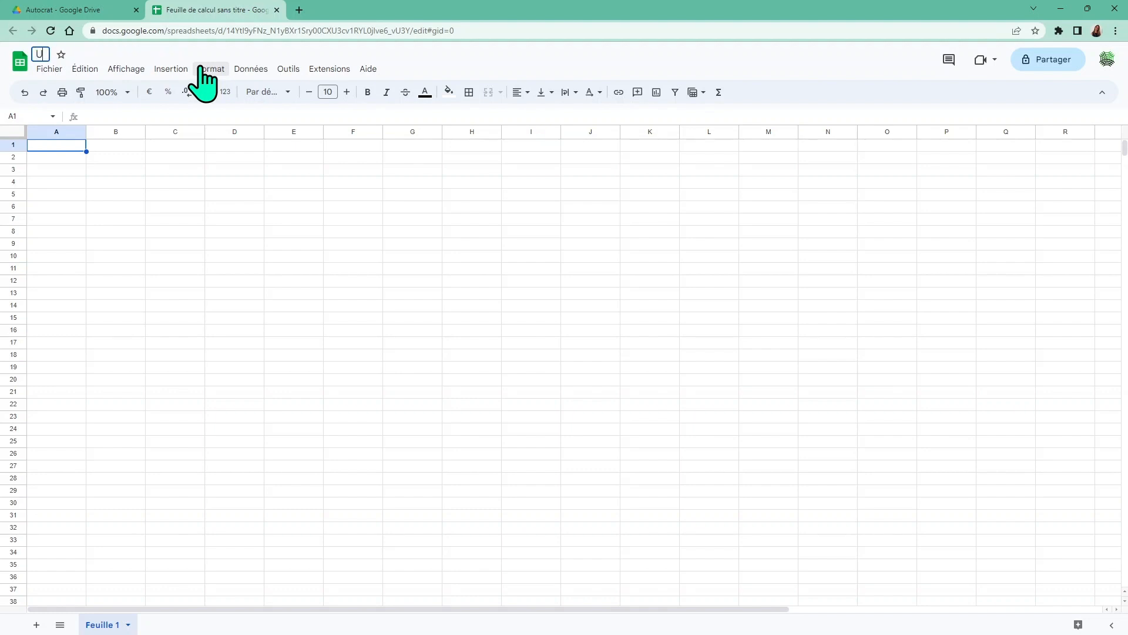
pyautogui.write('tilisation Autocrat')
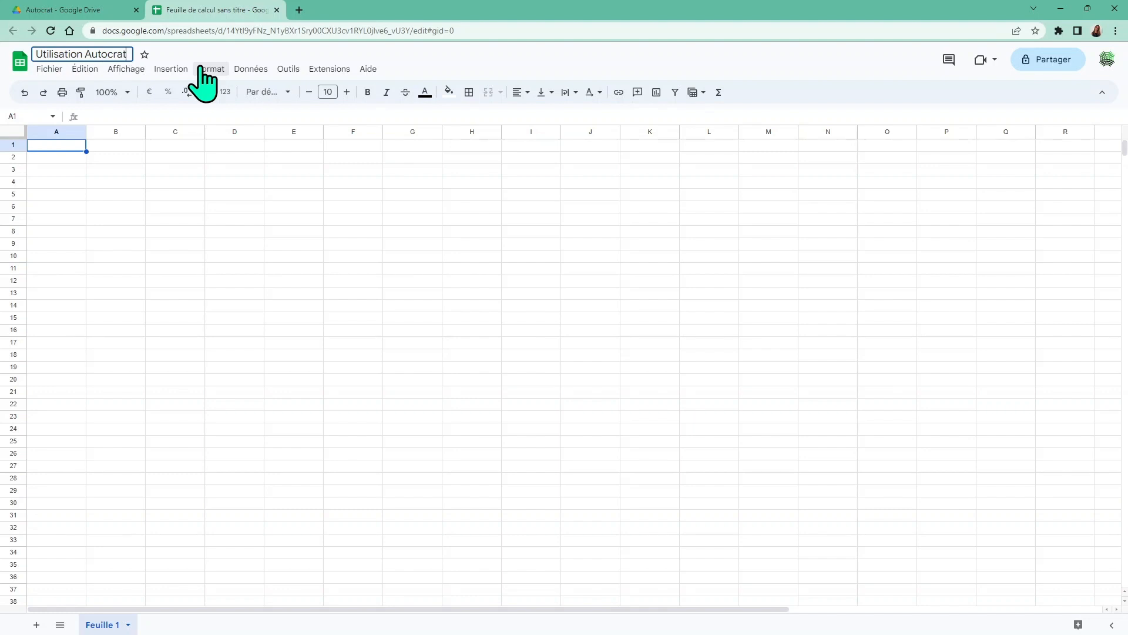
pyautogui.click(175, 244)
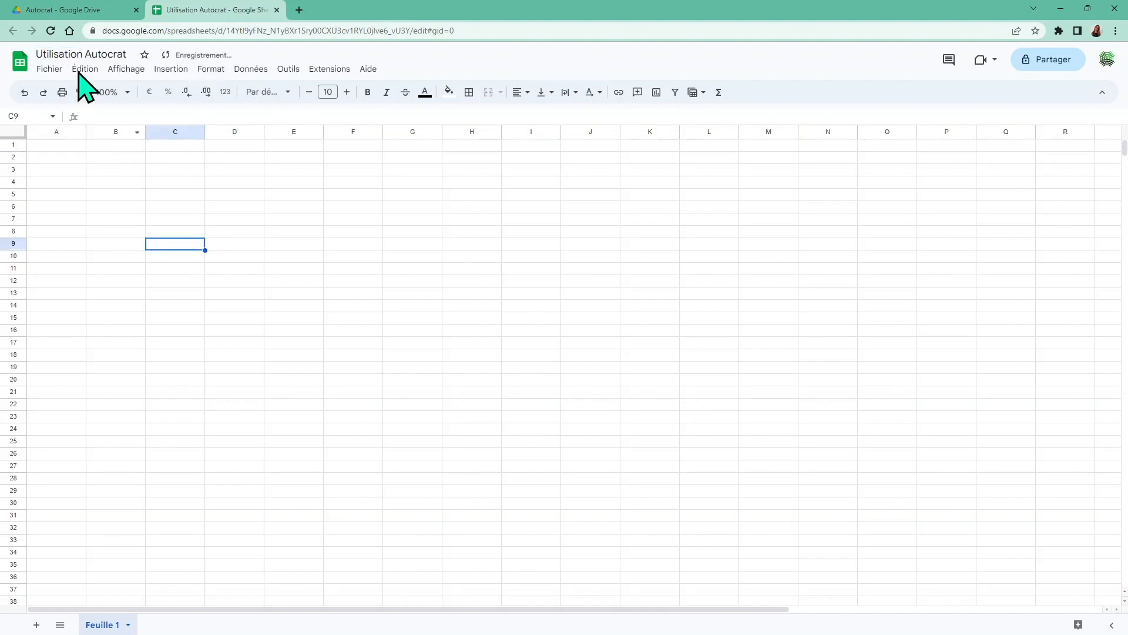
pyautogui.click(66, 18)
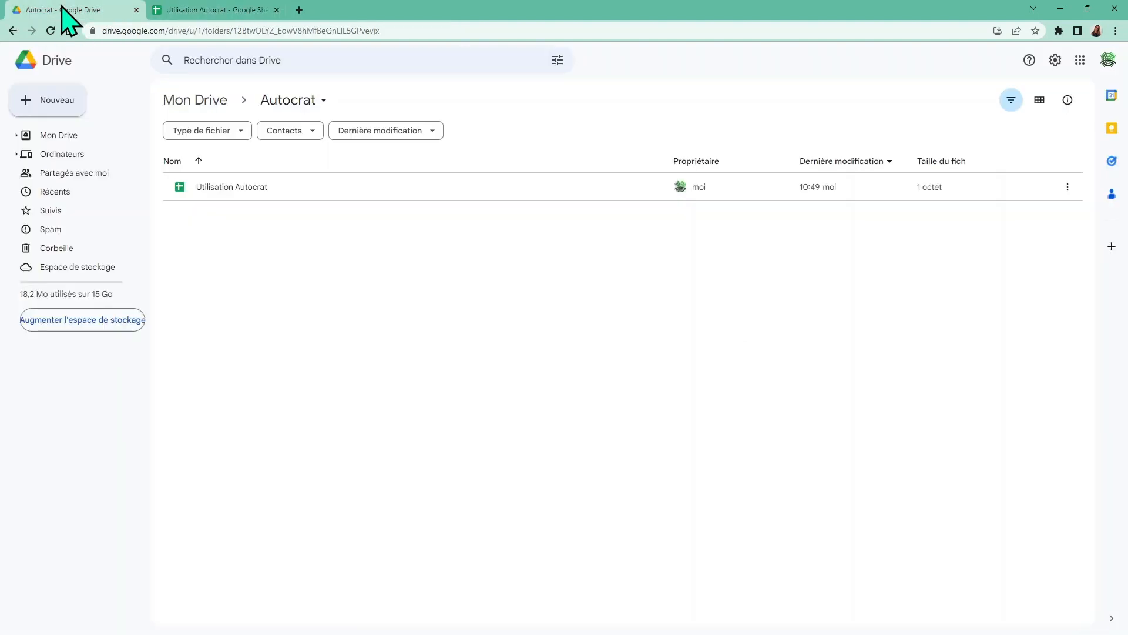
# Create a blank Google Docs document titled 'Convocation' in the Autocrat folder
pyautogui.click(47, 104)
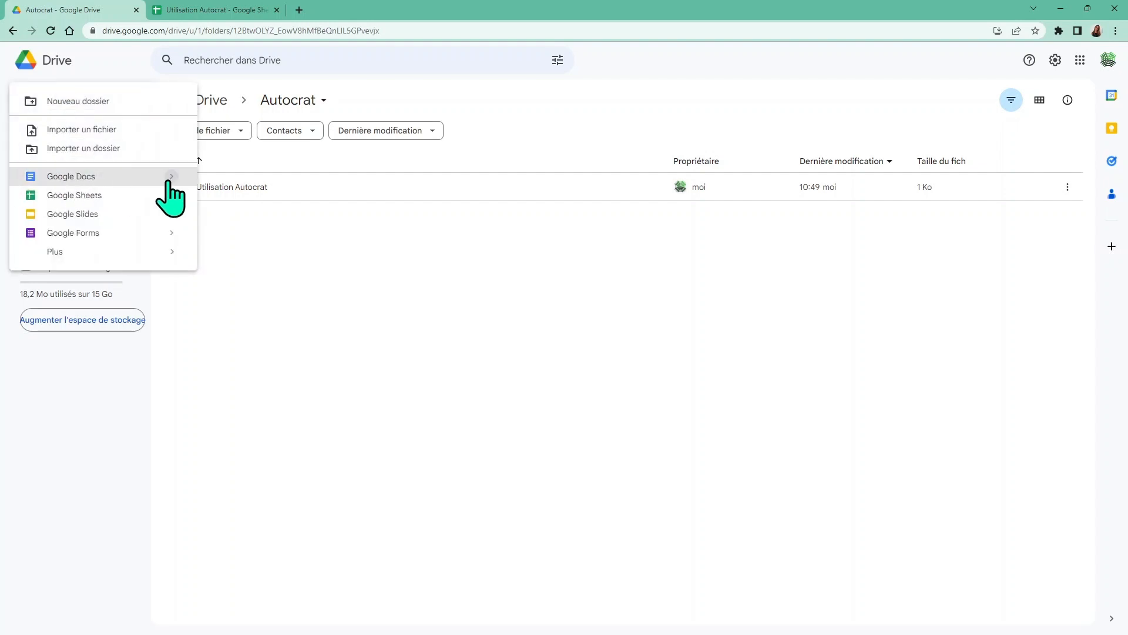
pyautogui.moveTo(169, 180)
pyautogui.click(224, 186)
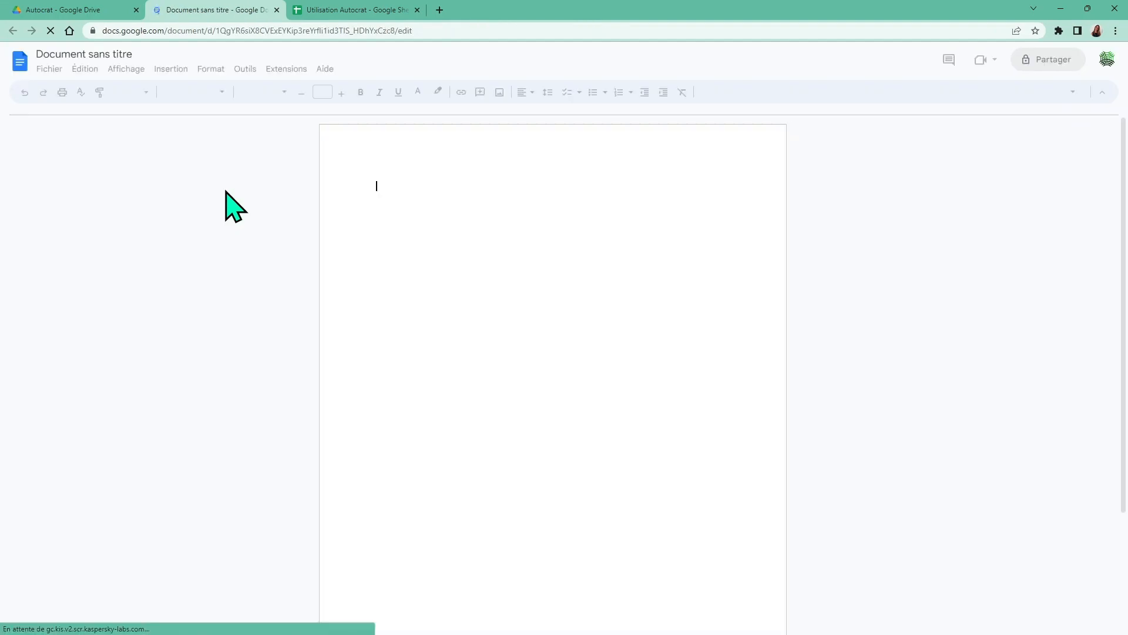
pyautogui.click(132, 54)
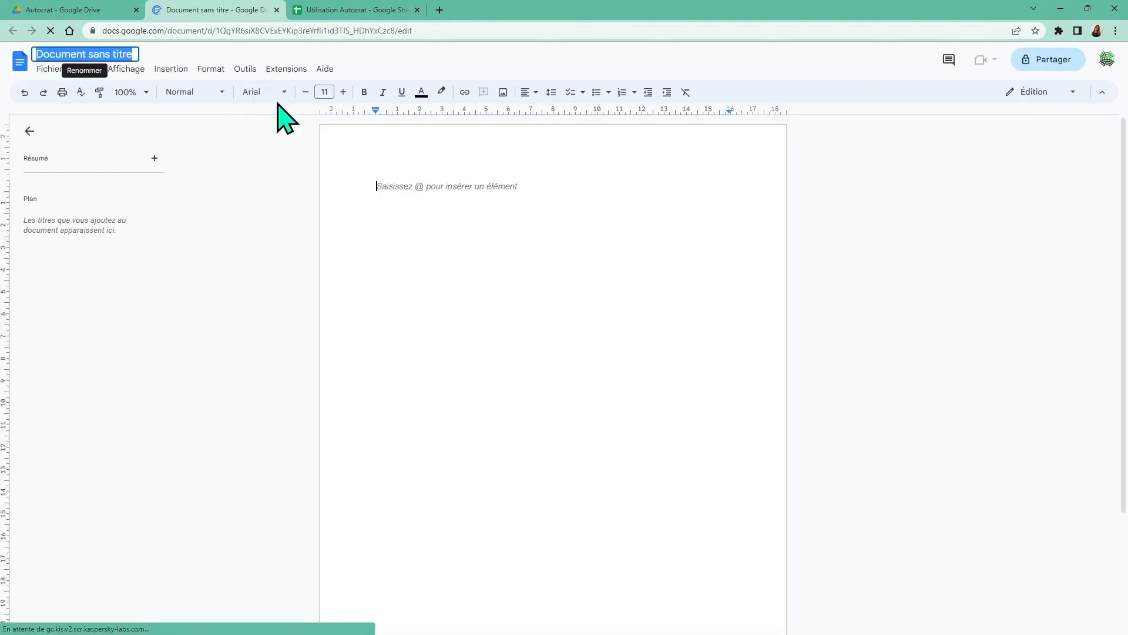
pyautogui.write('Co')
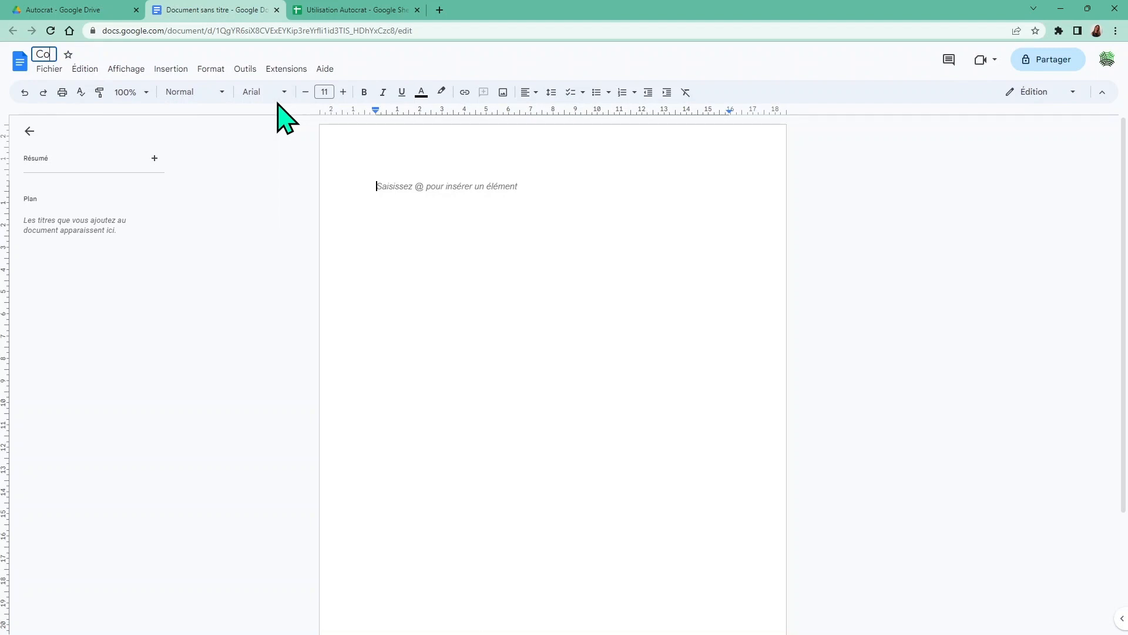
pyautogui.write('nvocation')
pyautogui.click(347, 8)
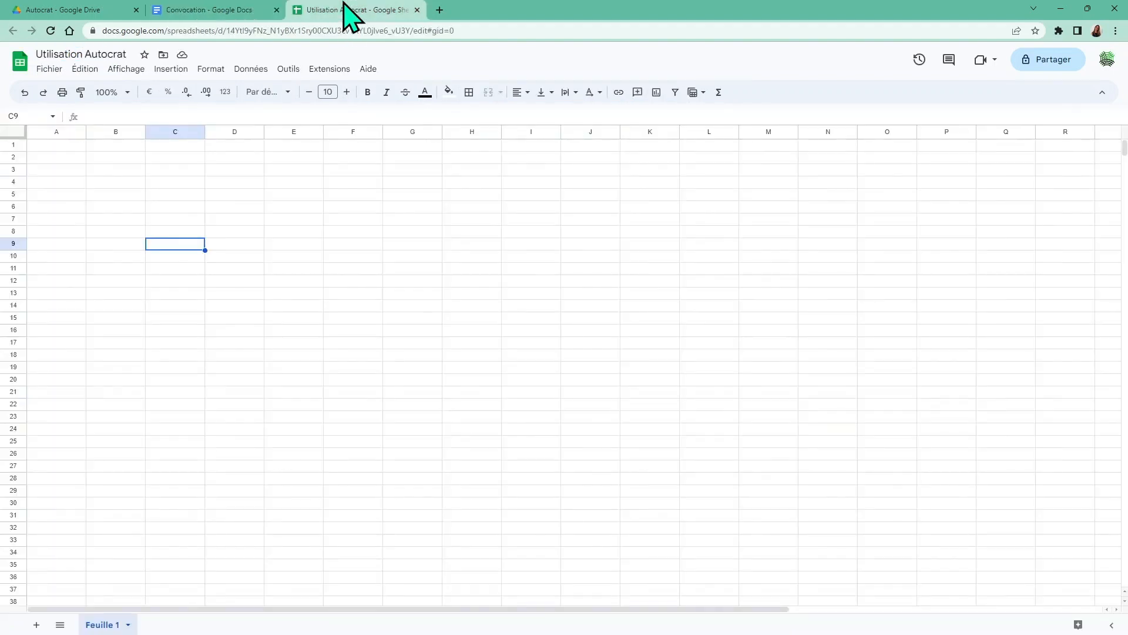
pyautogui.click(65, 8)
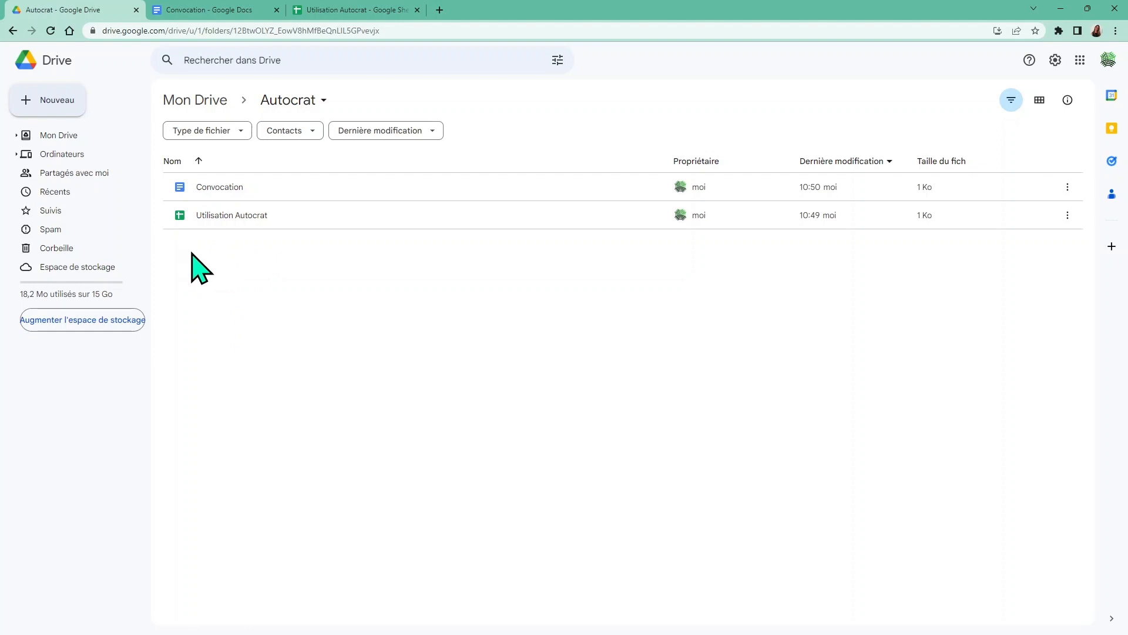
# Create a new folder named 'Convocations clients' inside the Autocrat folder
pyautogui.click(51, 97)
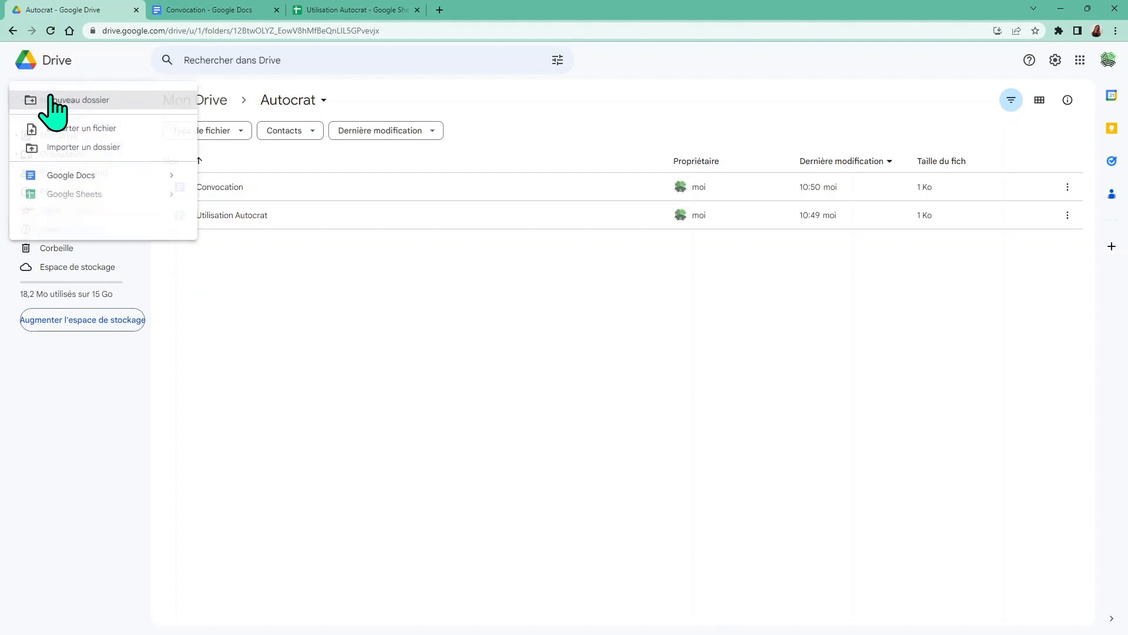
pyautogui.click(53, 102)
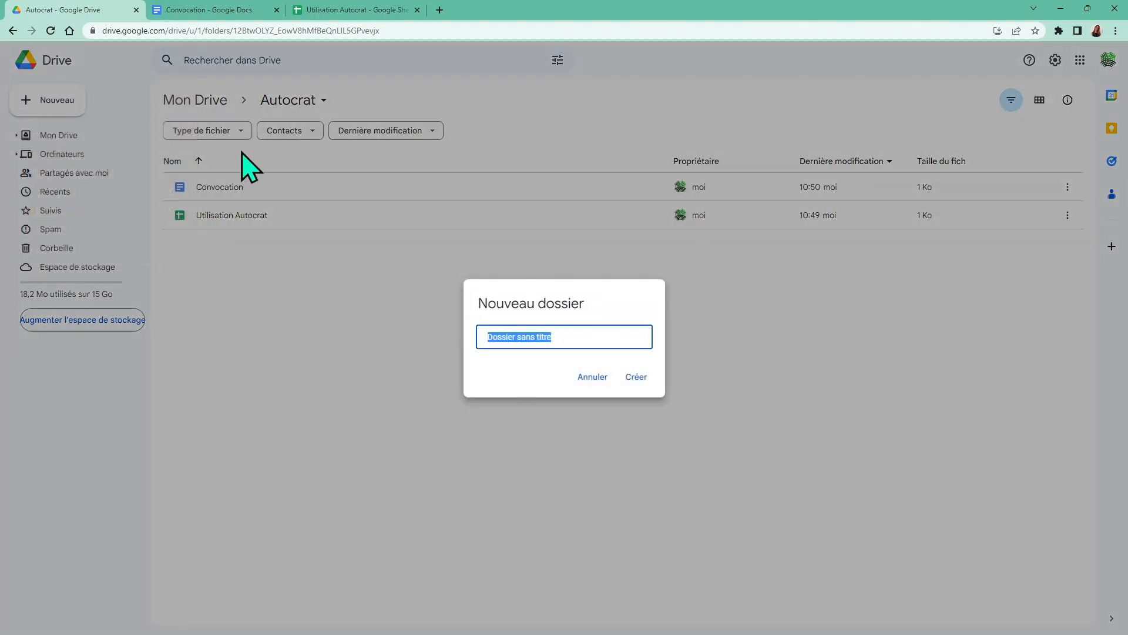
pyautogui.write('Convocation clients')
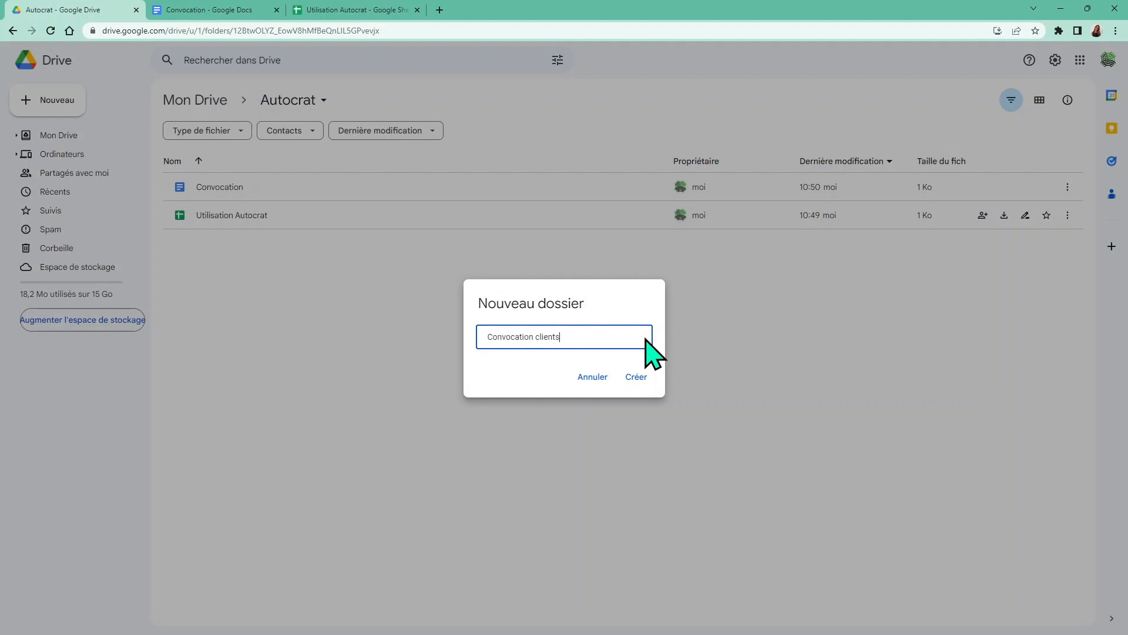
pyautogui.click(535, 337)
pyautogui.write('s')
pyautogui.click(636, 376)
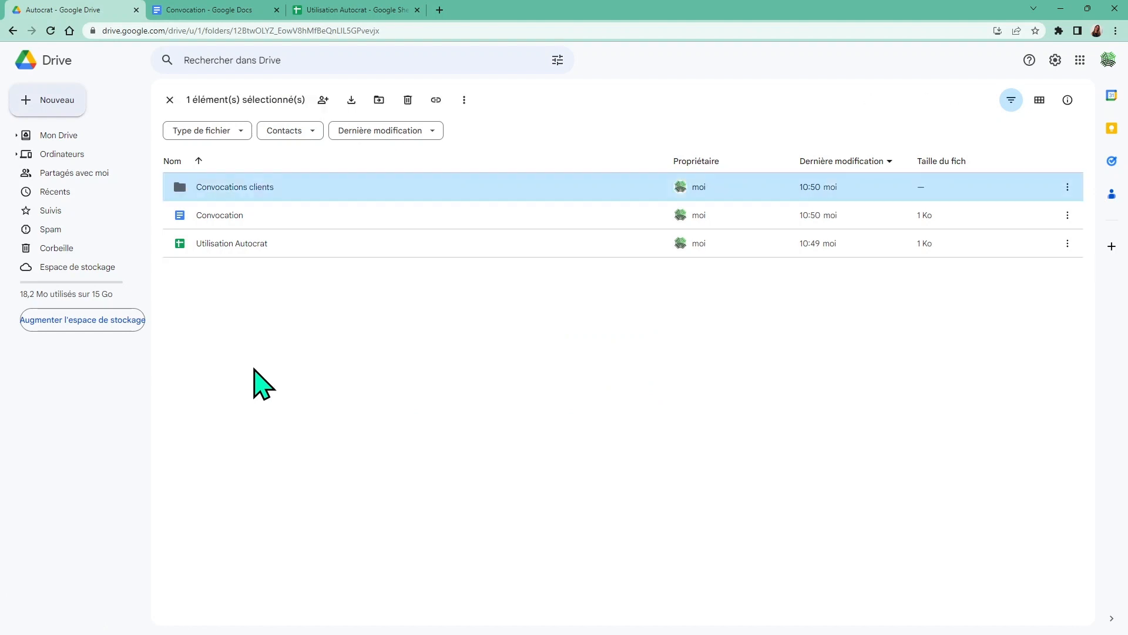
# Change the Convocations clients folder colour to red
pyautogui.rightClick(318, 186)
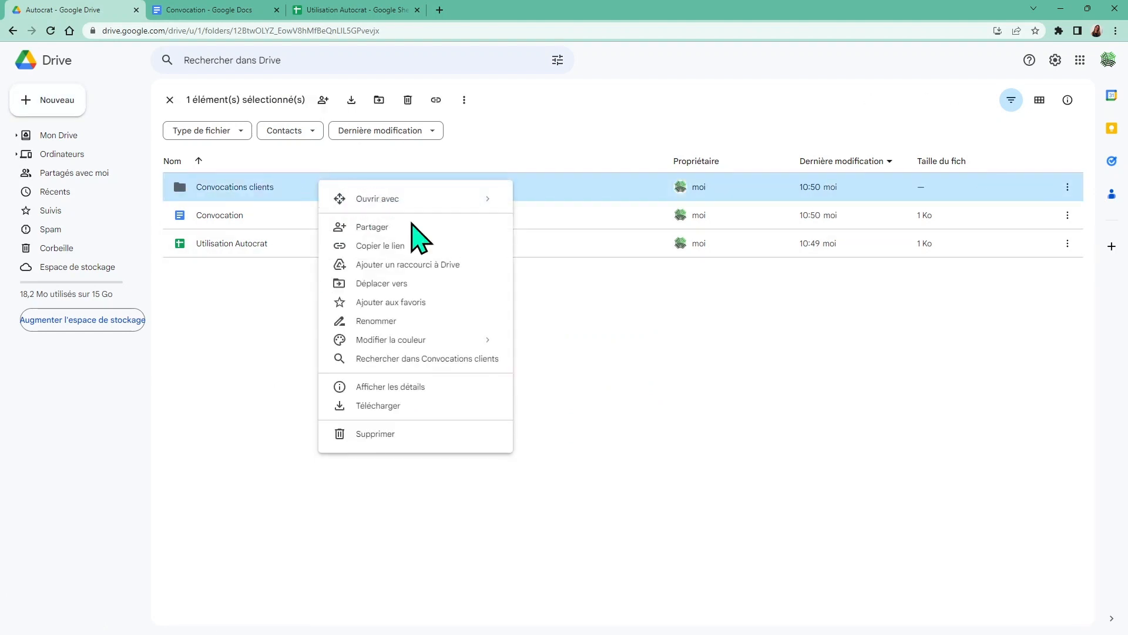
pyautogui.moveTo(411, 340)
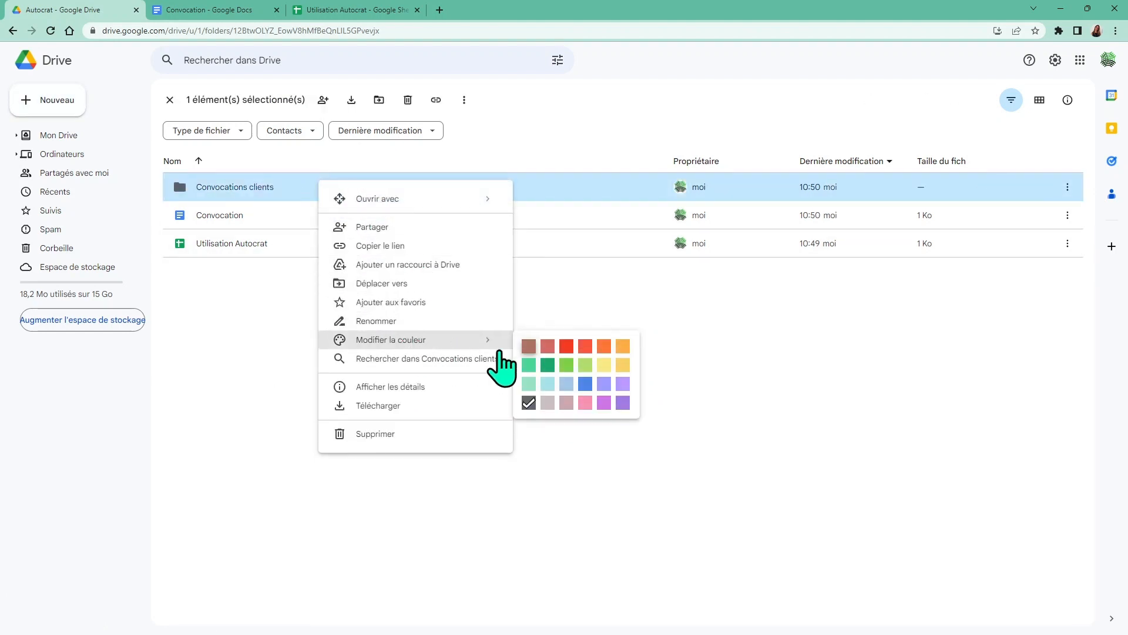
pyautogui.click(566, 347)
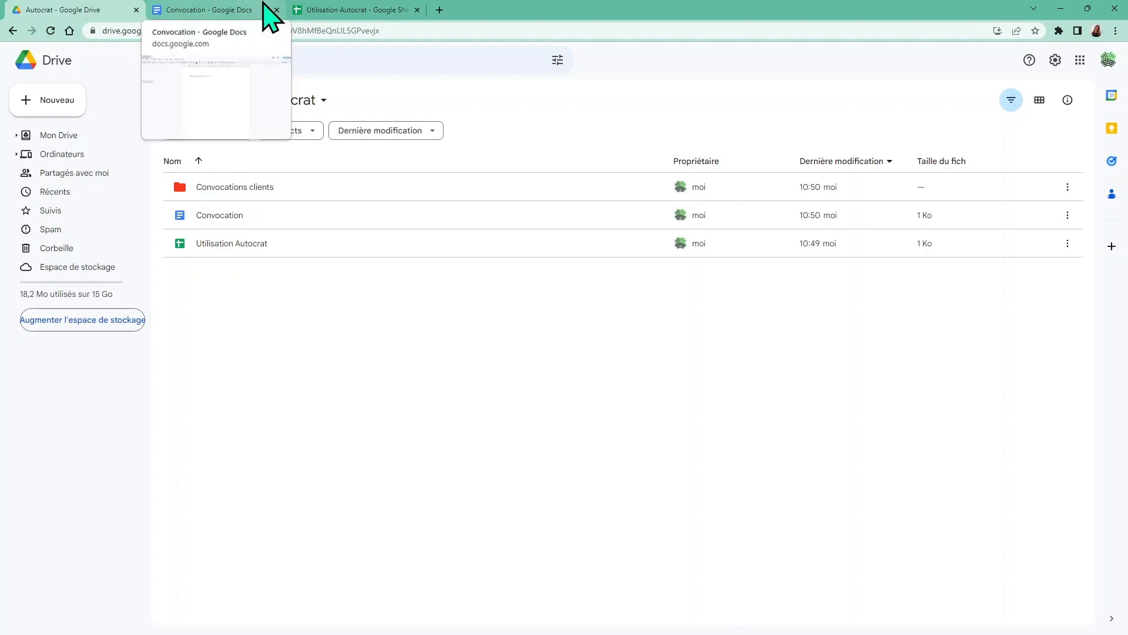
# From Extensions > Modules complémentaires, bring up the add-on marketplace over Utilisation Autocrat
pyautogui.click(322, 17)
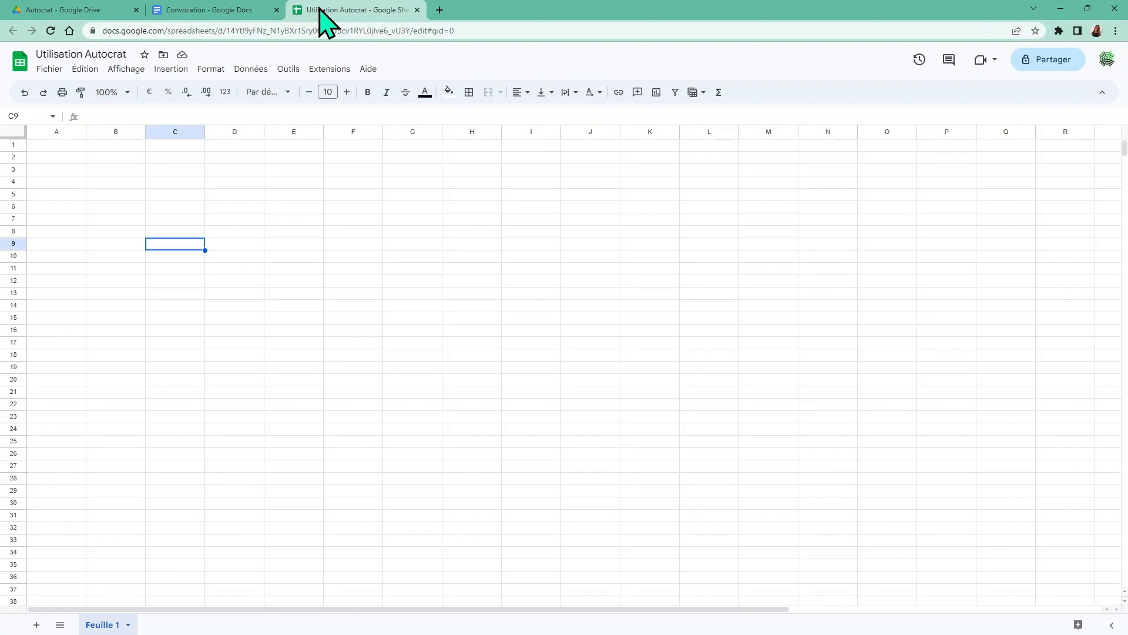
pyautogui.click(317, 70)
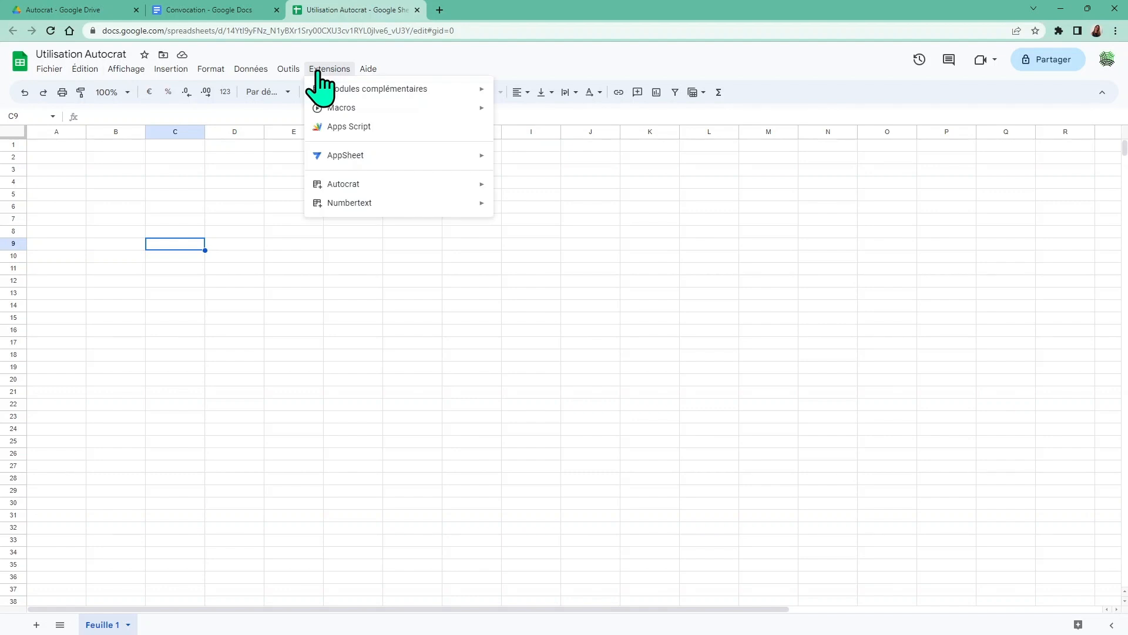
pyautogui.moveTo(348, 94)
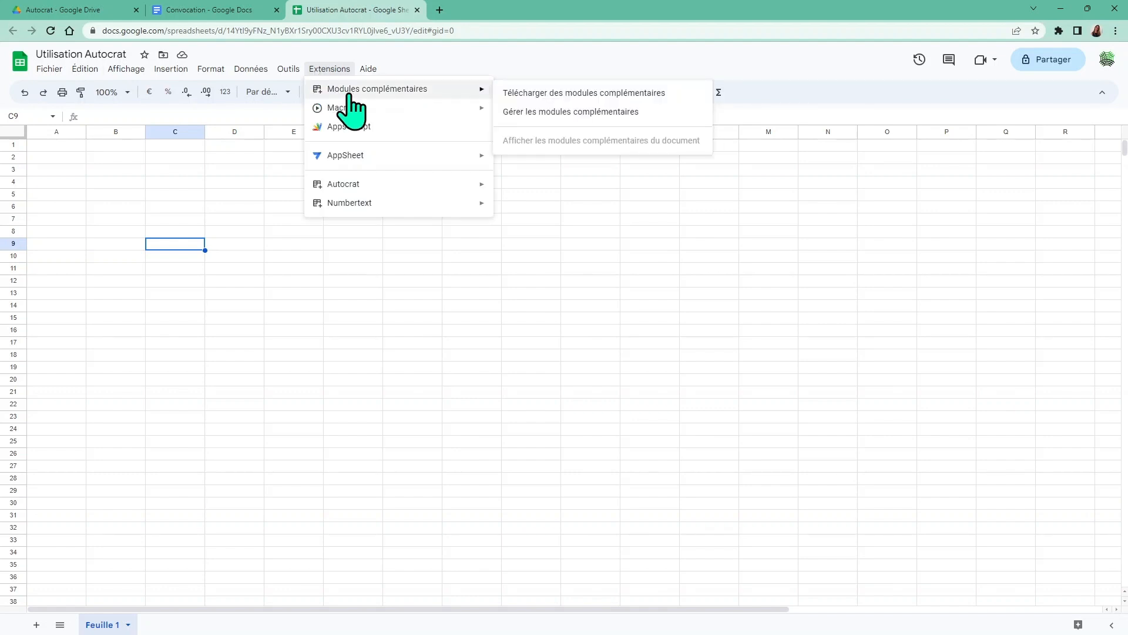
pyautogui.click(546, 94)
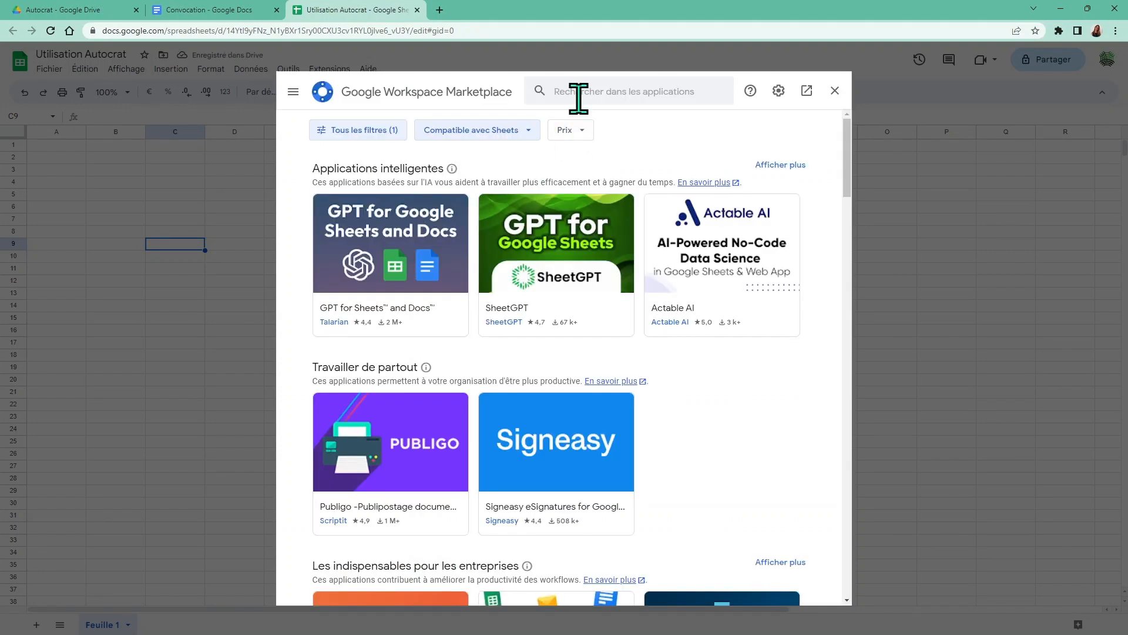
# Search the marketplace for 'Autocrat' and go to the Autocrat add-on's page
pyautogui.click(579, 93)
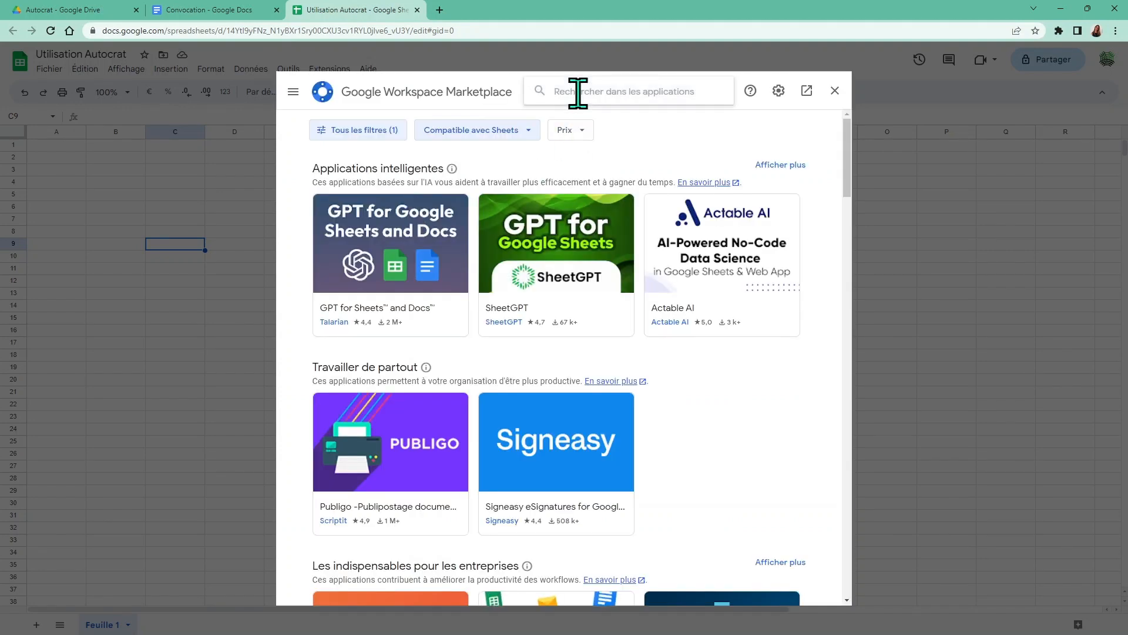
pyautogui.write('Autoc')
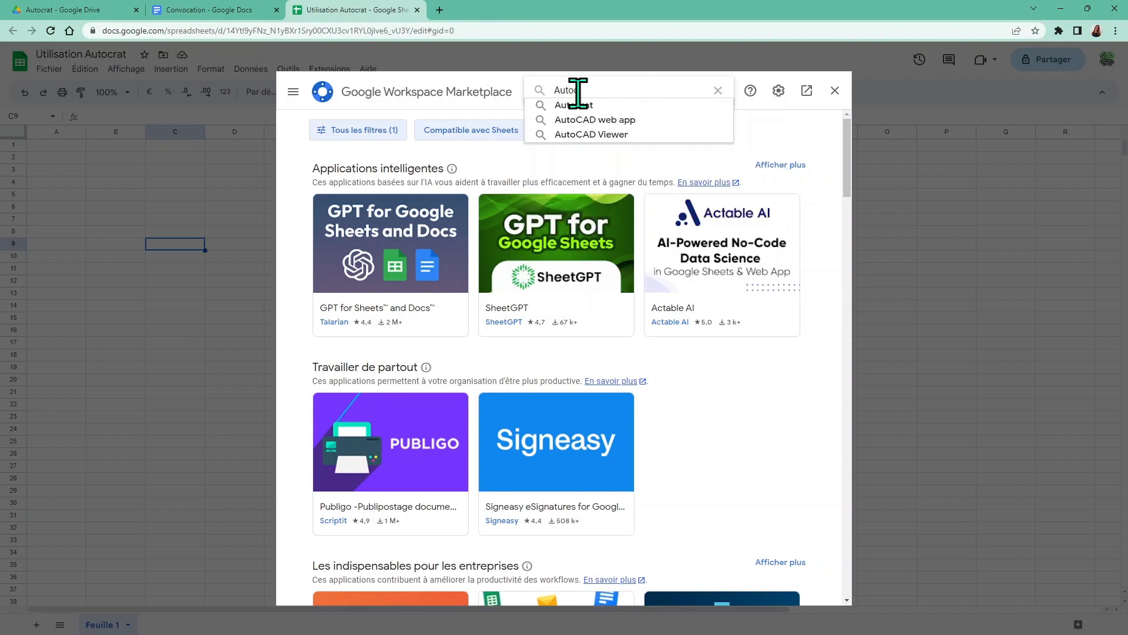
pyautogui.write('rat')
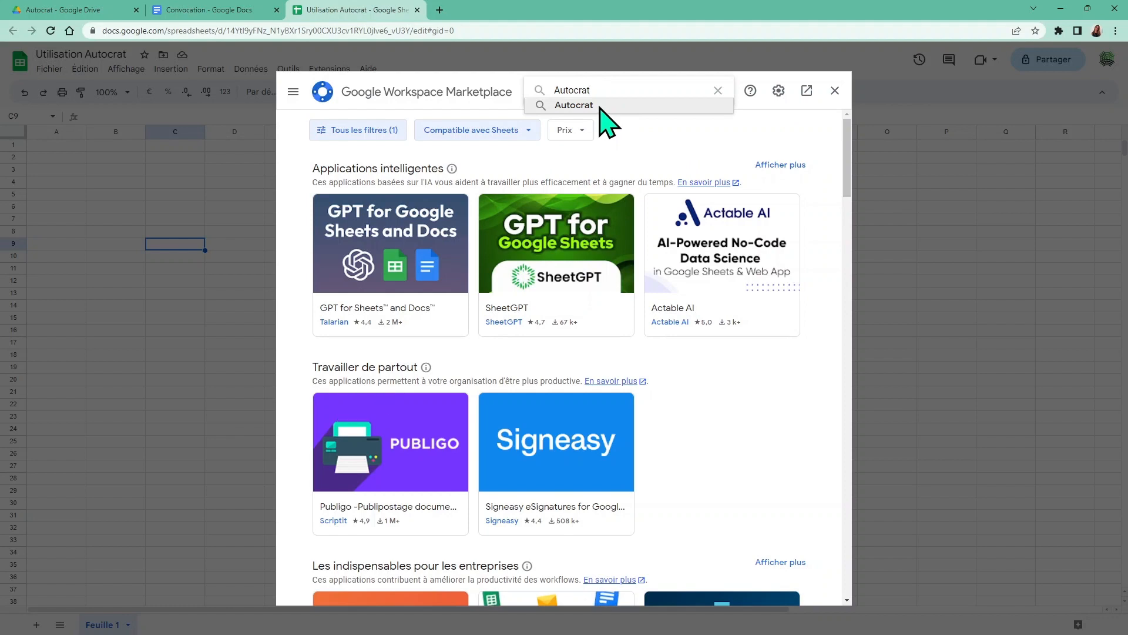
pyautogui.click(600, 107)
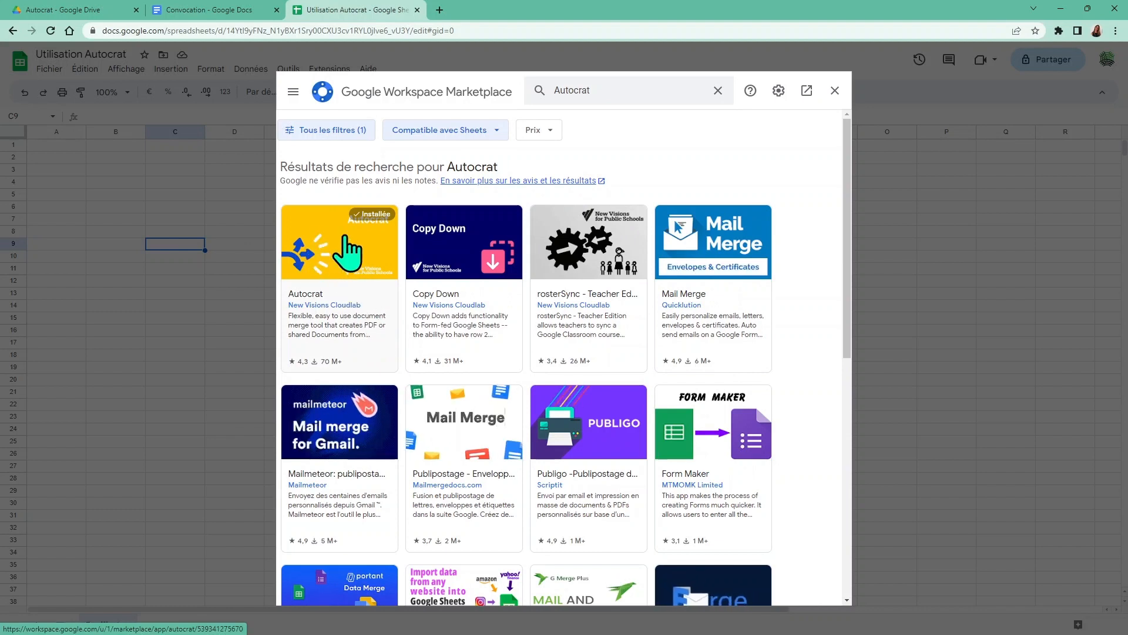
pyautogui.click(347, 252)
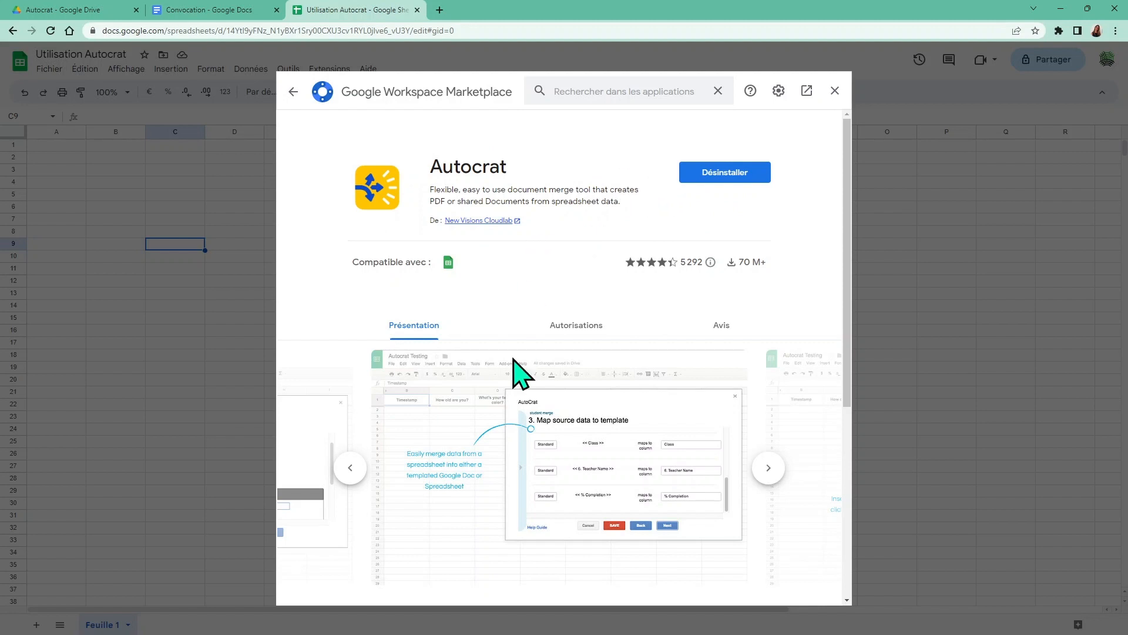
# Review the permissions Autocrat requires, then close the marketplace dialog
pyautogui.click(560, 332)
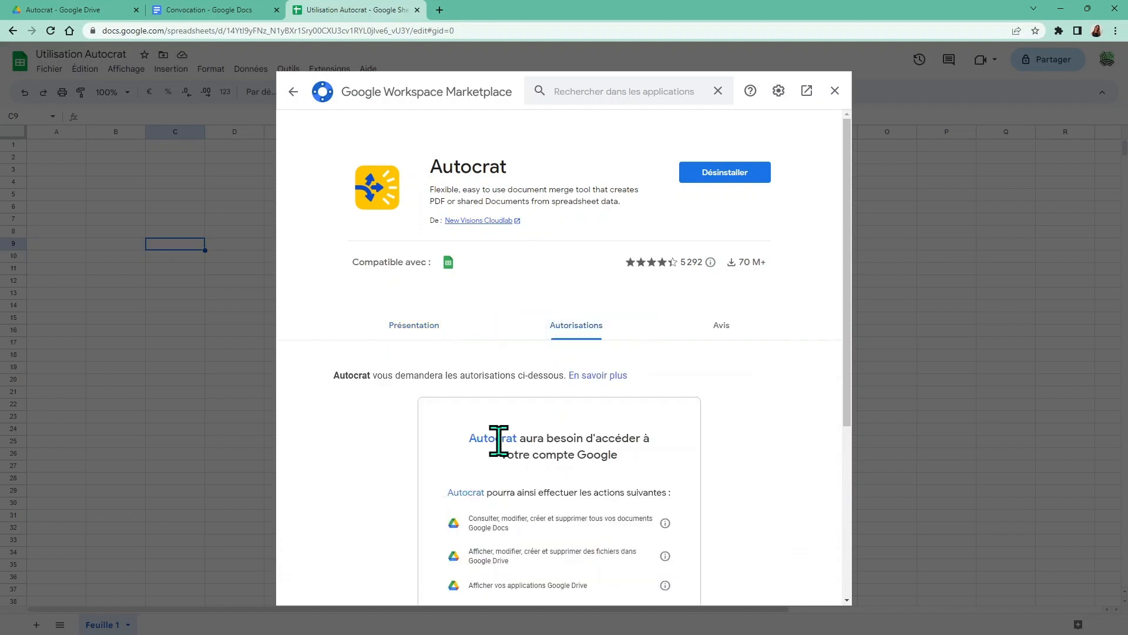
pyautogui.scroll(-1, 514, 442)
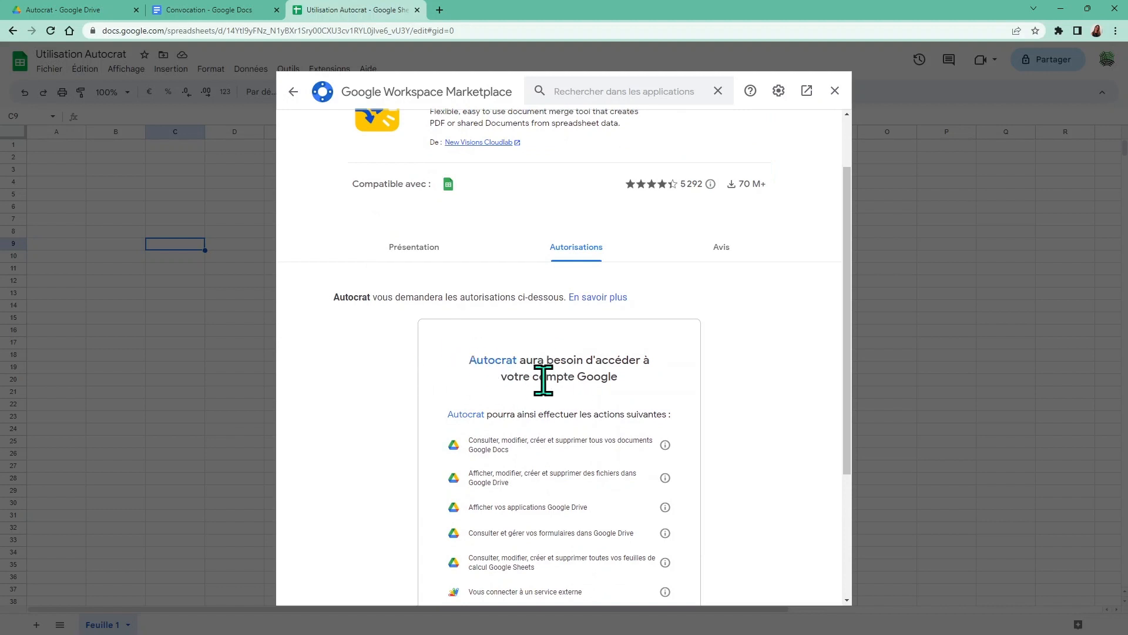
pyautogui.scroll(-1, 541, 378)
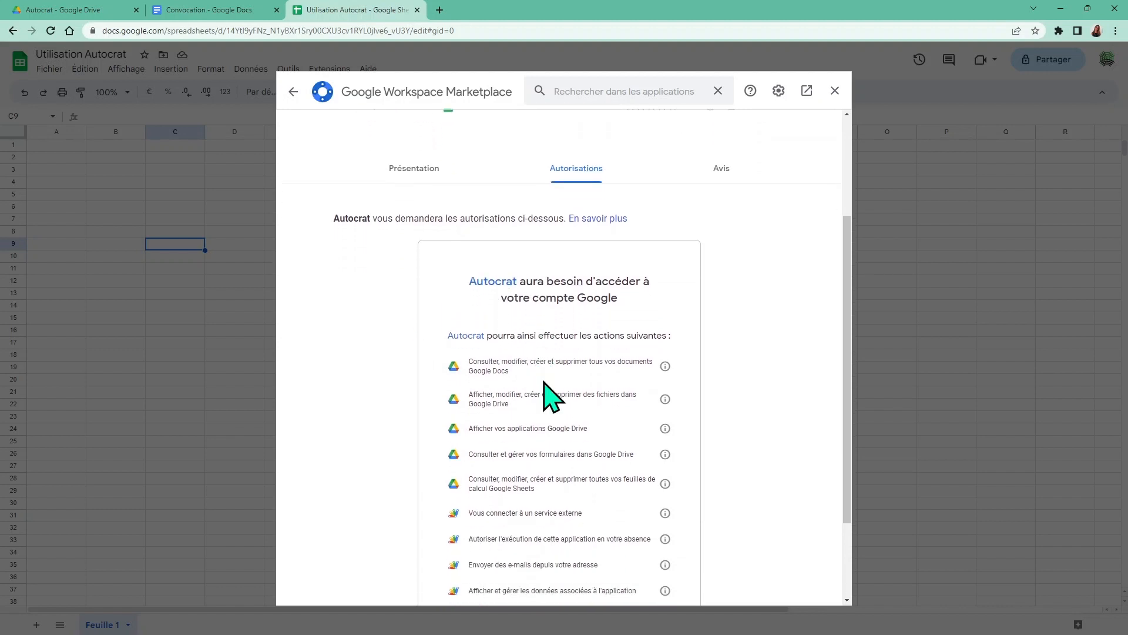
pyautogui.scroll(-2, 551, 397)
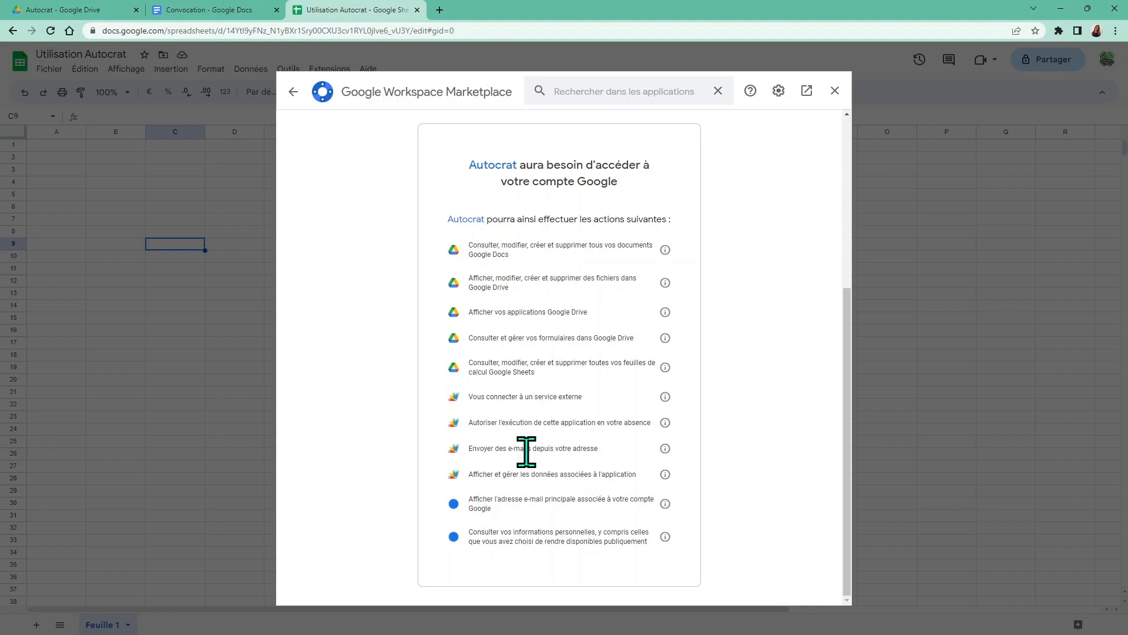
pyautogui.scroll(5, 481, 364)
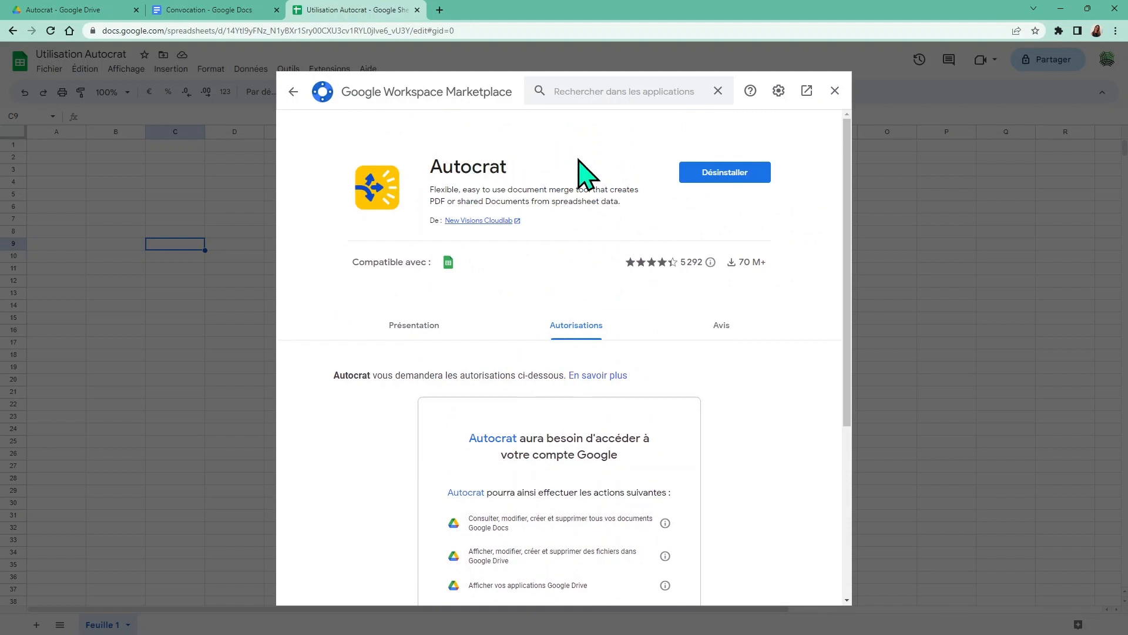
pyautogui.click(833, 96)
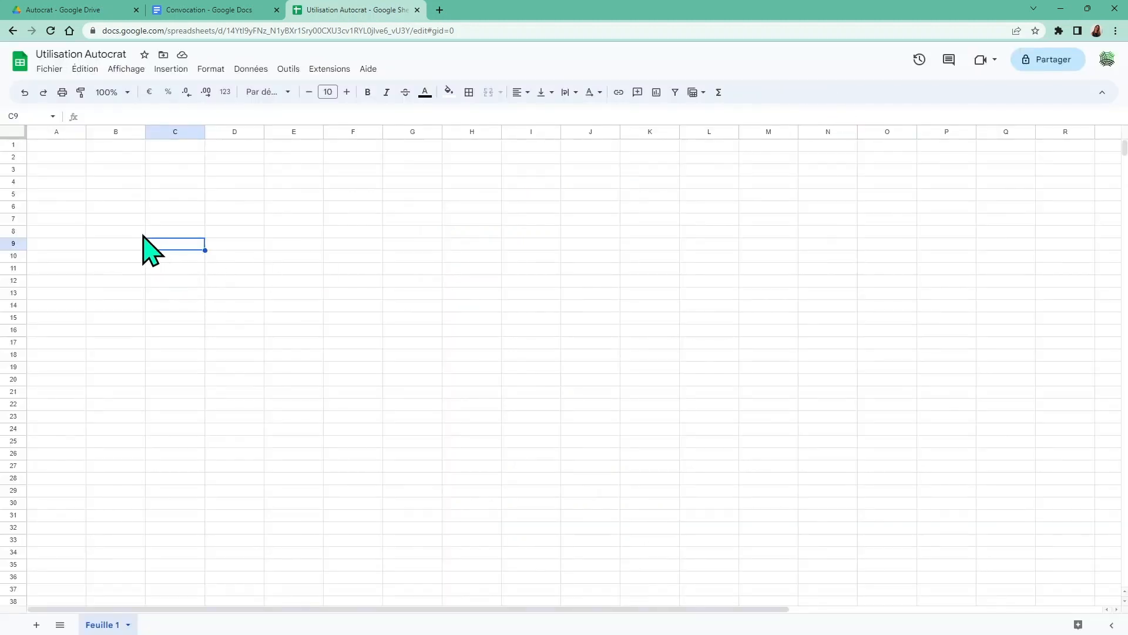
# Enter the header 'Nom client' in cell A1
pyautogui.click(70, 170)
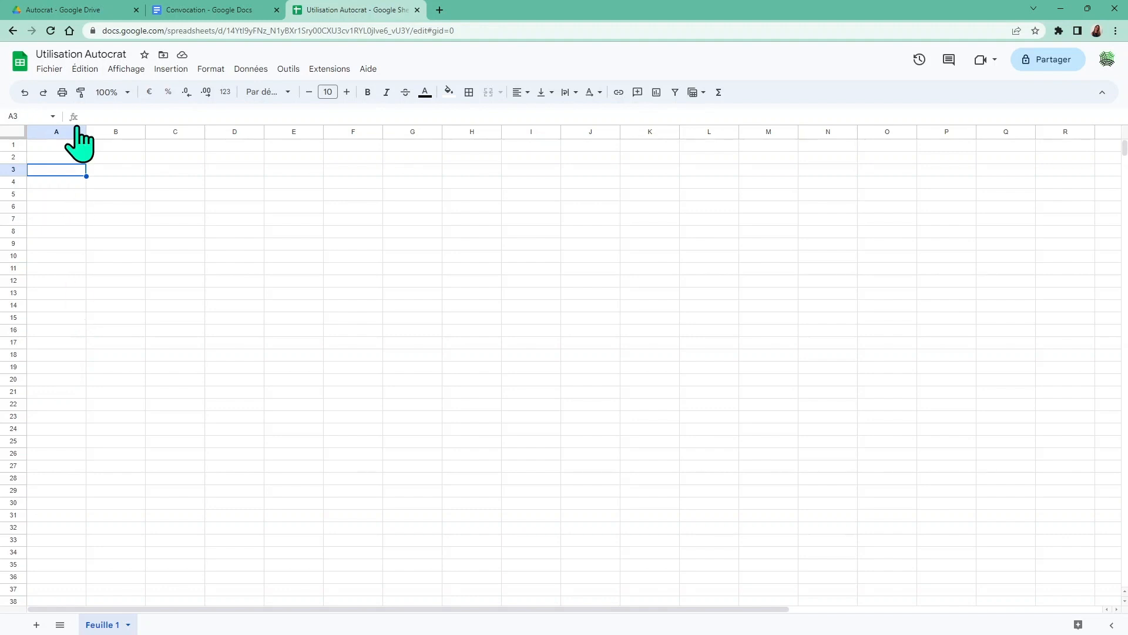
pyautogui.click(57, 147)
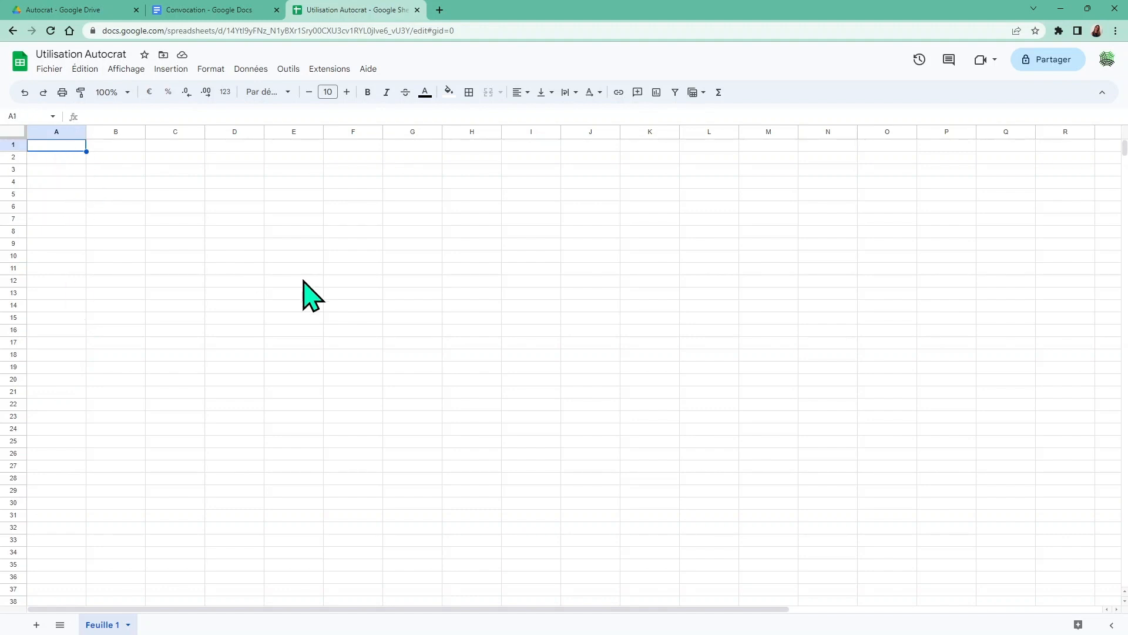
pyautogui.write('Nom client')
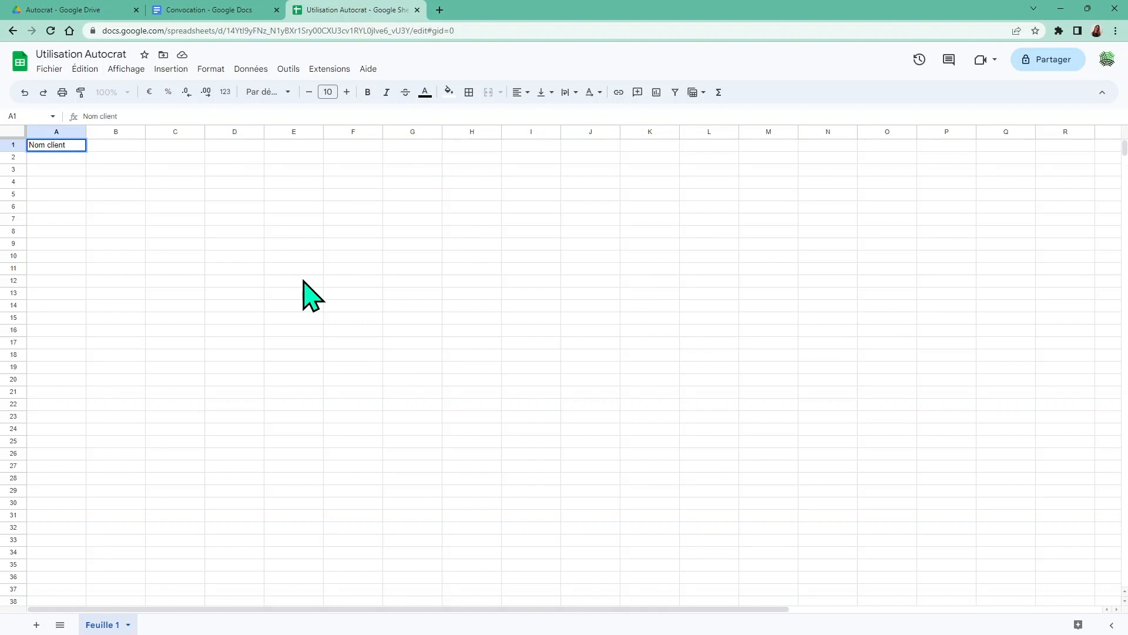
pyautogui.click(167, 268)
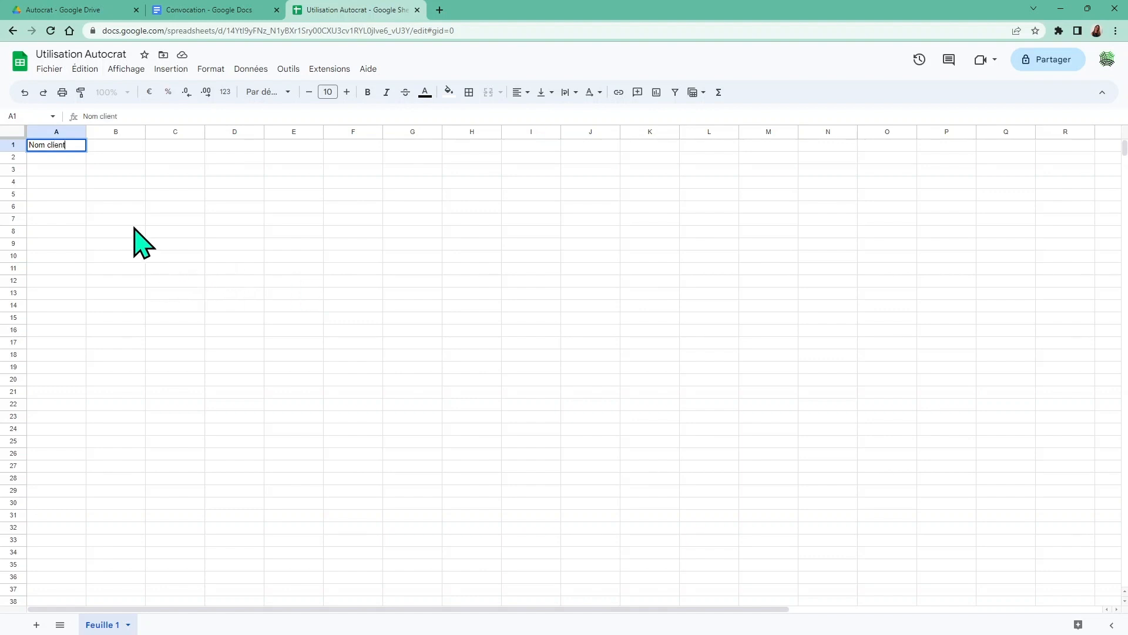
# Set columns A–P to the Comfortaa font at size 13
pyautogui.click(52, 132)
pyautogui.moveTo(153, 162); pyautogui.dragTo(925, 234)
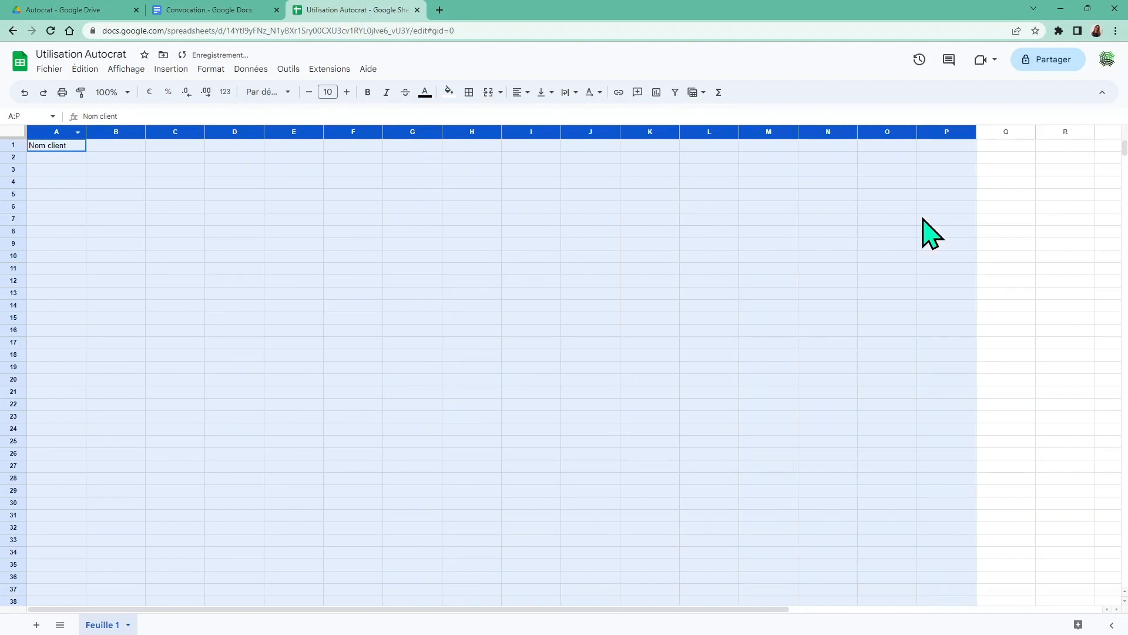
pyautogui.click(268, 92)
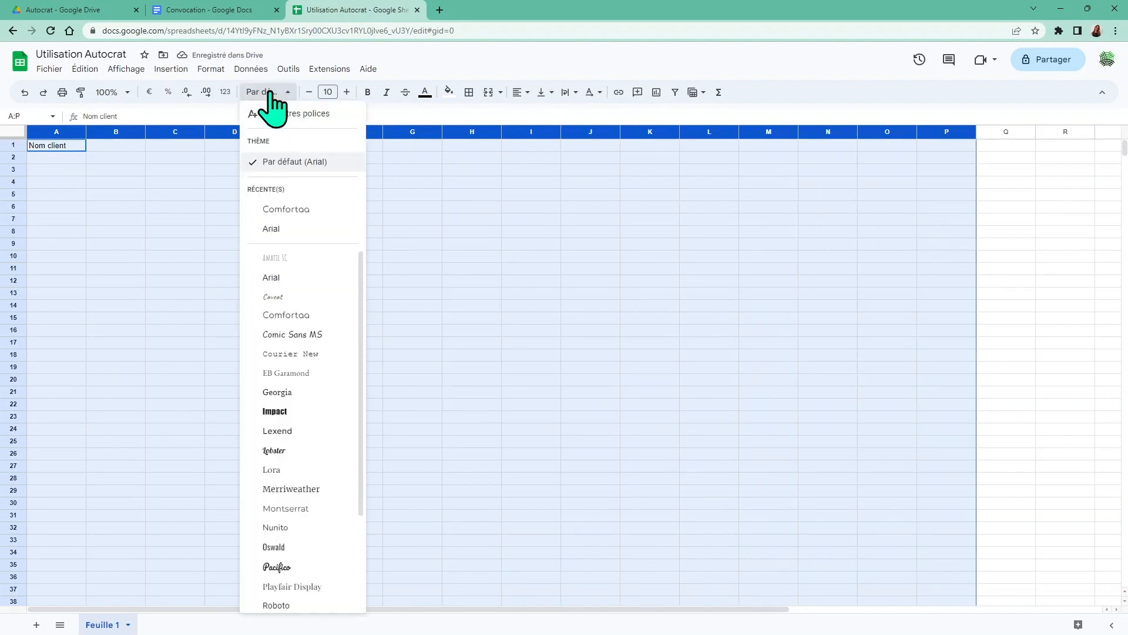
pyautogui.click(301, 210)
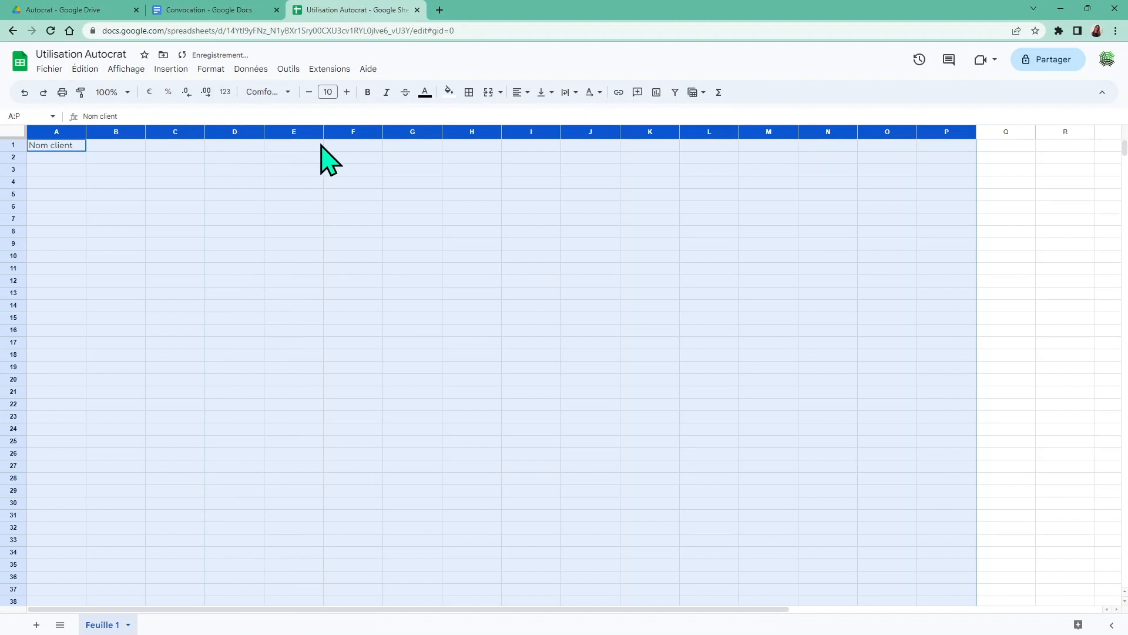
pyautogui.click(347, 93)
pyautogui.click(346, 92)
pyautogui.click(346, 92)
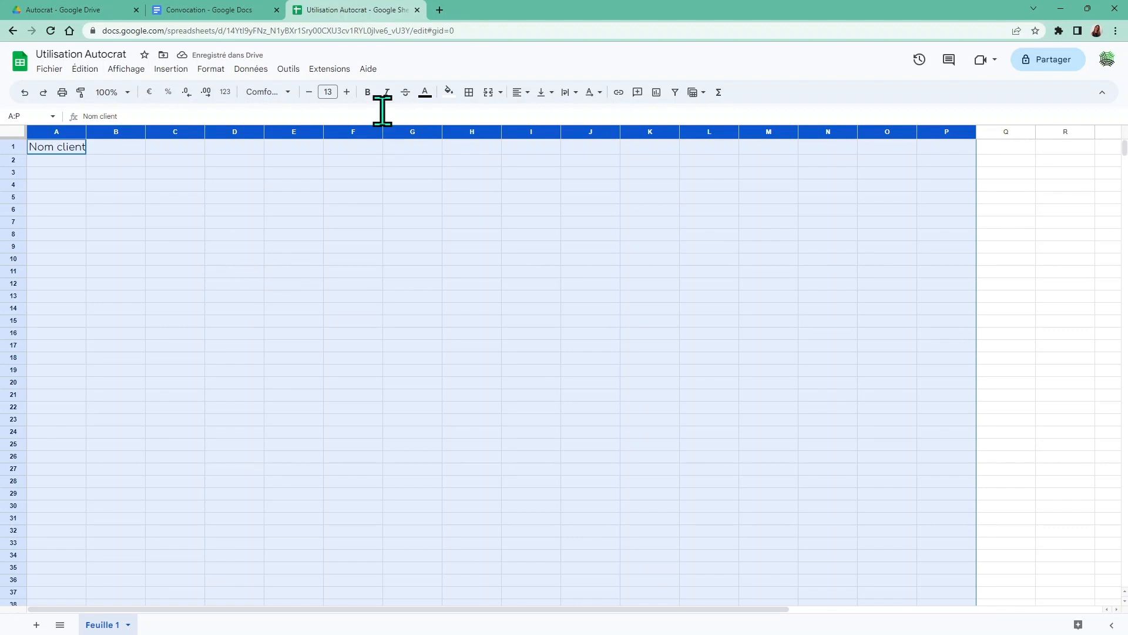
# Centre columns A–P horizontally and vertically, and clip overflowing text
pyautogui.click(519, 94)
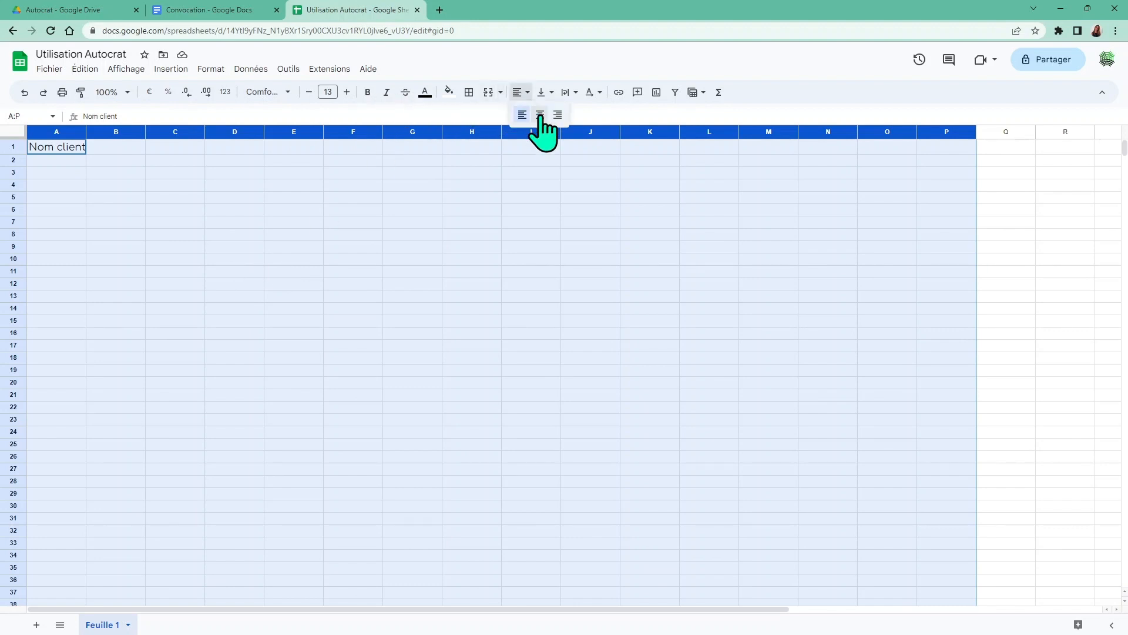
pyautogui.click(540, 115)
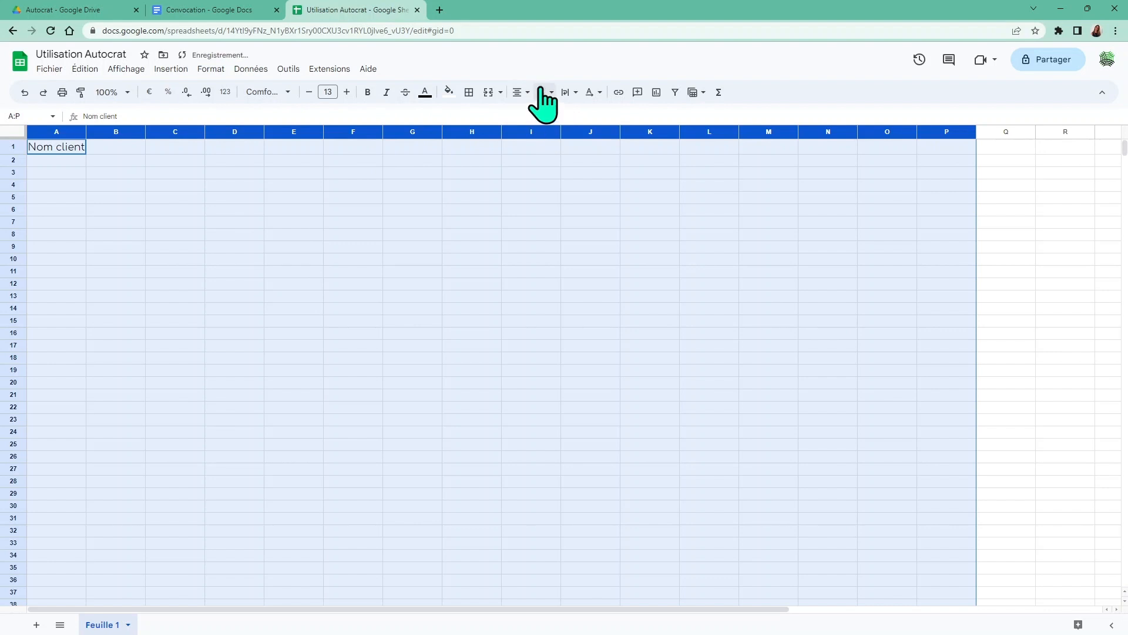
pyautogui.click(541, 93)
pyautogui.click(563, 116)
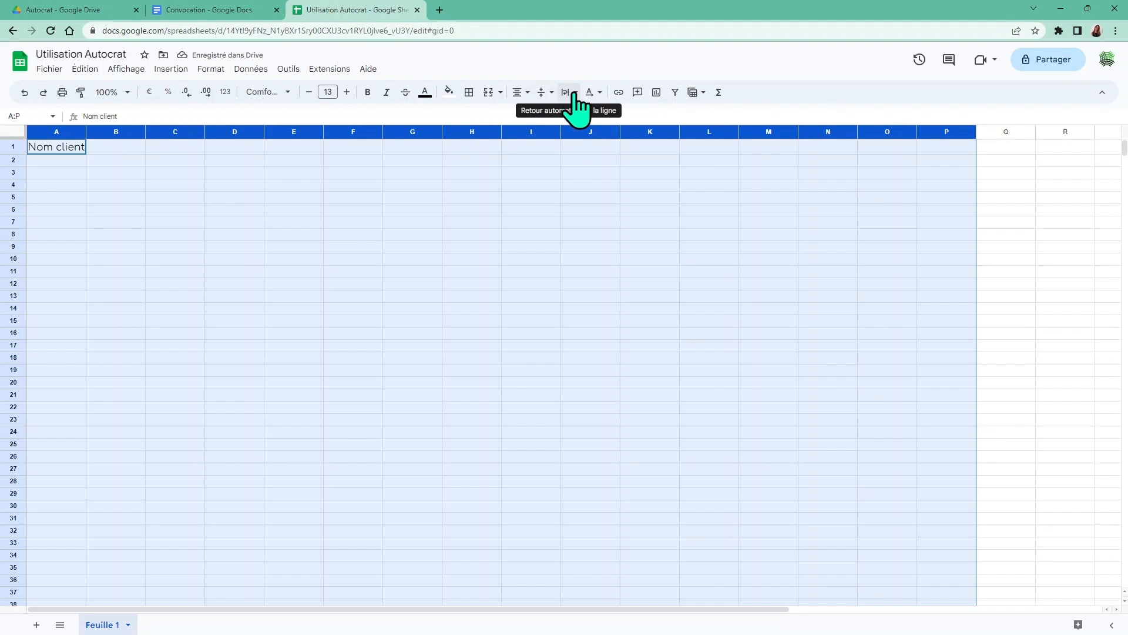
pyautogui.click(575, 94)
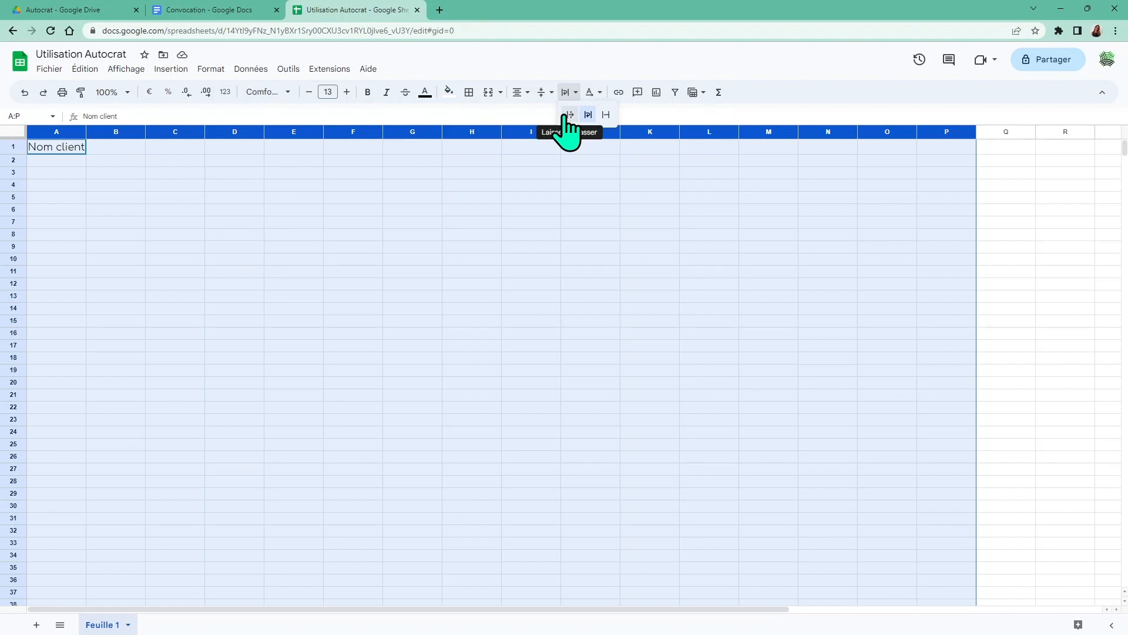
pyautogui.click(606, 115)
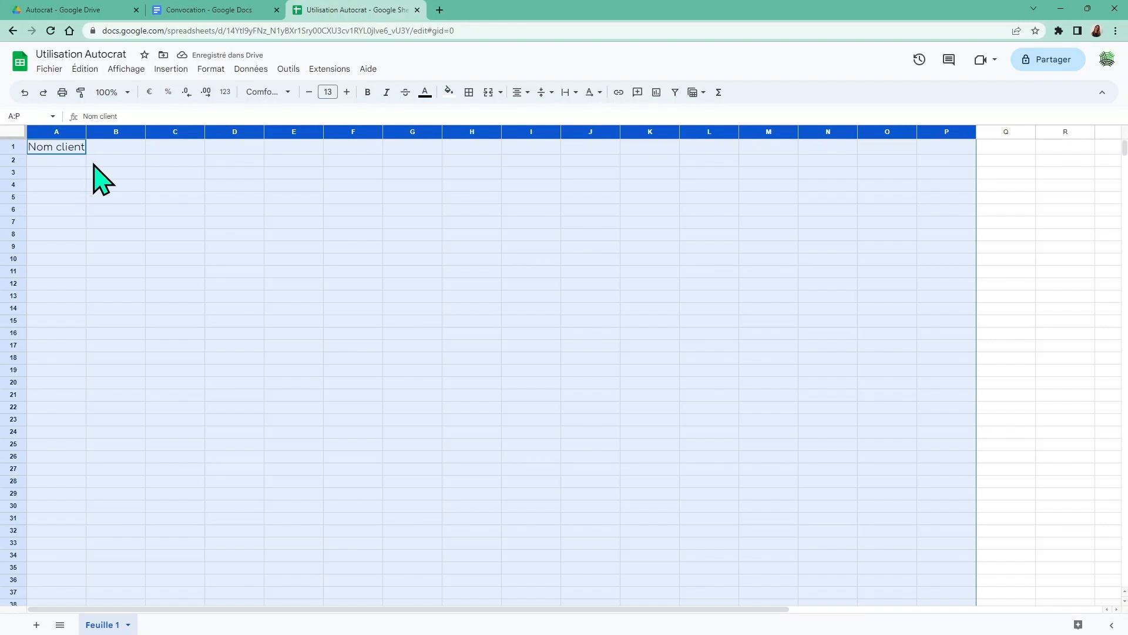
# Enter headers 'E-mailClient' in B1 and 'Date convocation' in C1
pyautogui.click(113, 148)
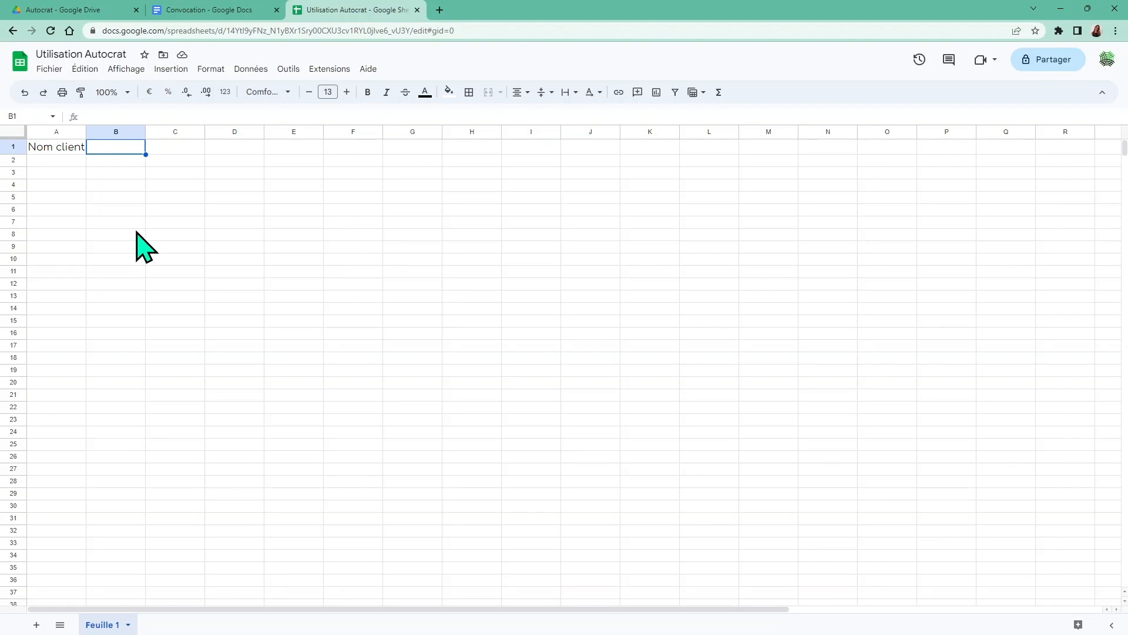
pyautogui.write('E-mail')
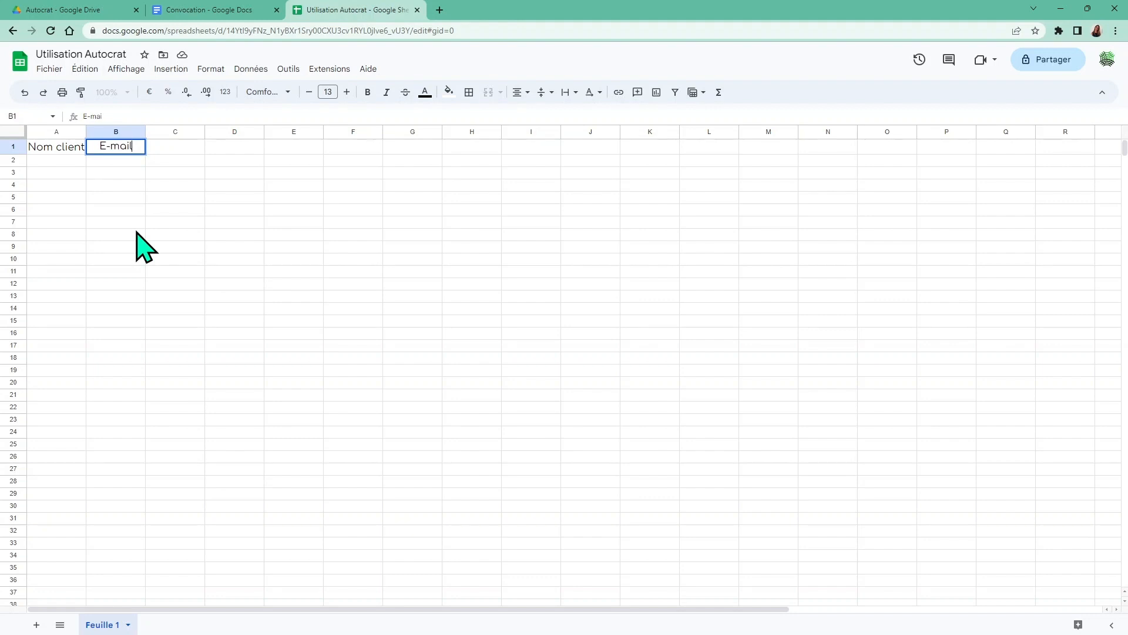
pyautogui.write('Client')
pyautogui.press('Tab')
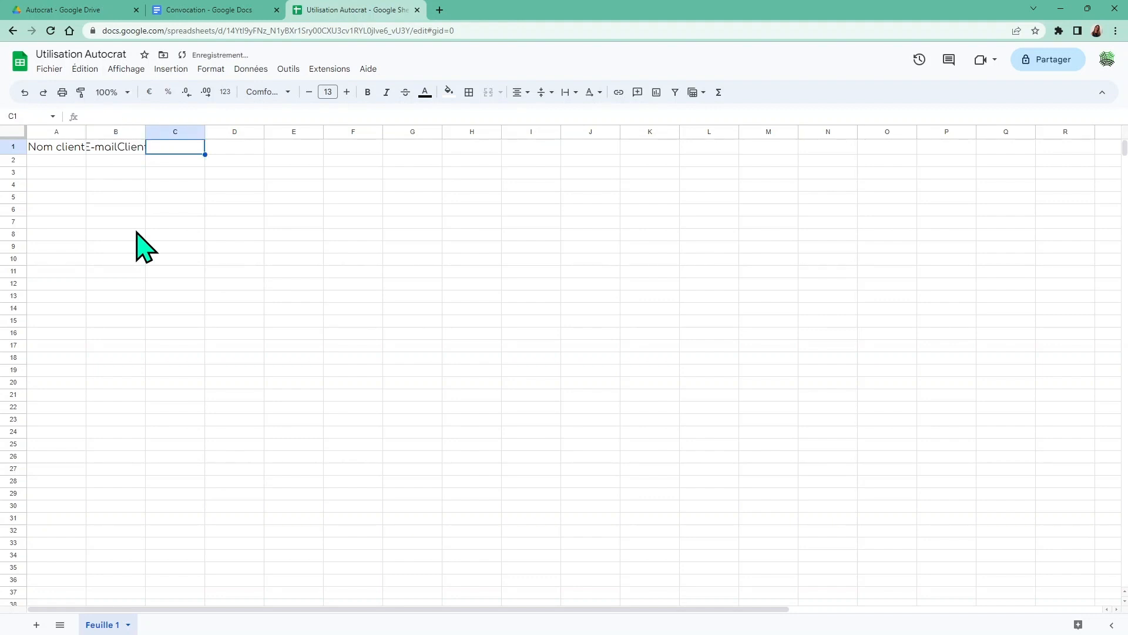
pyautogui.write('Date de la d')
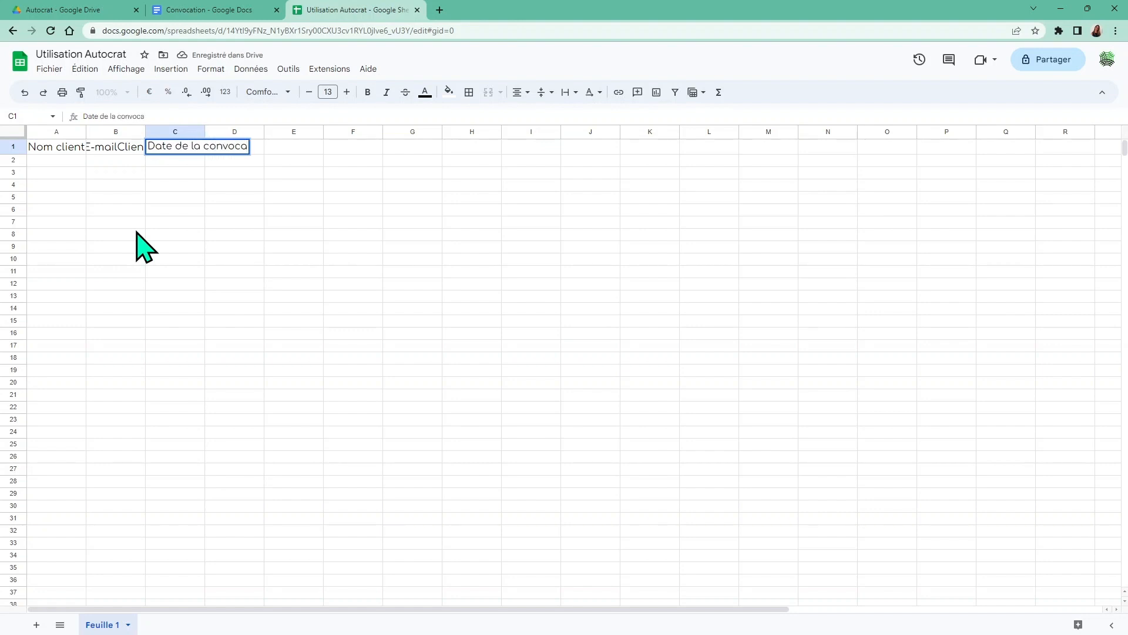
pyautogui.press('BackSpace')
pyautogui.press('BackSpace')
pyautogui.press('BackSpace')
pyautogui.press('BackSpace')
pyautogui.press('BackSpace')
pyautogui.press('BackSpace')
pyautogui.press('BackSpace')
pyautogui.press('BackSpace')
pyautogui.press('BackSpace')
pyautogui.press('BackSpace')
pyautogui.press('BackSpace')
pyautogui.press('BackSpace')
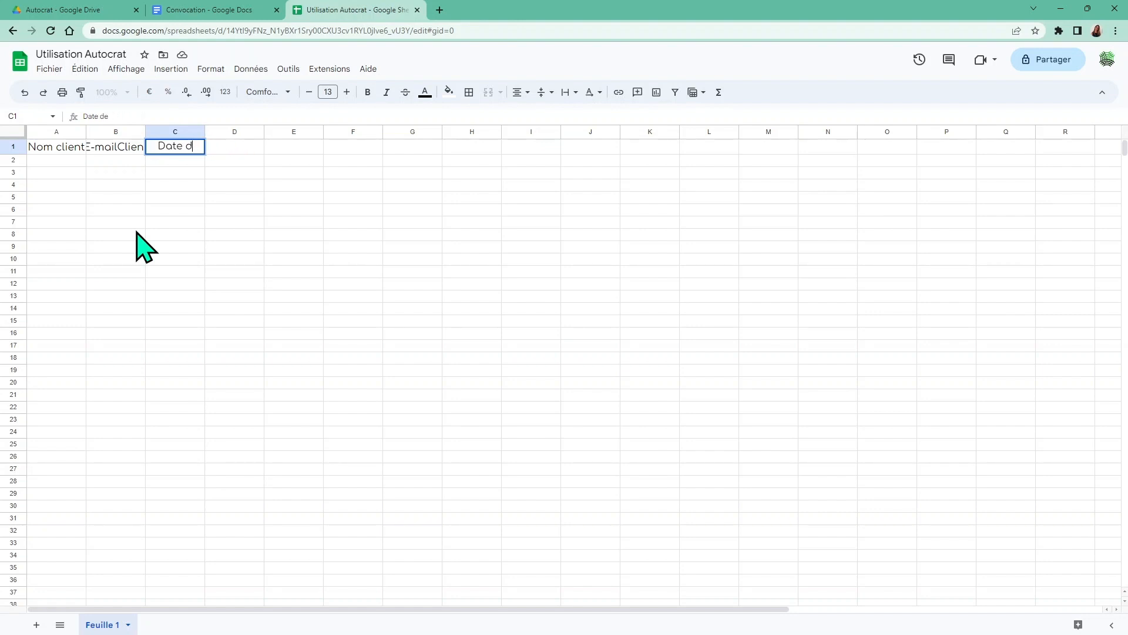
pyautogui.press('BackSpace')
pyautogui.press('BackSpace')
pyautogui.write('convocation')
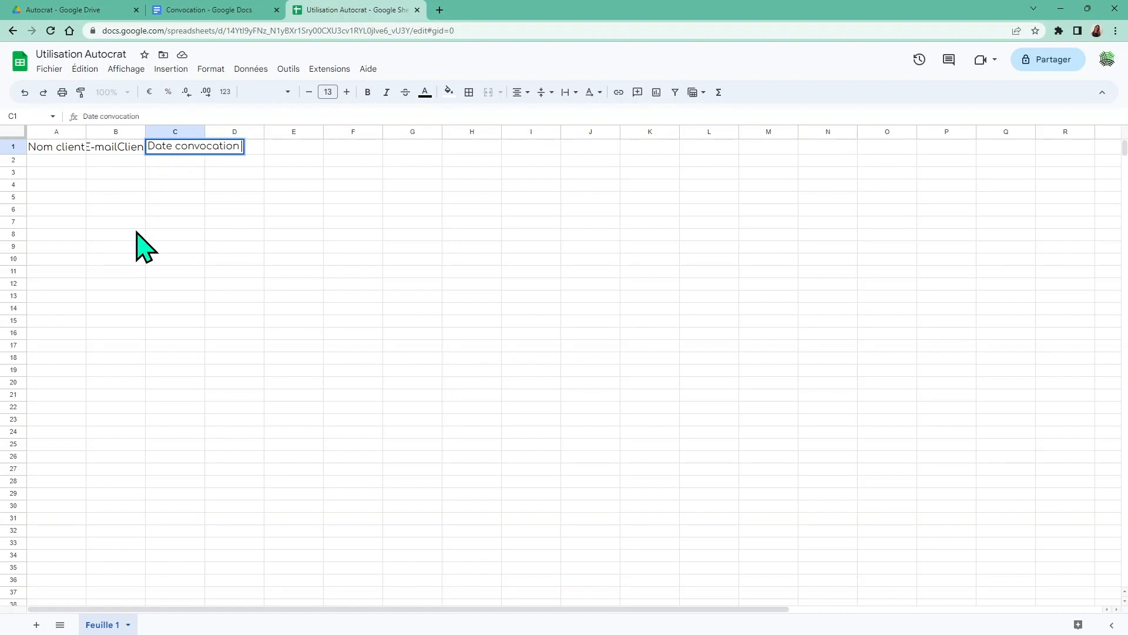
pyautogui.press('Tab')
# Enter headers 'Date formation' in D1 and 'Type formation' in E1
pyautogui.write('Da')
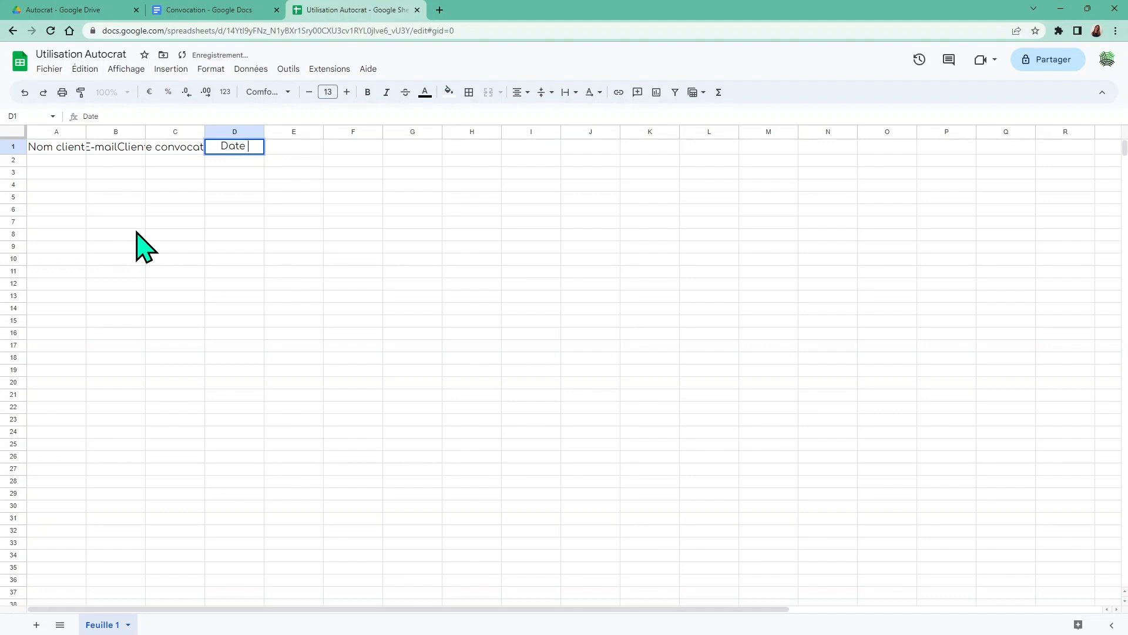
pyautogui.write('te formation')
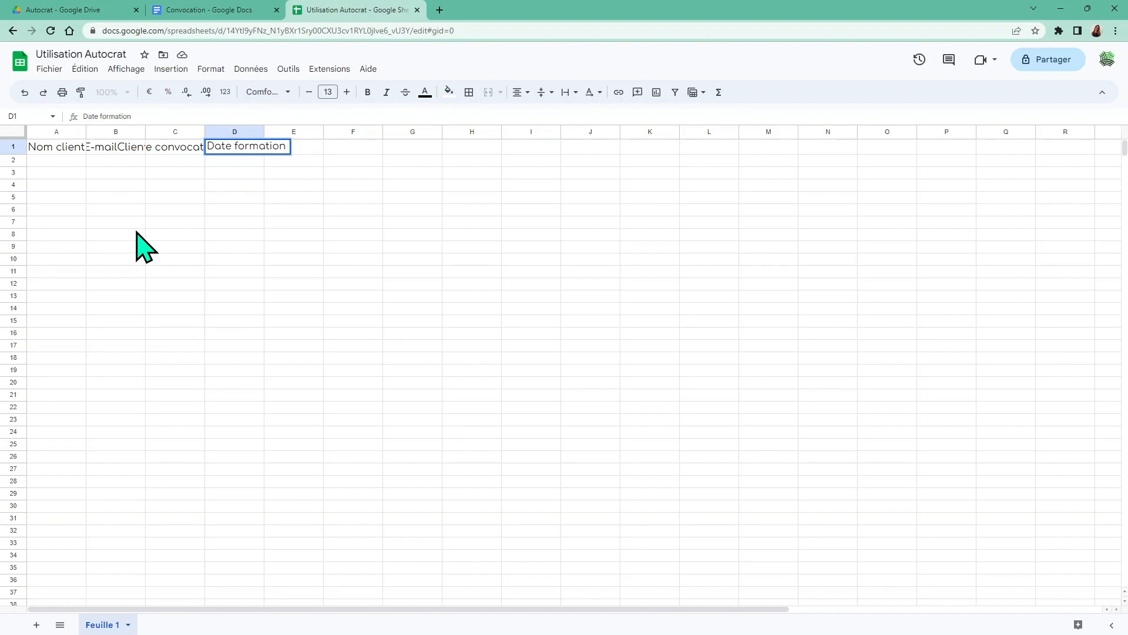
pyautogui.press('Tab')
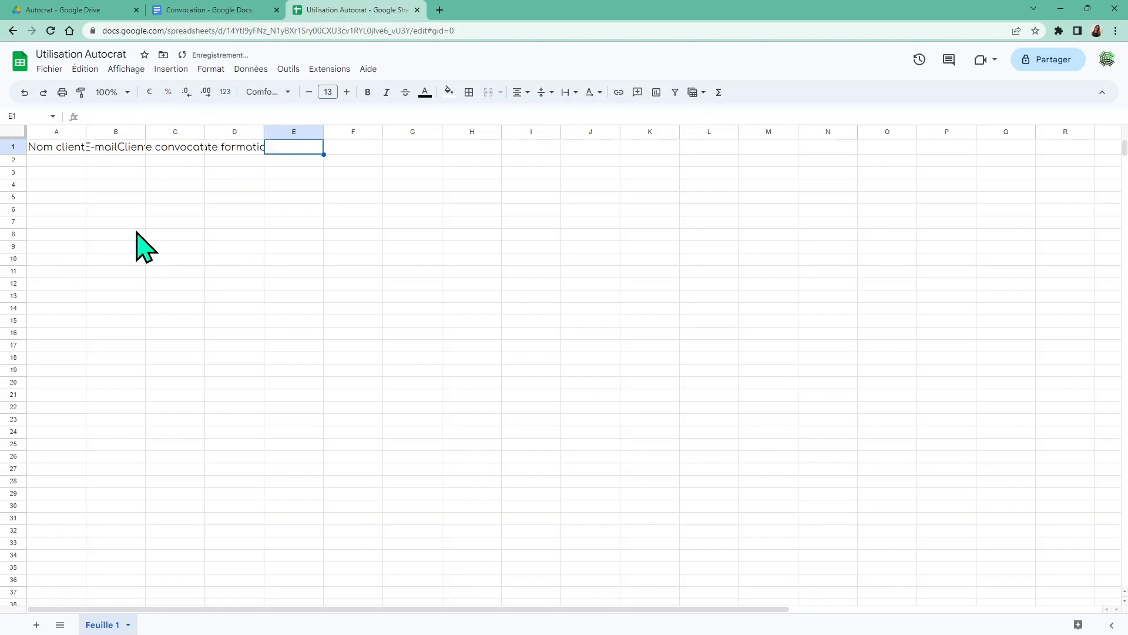
pyautogui.write('Type d')
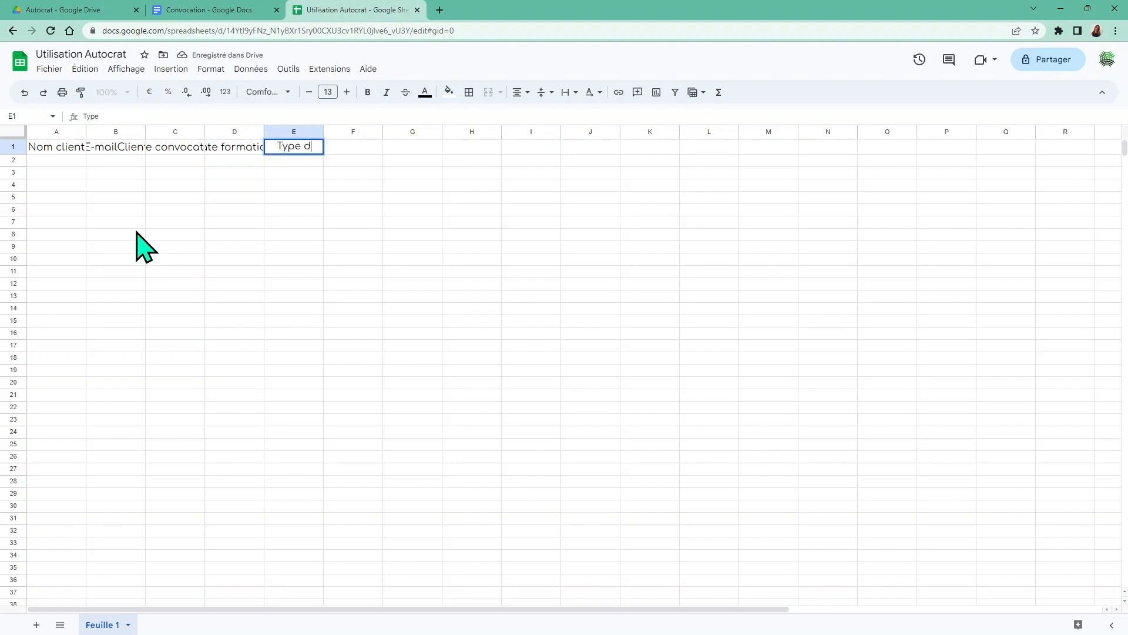
pyautogui.write('e')
pyautogui.press('BackSpace')
pyautogui.press('BackSpace')
pyautogui.write('formation')
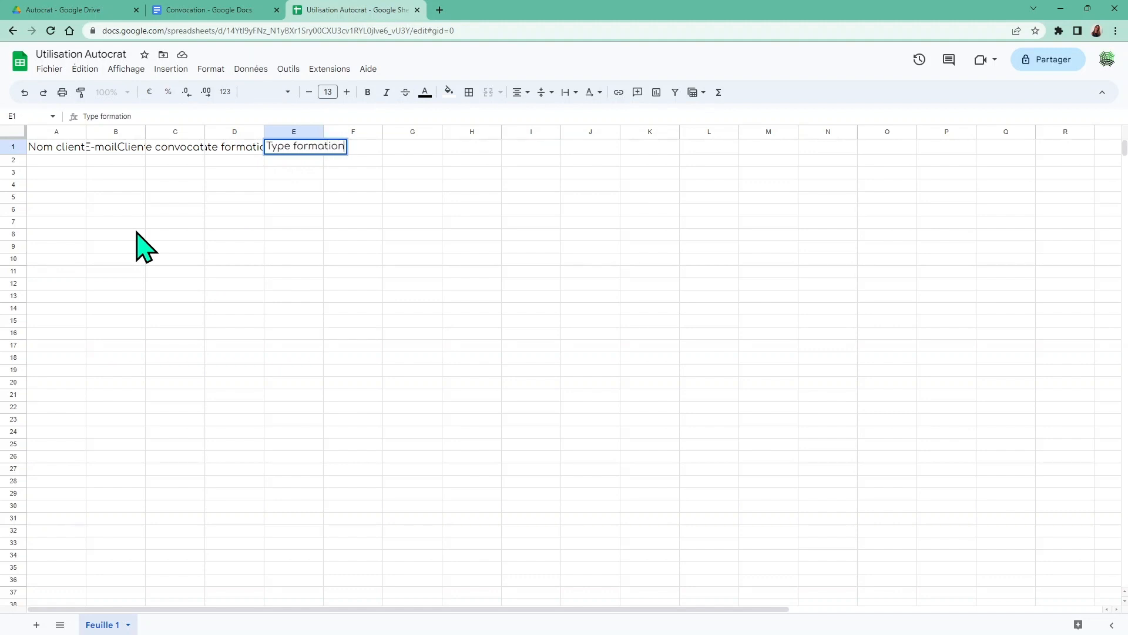
pyautogui.press('Return')
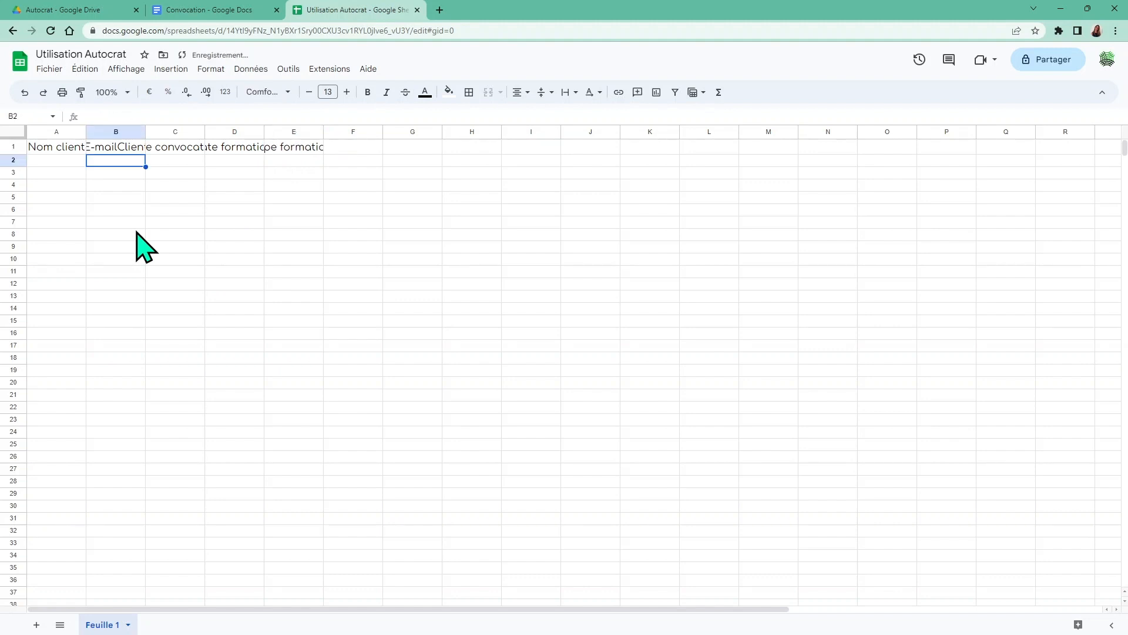
# Widen columns A, B and E so their headers fit
pyautogui.click(137, 233)
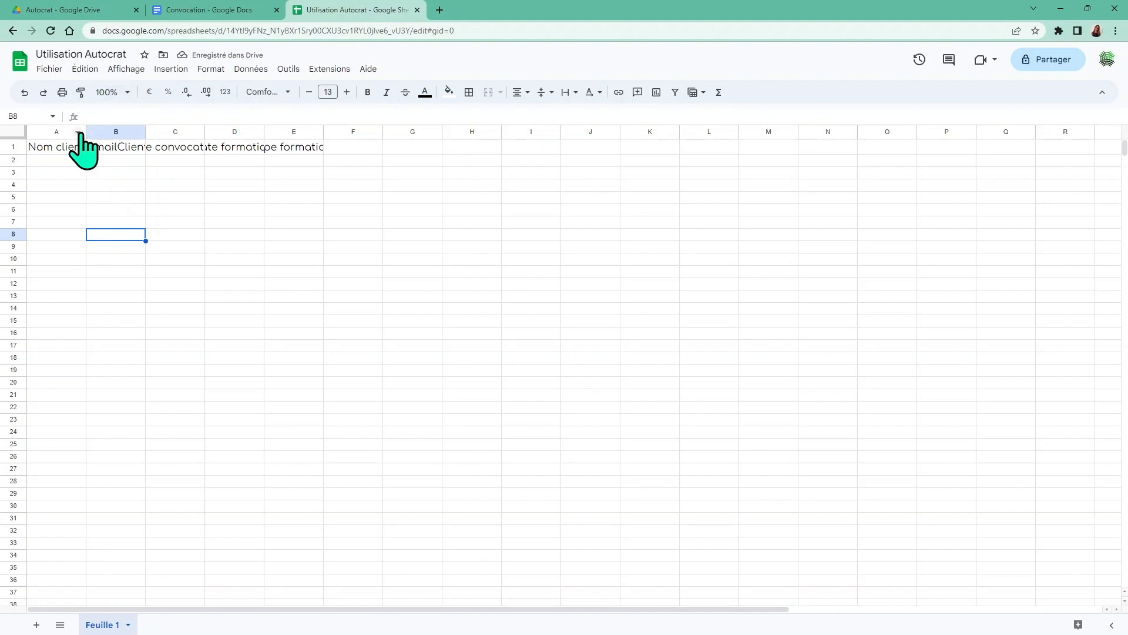
pyautogui.moveTo(86, 131); pyautogui.dragTo(141, 152)
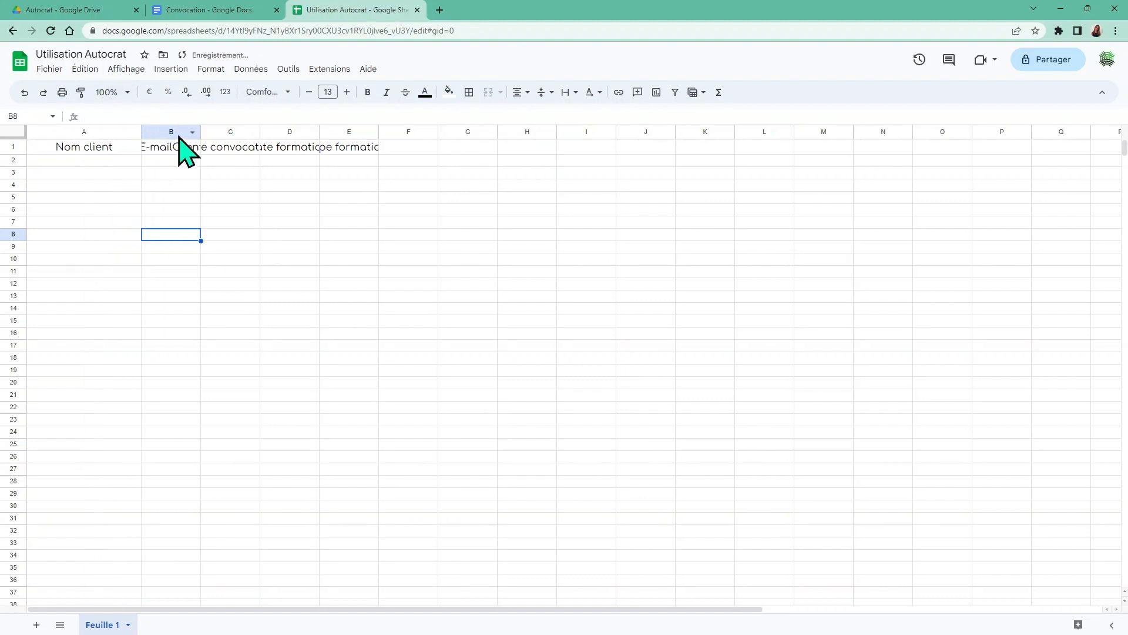
pyautogui.moveTo(201, 131); pyautogui.dragTo(619, 135)
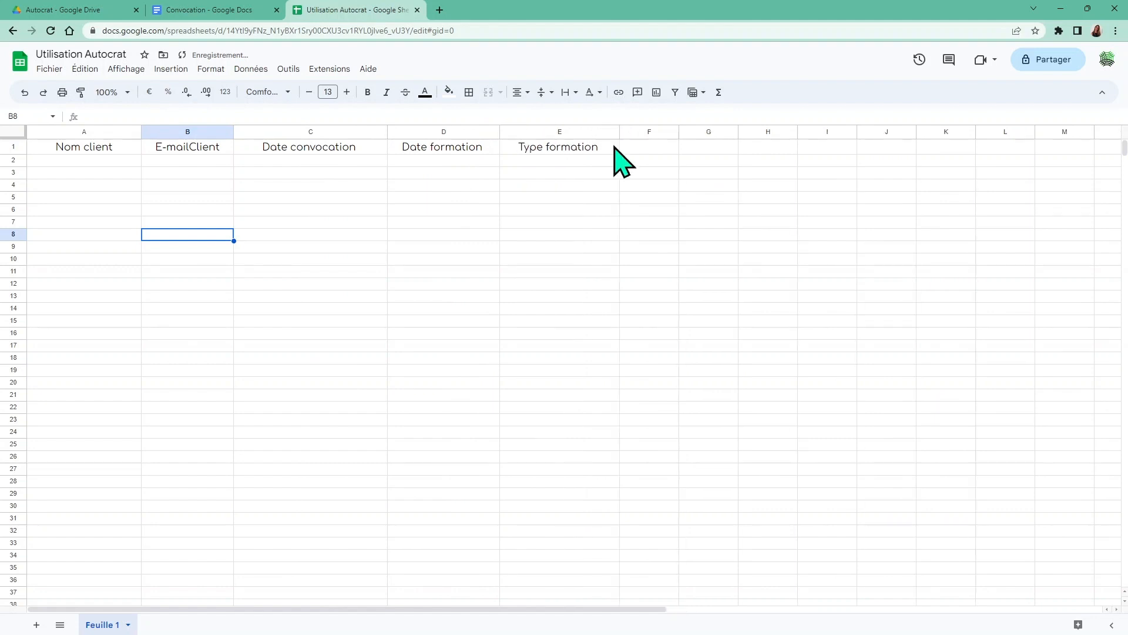
pyautogui.click(546, 248)
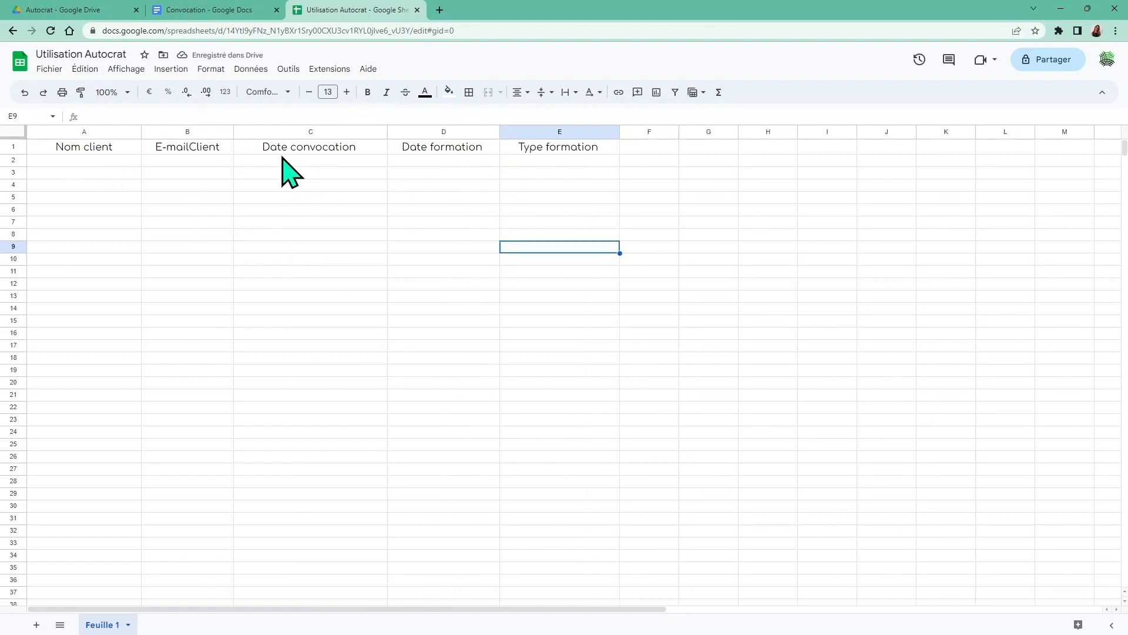
# Apply all borders to every cell in columns A–E
pyautogui.moveTo(76, 131); pyautogui.dragTo(523, 179)
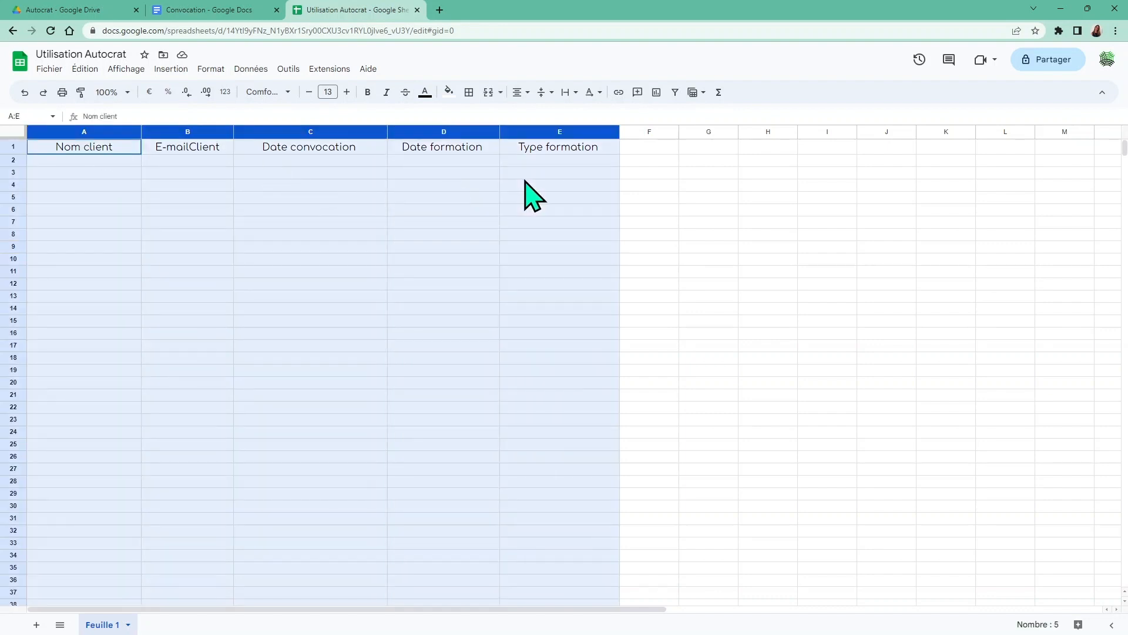
pyautogui.click(469, 93)
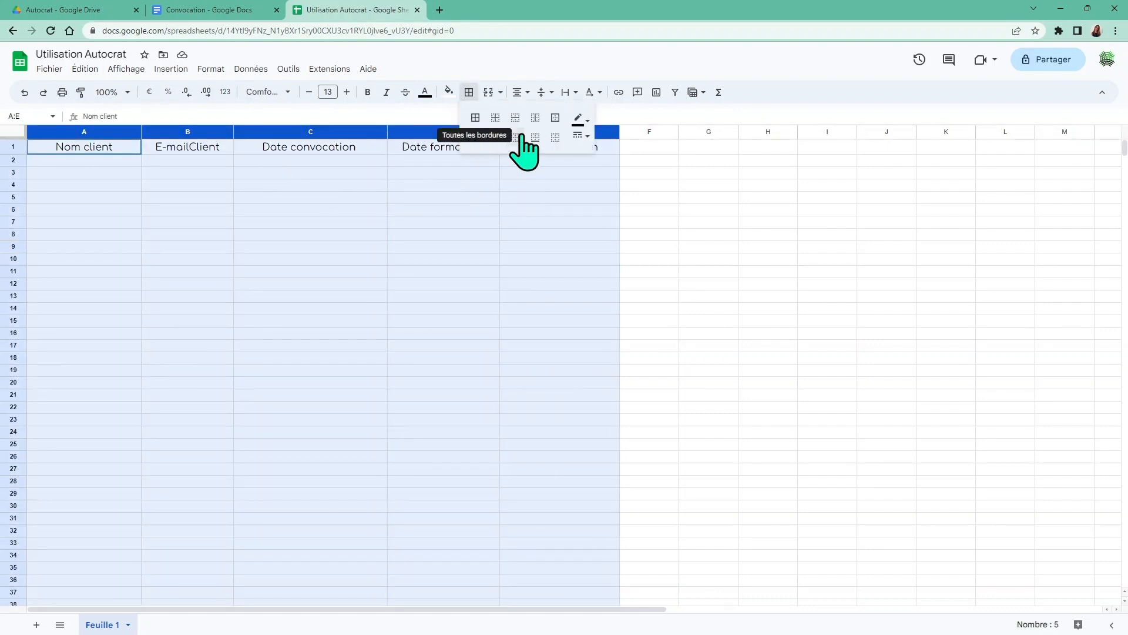
pyautogui.click(579, 136)
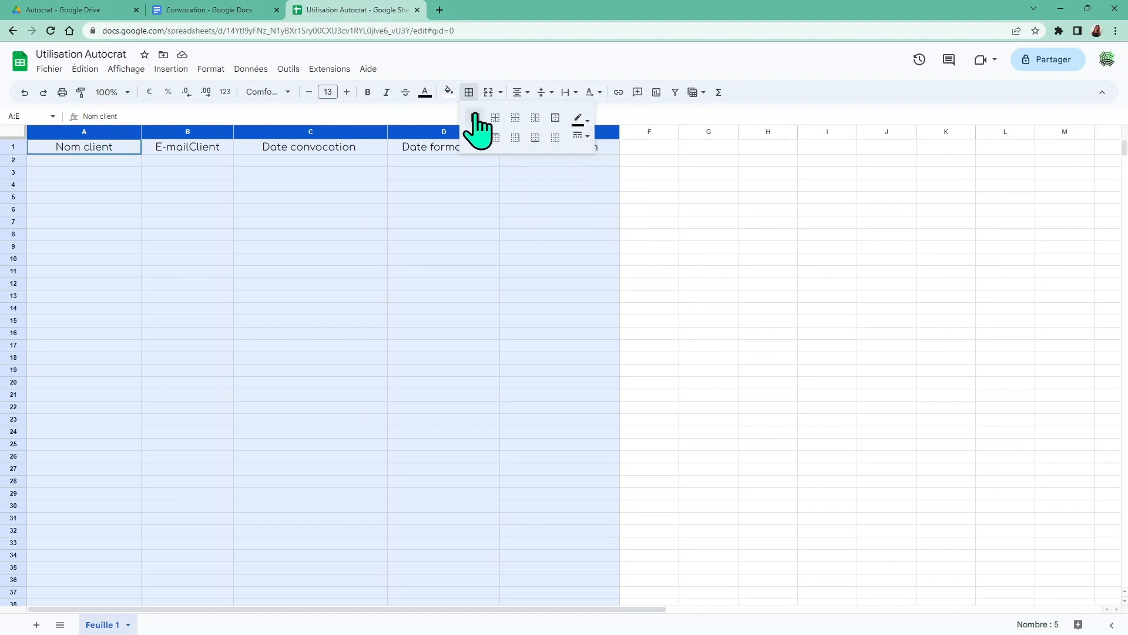
pyautogui.click(516, 139)
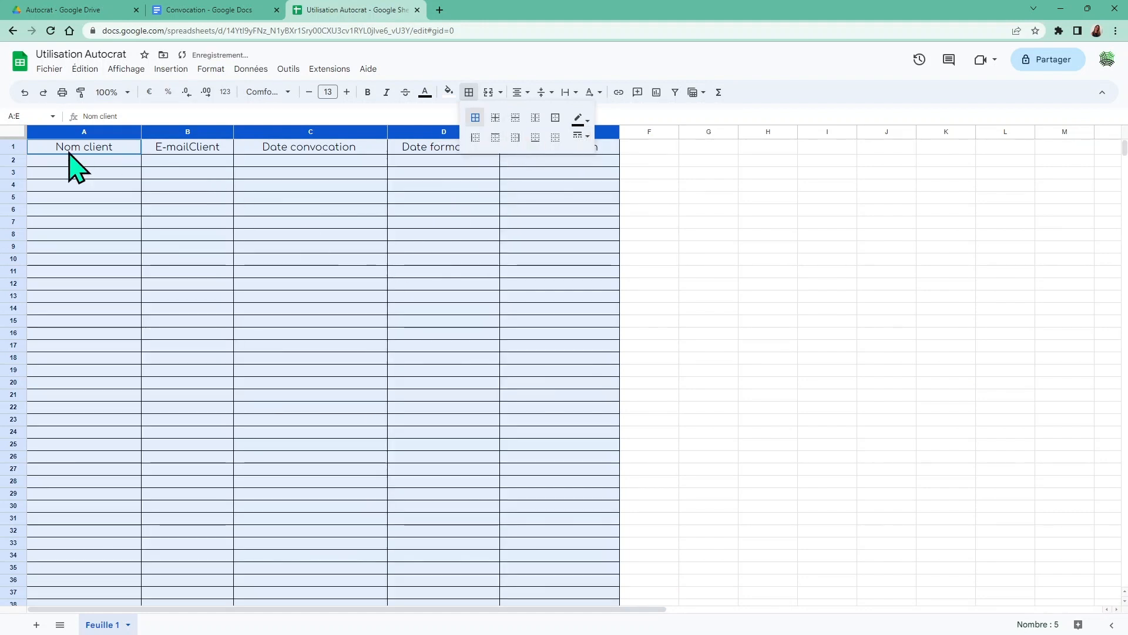
# Give header row A1:E1 a light green fill with bold black text
pyautogui.moveTo(66, 151); pyautogui.dragTo(535, 154)
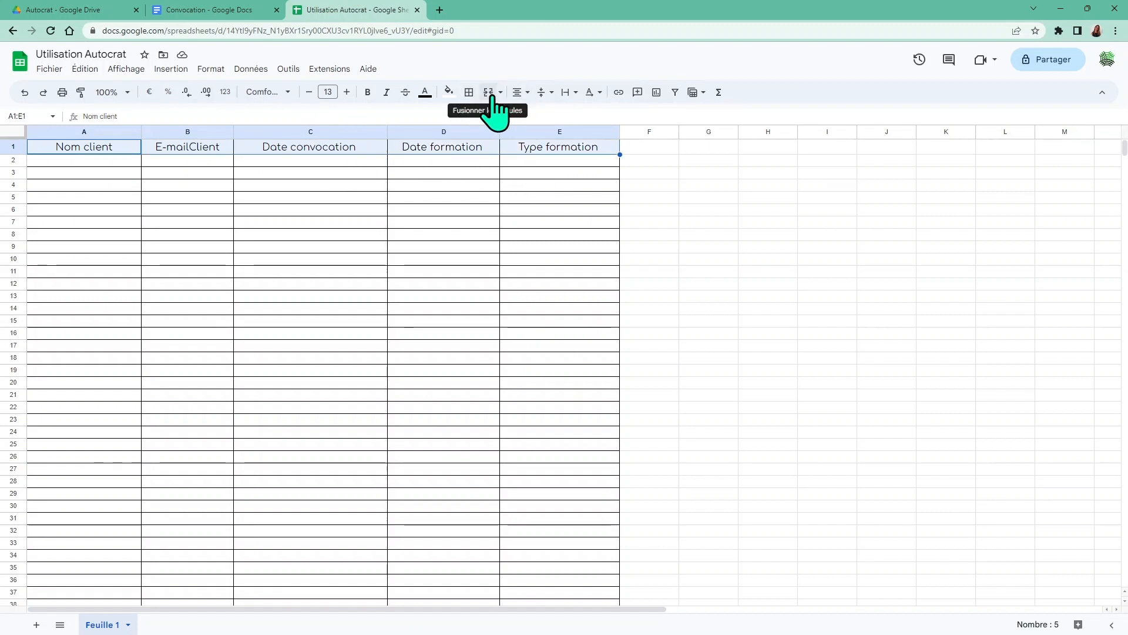
pyautogui.click(425, 94)
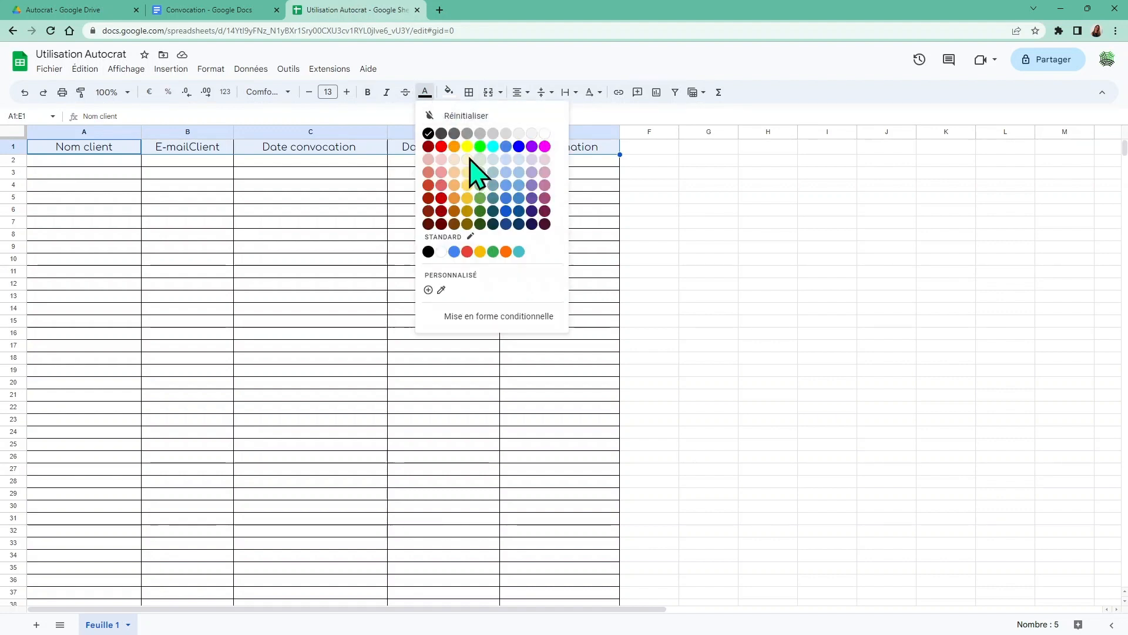
pyautogui.click(478, 159)
pyautogui.click(428, 94)
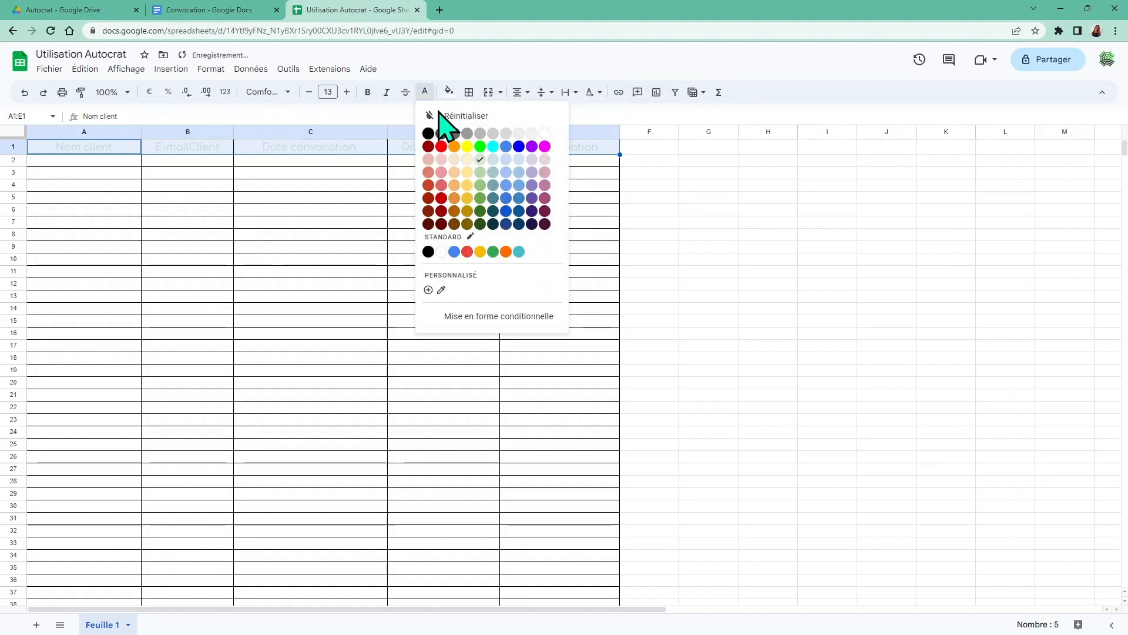
pyautogui.click(436, 134)
pyautogui.click(448, 92)
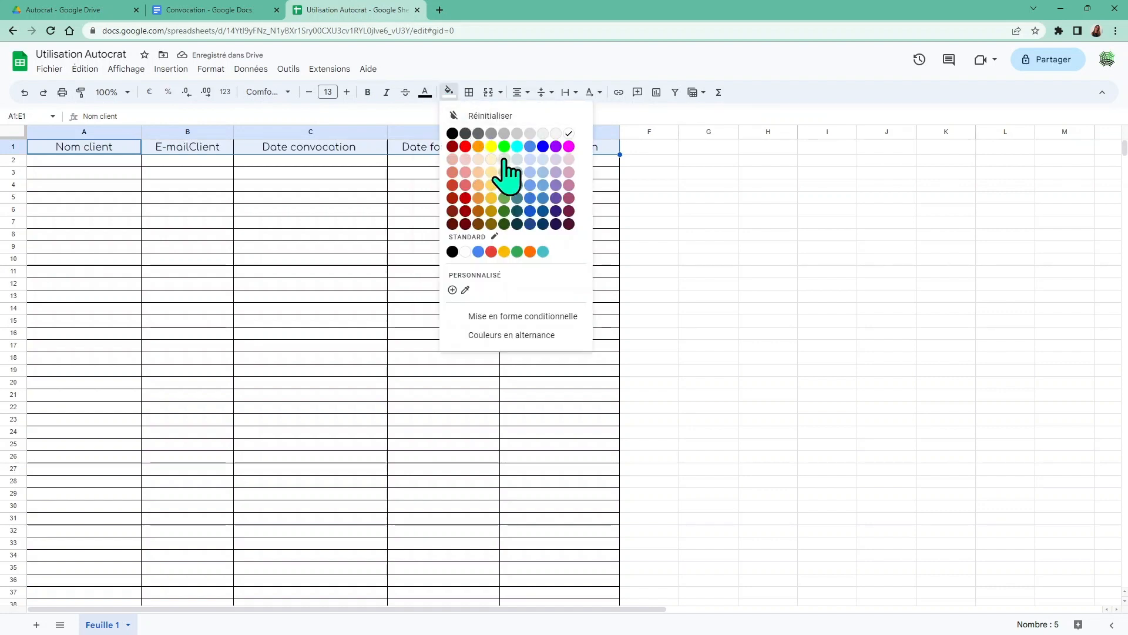
pyautogui.click(504, 172)
pyautogui.click(368, 92)
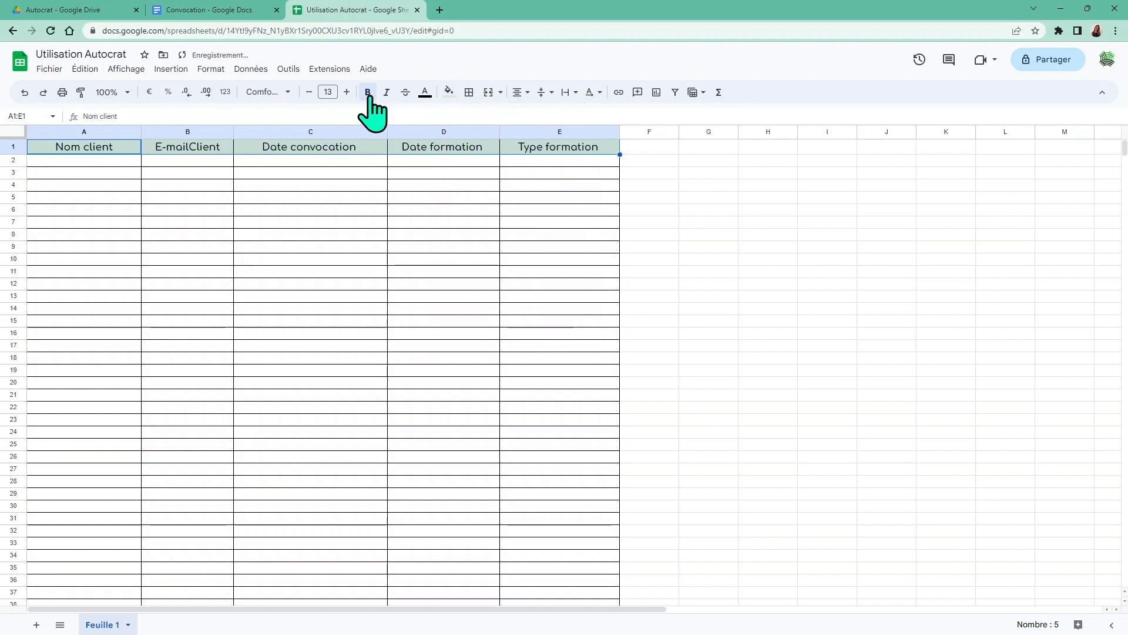
pyautogui.click(653, 298)
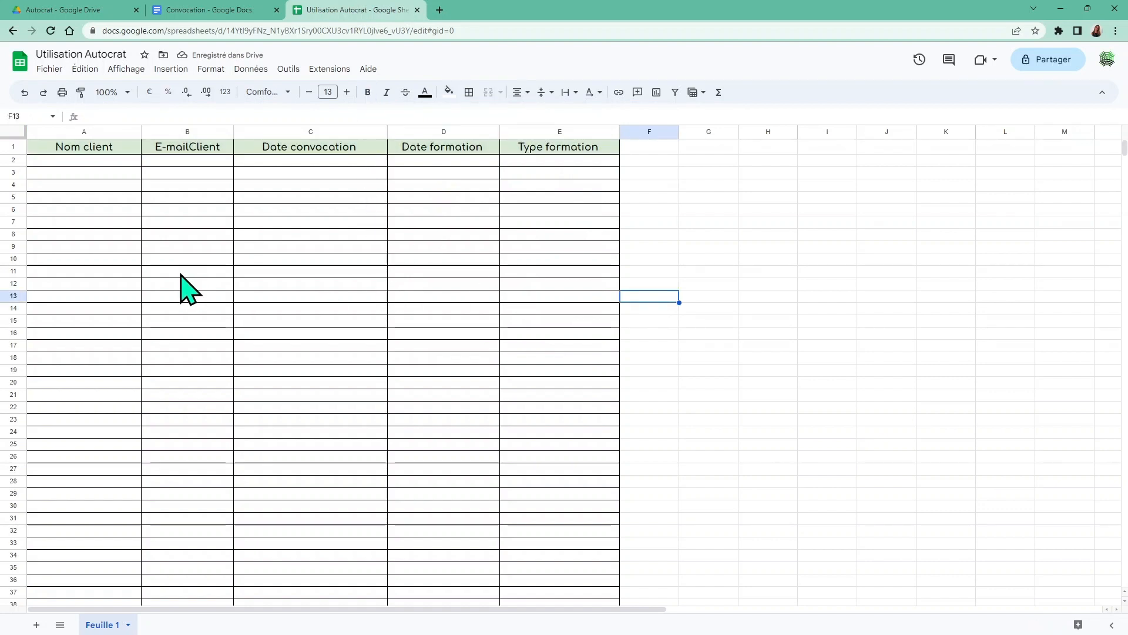
# Format C2:D1000 as long dates like 'vendredi 26 septembre 2008'
pyautogui.moveTo(262, 162); pyautogui.dragTo(394, 189)
pyautogui.click(270, 161)
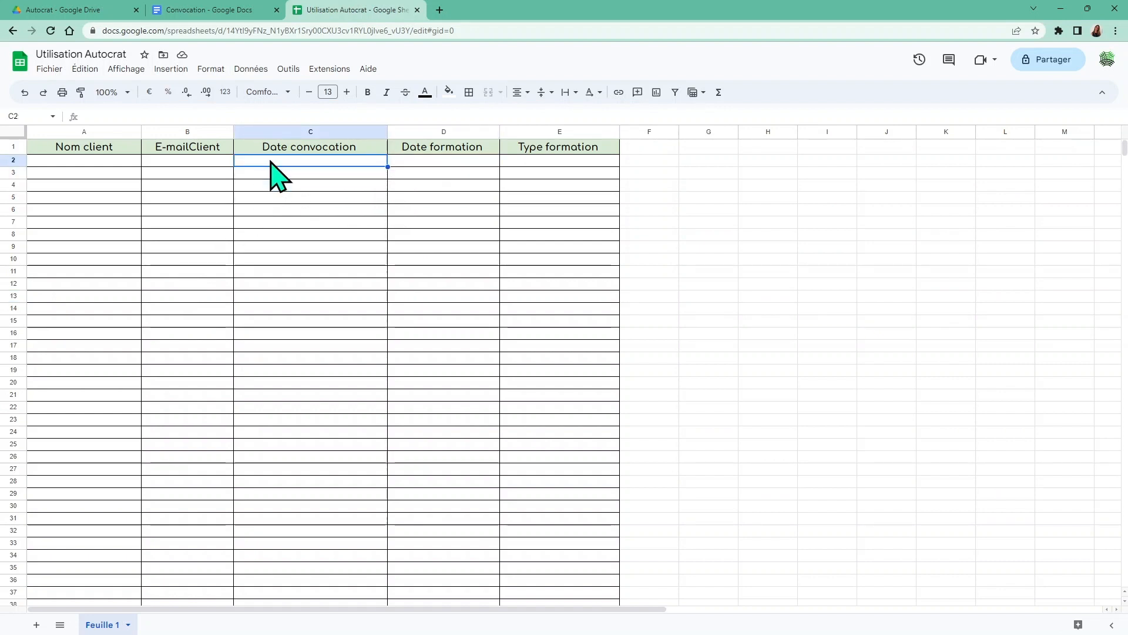
pyautogui.moveTo(271, 161); pyautogui.dragTo(401, 211)
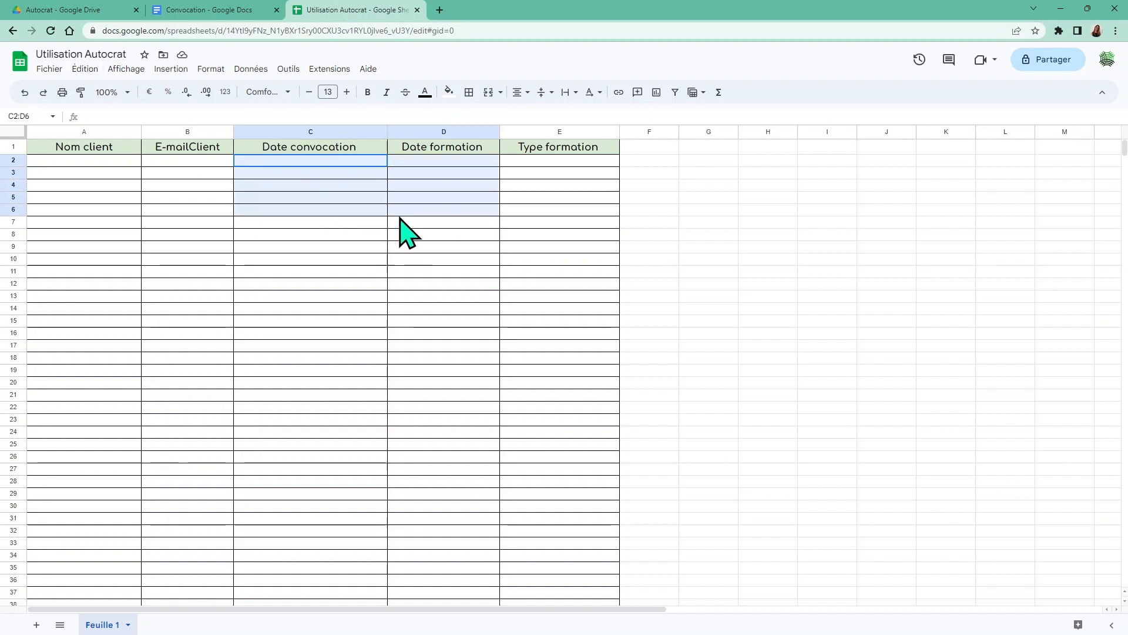
pyautogui.click(33, 116)
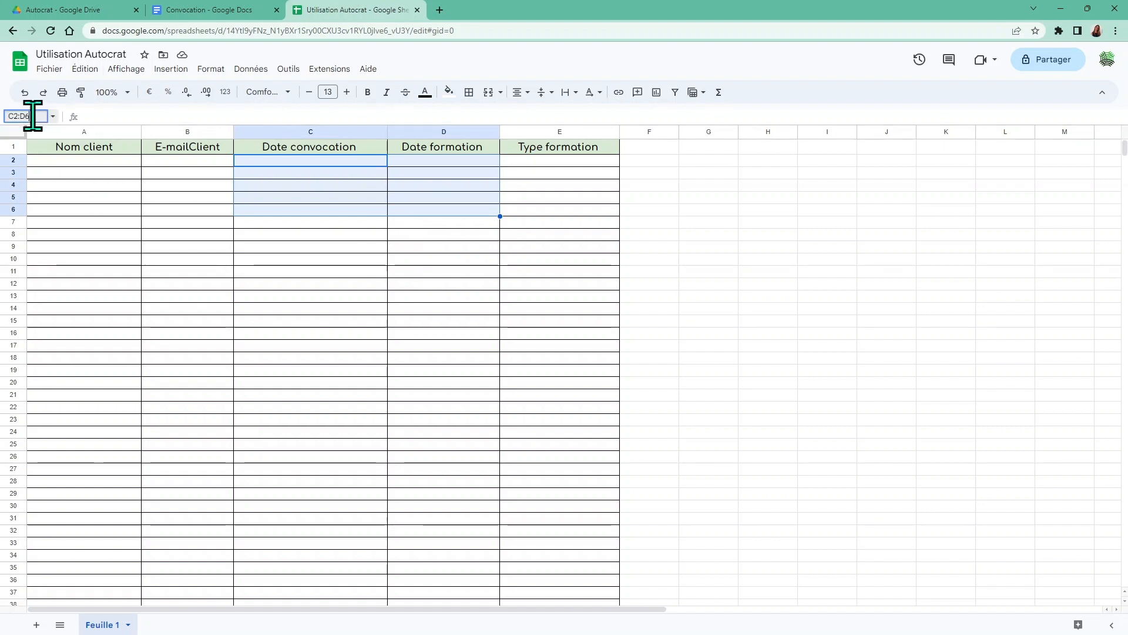
pyautogui.press('BackSpace')
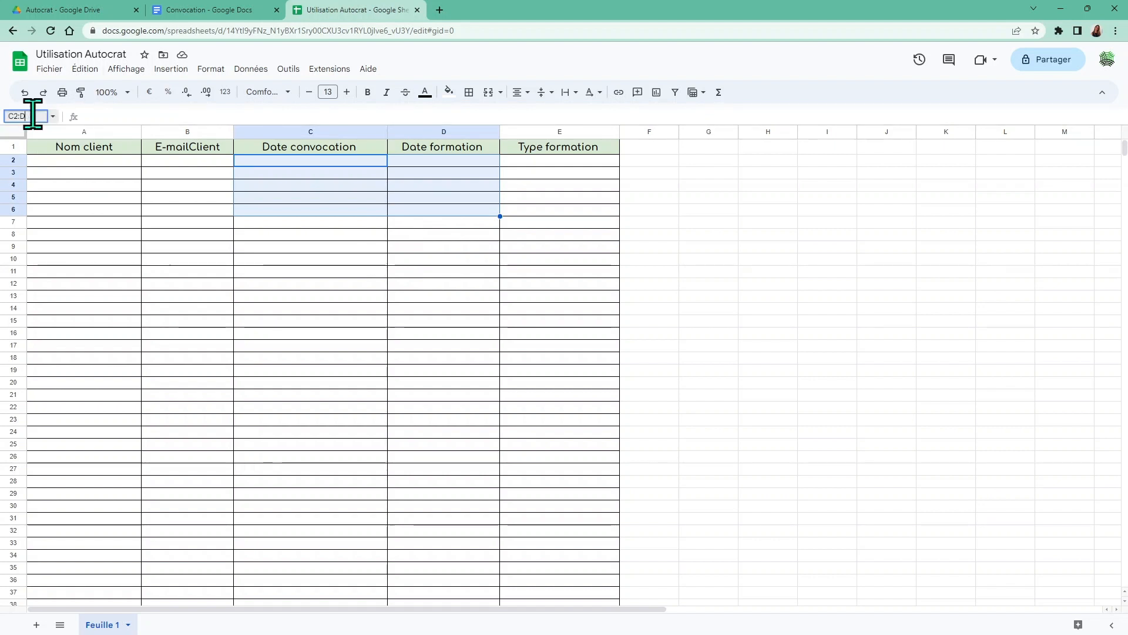
pyautogui.write('1000')
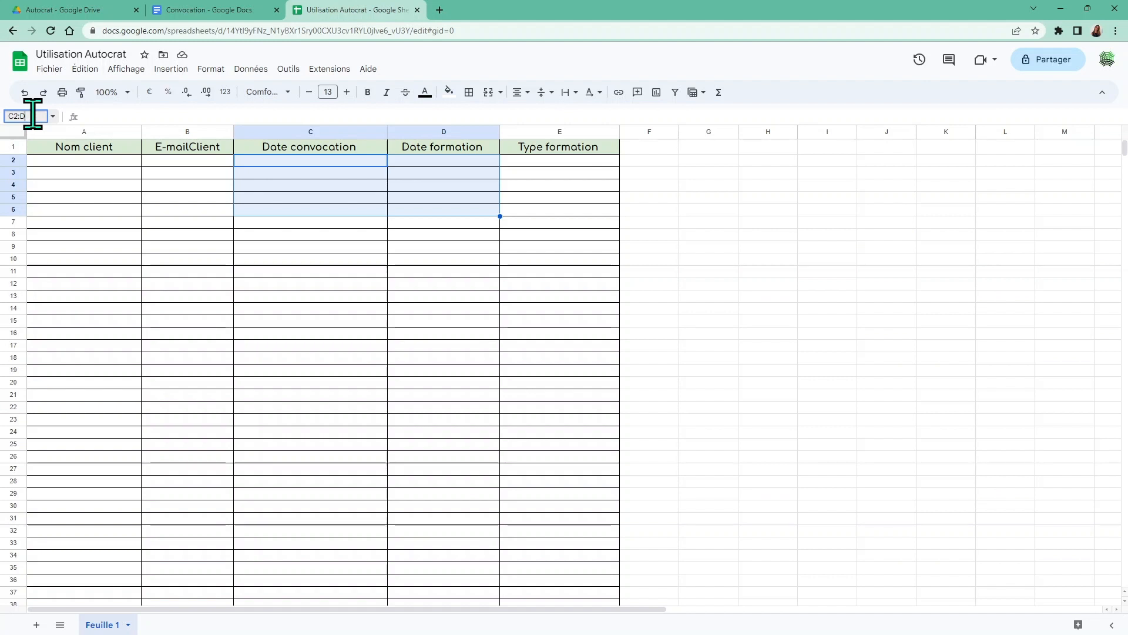
pyautogui.press('Return')
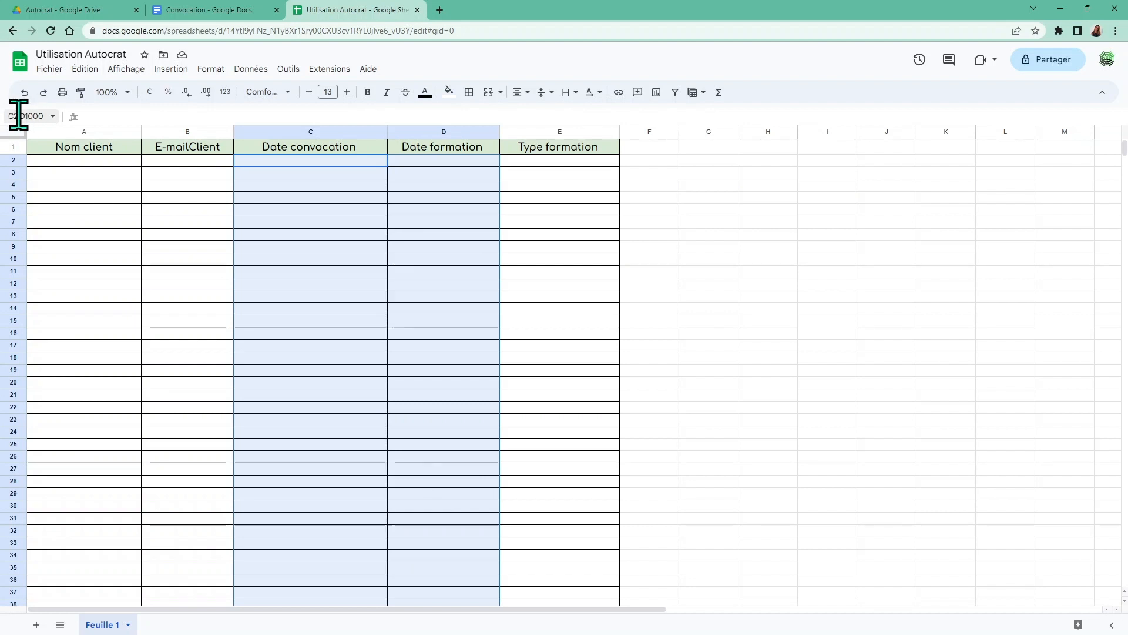
pyautogui.click(224, 94)
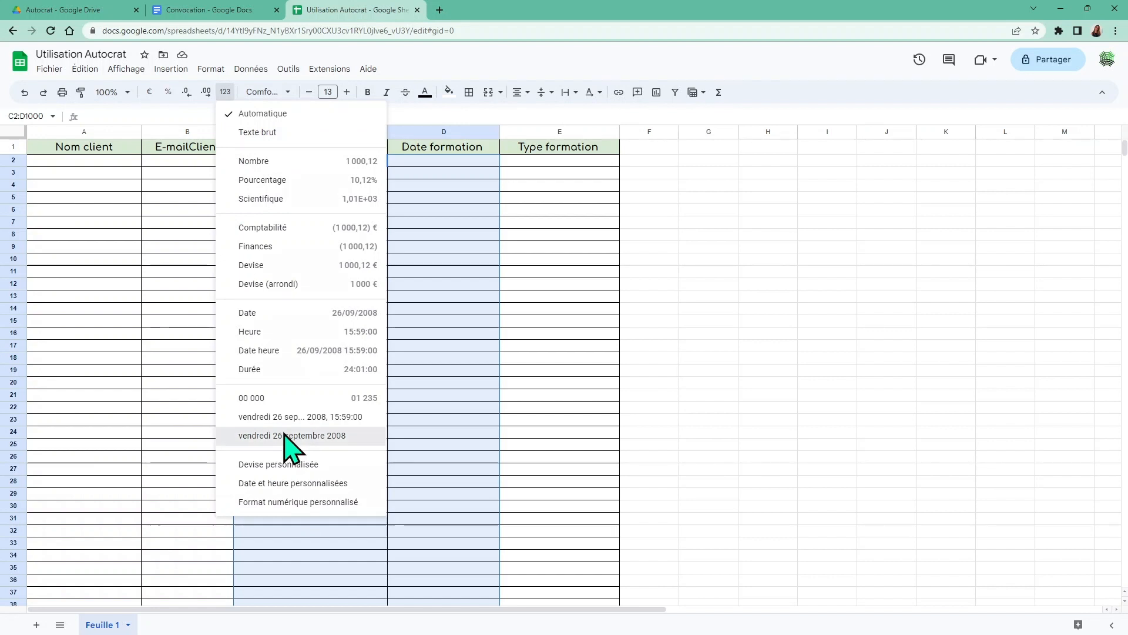
pyautogui.click(285, 436)
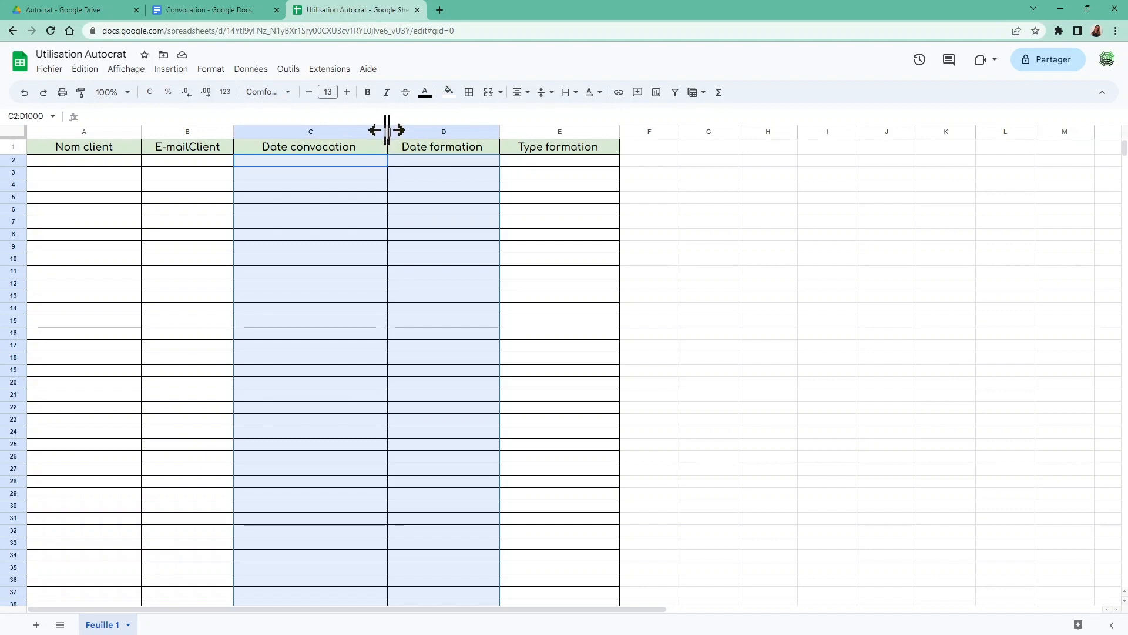
# Widen columns C and D to fit the long dates
pyautogui.moveTo(388, 131); pyautogui.dragTo(403, 130)
pyautogui.moveTo(513, 130); pyautogui.dragTo(544, 130)
pyautogui.click(448, 226)
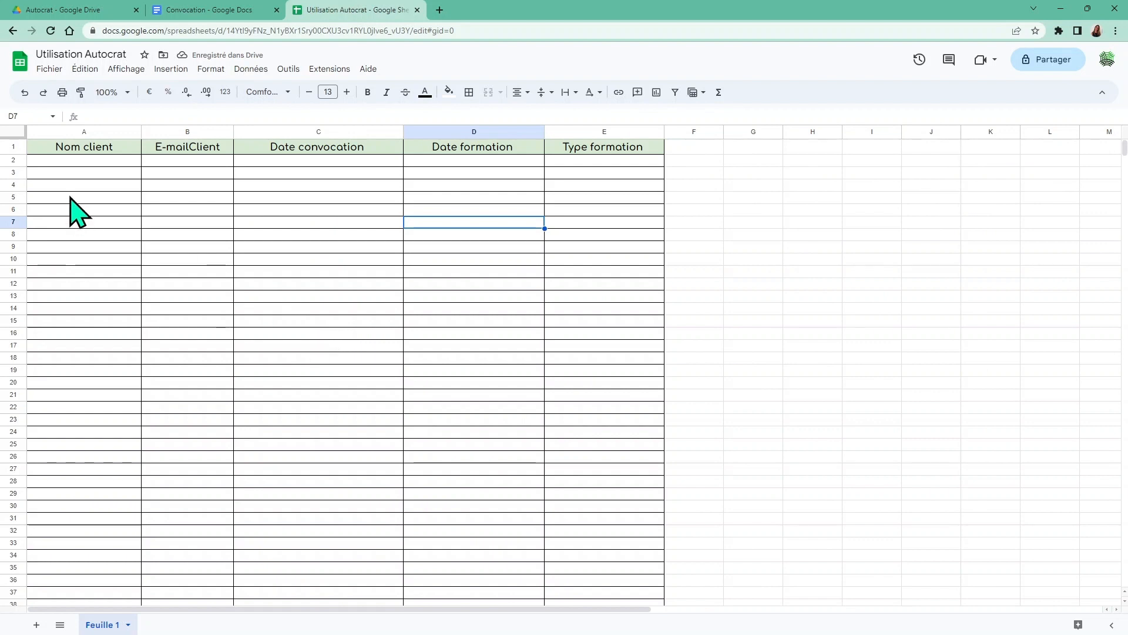
# Enter the client's surname in A2 and e-mail address in B2, widening column B
pyautogui.click(69, 162)
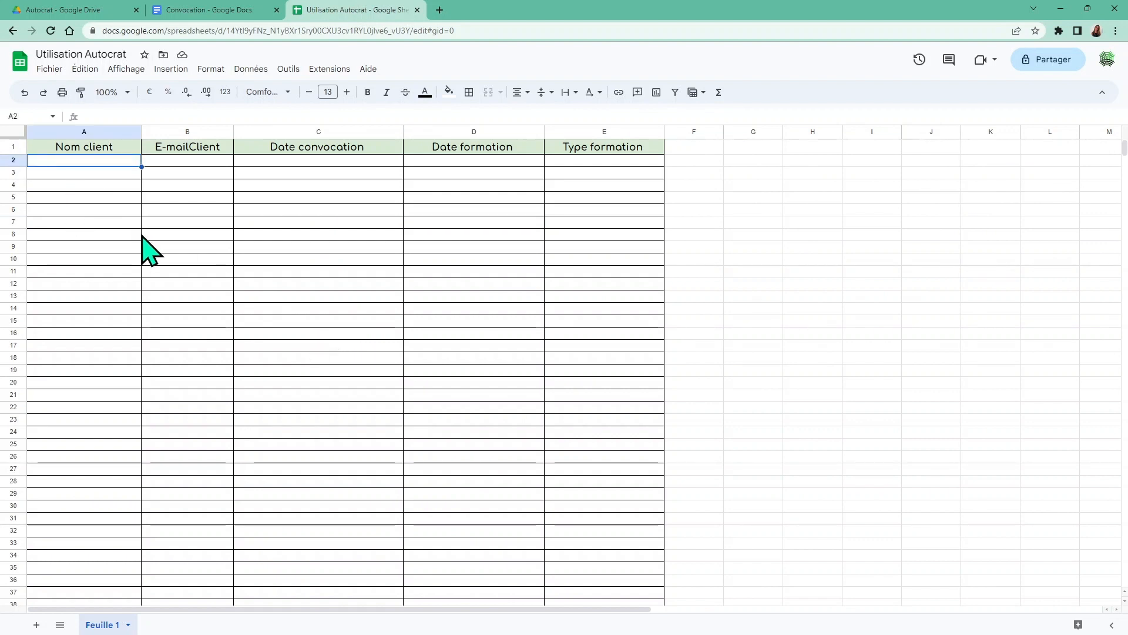
pyautogui.write('G')
pyautogui.press('BackSpace')
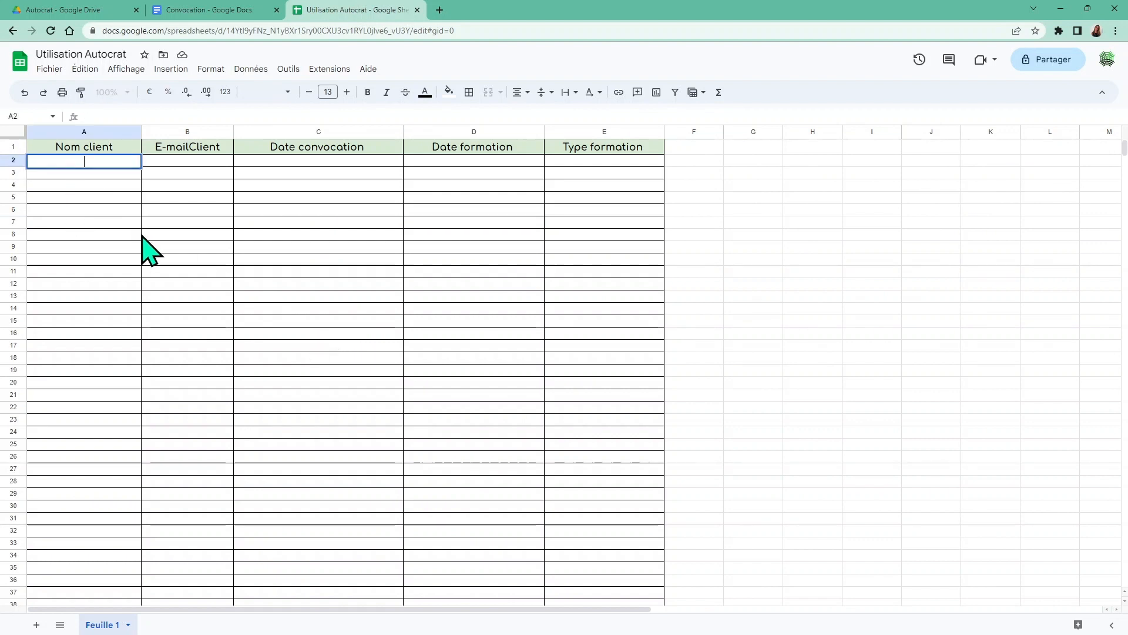
pyautogui.write('Dupond')
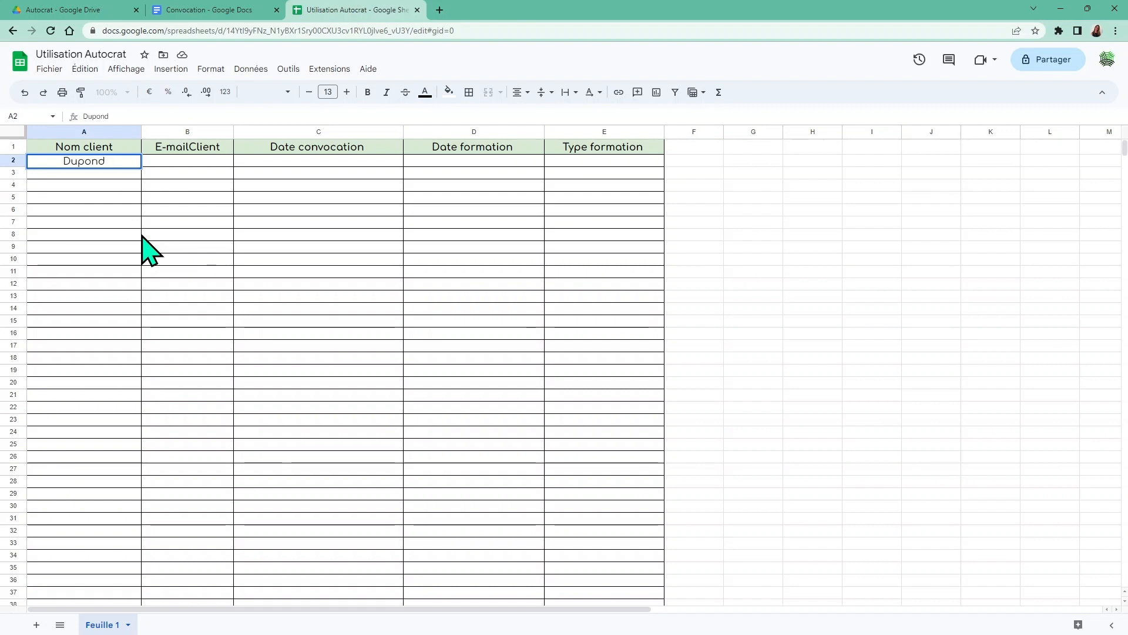
pyautogui.press('Tab')
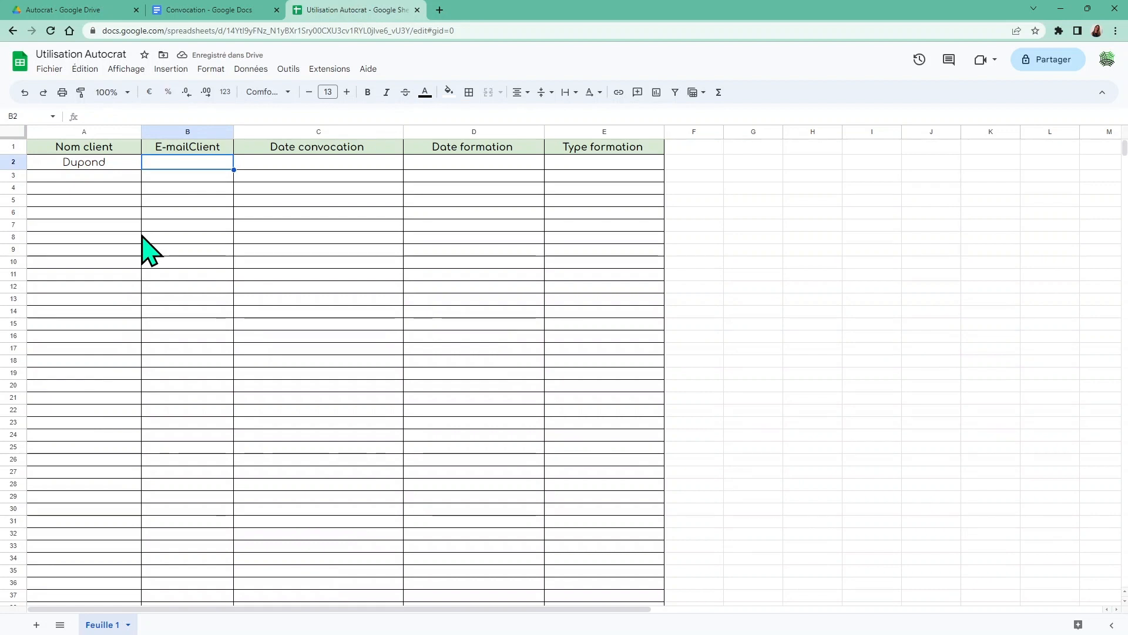
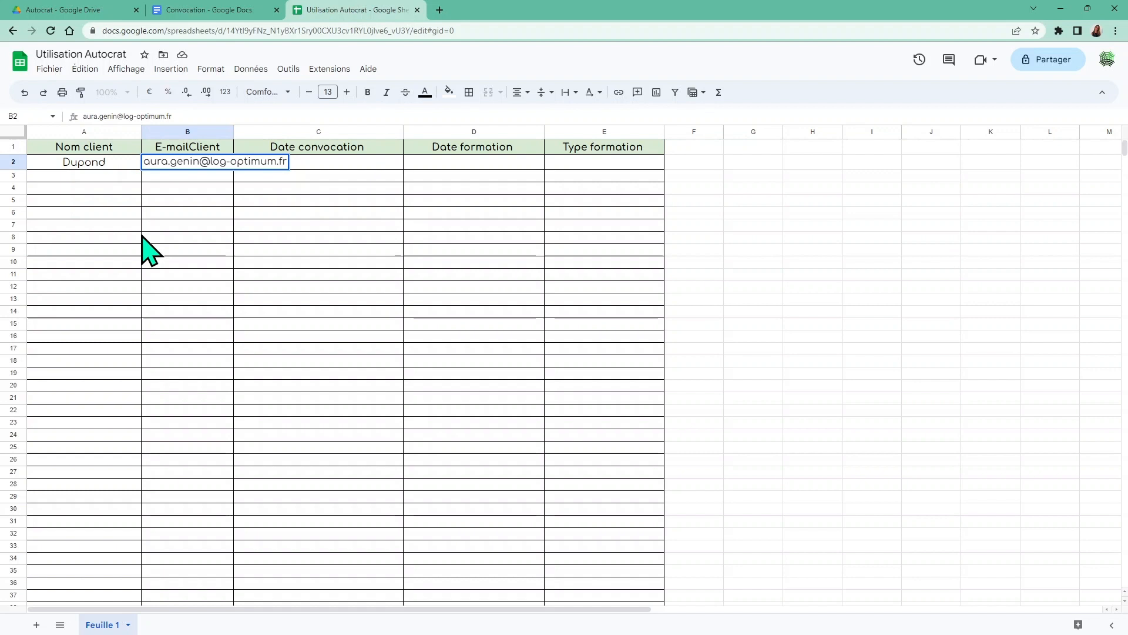
pyautogui.press('Tab')
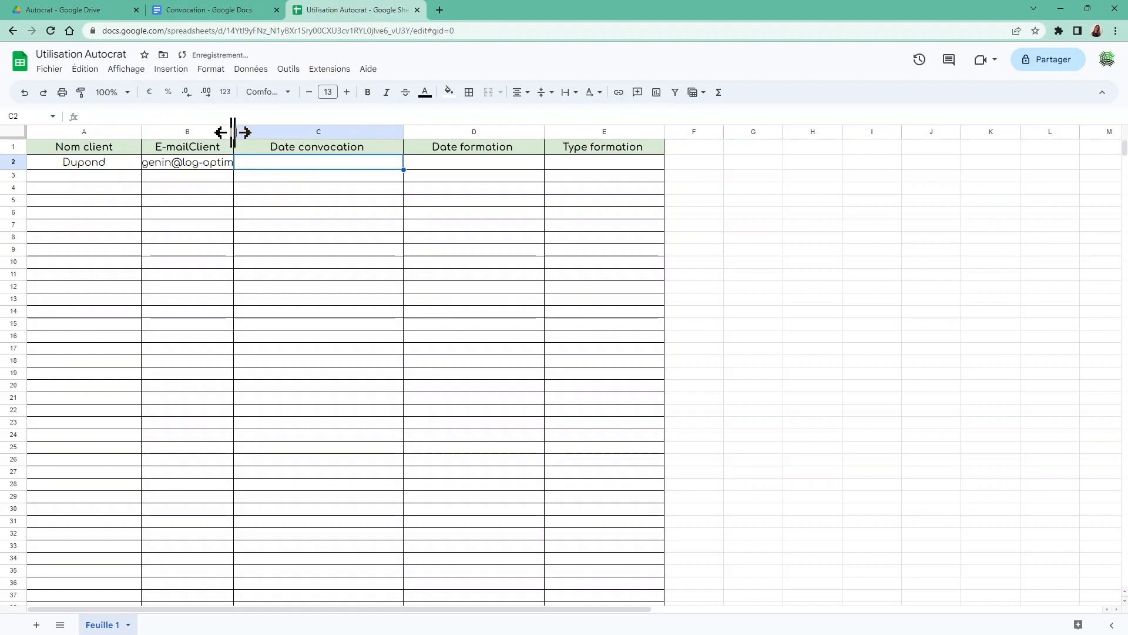
pyautogui.moveTo(233, 133); pyautogui.dragTo(353, 132)
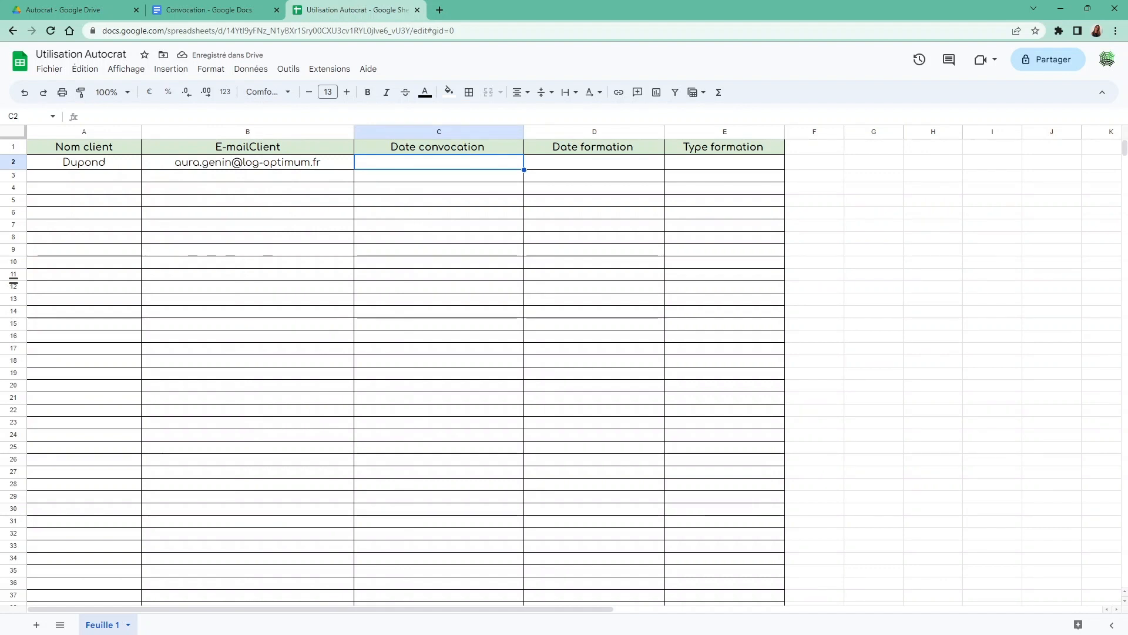
# Enter convocation date 05/06/2023 in C2 and training date 09/06/2023 in D2
pyautogui.write('05/')
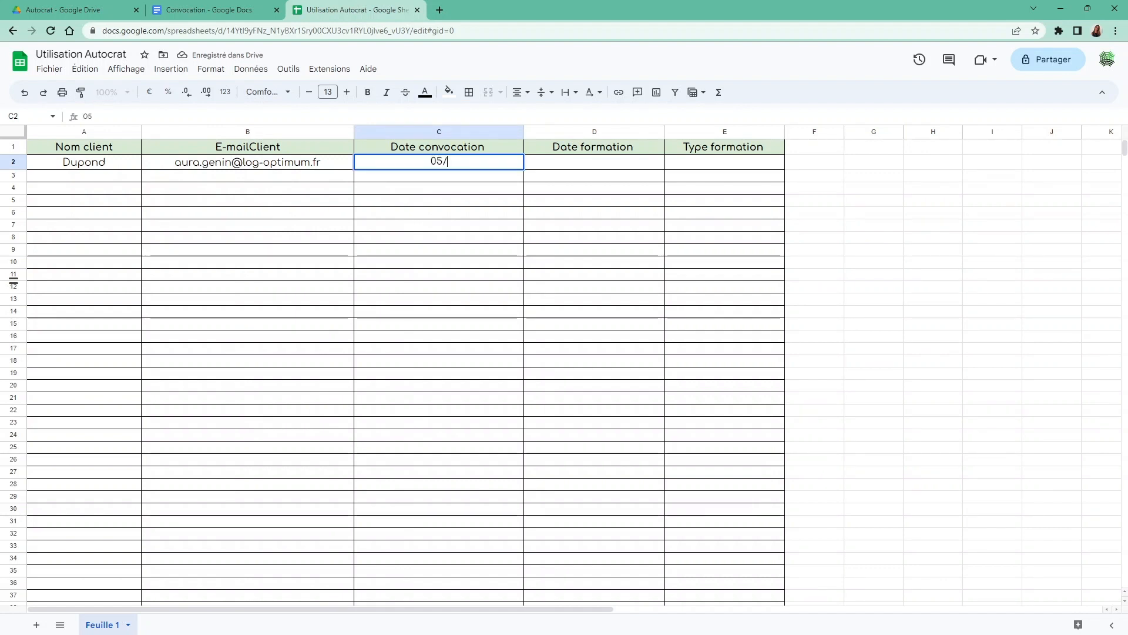
pyautogui.write('06/2023')
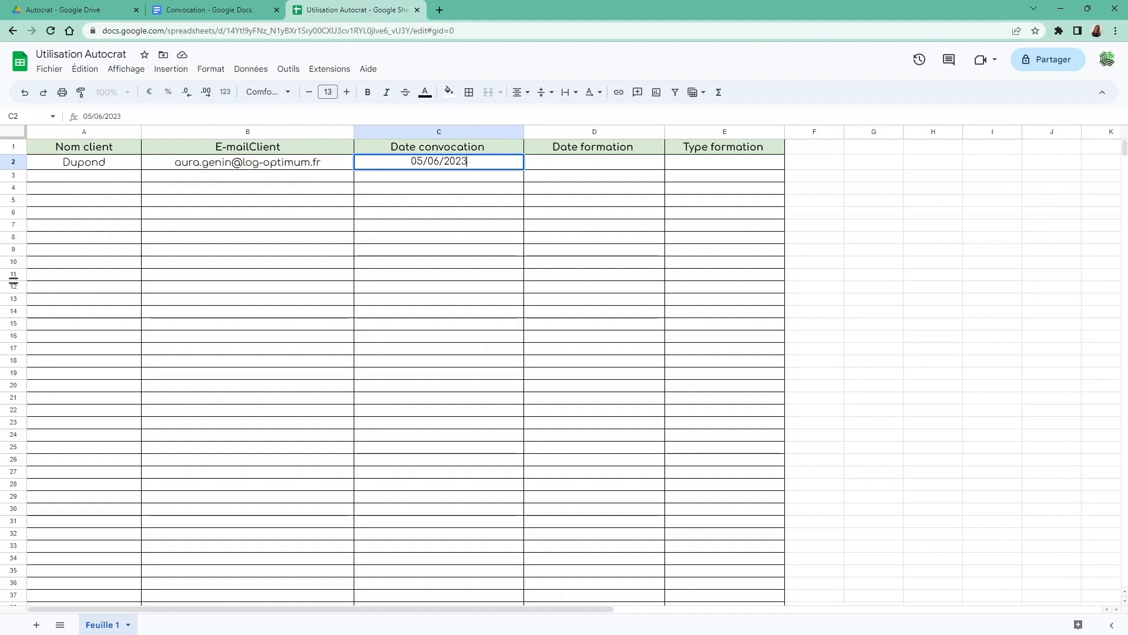
pyautogui.press('Tab')
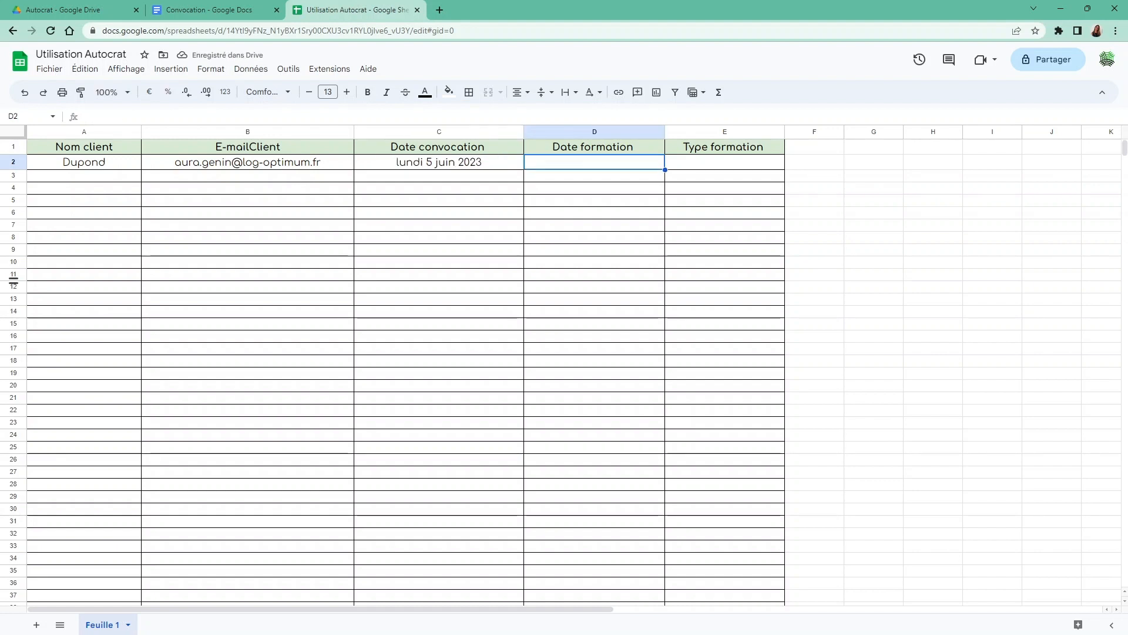
pyautogui.write('10/06/')
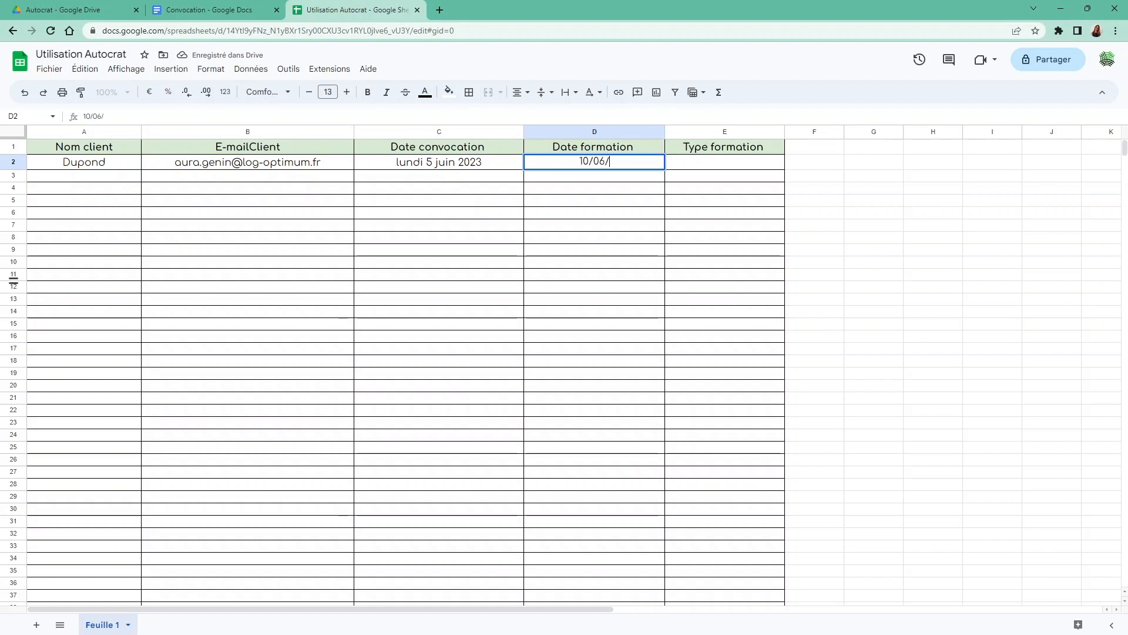
pyautogui.write('2023')
pyautogui.press('Return')
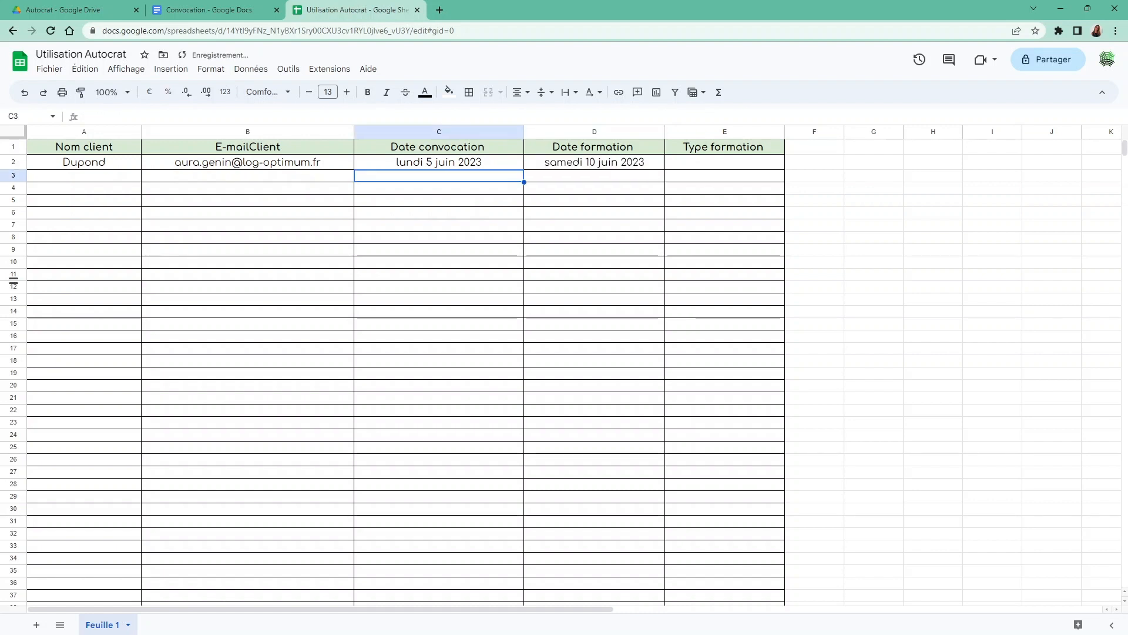
pyautogui.click(538, 165)
pyautogui.write('09/')
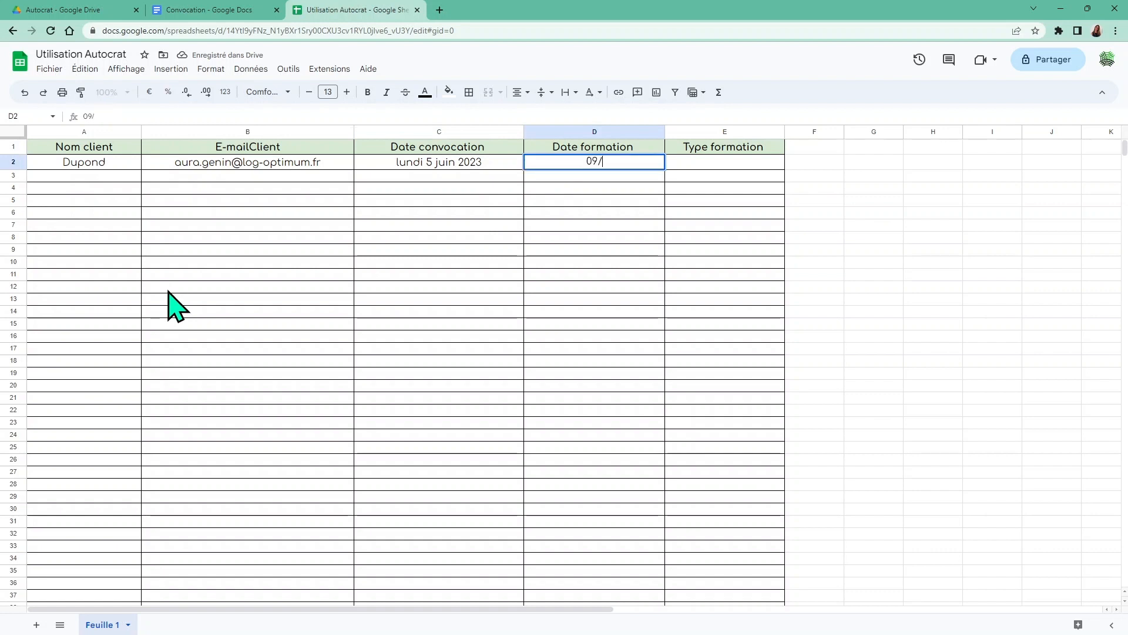
pyautogui.write('0')
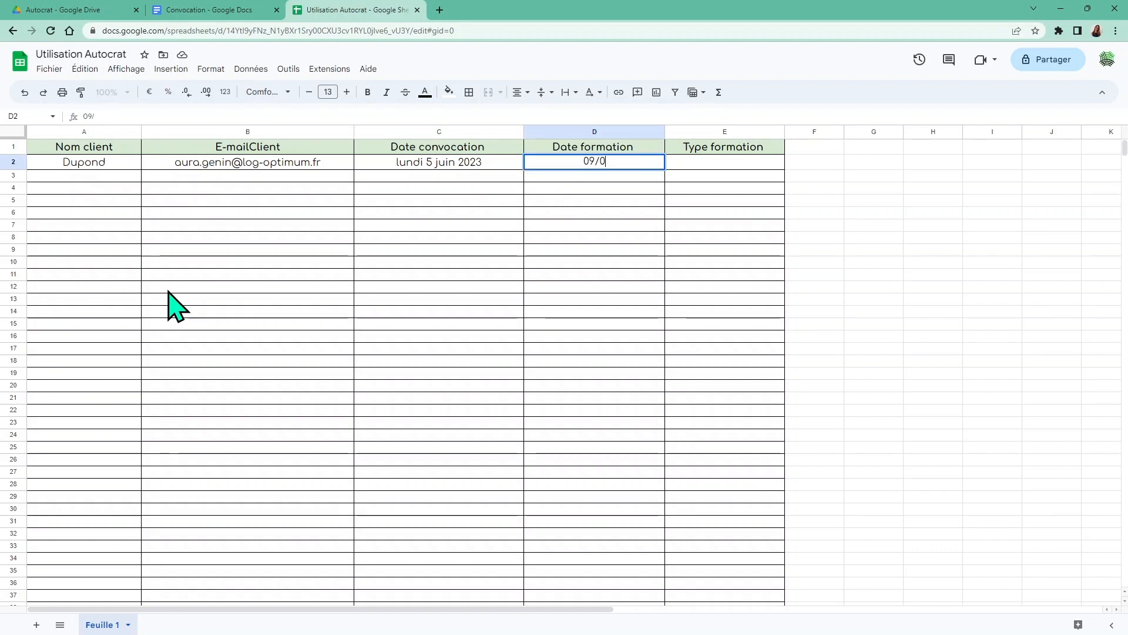
pyautogui.write('6/2023')
pyautogui.press('Tab')
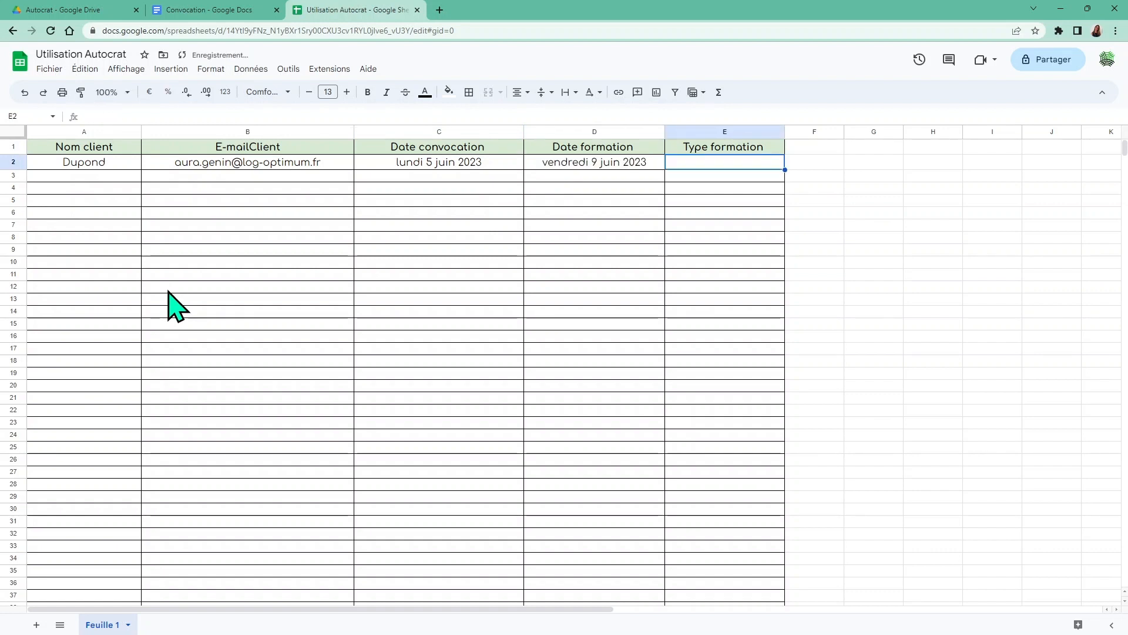
# Enter 'Google Sheets' as the training type in E2
pyautogui.write('G')
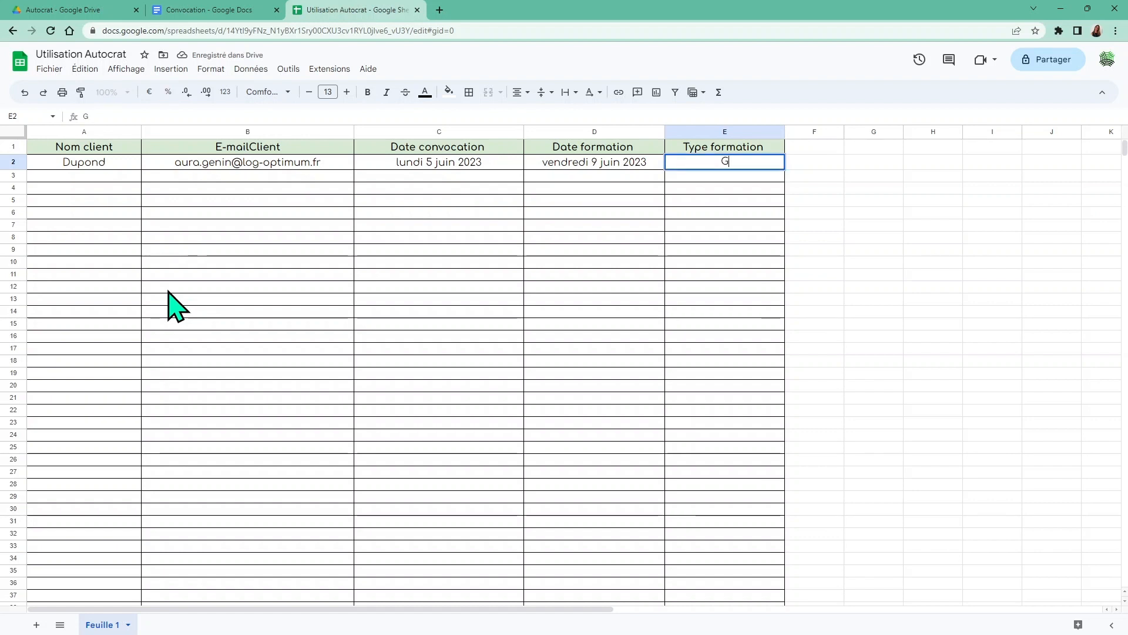
pyautogui.write('ooGle')
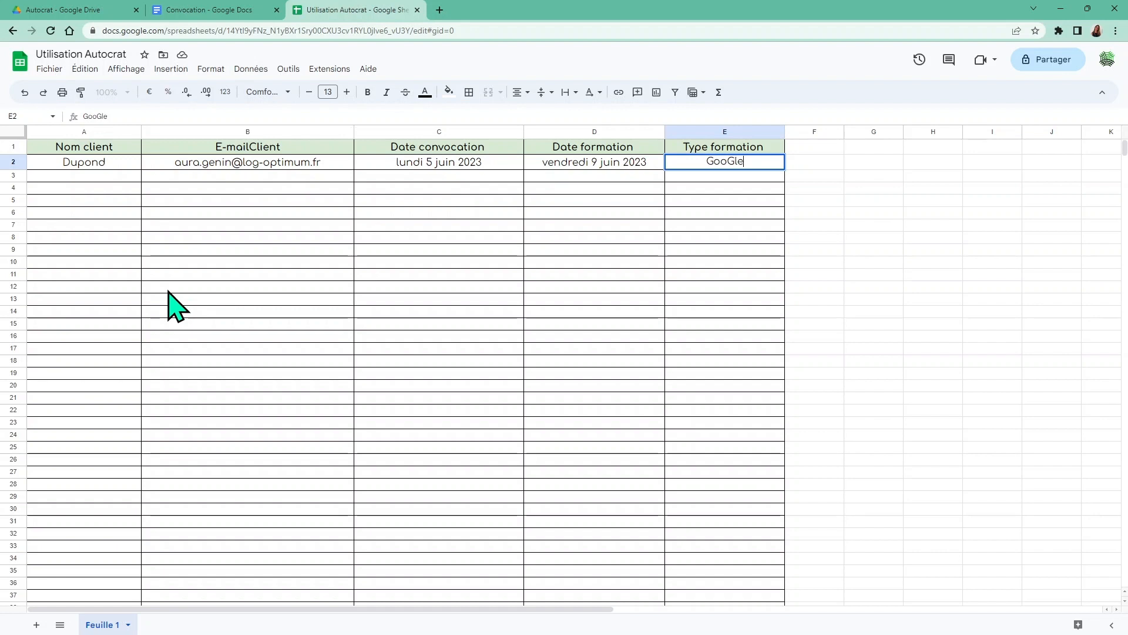
pyautogui.press('BackSpace')
pyautogui.press('BackSpace')
pyautogui.press('BackSpace')
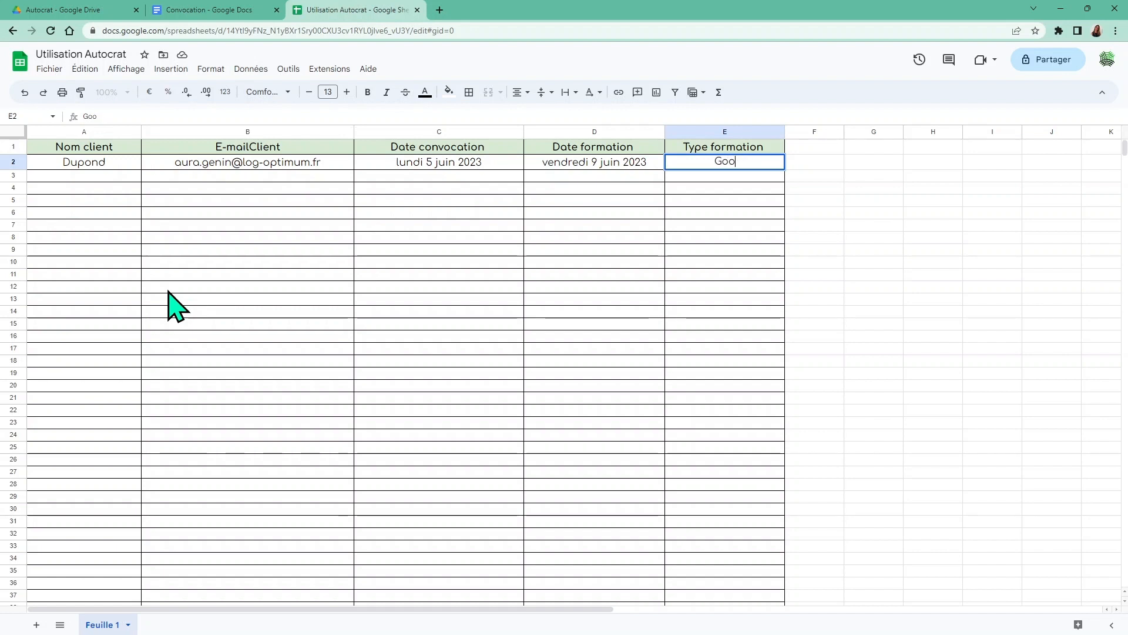
pyautogui.write('gle')
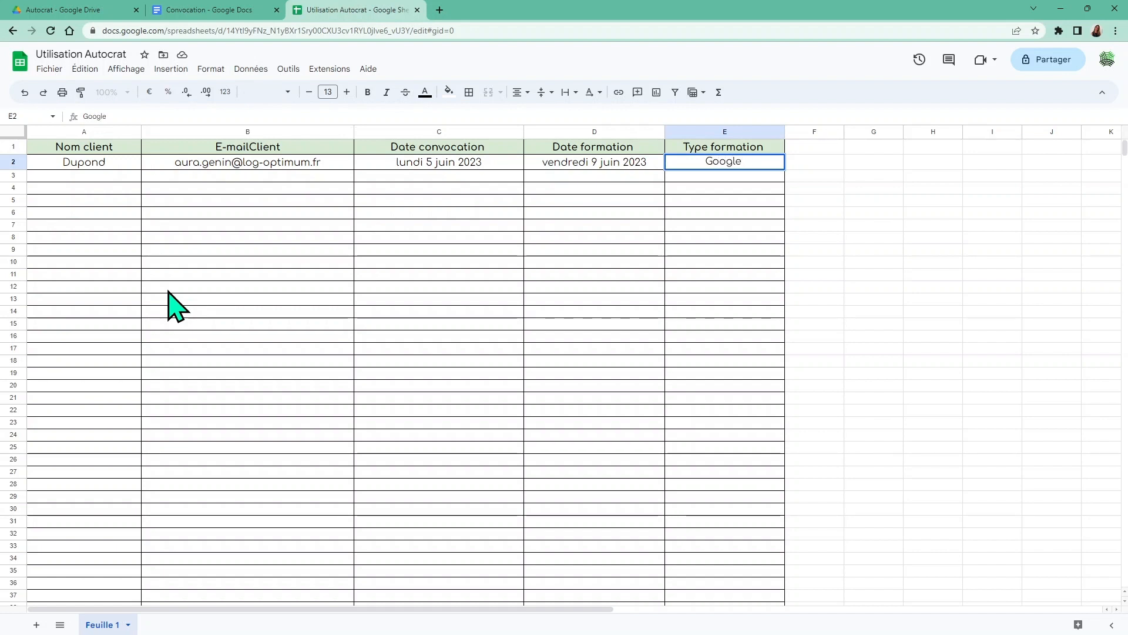
pyautogui.write(' Sheets')
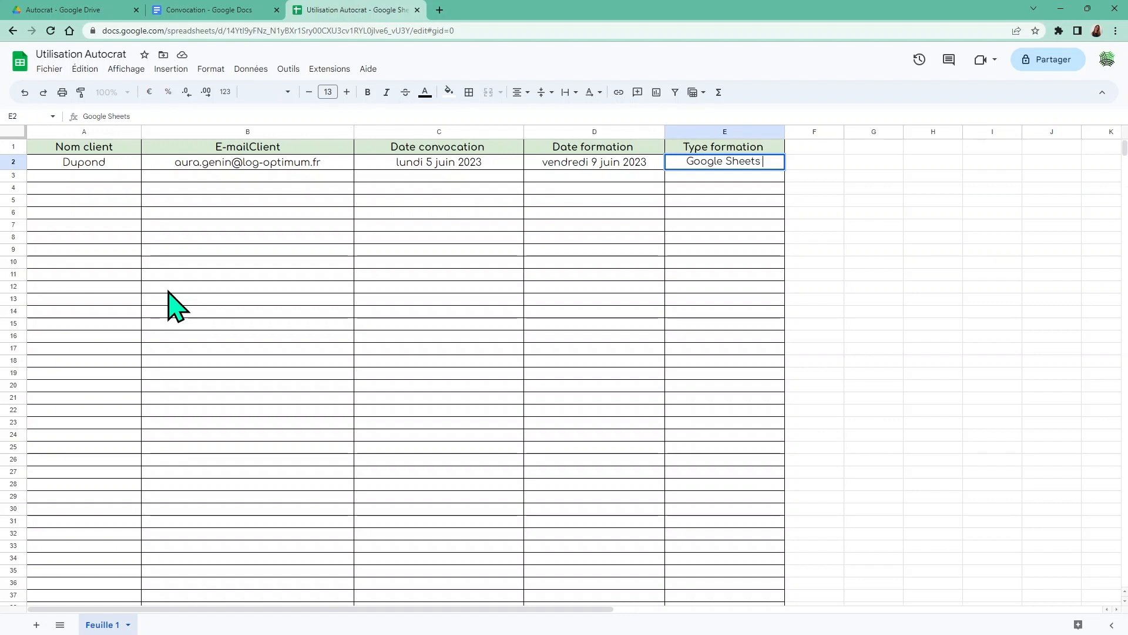
pyautogui.press('Return')
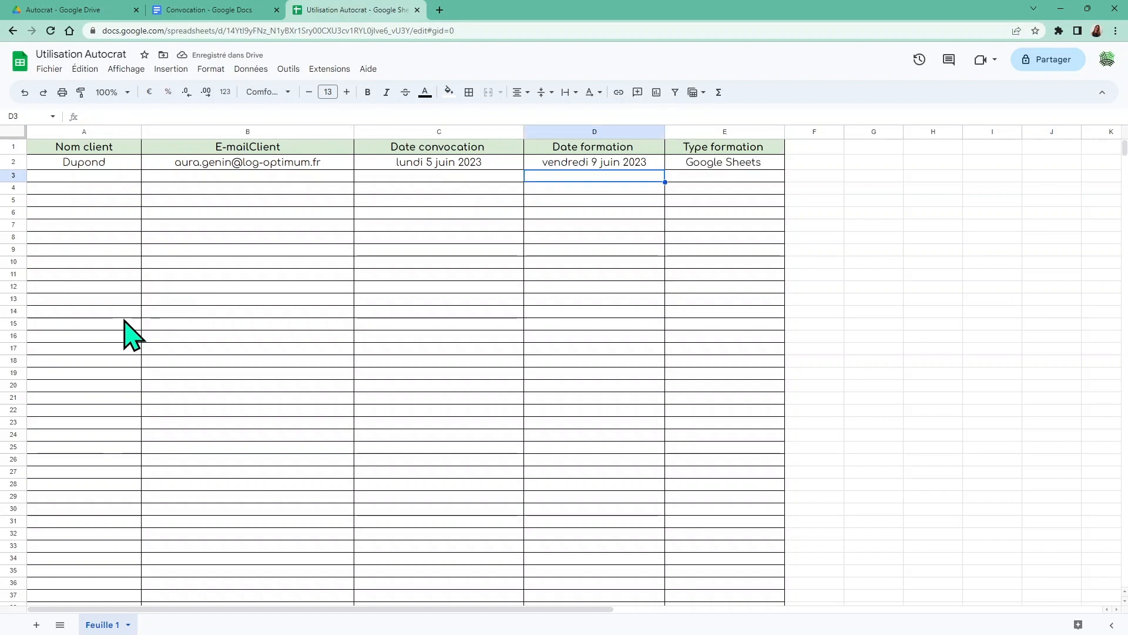
# Rename the 'Feuille 1' sheet tab to 'Base clients'
pyautogui.click(101, 626)
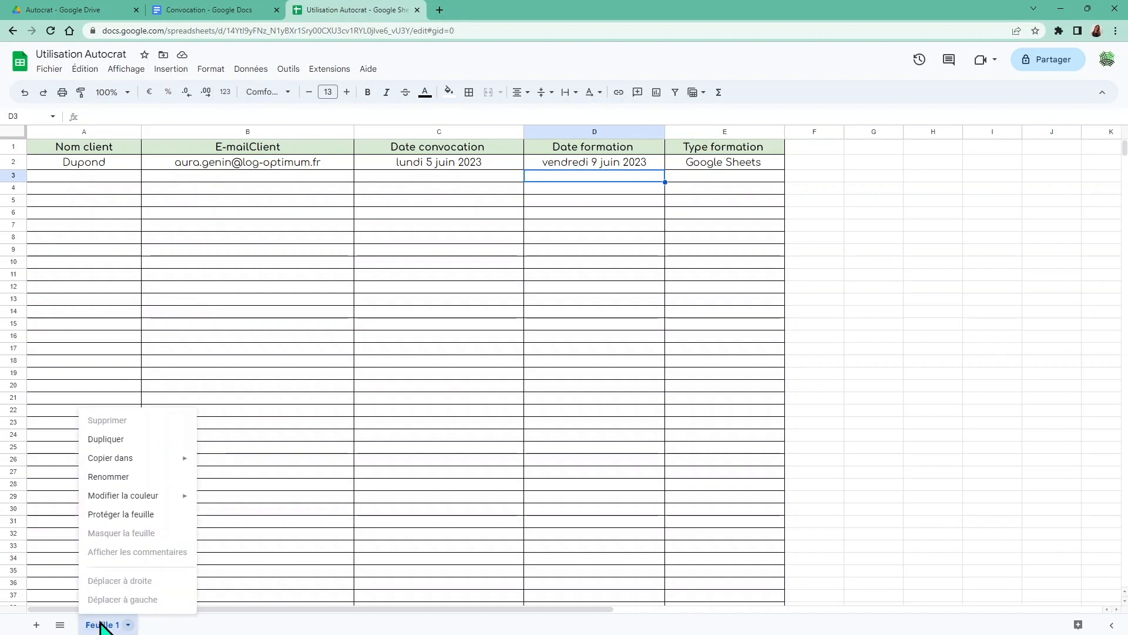
pyautogui.moveTo(136, 497)
pyautogui.click(117, 478)
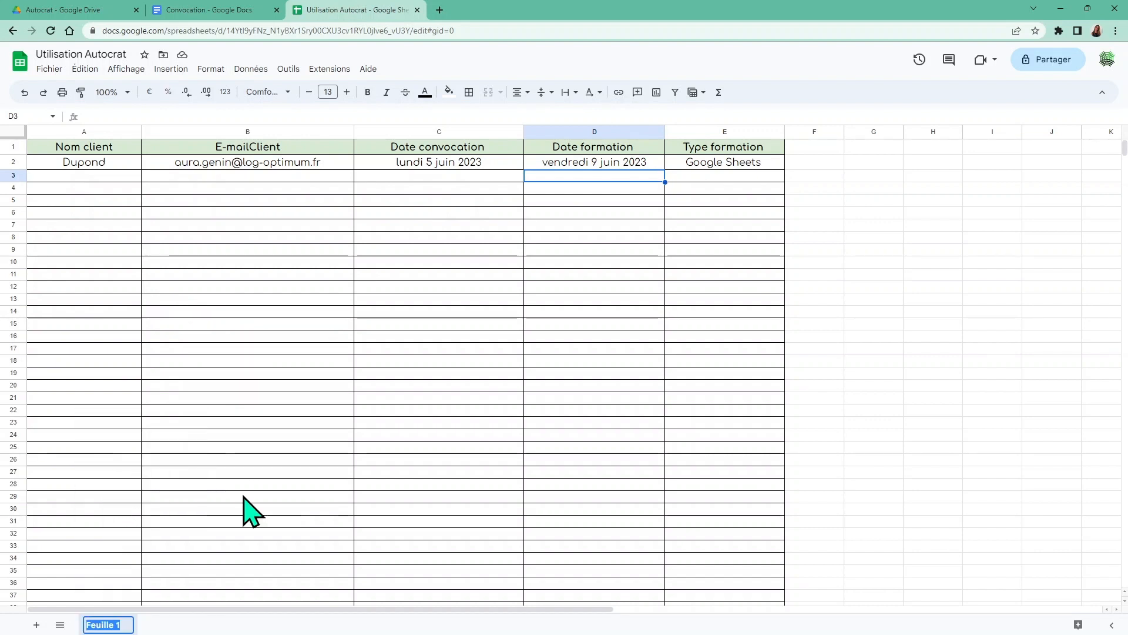
pyautogui.write('B')
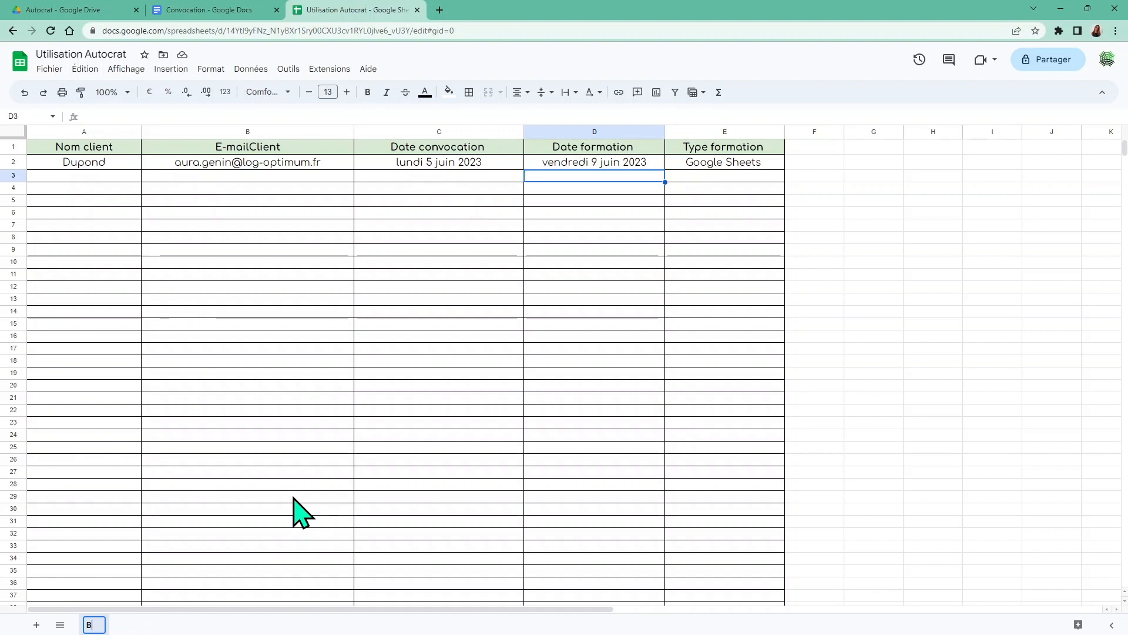
pyautogui.write('ase clients')
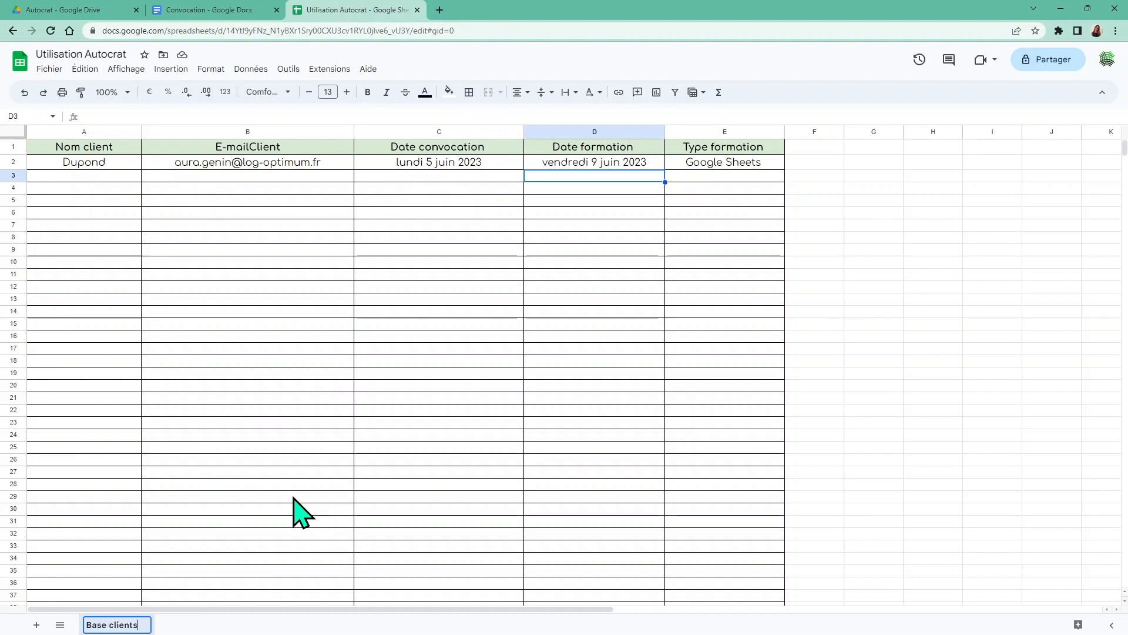
pyautogui.press('Return')
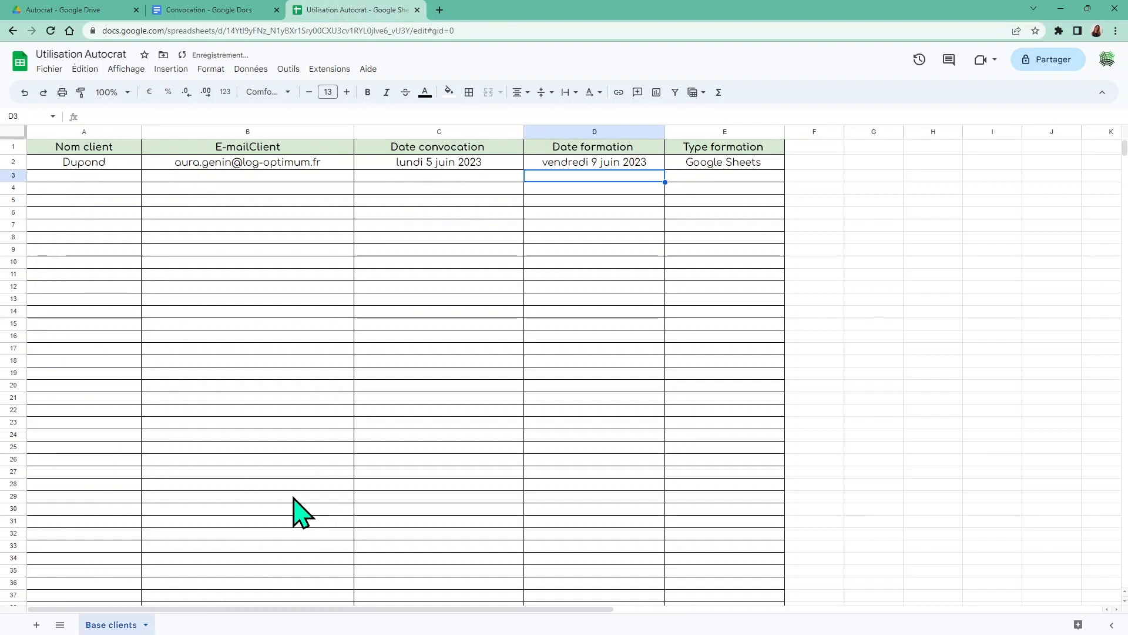
# Set the Convocation document's indents to -2,00 and 17,75 and type 'Convocation à la'
pyautogui.click(199, 10)
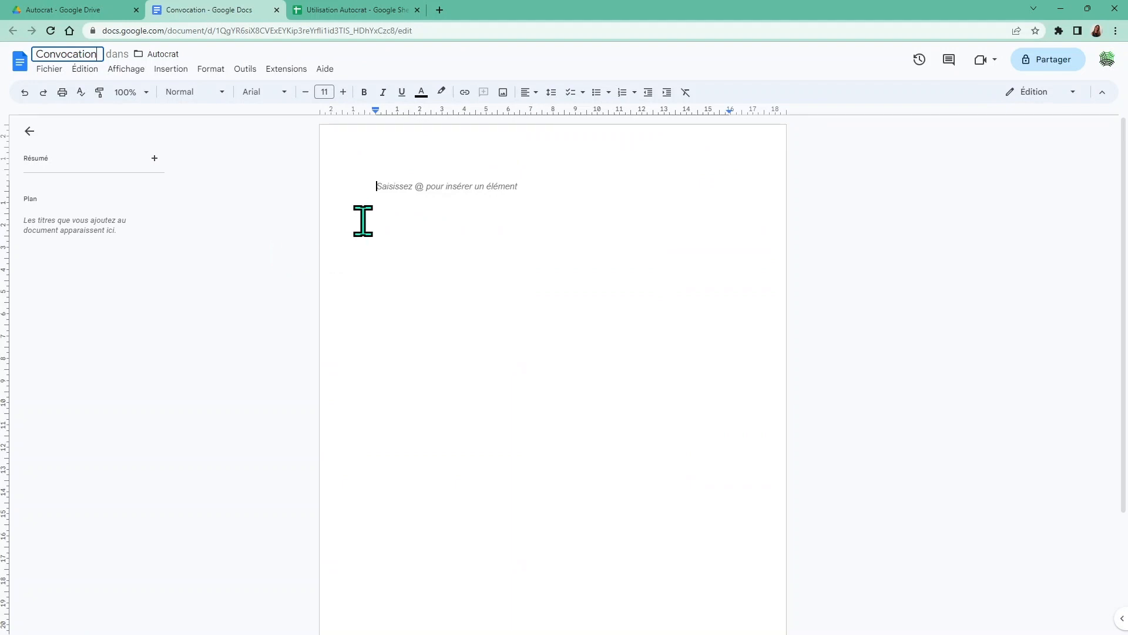
pyautogui.click(380, 186)
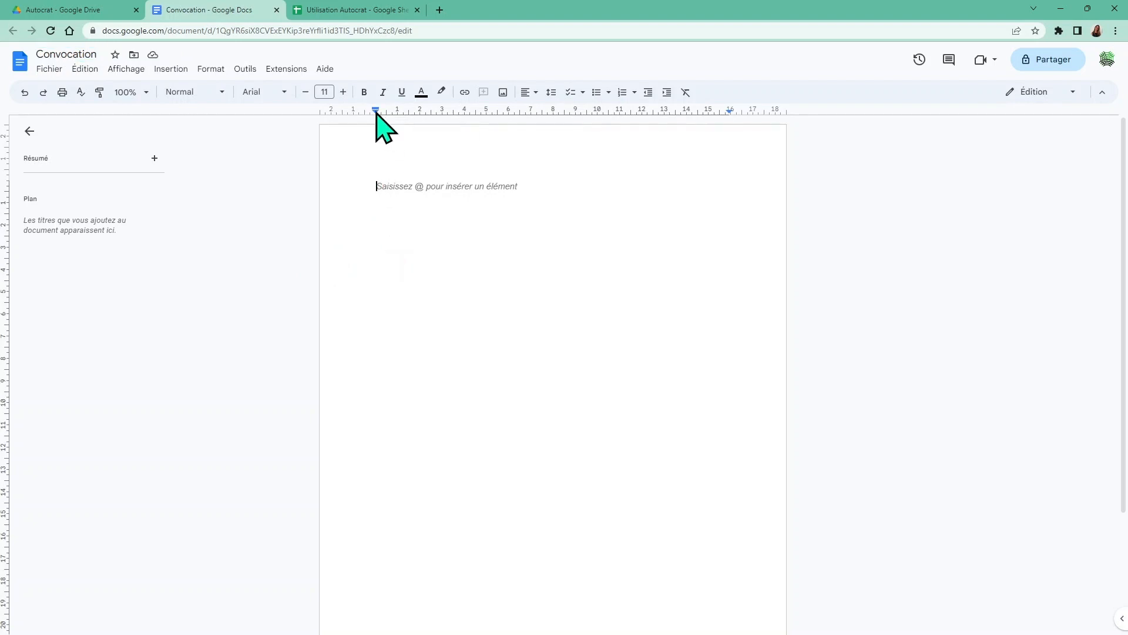
pyautogui.moveTo(375, 111); pyautogui.dragTo(331, 112)
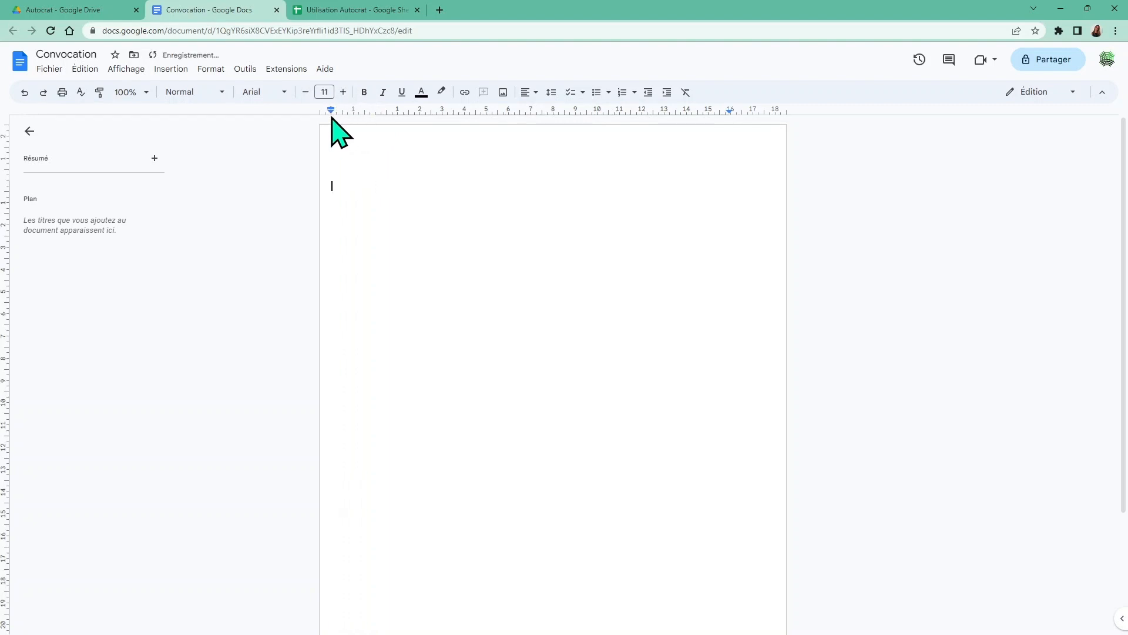
pyautogui.moveTo(730, 111); pyautogui.dragTo(776, 111)
pyautogui.write('Convocation à la')
pyautogui.click(342, 10)
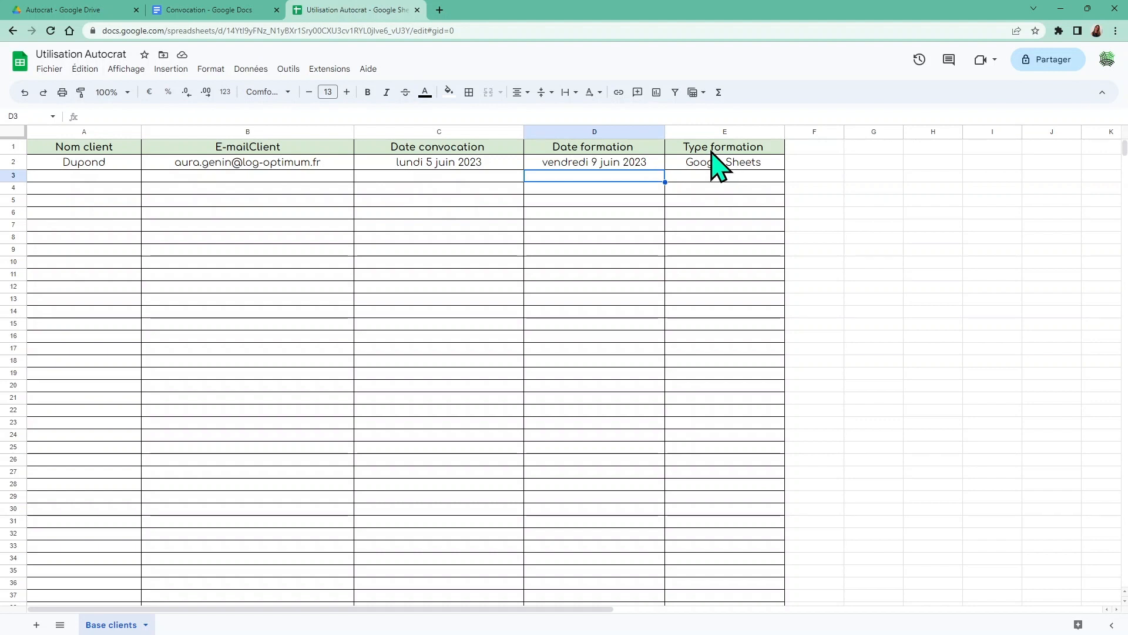
# Complete the heading as 'Convocation à la <<Type formation>>'
pyautogui.click(236, 10)
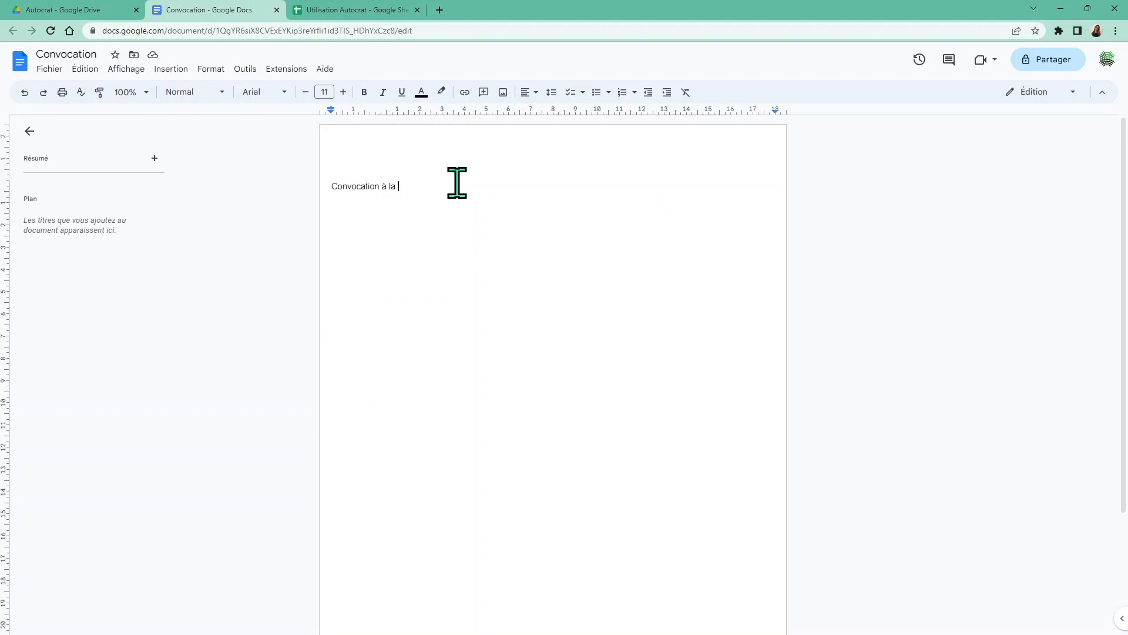
pyautogui.write('<<')
pyautogui.click(360, 10)
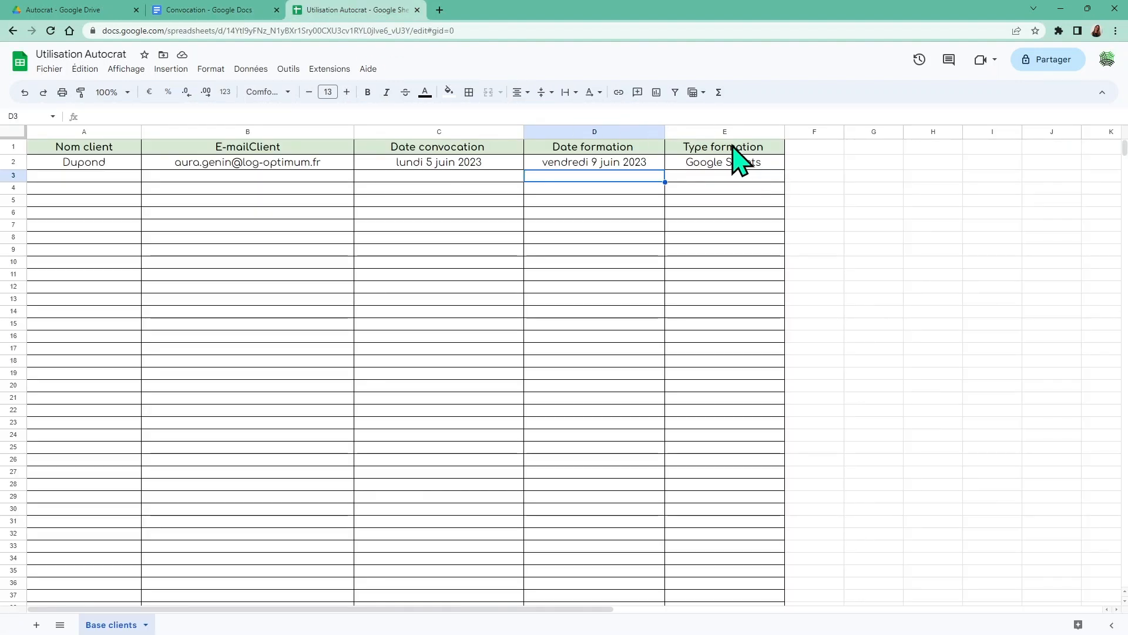
pyautogui.click(232, 13)
pyautogui.write('T')
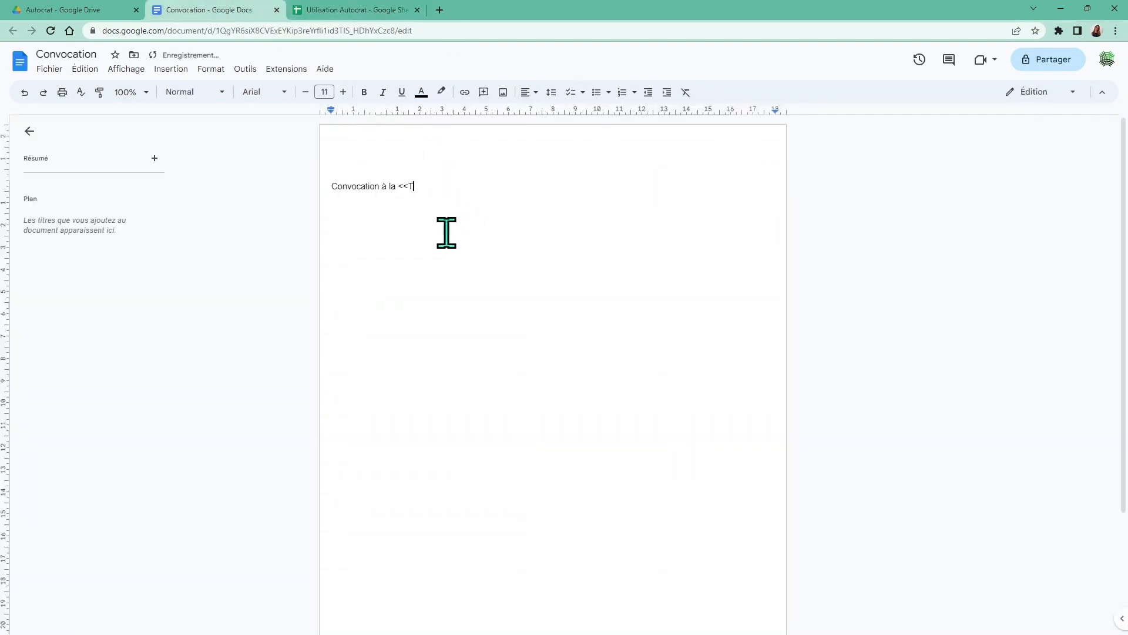
pyautogui.write('ype formation>>')
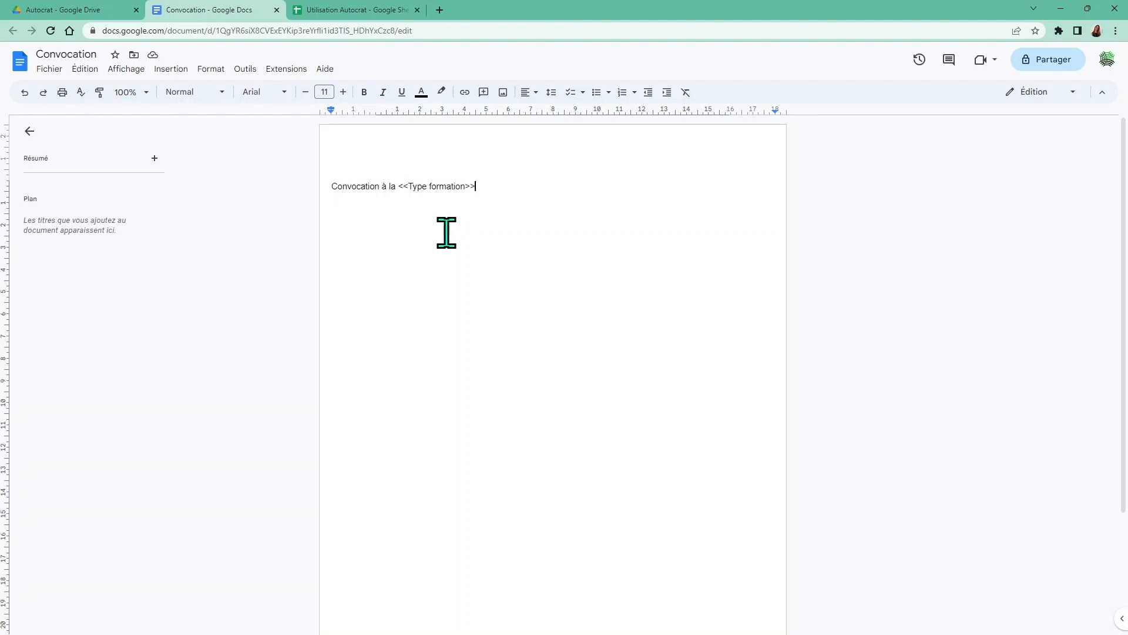
# Start a 'Bonjour <<' greeting line below the heading
pyautogui.press('Return')
pyautogui.write('Bonjour')
pyautogui.write('<<')
pyautogui.click(343, 10)
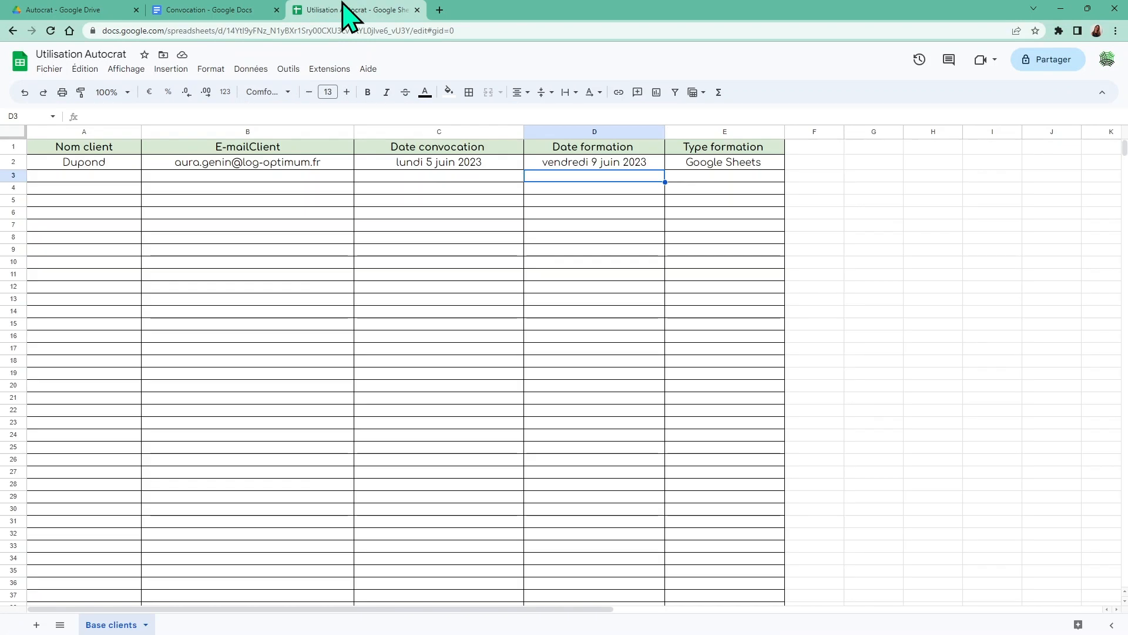
# Copy the 'Nom client' header from cell A1 of the Base clients sheet
pyautogui.click(105, 149)
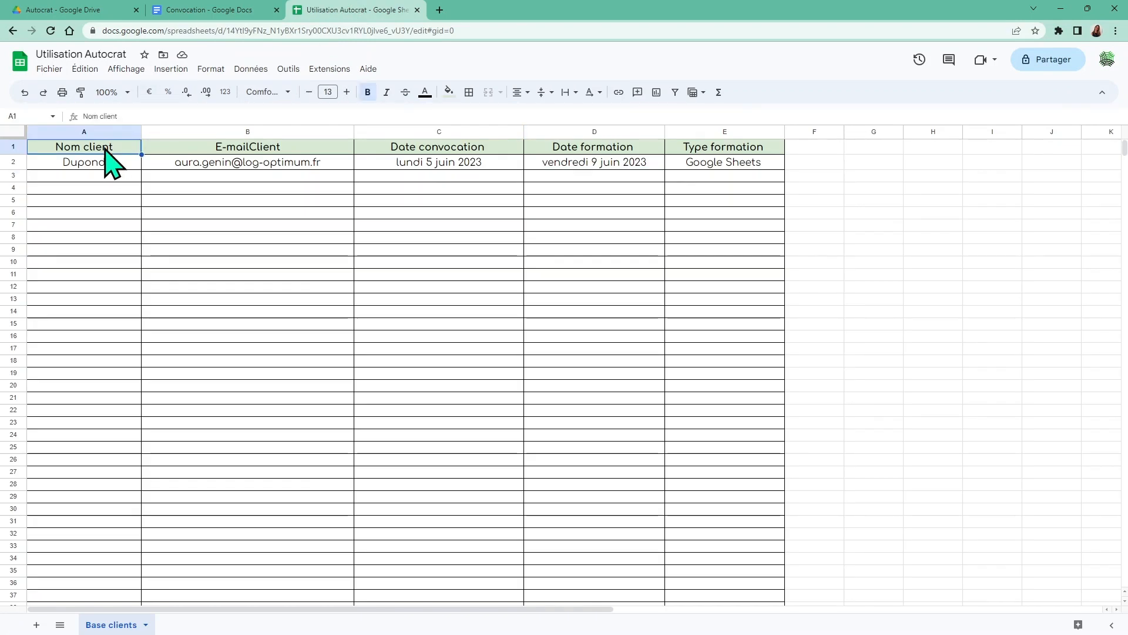
pyautogui.rightClick(107, 159)
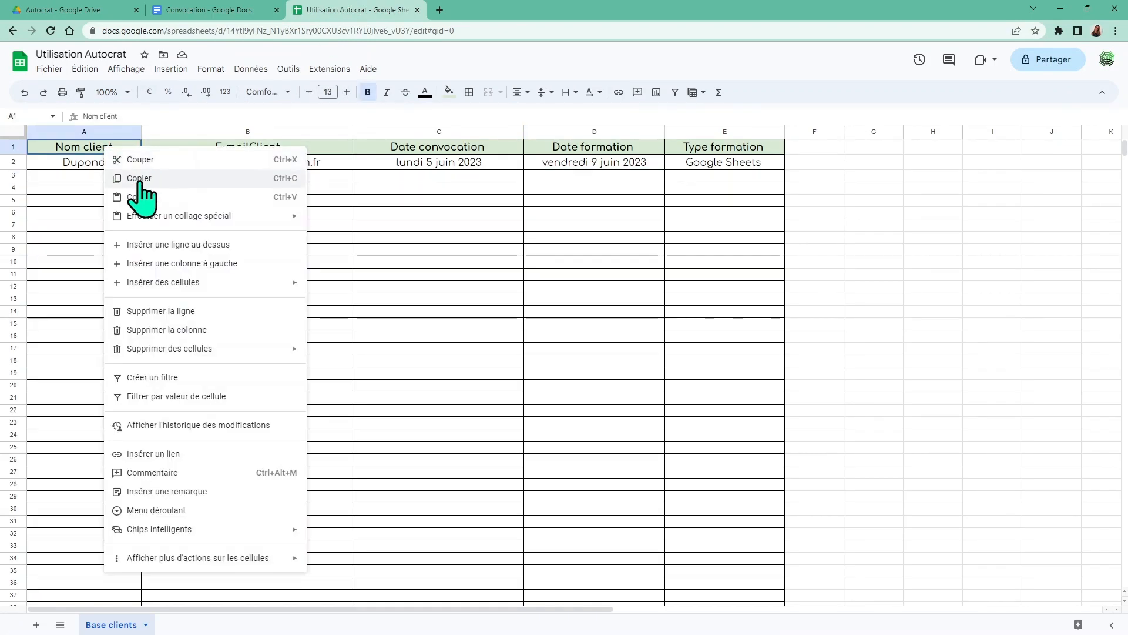
pyautogui.click(128, 179)
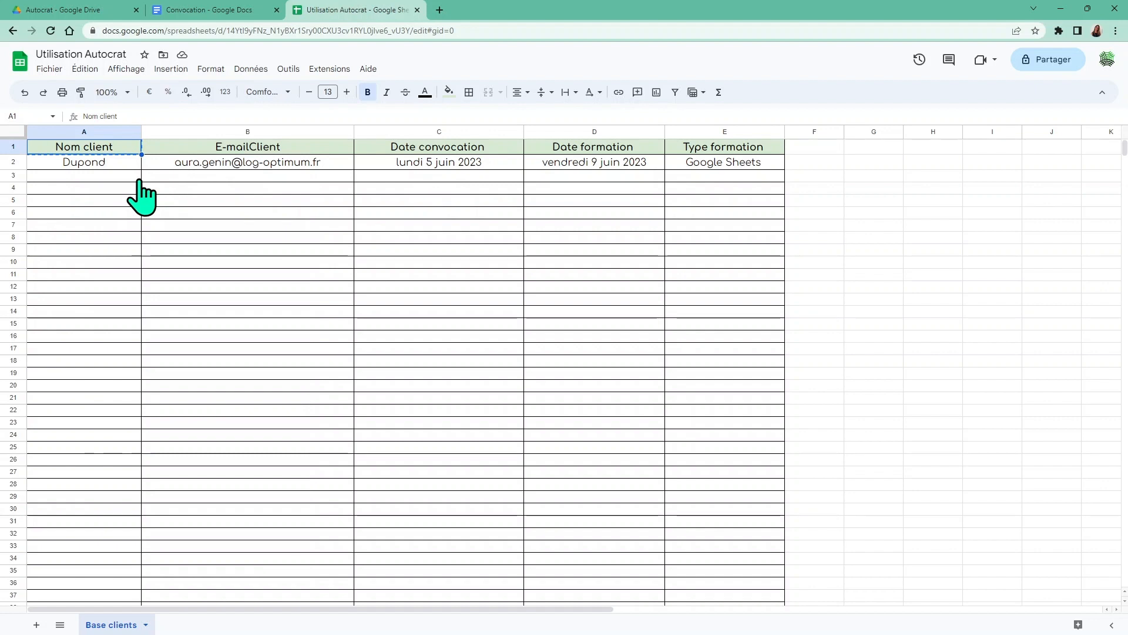
pyautogui.click(178, 10)
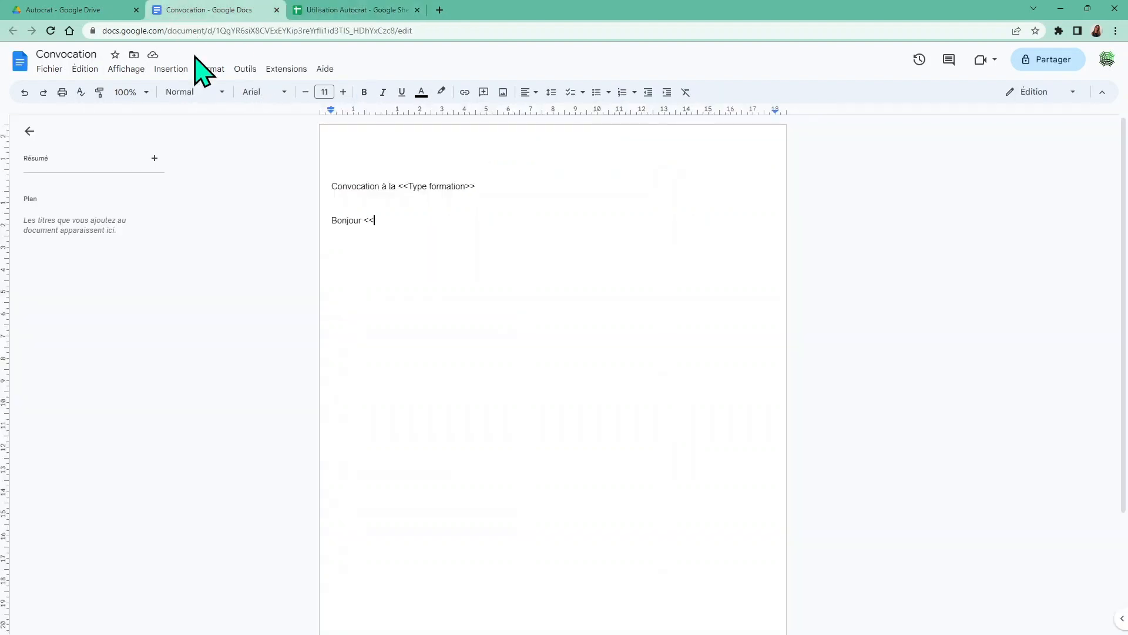
# Paste 'Nom client' unformatted to complete the greeting 'Bonjour <<Nom client>>,'
pyautogui.rightClick(377, 222)
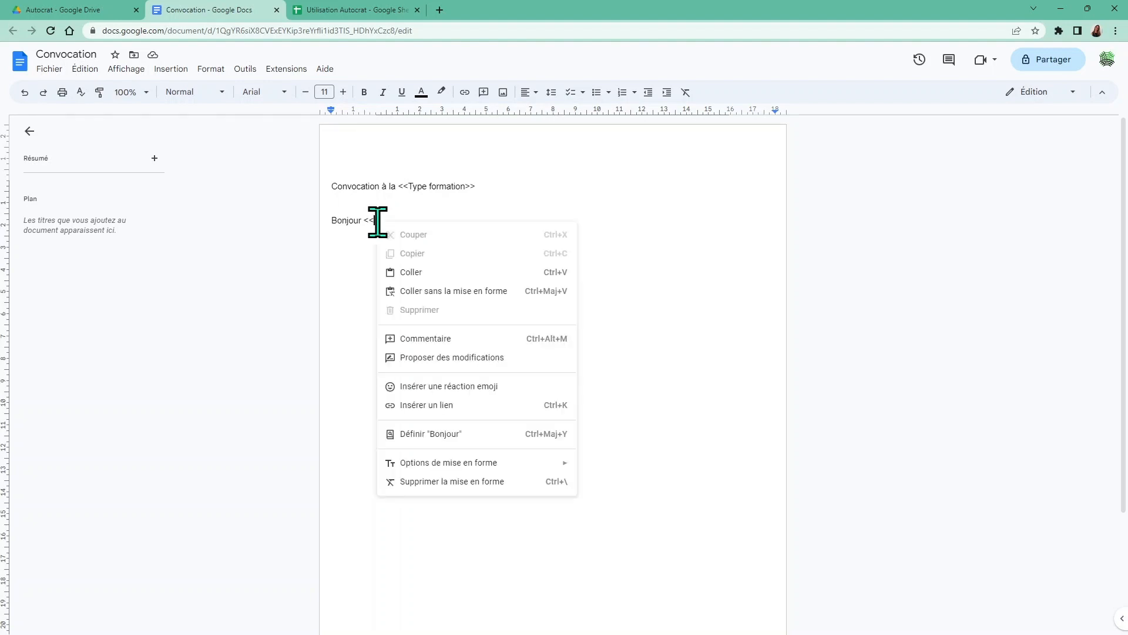
pyautogui.click(435, 290)
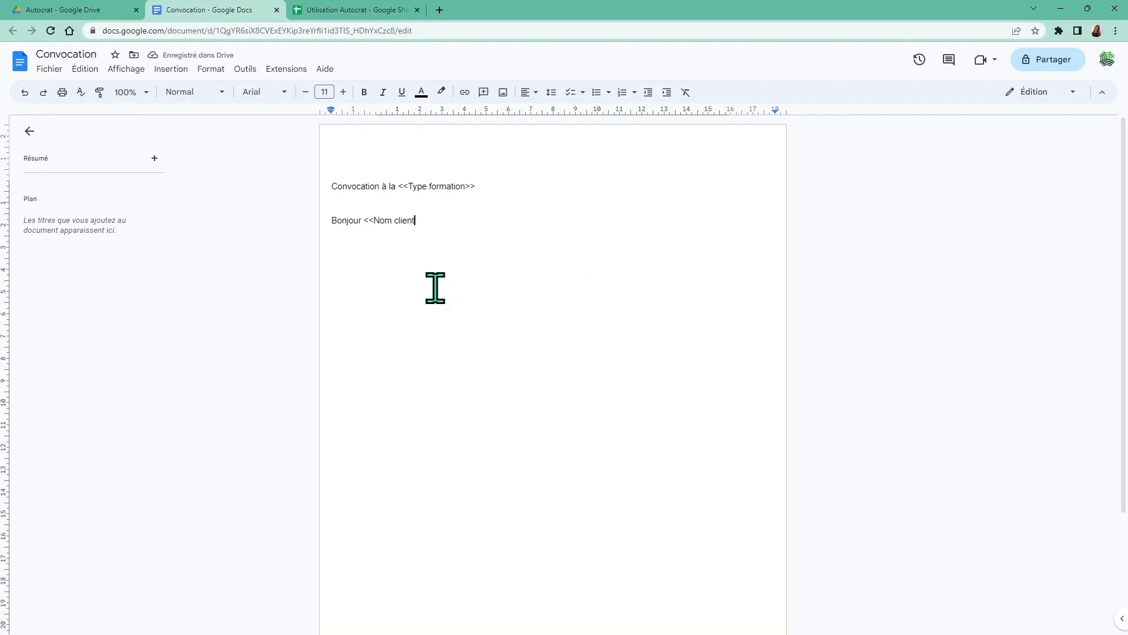
pyautogui.write('>>,')
pyautogui.press('Return')
# Type the enrolment sentence 'Je suis heureuse de vous informer… bien inscrit à la <<'
pyautogui.write('Je suis heureuse de vous informer')
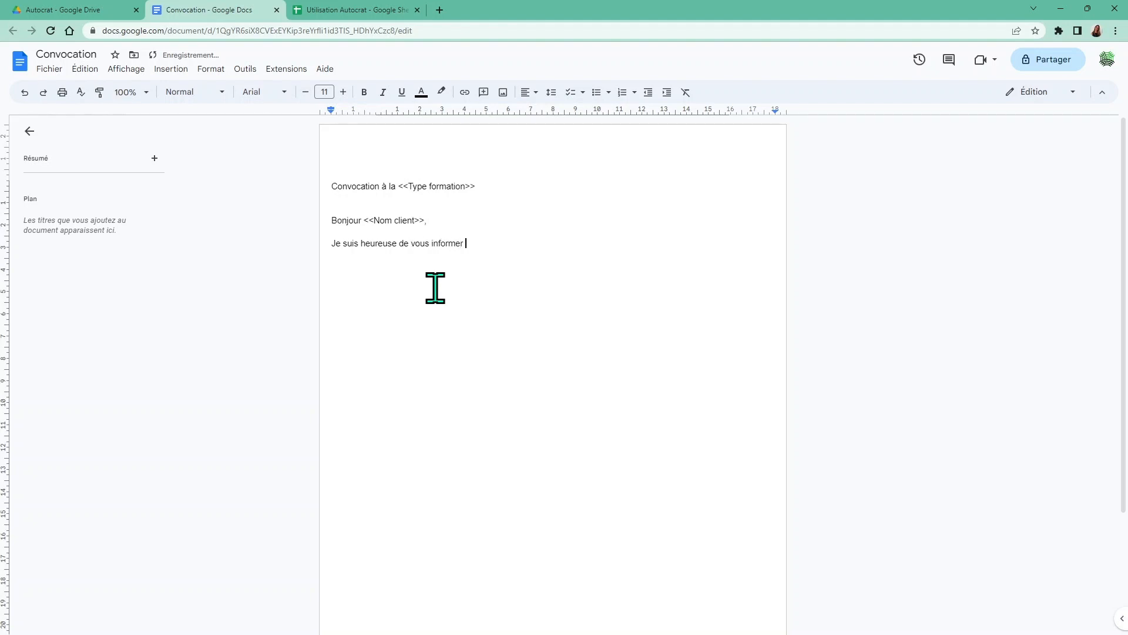
pyautogui.write('que vous')
pyautogui.write(' ête')
pyautogui.write('s bien')
pyautogui.write(' inc')
pyautogui.write('c')
pyautogui.write('rit à la ')
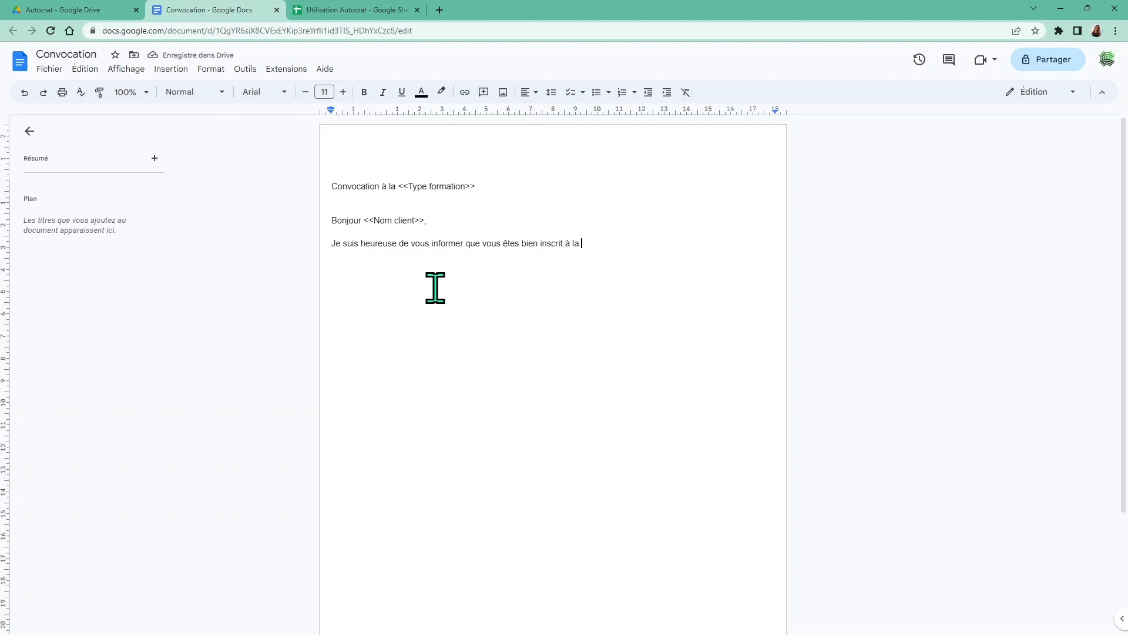
pyautogui.write('<<')
pyautogui.click(352, 10)
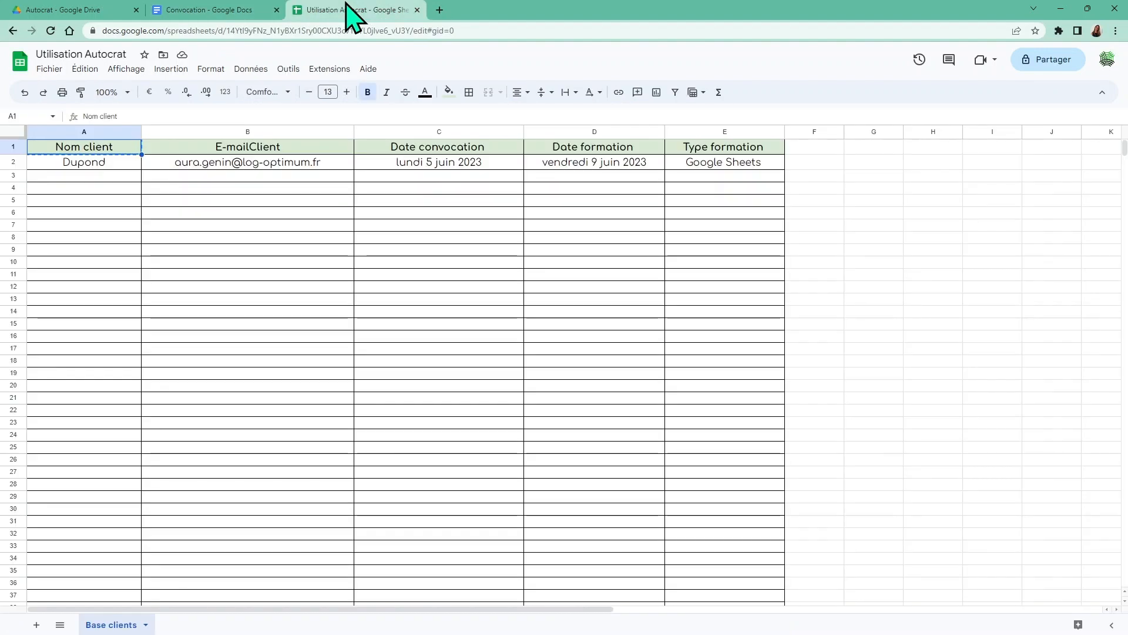
# Copy the 'Type formation' header and paste it unformatted after '<<' in the letter
pyautogui.rightClick(714, 151)
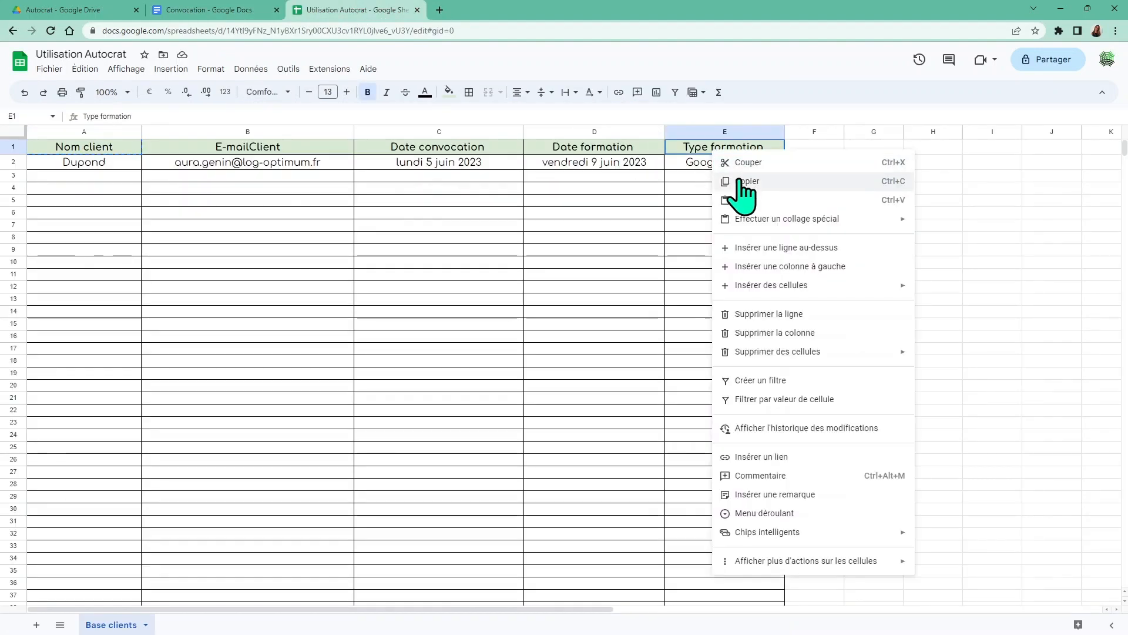
pyautogui.click(742, 181)
pyautogui.click(219, 10)
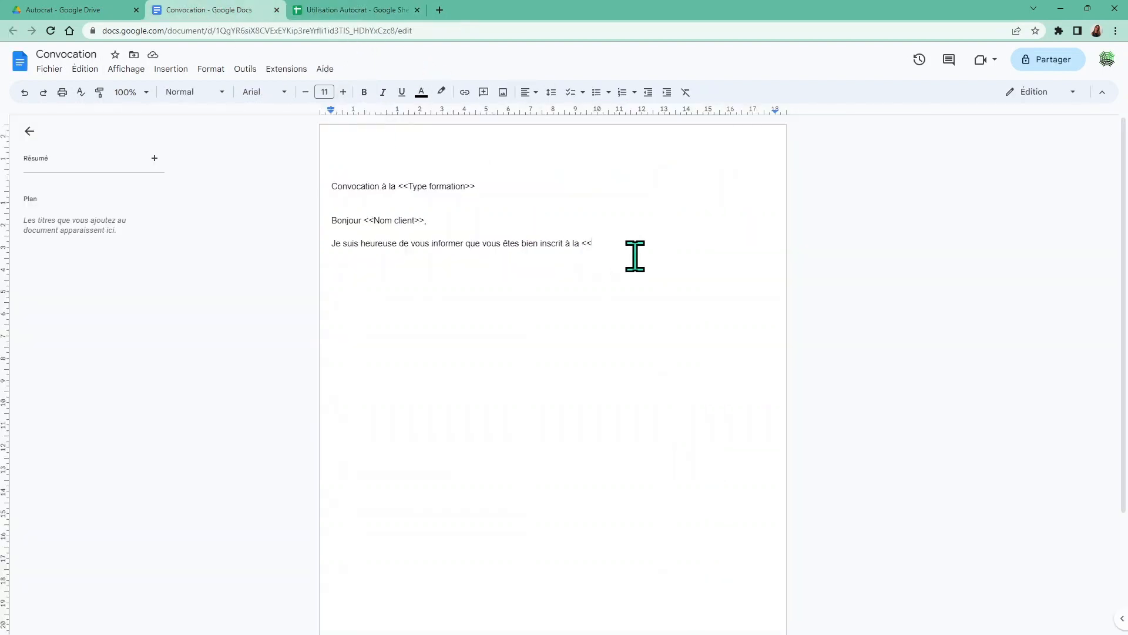
pyautogui.rightClick(597, 244)
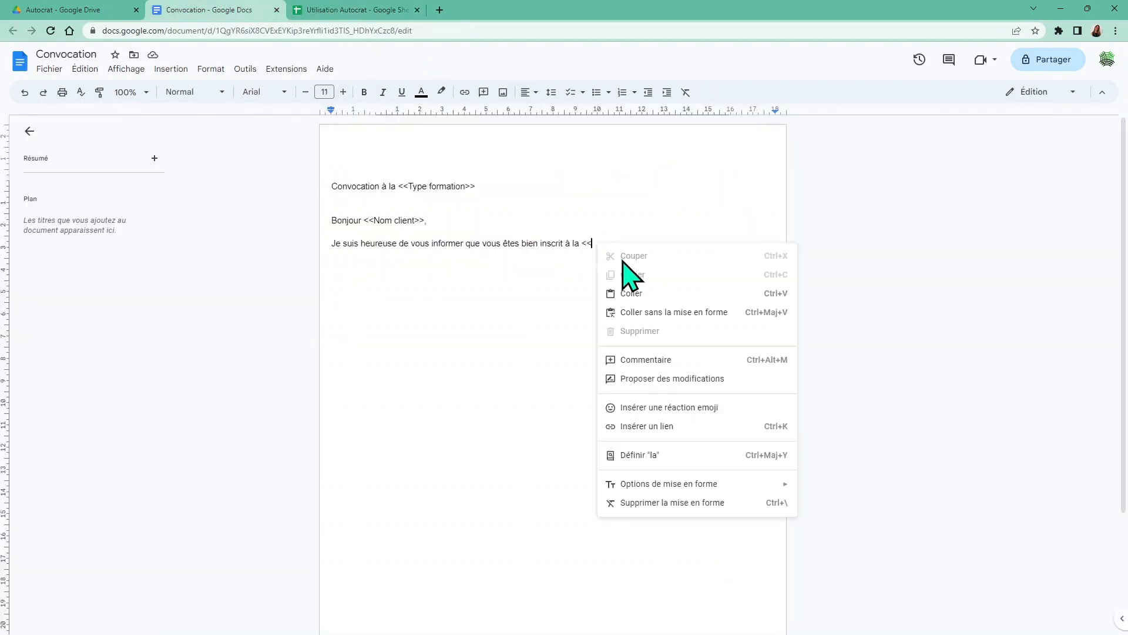
pyautogui.click(670, 312)
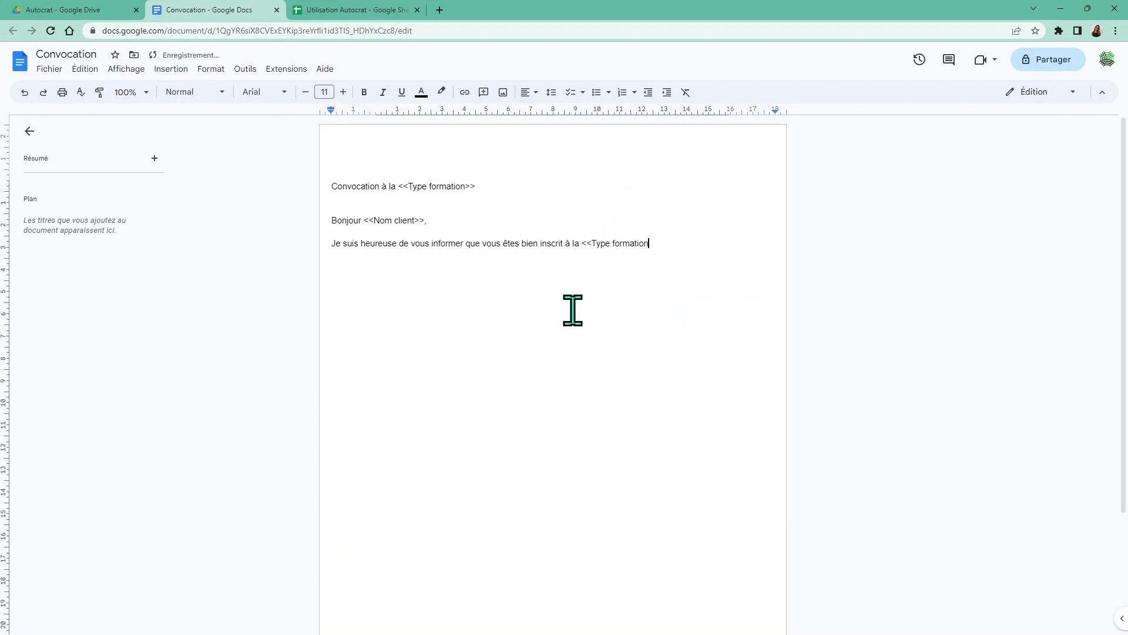
# Close the placeholder and continue the sentence with '>> qui aura lieu le <<'
pyautogui.write('<<')
pyautogui.press('BackSpace')
pyautogui.press('BackSpace')
pyautogui.write('>>')
pyautogui.write('qui aura lieu le <<')
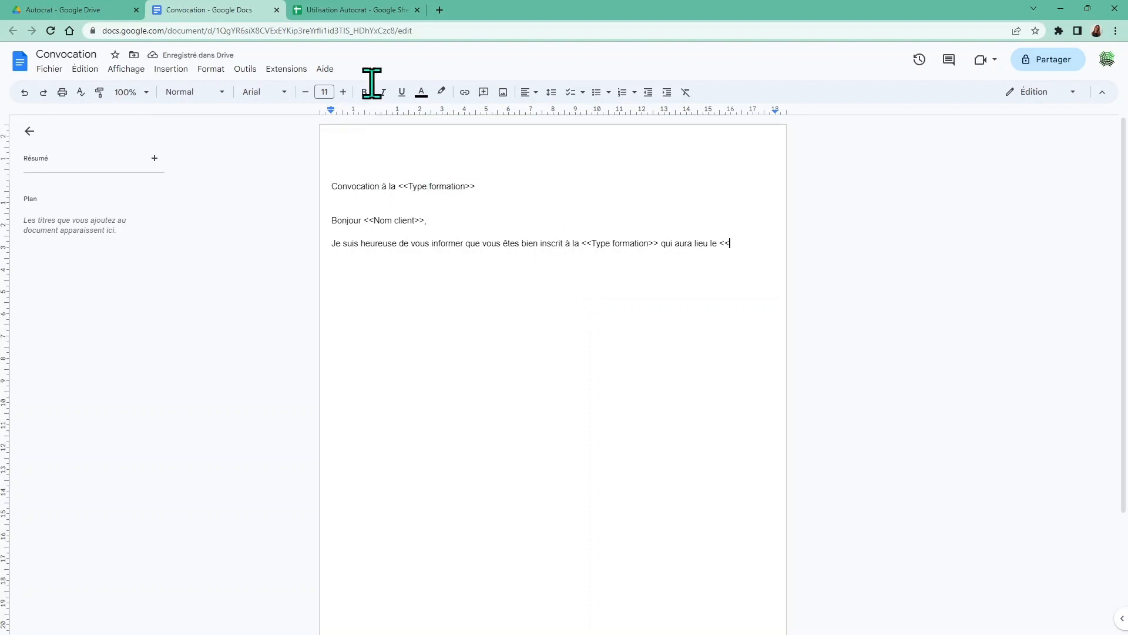
pyautogui.click(332, 10)
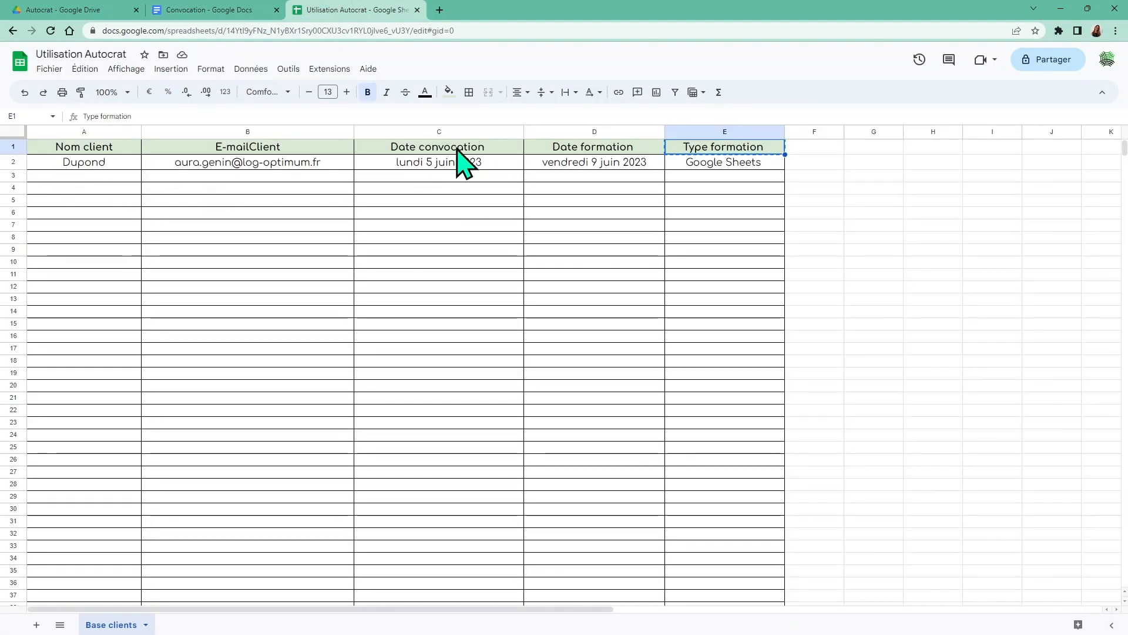
# End the enrolment sentence with the '<<Date formation>>' placeholder copied from cell D1
pyautogui.click(535, 150)
pyautogui.rightClick(536, 151)
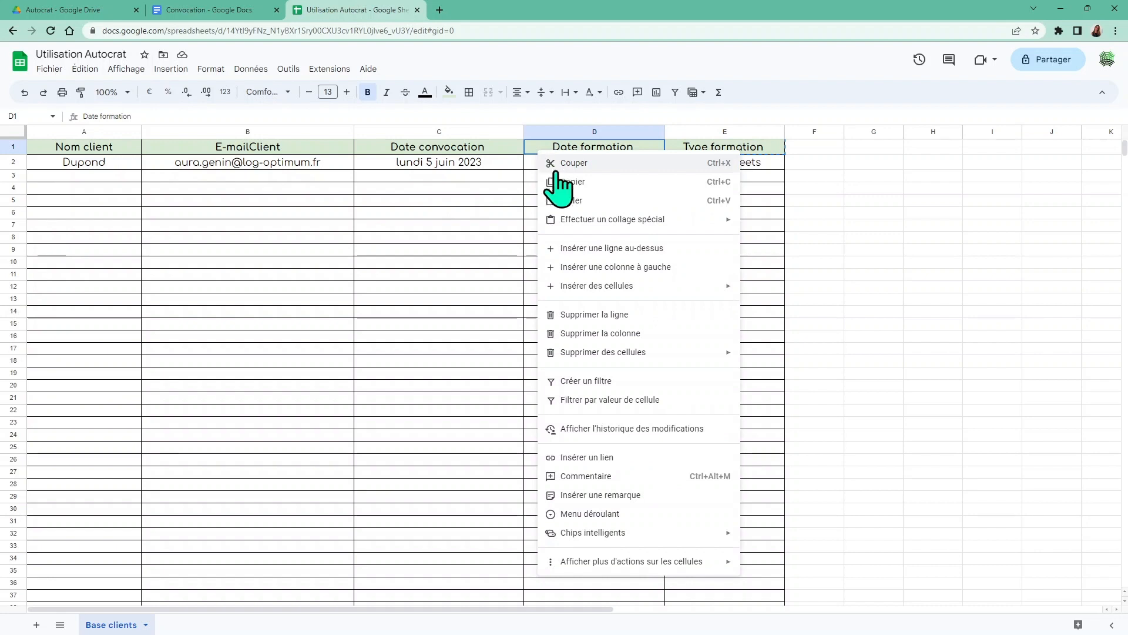
pyautogui.click(561, 182)
pyautogui.click(176, 11)
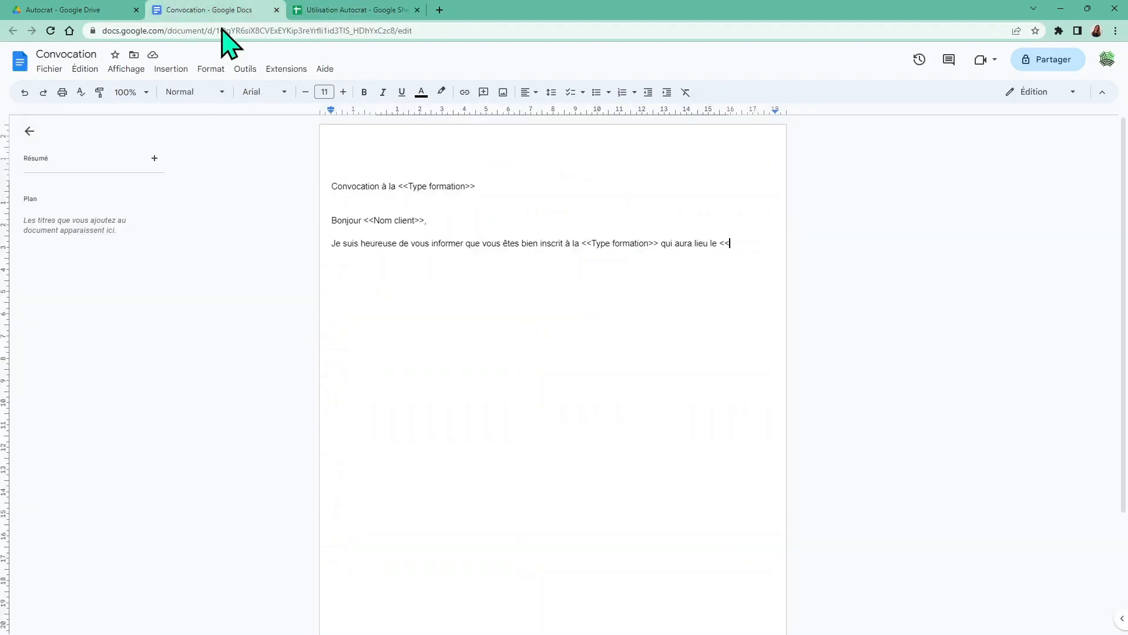
pyautogui.click(741, 249)
pyautogui.rightClick(741, 249)
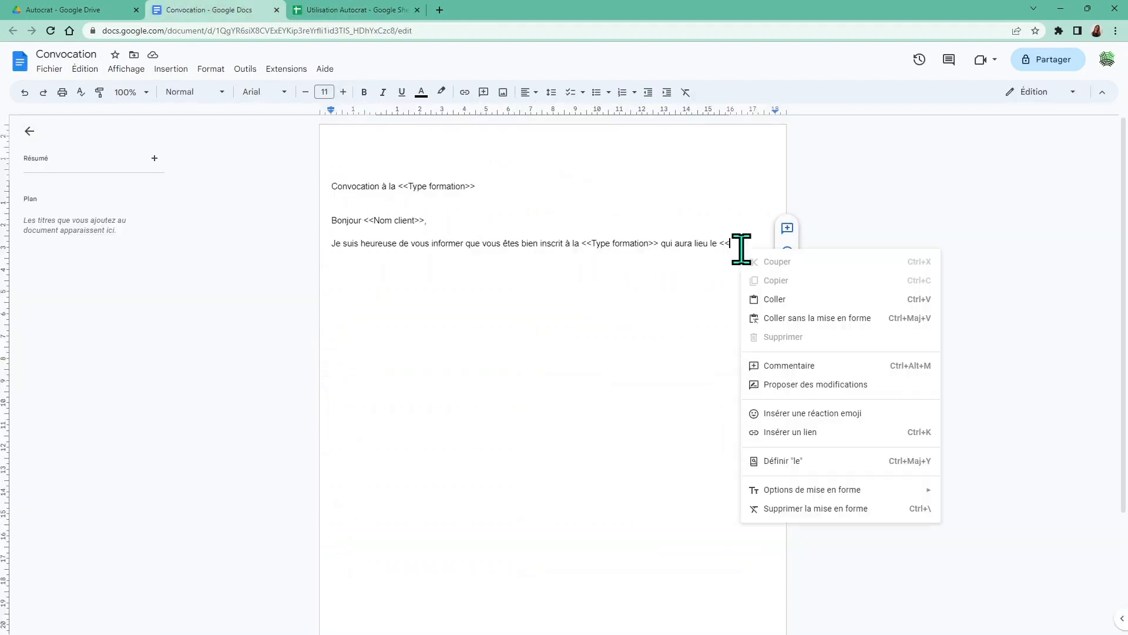
pyautogui.click(784, 318)
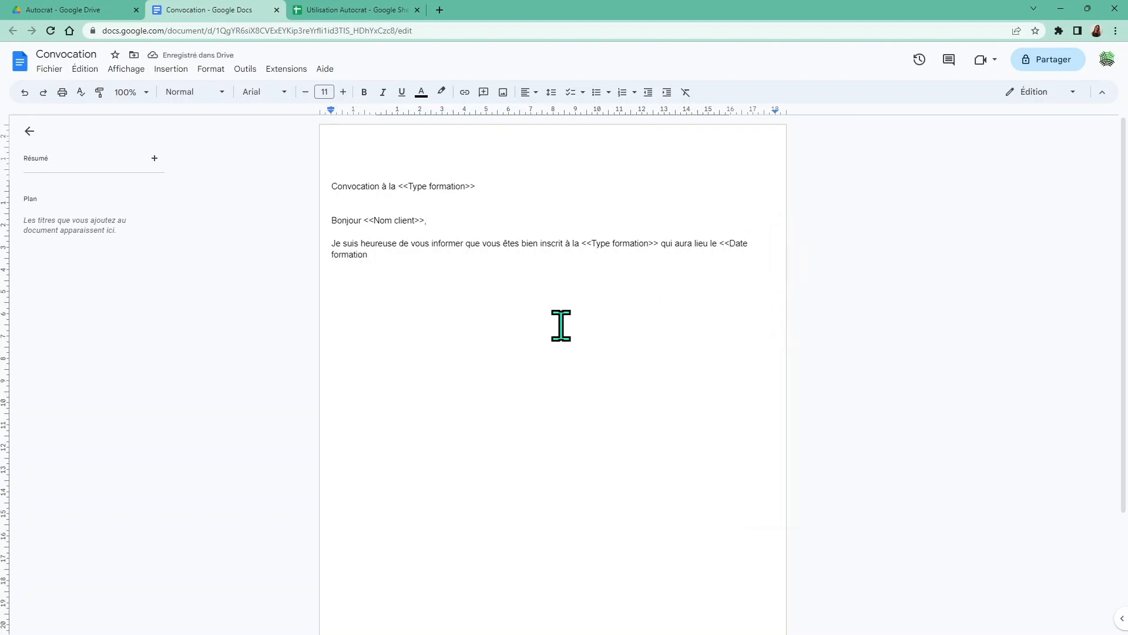
pyautogui.write('>>')
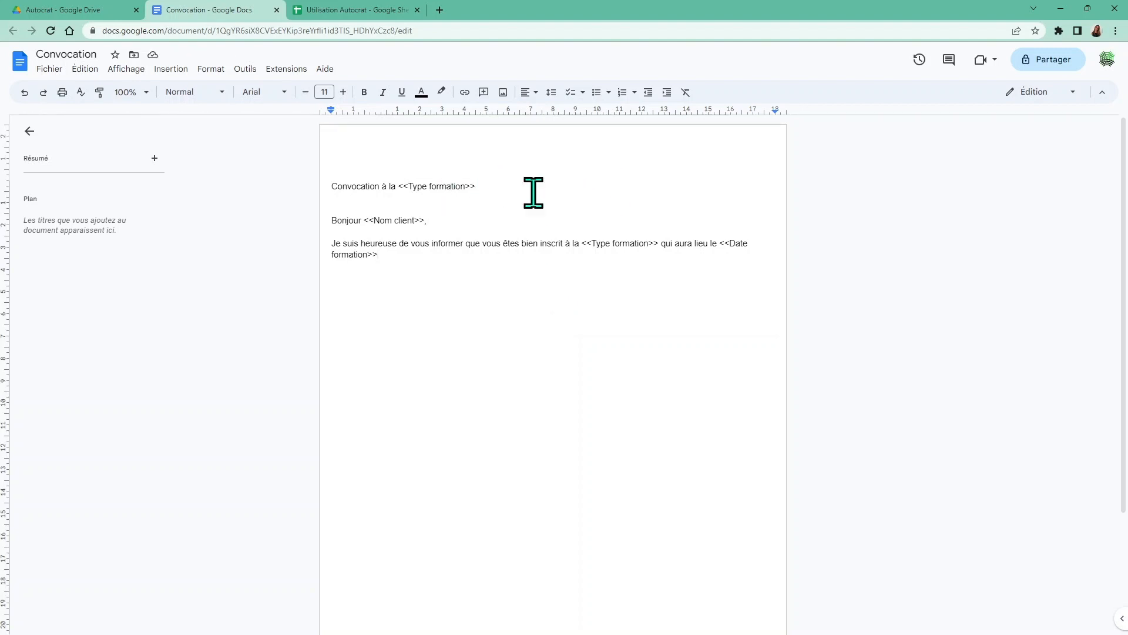
# Insert blank lines above the heading and start a 'Le : <<' line at the top
pyautogui.click(326, 187)
pyautogui.press('Return')
pyautogui.press('Return')
pyautogui.press('Return')
pyautogui.press('Return')
pyautogui.press('Return')
pyautogui.press('Return')
pyautogui.press('Return')
pyautogui.press('Return')
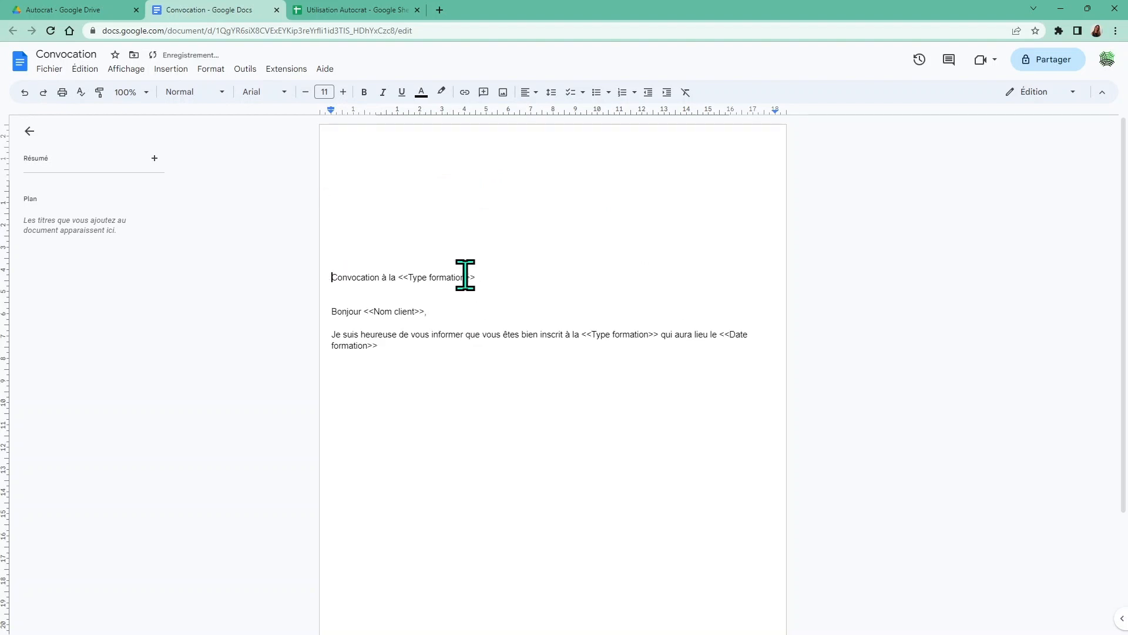
pyautogui.click(614, 191)
pyautogui.write('Date')
pyautogui.press('BackSpace')
pyautogui.press('BackSpace')
pyautogui.press('BackSpace')
pyautogui.press('BackSpace')
pyautogui.write('Le : <<')
pyautogui.click(346, 10)
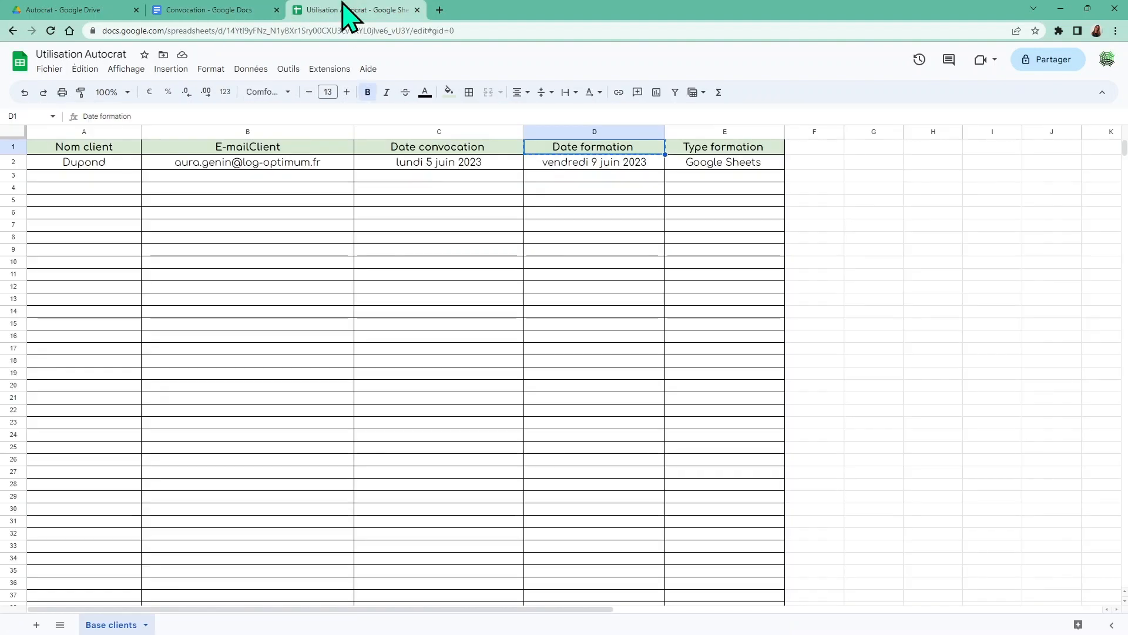
# Complete the top line as 'Le : <<Date convocation>>' using the copied header
pyautogui.rightClick(402, 152)
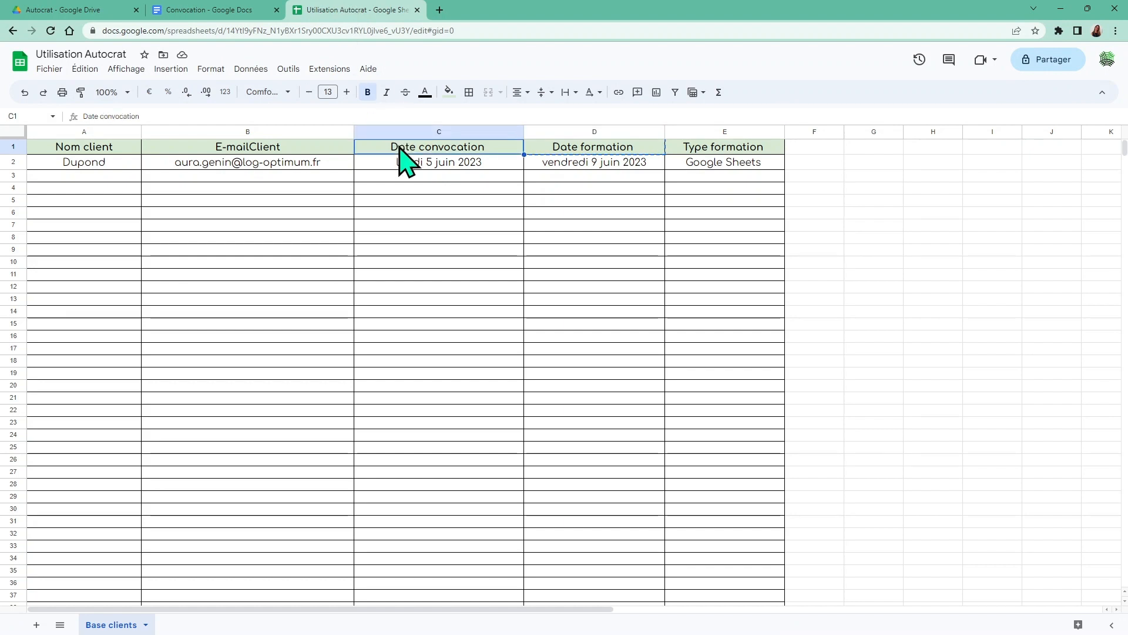
pyautogui.click(434, 176)
pyautogui.click(207, 10)
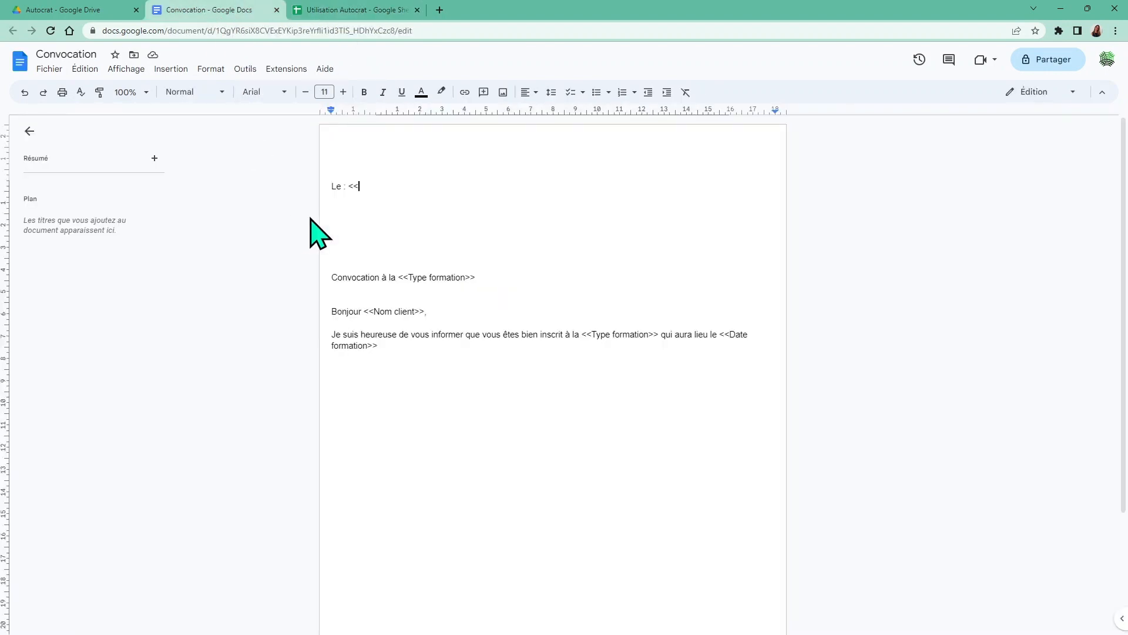
pyautogui.click(364, 186)
pyautogui.rightClick(364, 185)
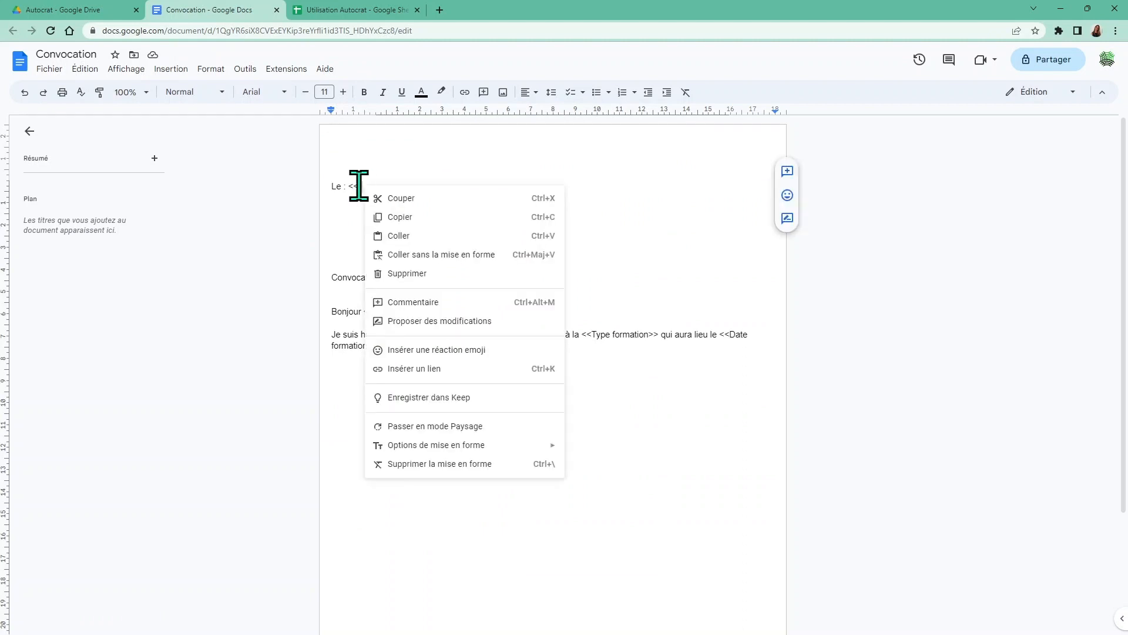
pyautogui.click(405, 255)
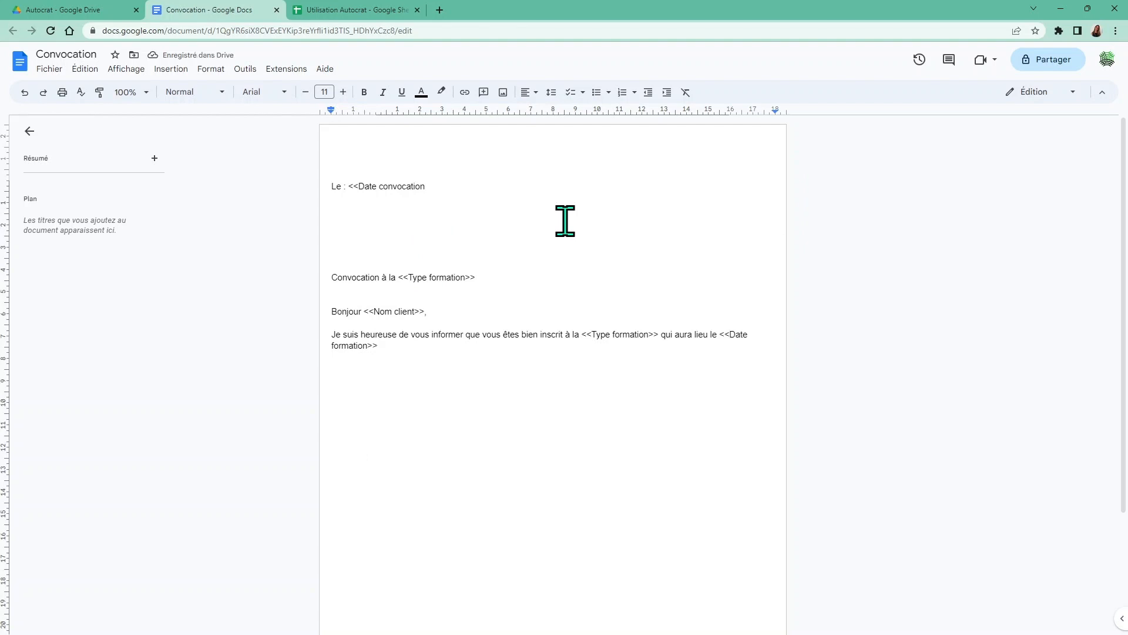
pyautogui.write('>>')
# Indent the date line to 12,00 so it sits on the right
pyautogui.doubleClick(334, 185)
pyautogui.moveTo(364, 181); pyautogui.dragTo(436, 184)
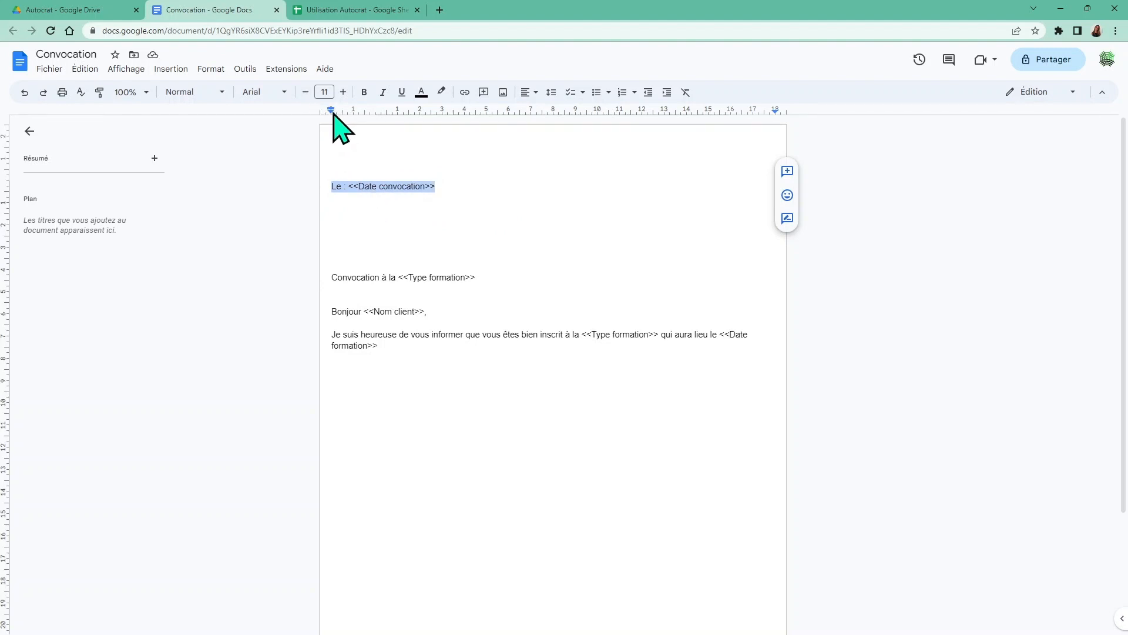
pyautogui.moveTo(332, 111)
pyautogui.mouseDown()
pyautogui.moveTo(434, 134)
pyautogui.moveTo(703, 135)
pyautogui.moveTo(642, 133)
pyautogui.moveTo(647, 141)
pyautogui.mouseUp()
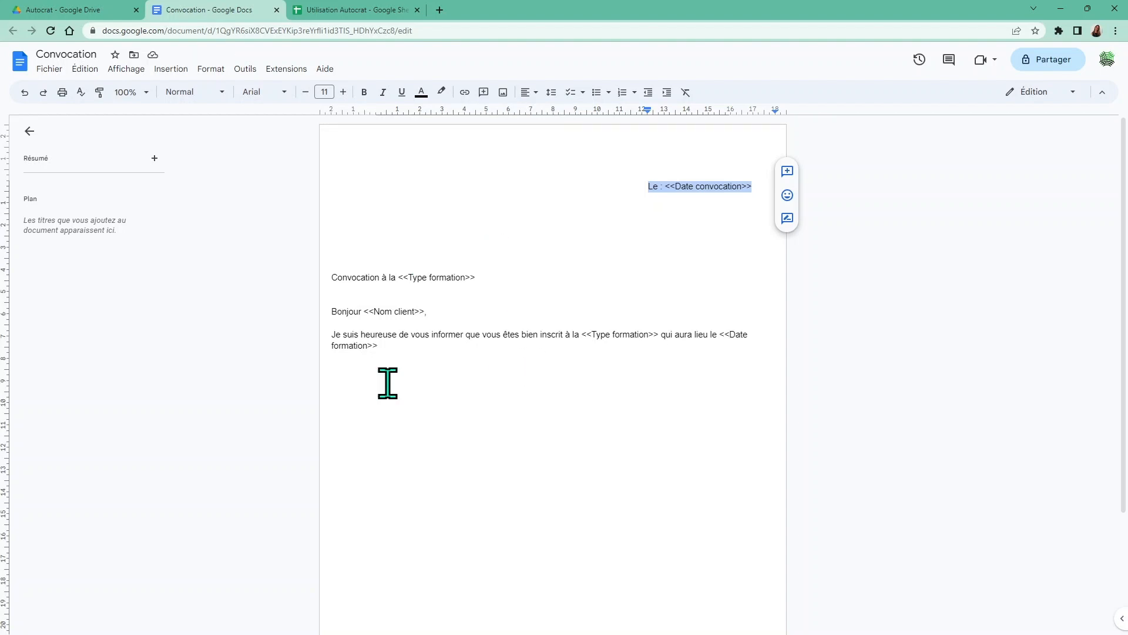
pyautogui.click(395, 353)
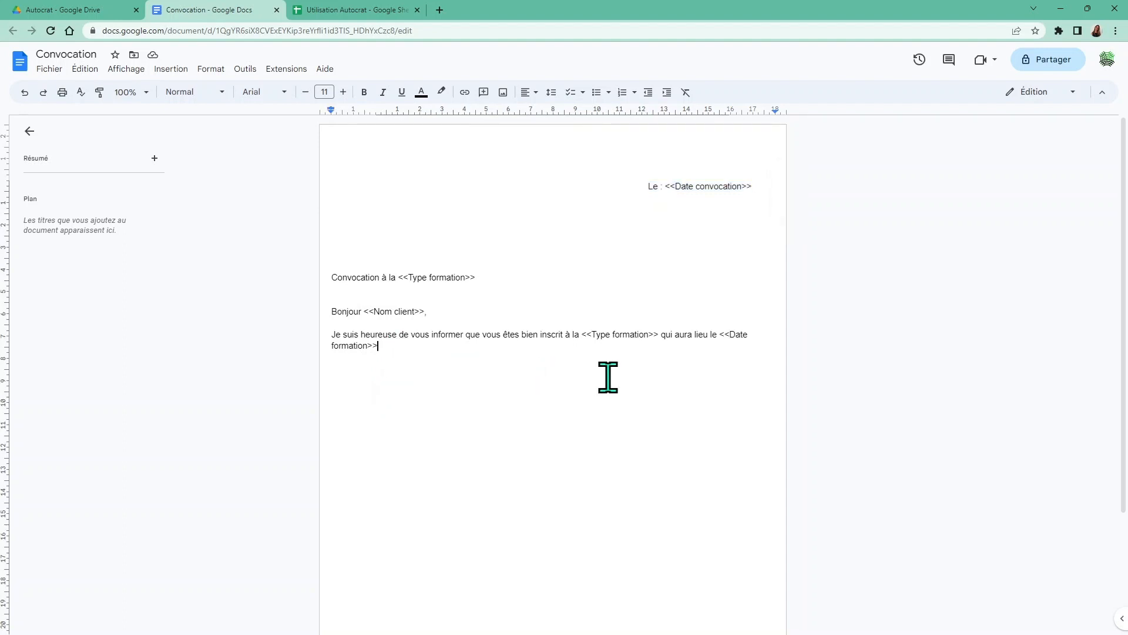
# Add the 'Cordialement,' sign-off followed by the trainer's first name
pyautogui.press('Return')
pyautogui.write('Cordialement,')
pyautogui.press('Return')
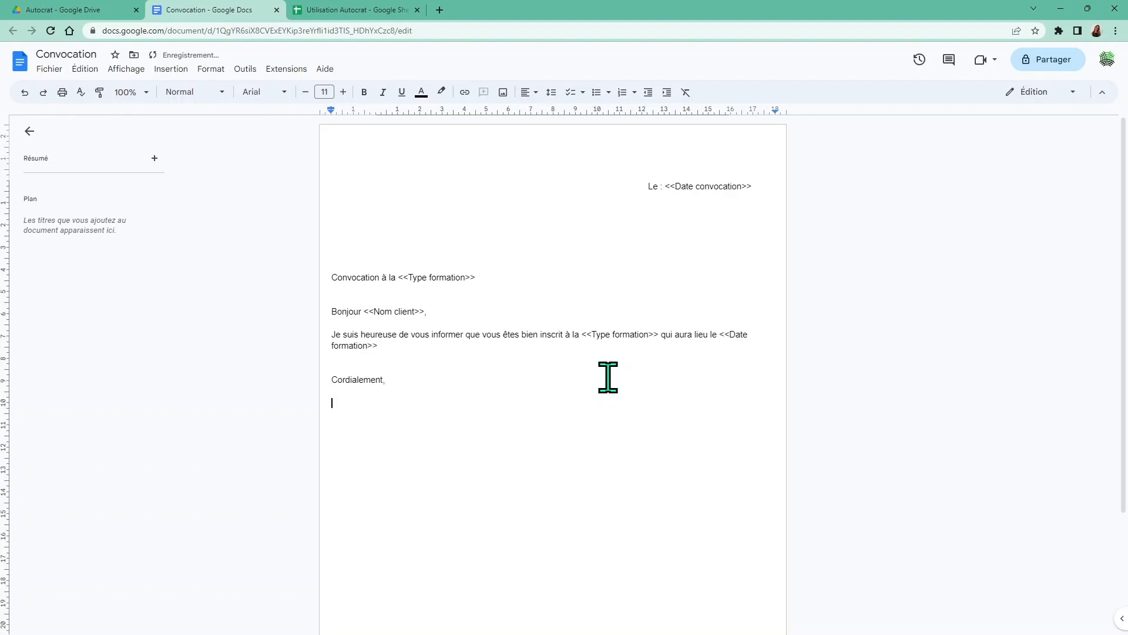
pyautogui.write('Aura')
pyautogui.press('Return')
# Add the signature title 'Votre formatrice Google Workspace' below the name
pyautogui.write('Votre formatrice Google W')
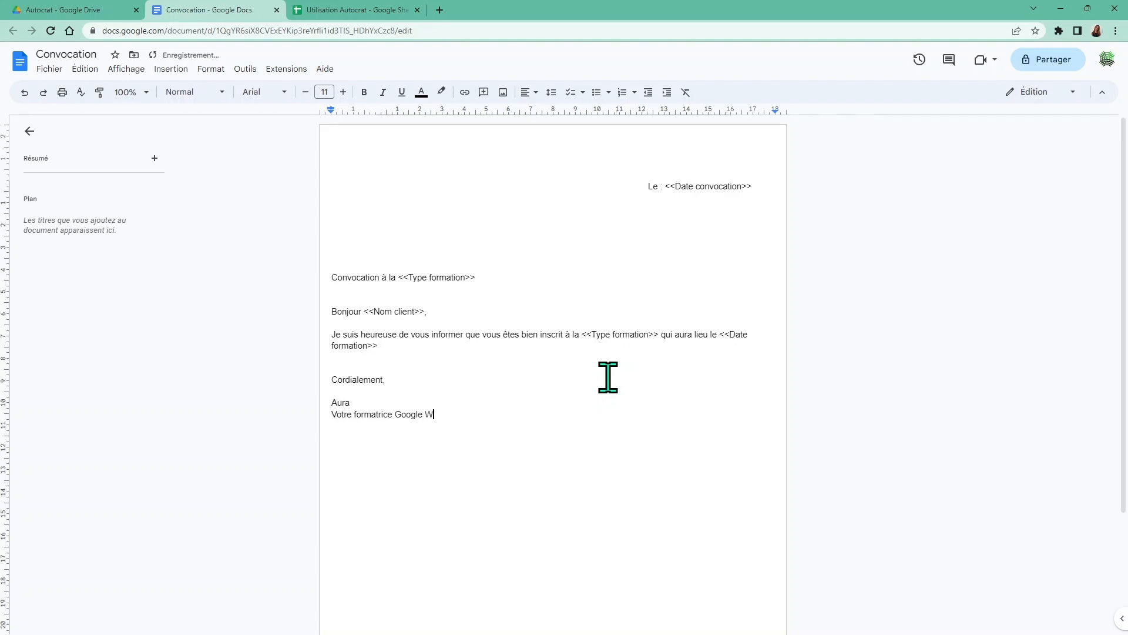
pyautogui.write('orkspace.')
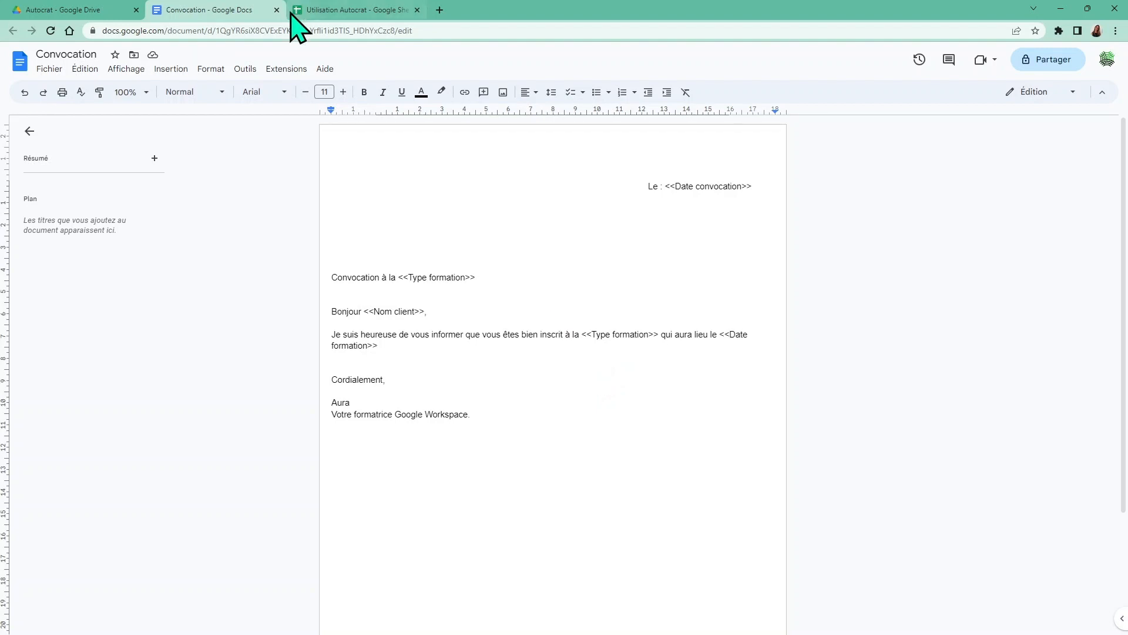
pyautogui.click(322, 11)
pyautogui.press('Escape')
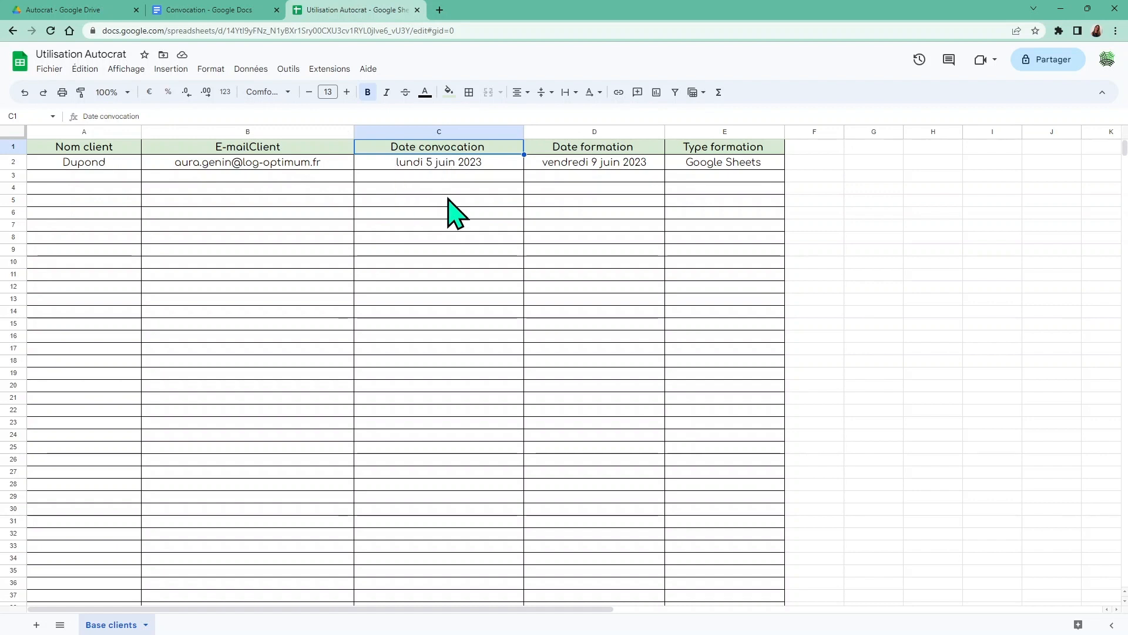
# Launch Autocrat from the Extensions menu, which shows no merge jobs yet
pyautogui.click(435, 249)
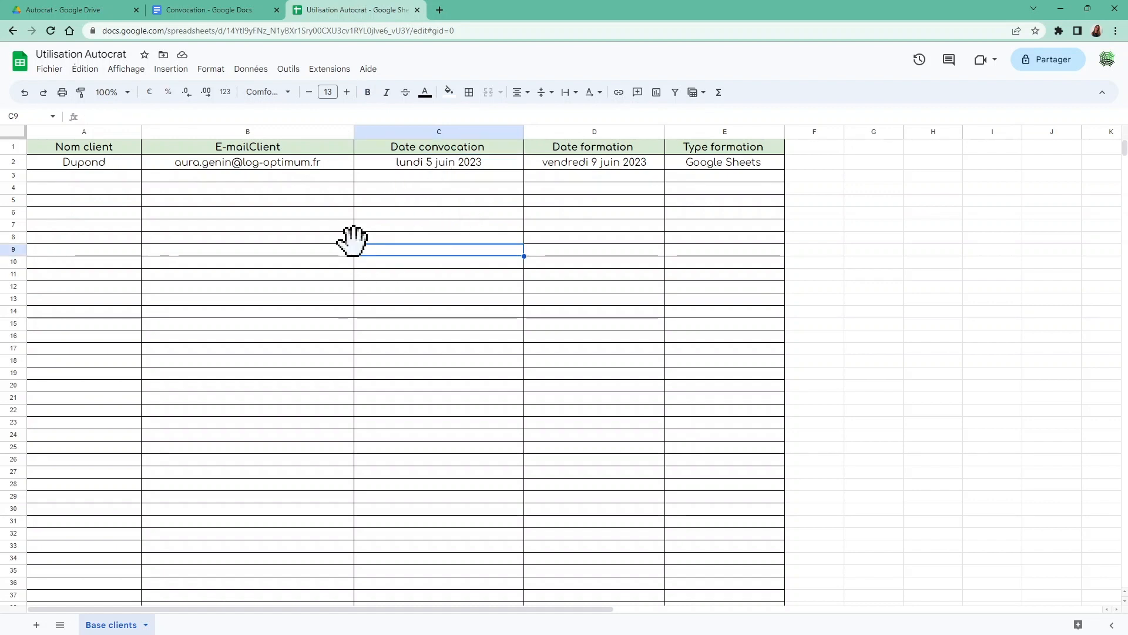
pyautogui.click(88, 154)
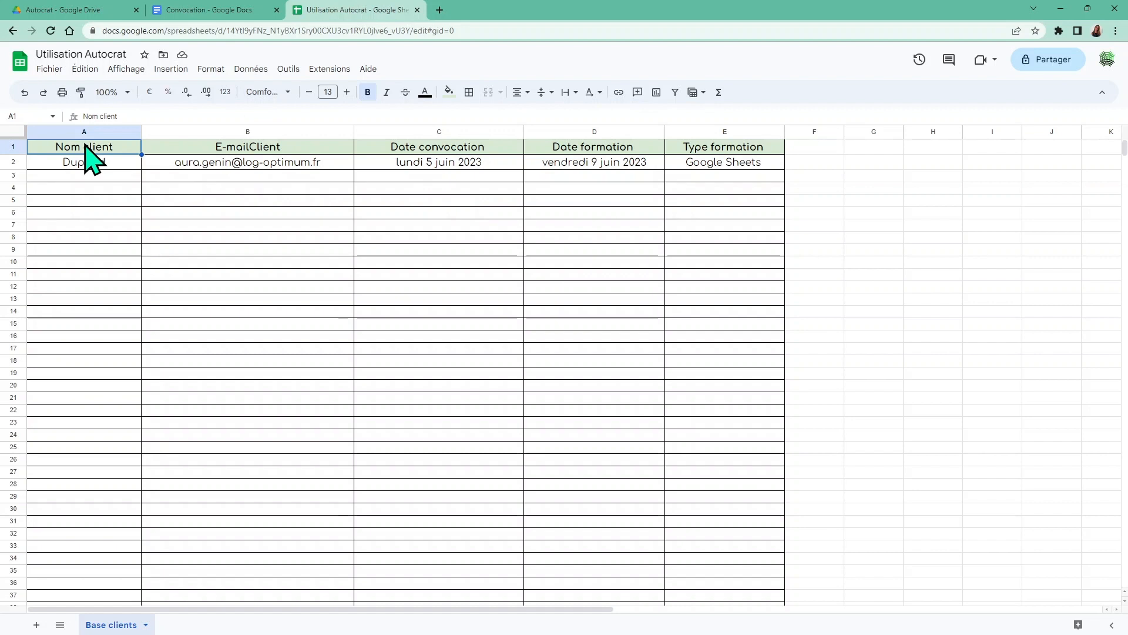
pyautogui.click(105, 240)
pyautogui.click(273, 274)
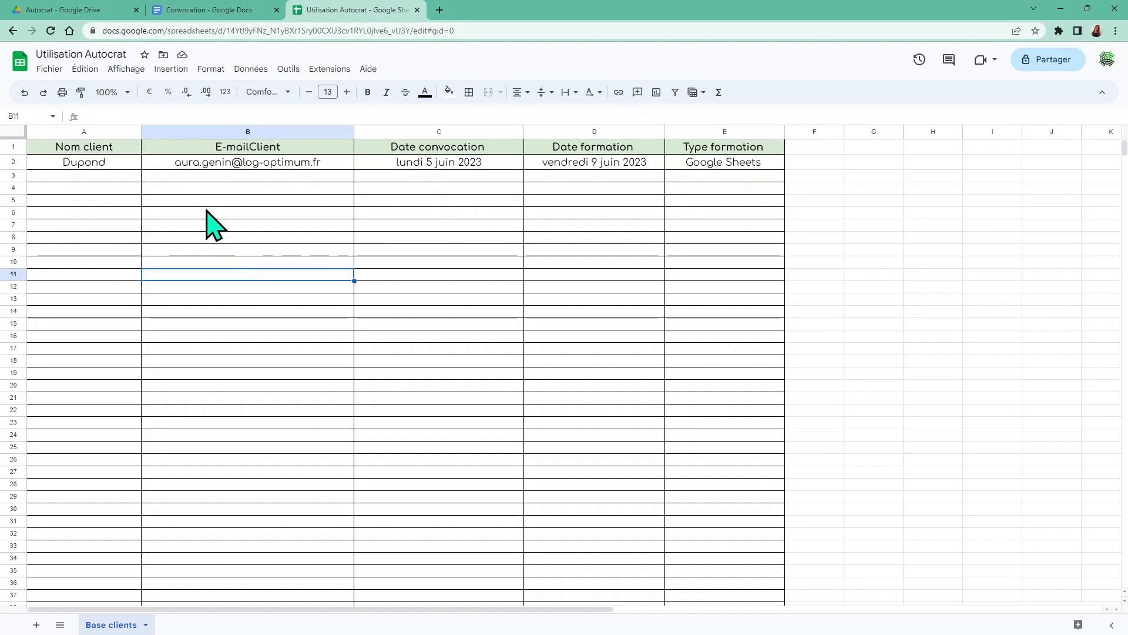
pyautogui.click(323, 69)
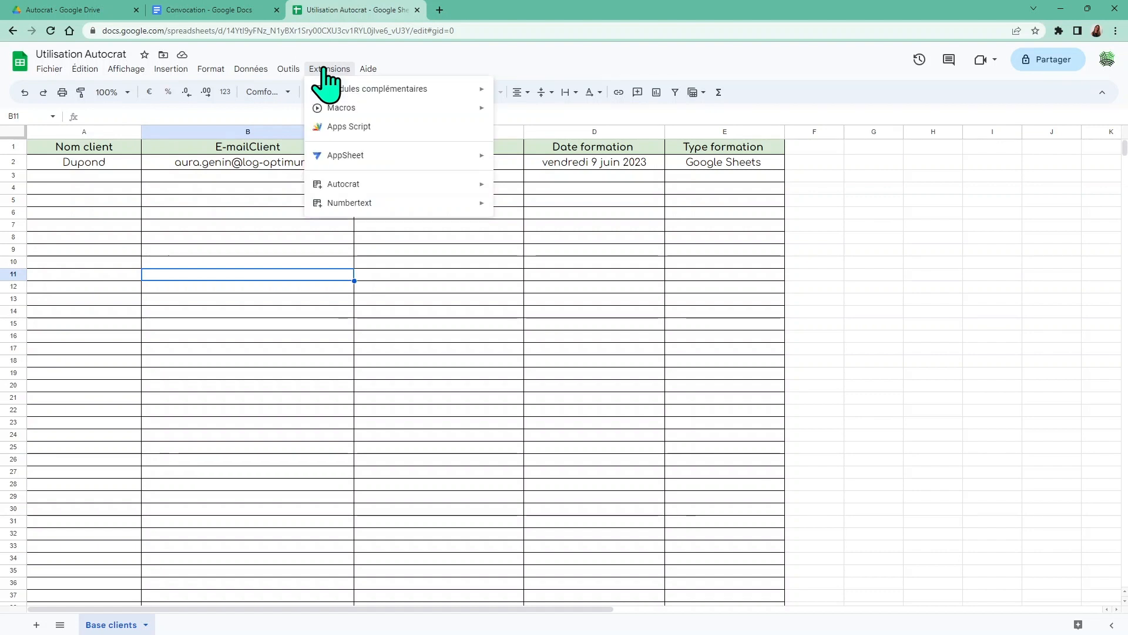
pyautogui.moveTo(377, 185)
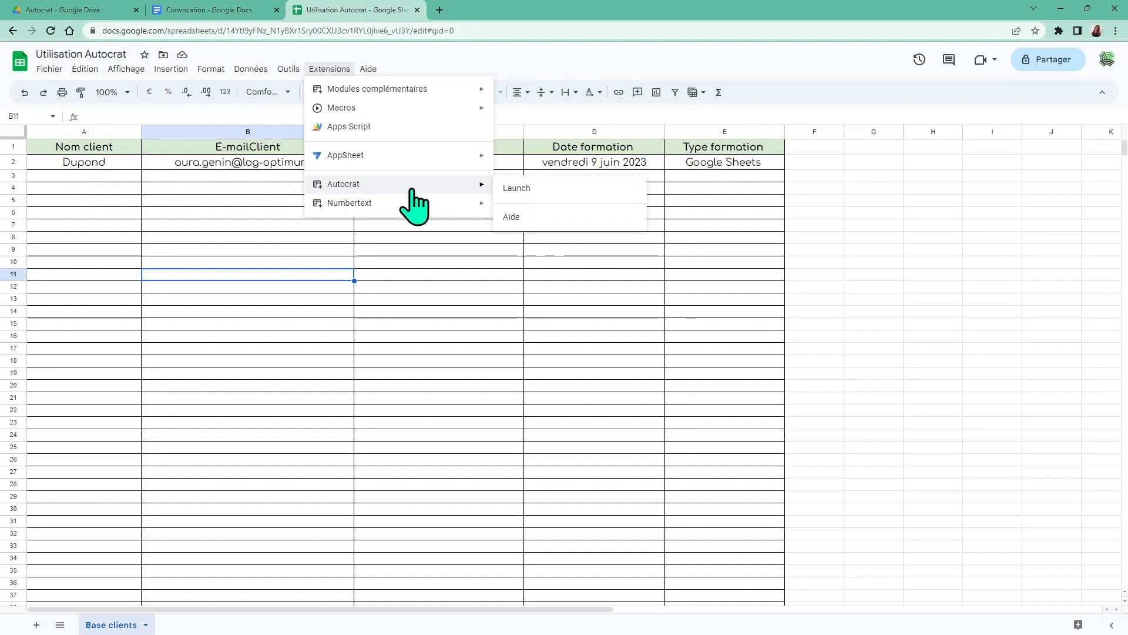
pyautogui.click(517, 188)
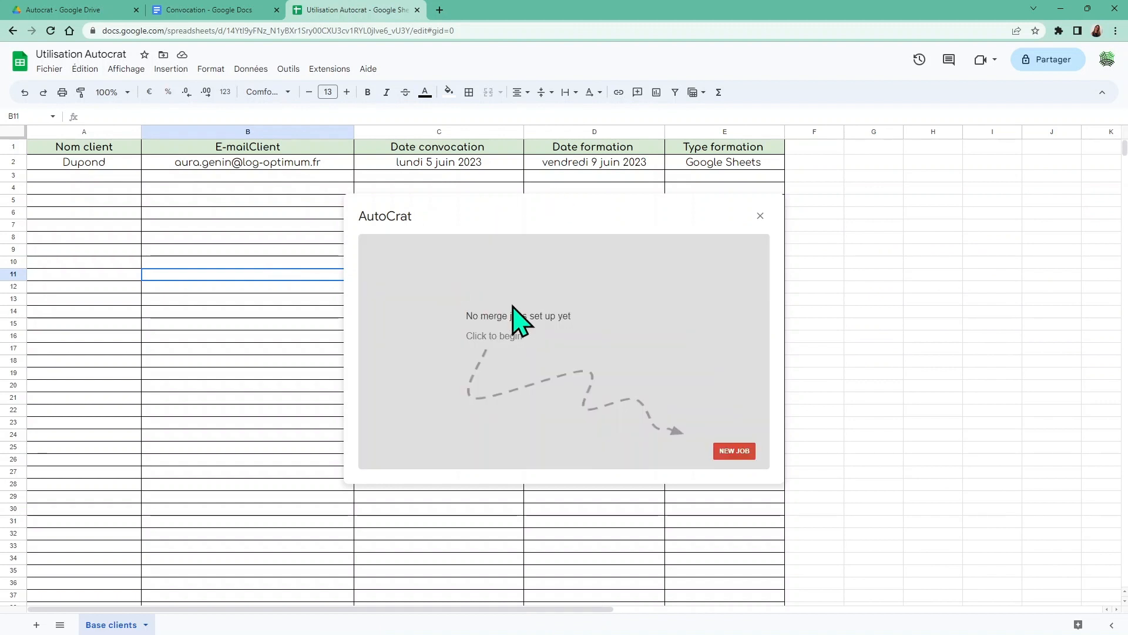
# Start a new Autocrat job named 'Envoi convocation' and continue to the template step
pyautogui.click(727, 450)
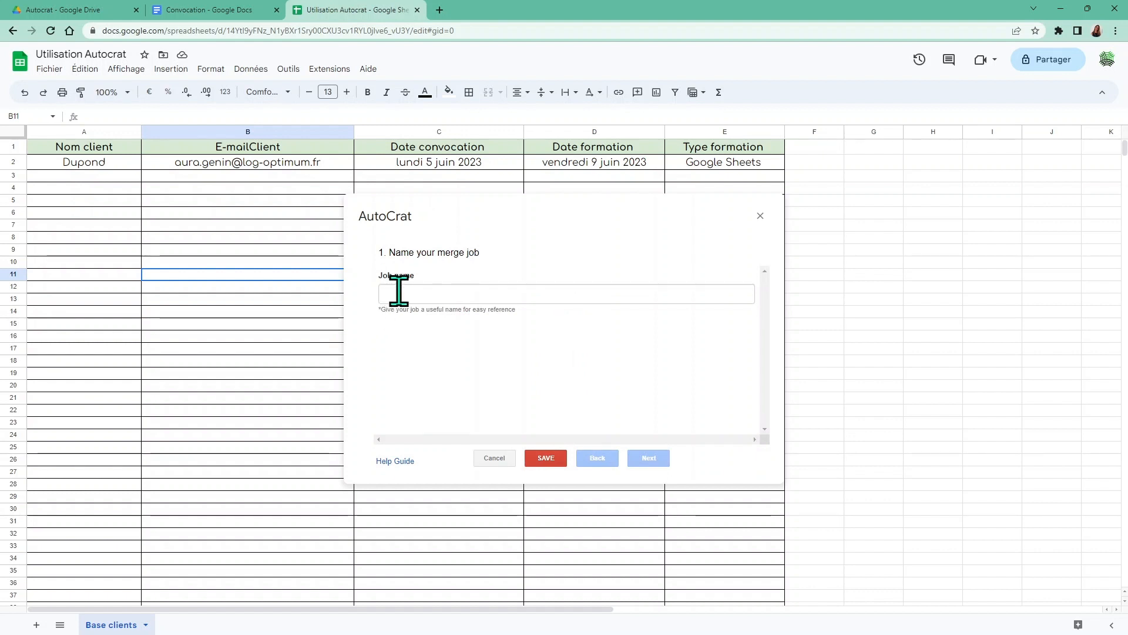
pyautogui.click(399, 292)
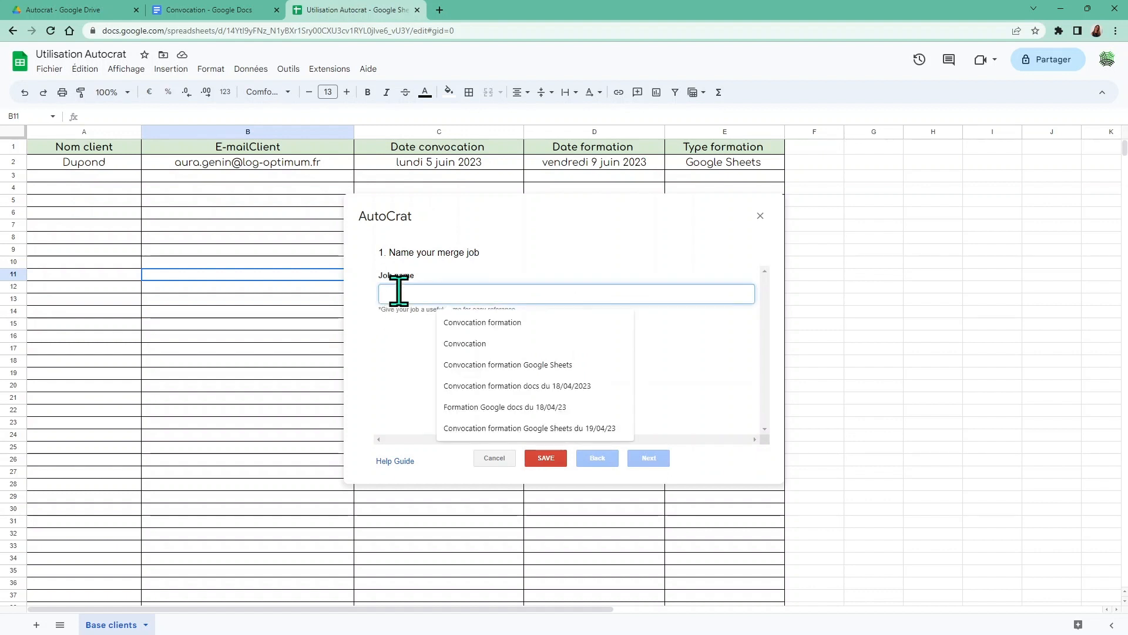
pyautogui.write('En')
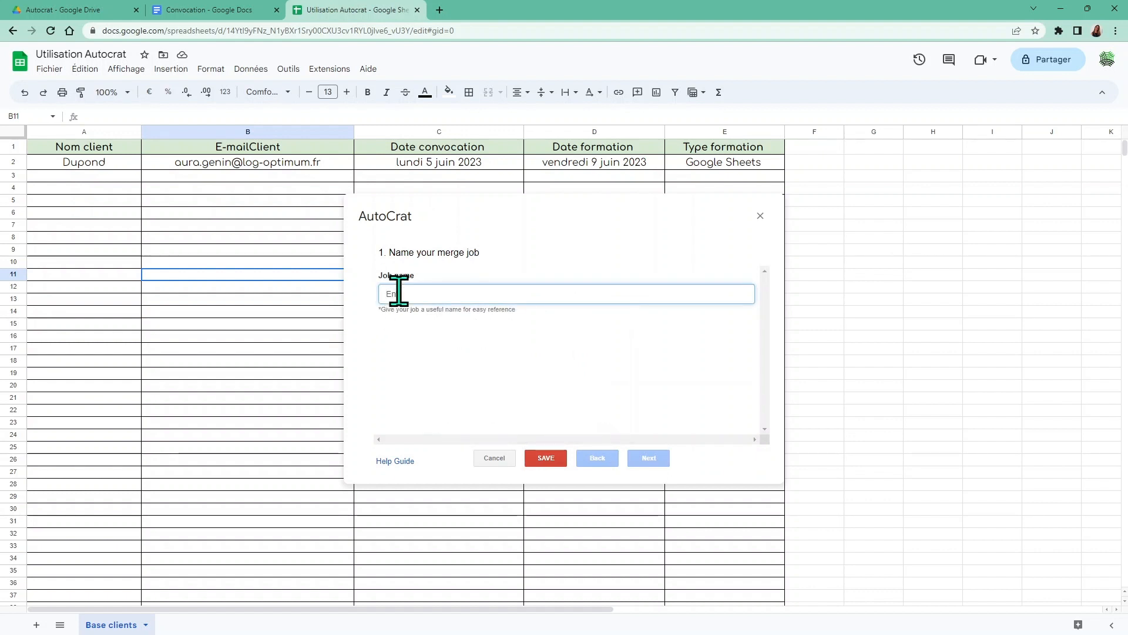
pyautogui.write('voi convocation')
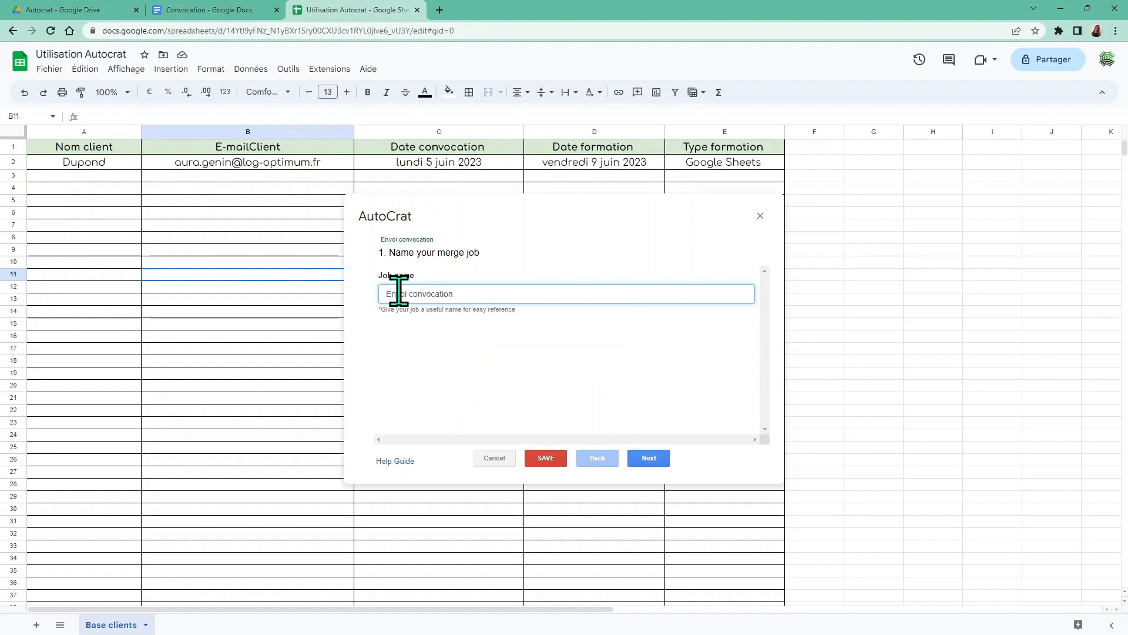
pyautogui.click(650, 459)
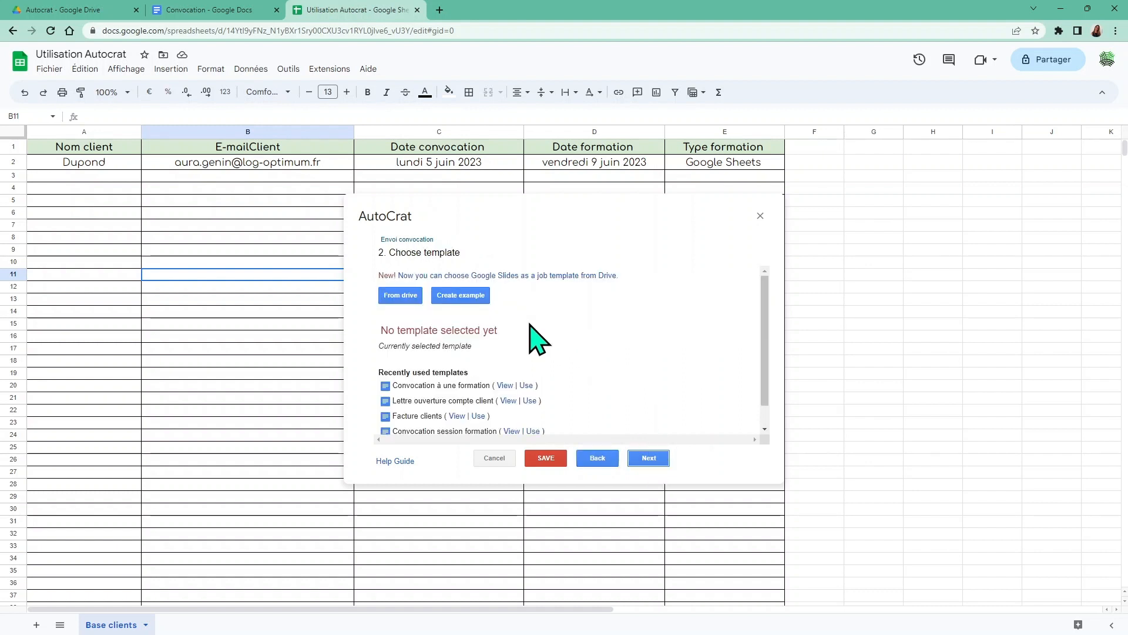
# Select the Convocation document from Drive as the job template and proceed to field mapping
pyautogui.click(393, 296)
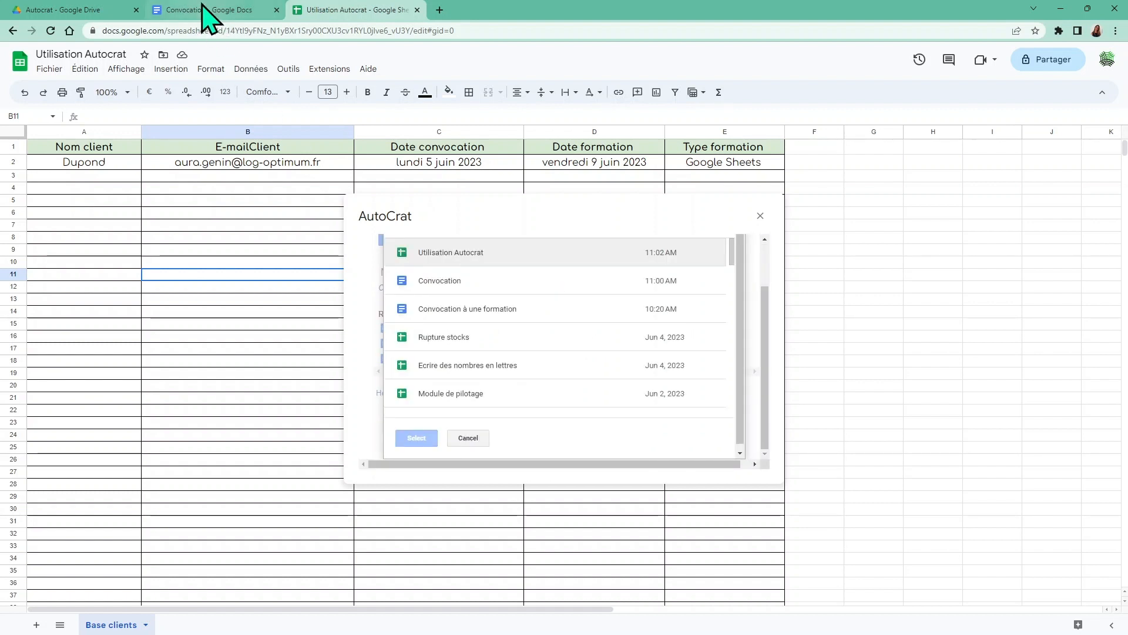
pyautogui.click(494, 285)
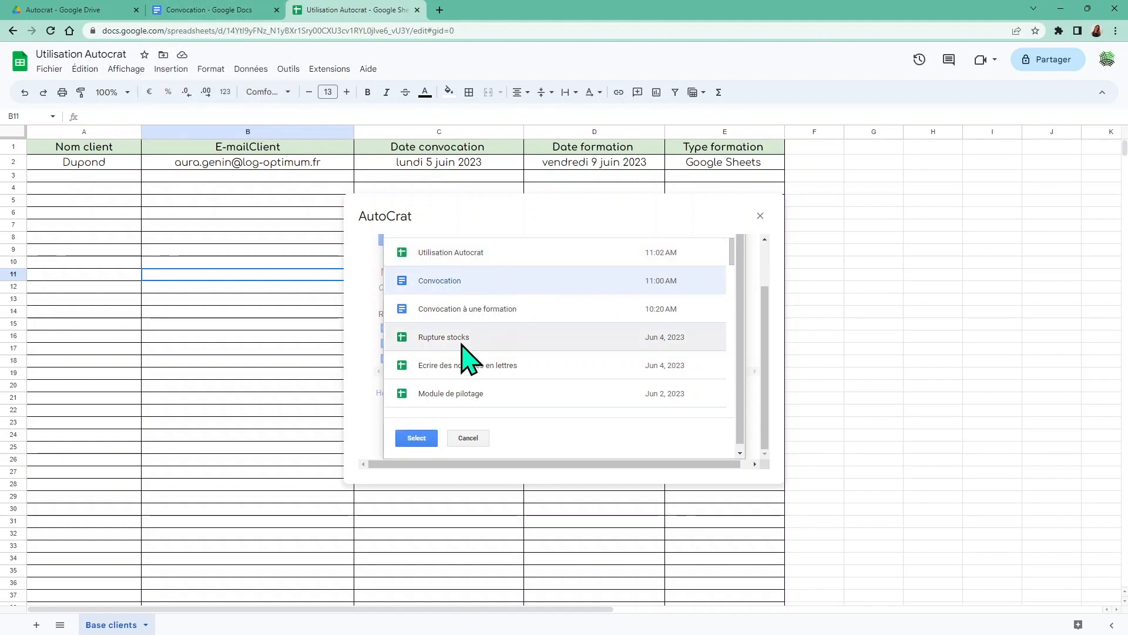
pyautogui.click(416, 440)
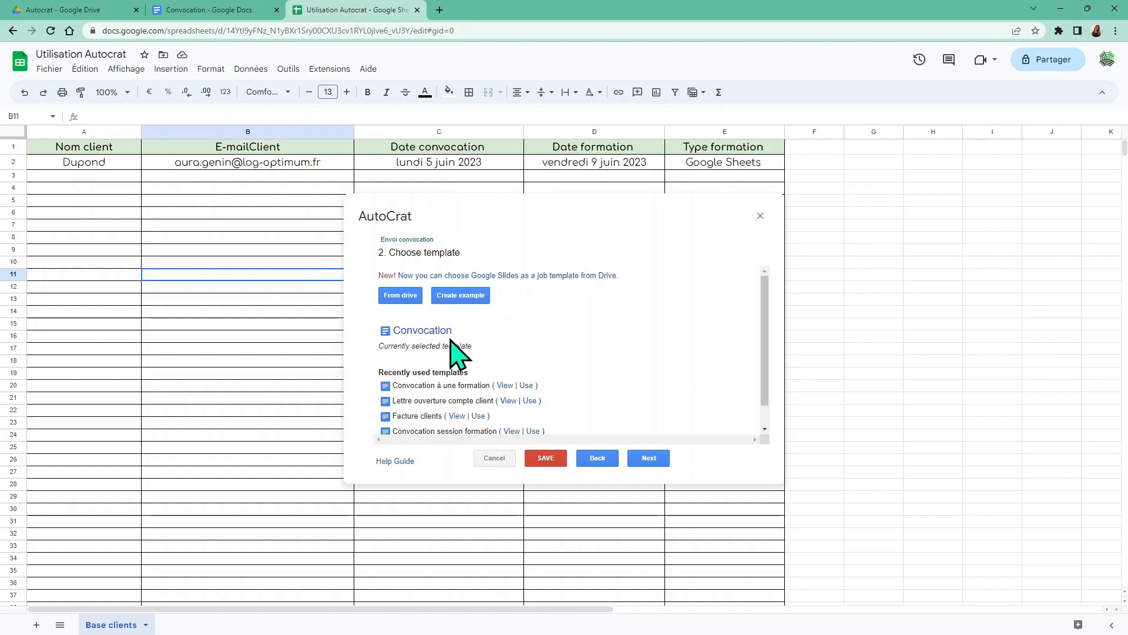
pyautogui.click(649, 458)
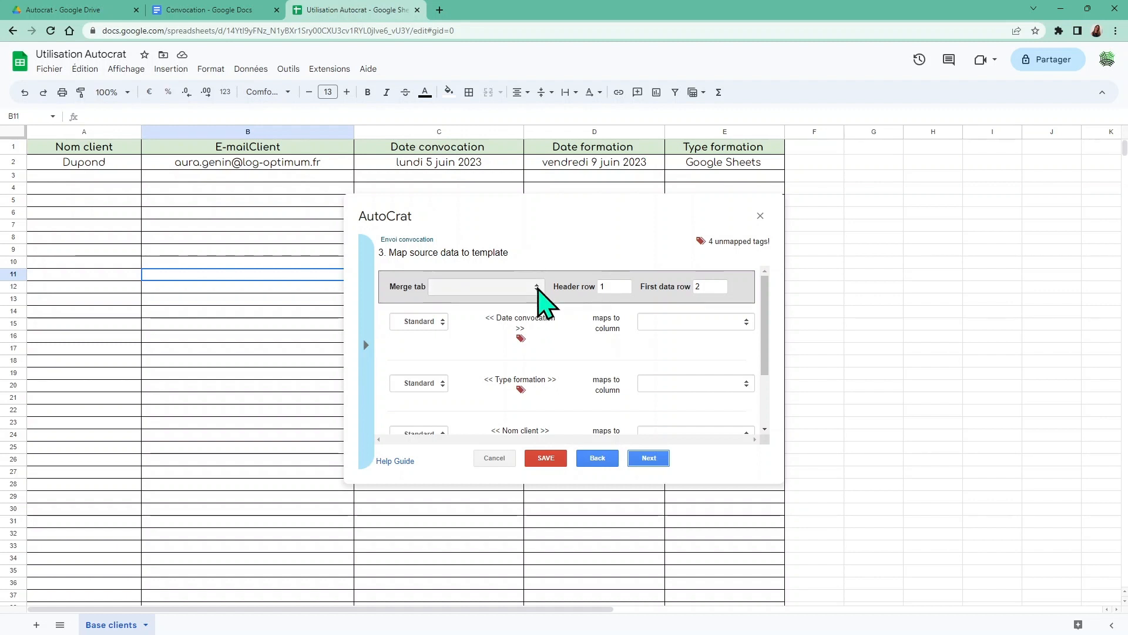
# Merge from the Base clients sheet with header row 1 and first data row 2, then review the tag mappings
pyautogui.click(537, 287)
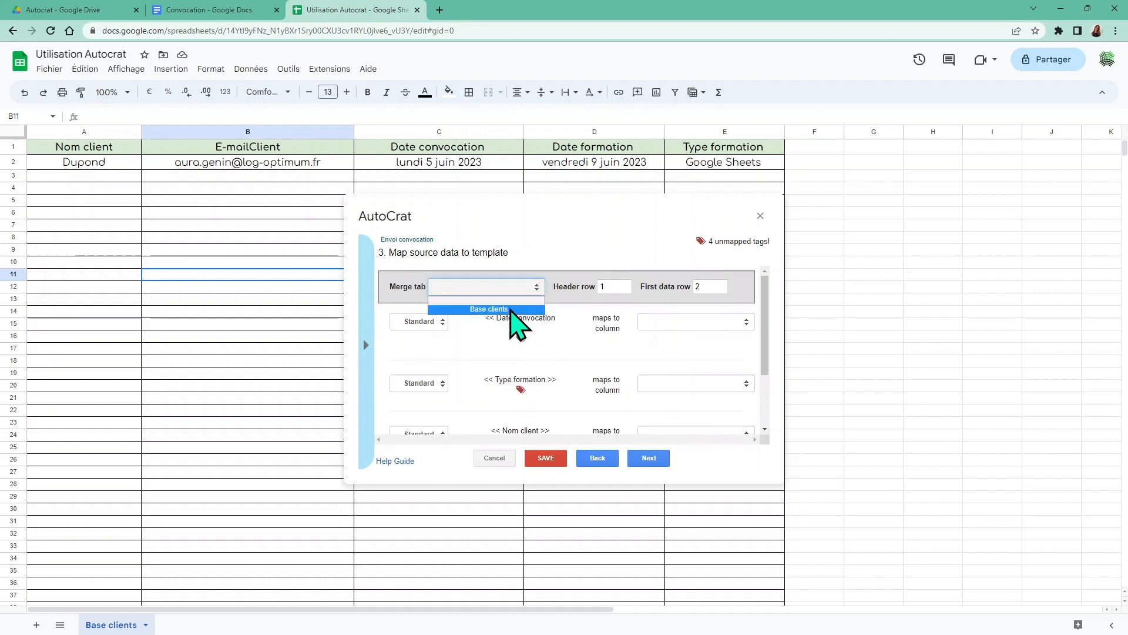
pyautogui.click(505, 309)
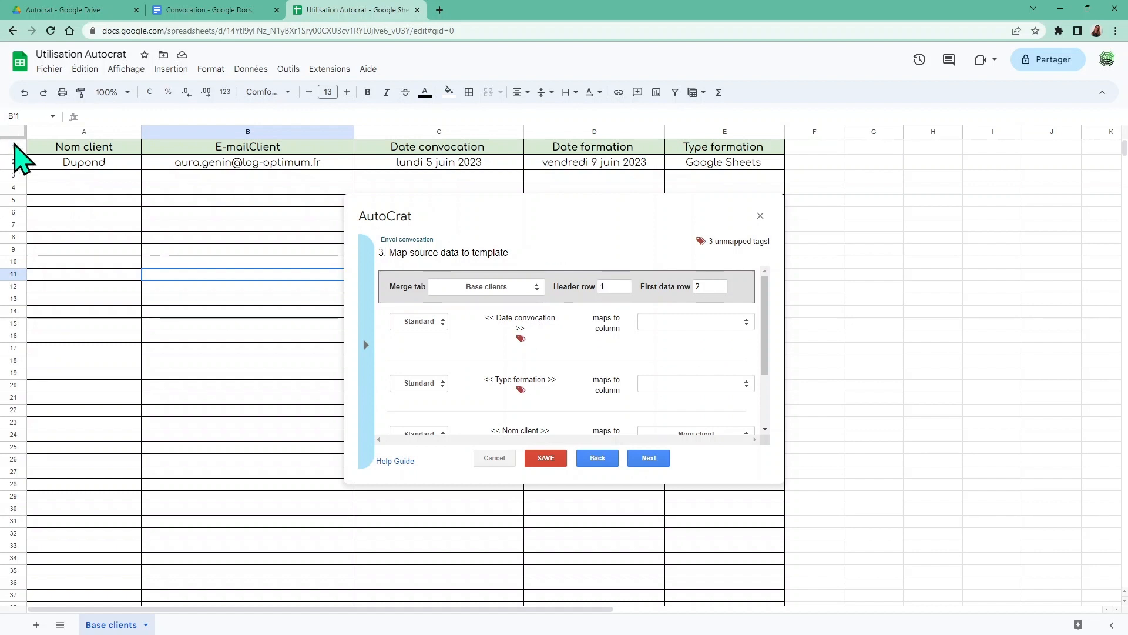
pyautogui.click(13, 146)
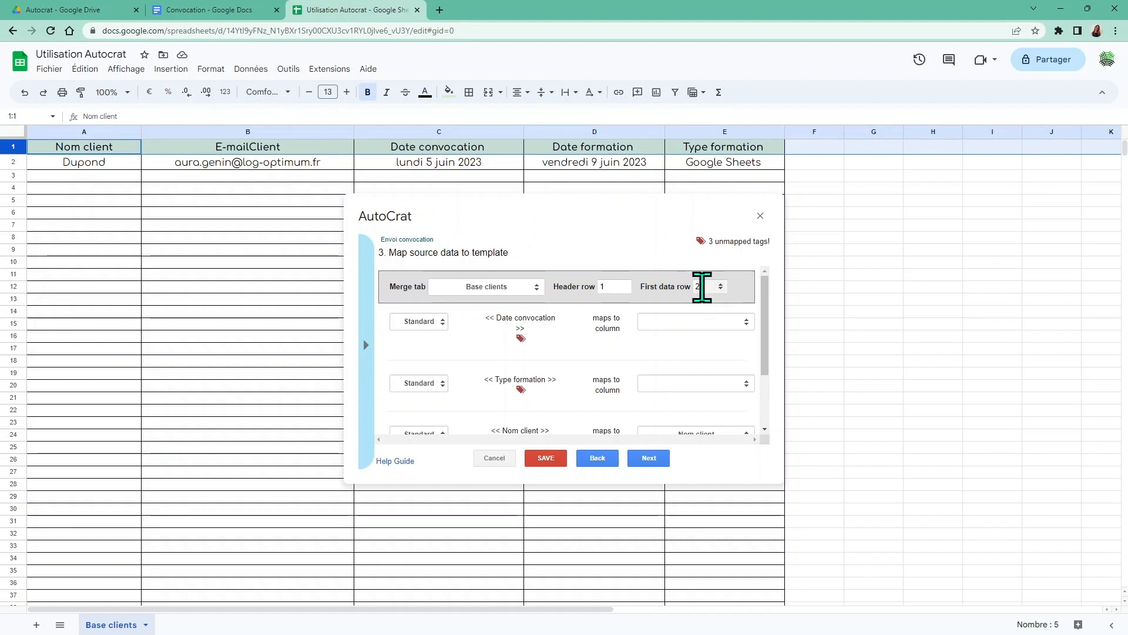
pyautogui.click(13, 161)
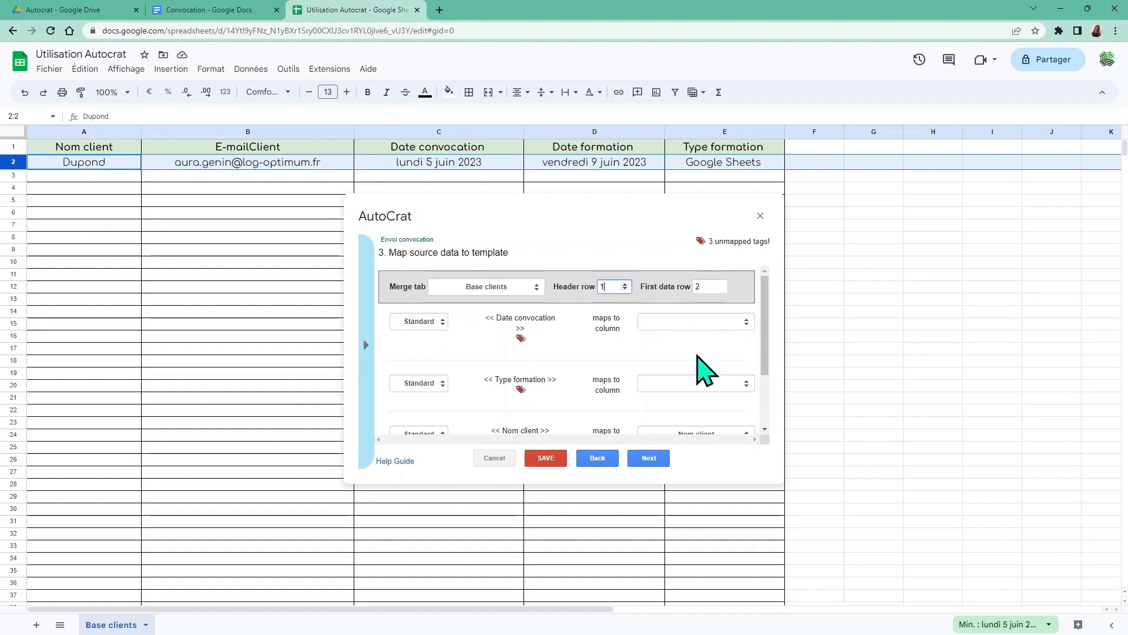
pyautogui.moveTo(770, 327); pyautogui.dragTo(758, 412)
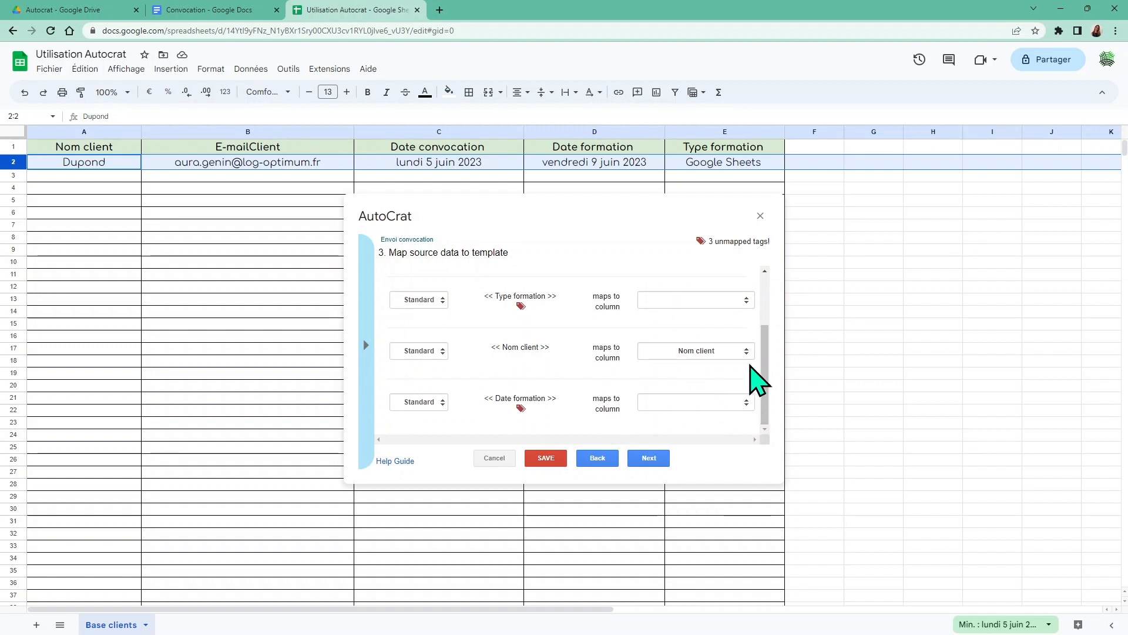
pyautogui.moveTo(763, 370); pyautogui.dragTo(762, 272)
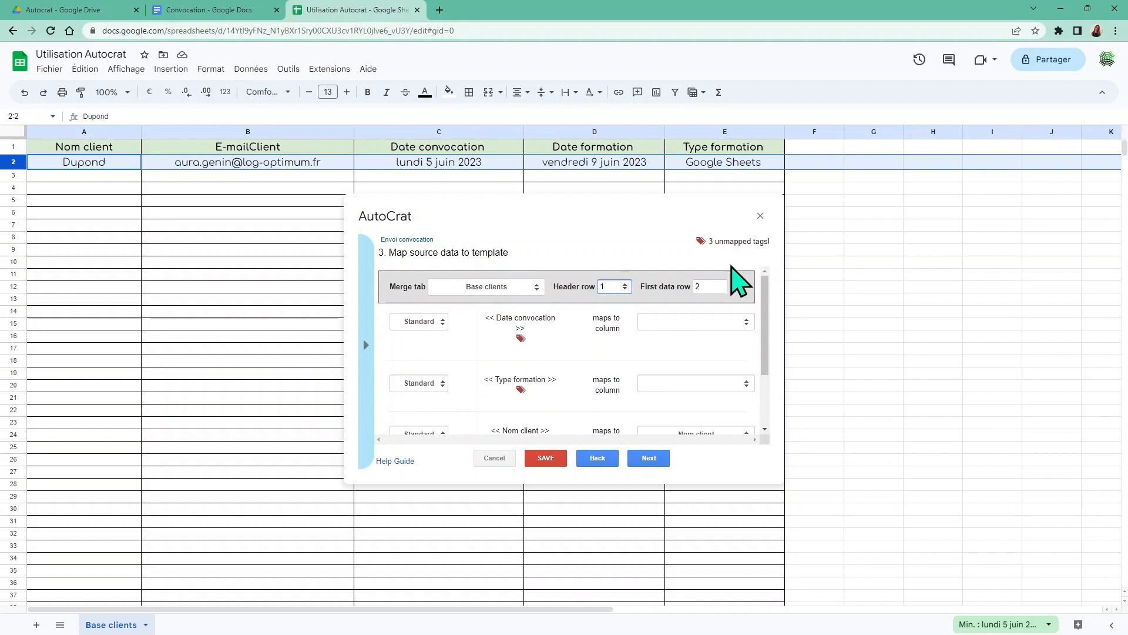
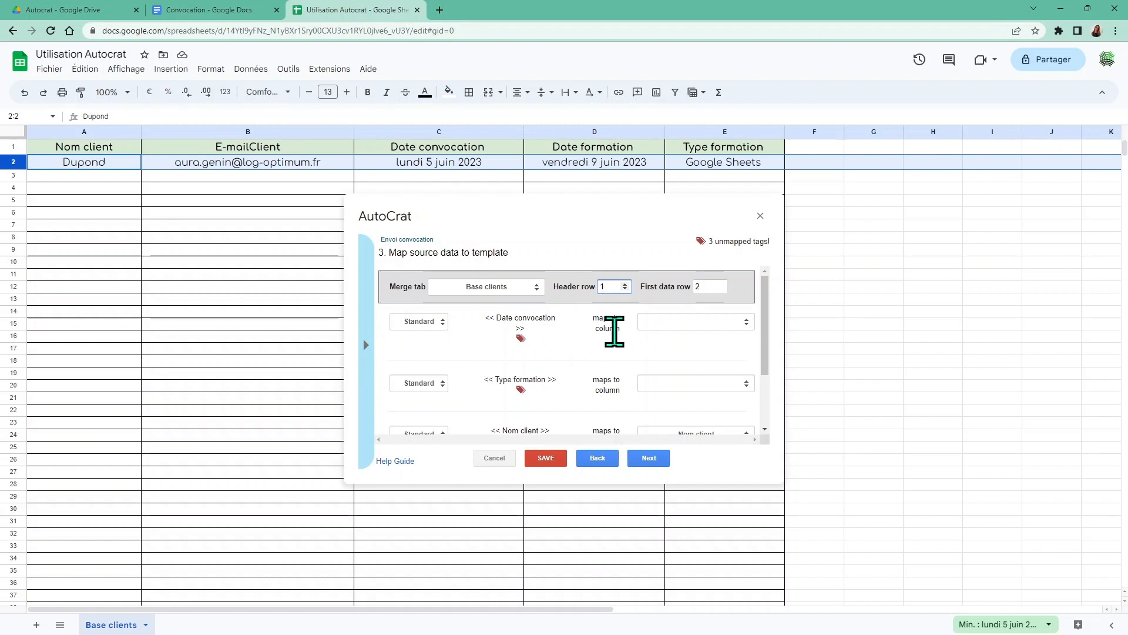
# Map the Date convocation, Type formation and Date formation tags to their matching columns
pyautogui.click(747, 324)
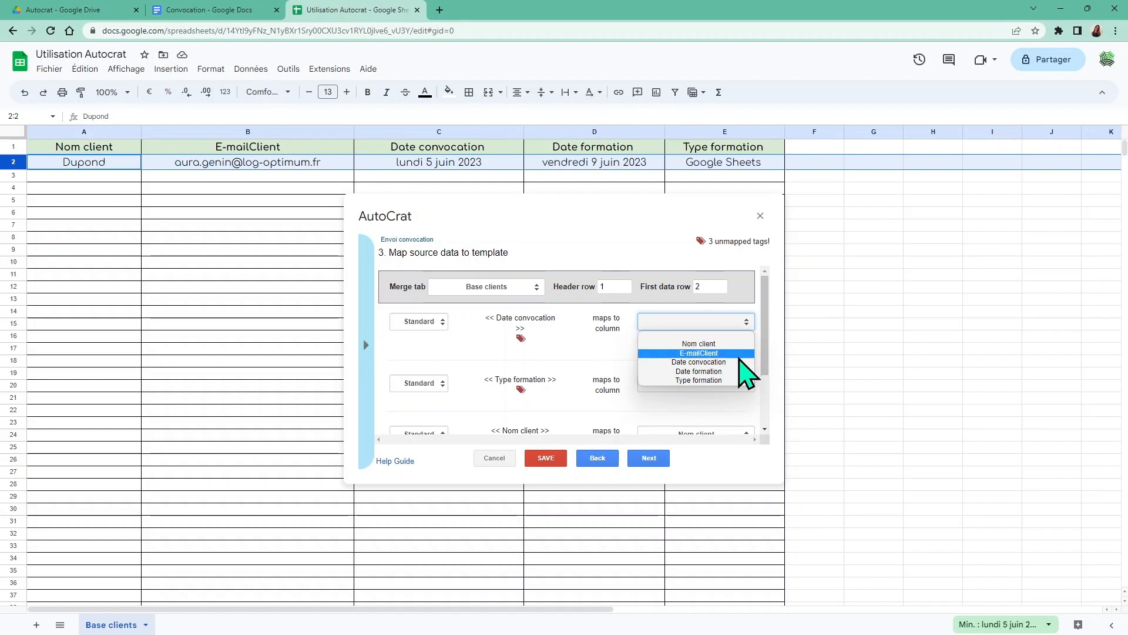
pyautogui.click(705, 362)
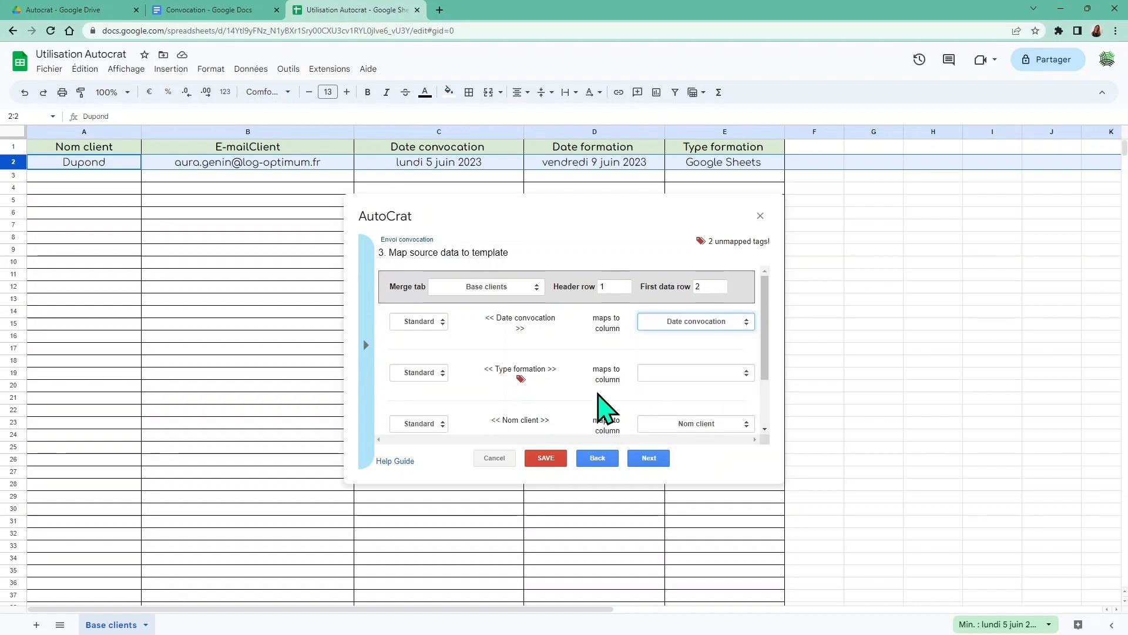
pyautogui.click(745, 374)
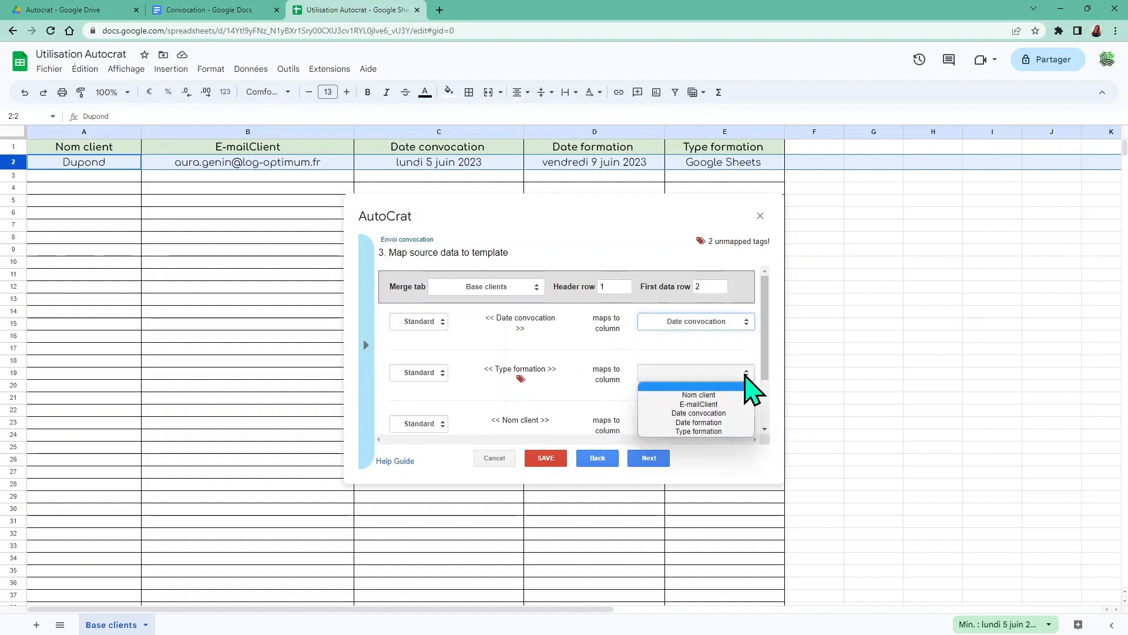
pyautogui.click(728, 433)
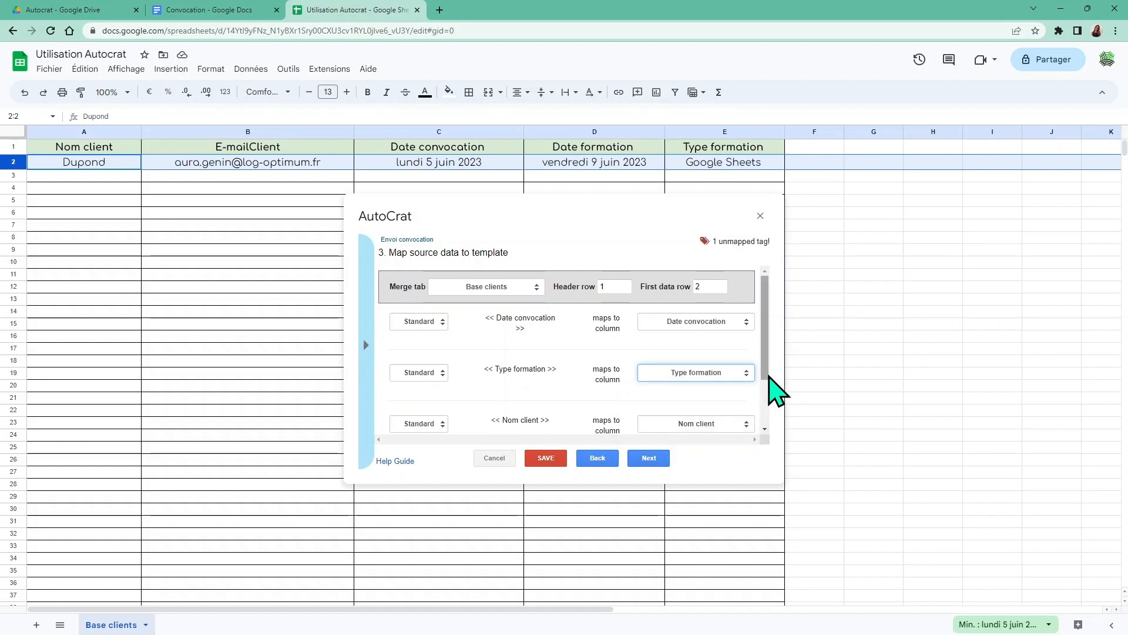
pyautogui.moveTo(763, 375); pyautogui.dragTo(765, 395)
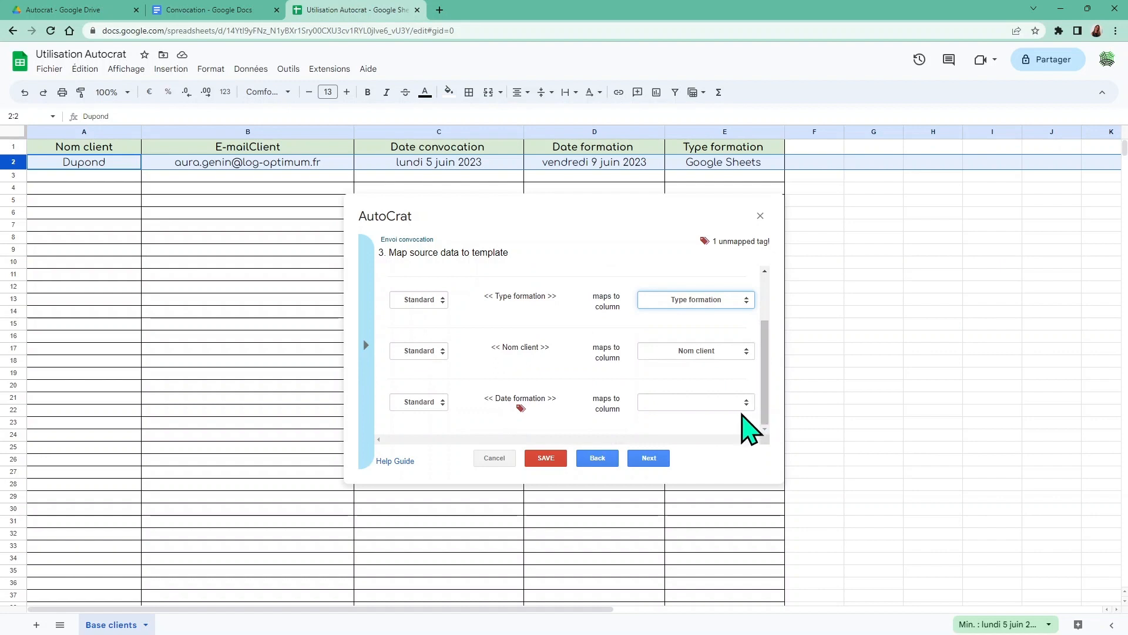
pyautogui.click(745, 402)
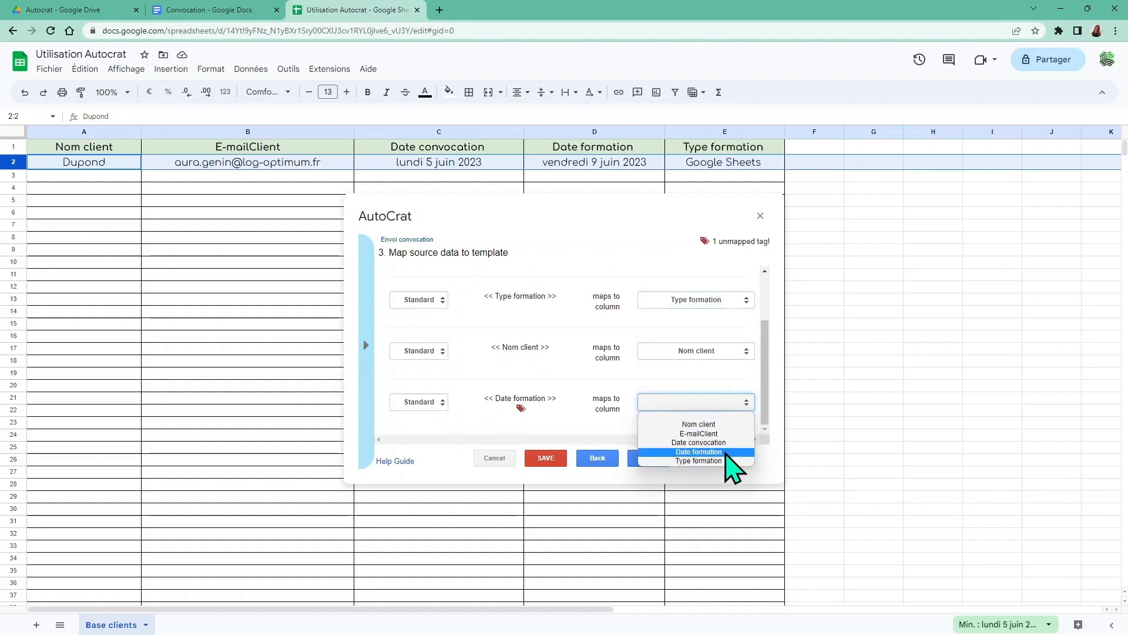
pyautogui.click(722, 451)
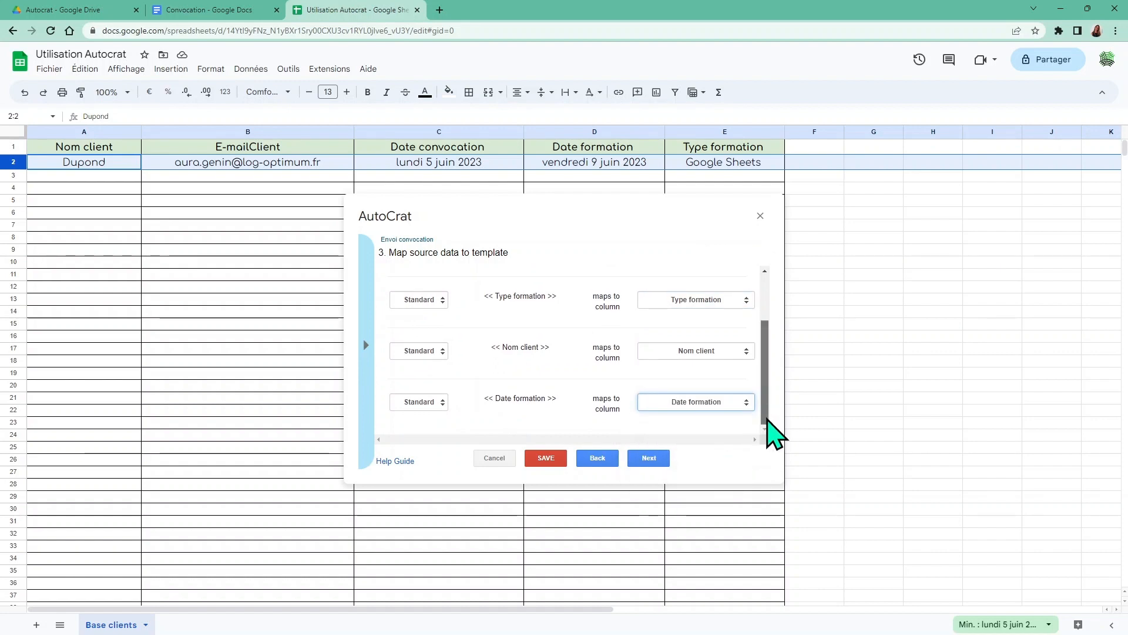
pyautogui.click(641, 463)
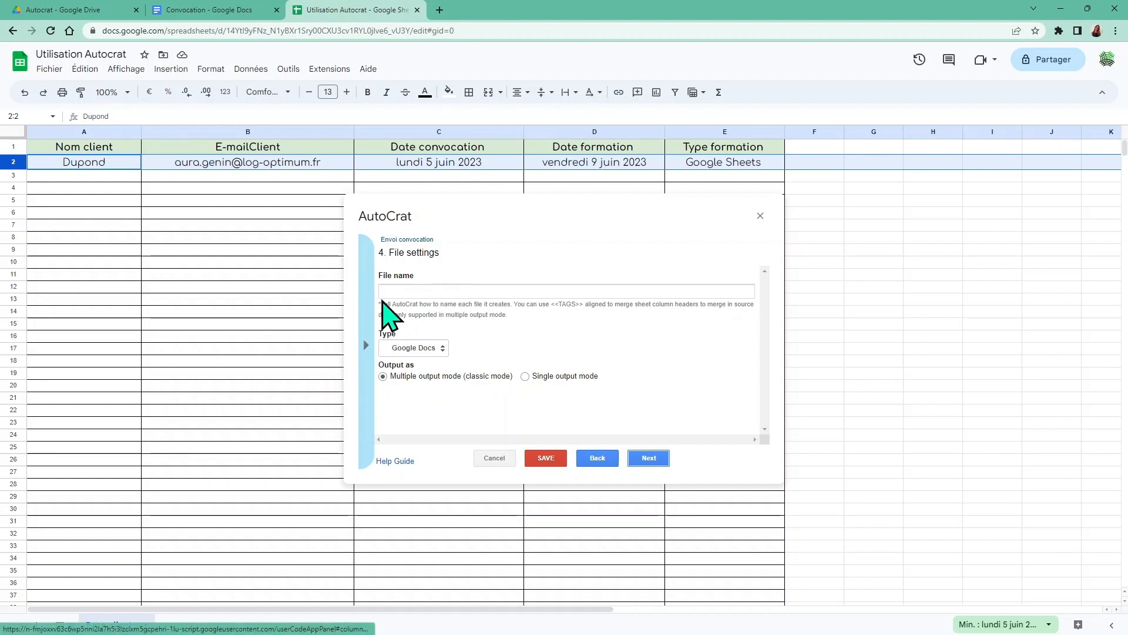
# Start the output file name as 'Convocation client <<Nom client>> formation:'
pyautogui.click(383, 292)
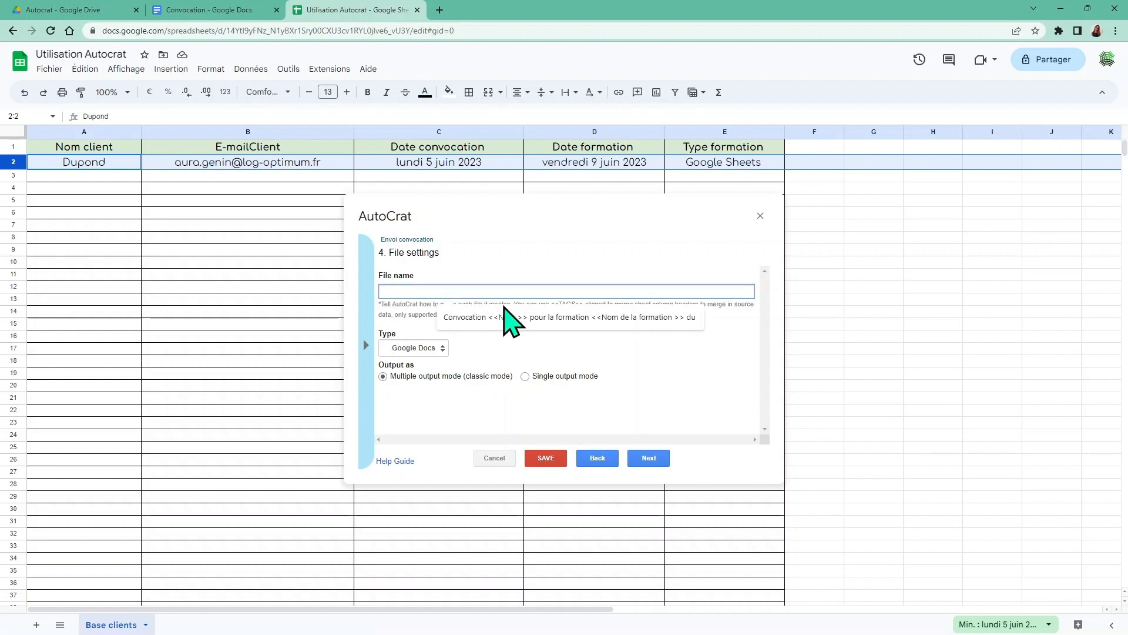
pyautogui.write('Convoation')
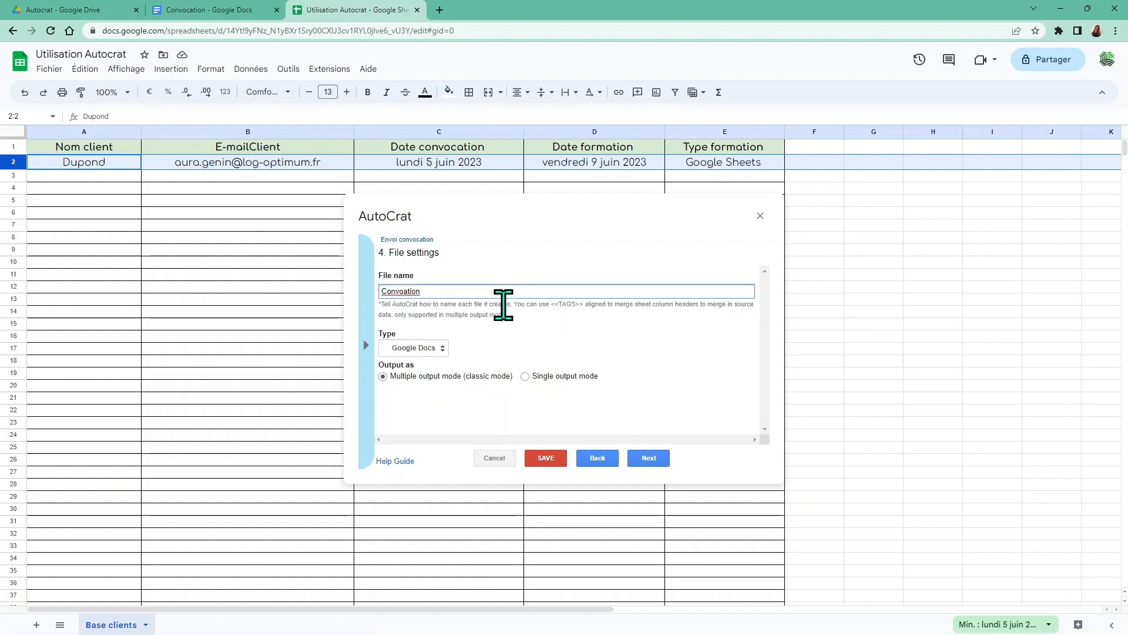
pyautogui.press('BackSpace')
pyautogui.press('BackSpace')
pyautogui.press('BackSpace')
pyautogui.press('BackSpace')
pyautogui.press('BackSpace')
pyautogui.write('c')
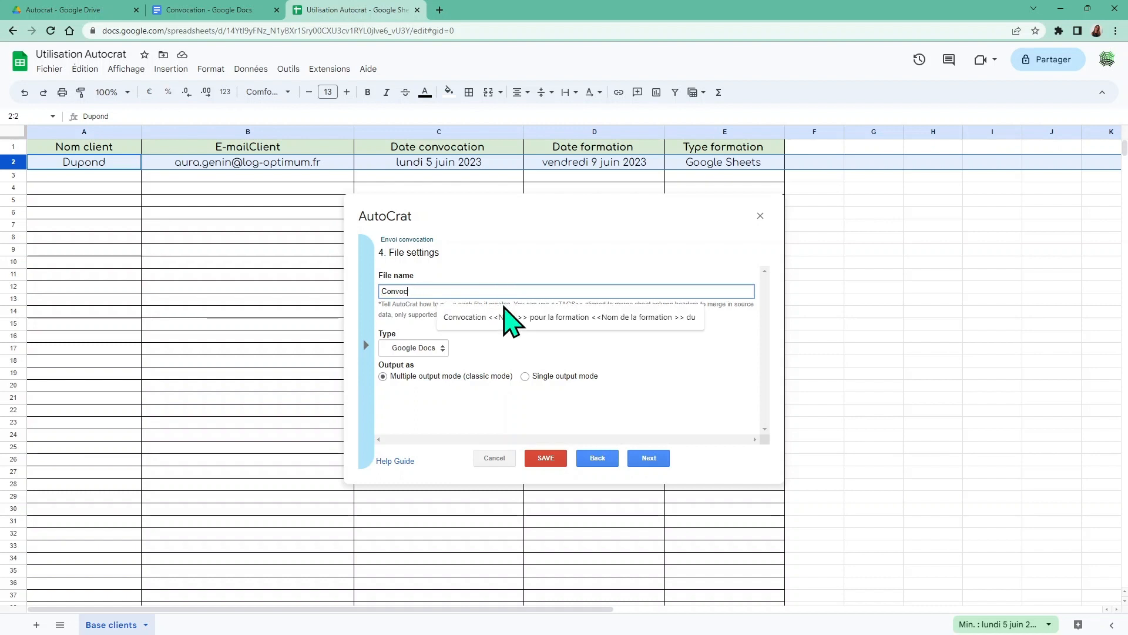
pyautogui.write('ation')
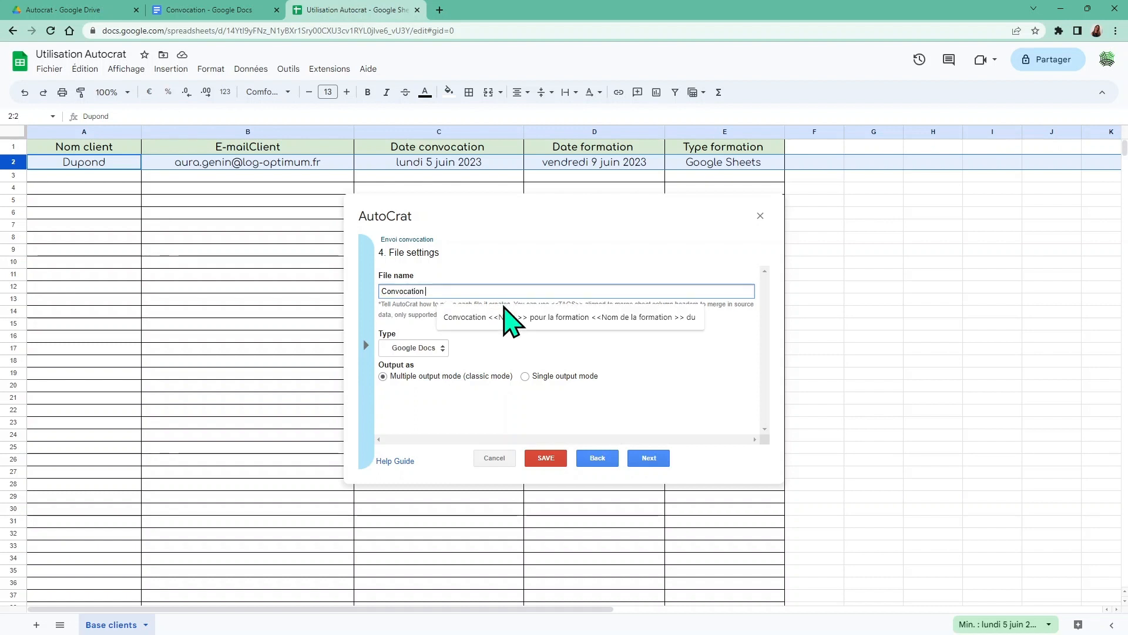
pyautogui.write(' client')
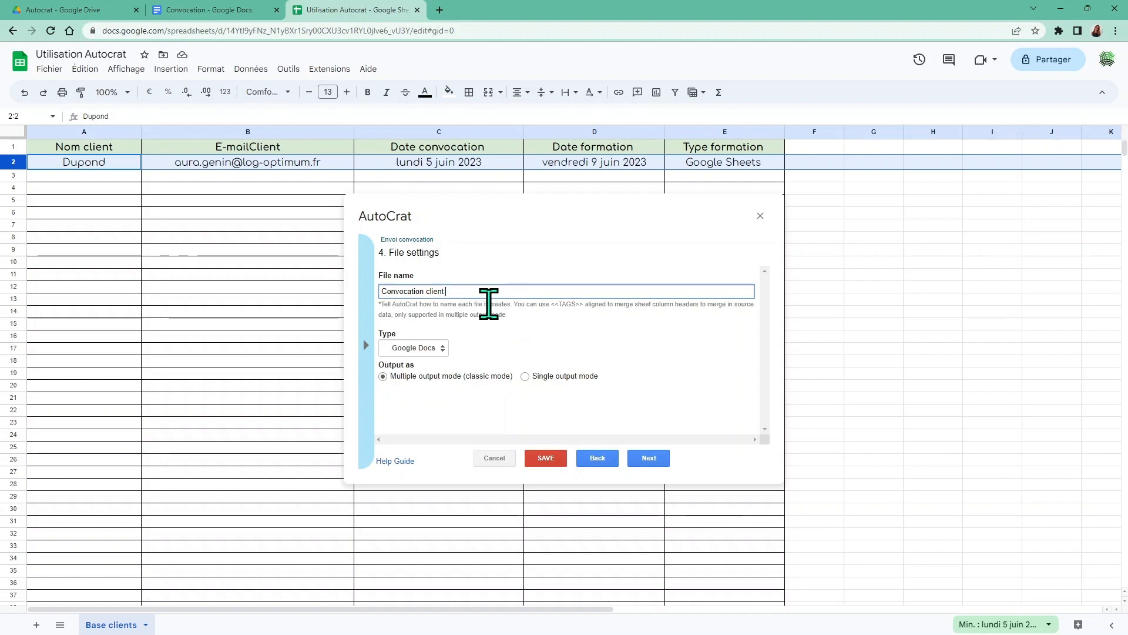
pyautogui.click(367, 348)
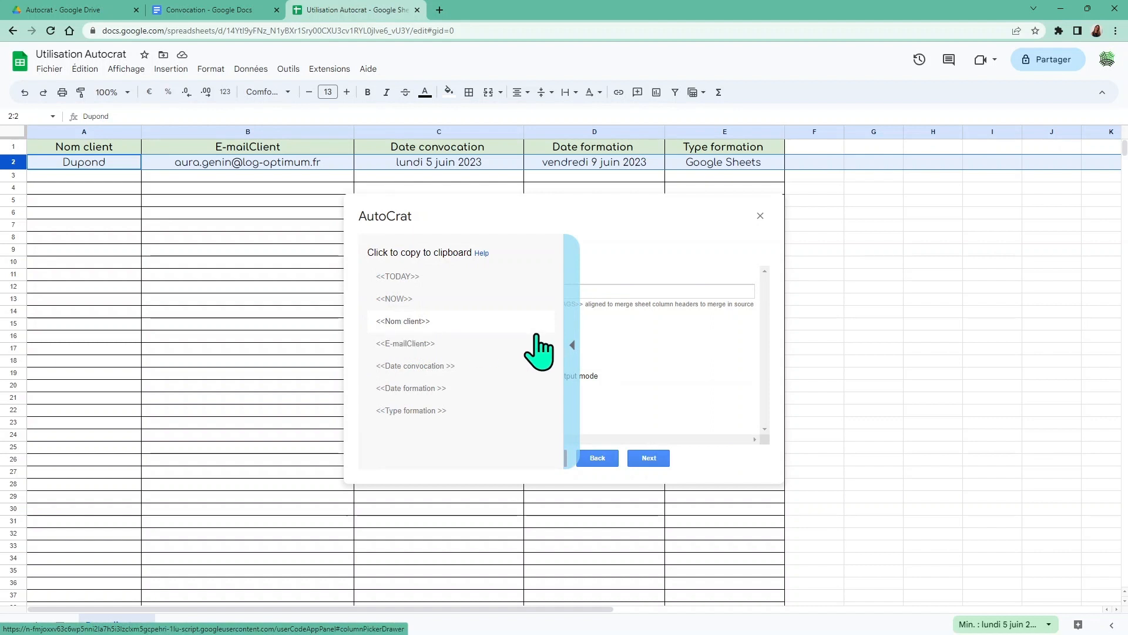
pyautogui.click(572, 346)
pyautogui.click(361, 329)
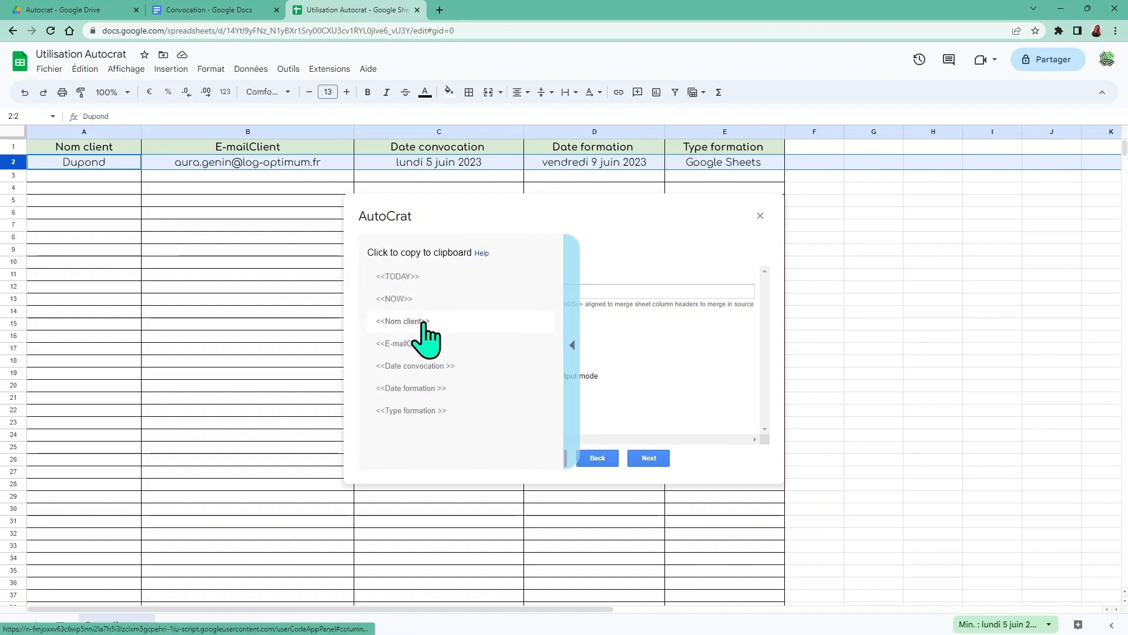
pyautogui.click(423, 323)
pyautogui.click(450, 292)
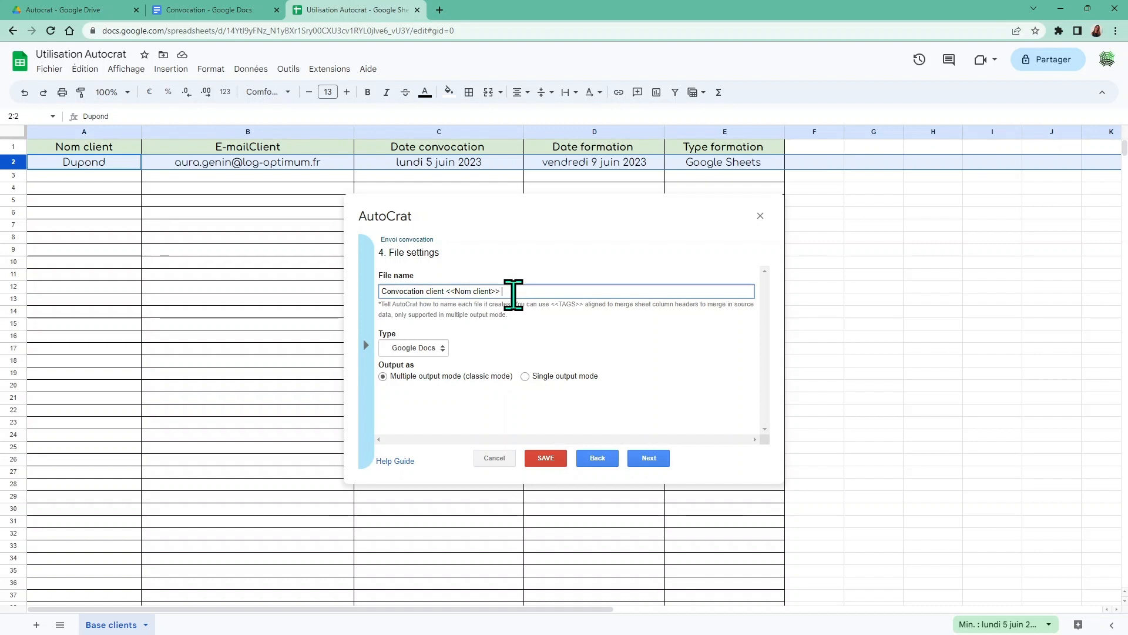
pyautogui.write('formation')
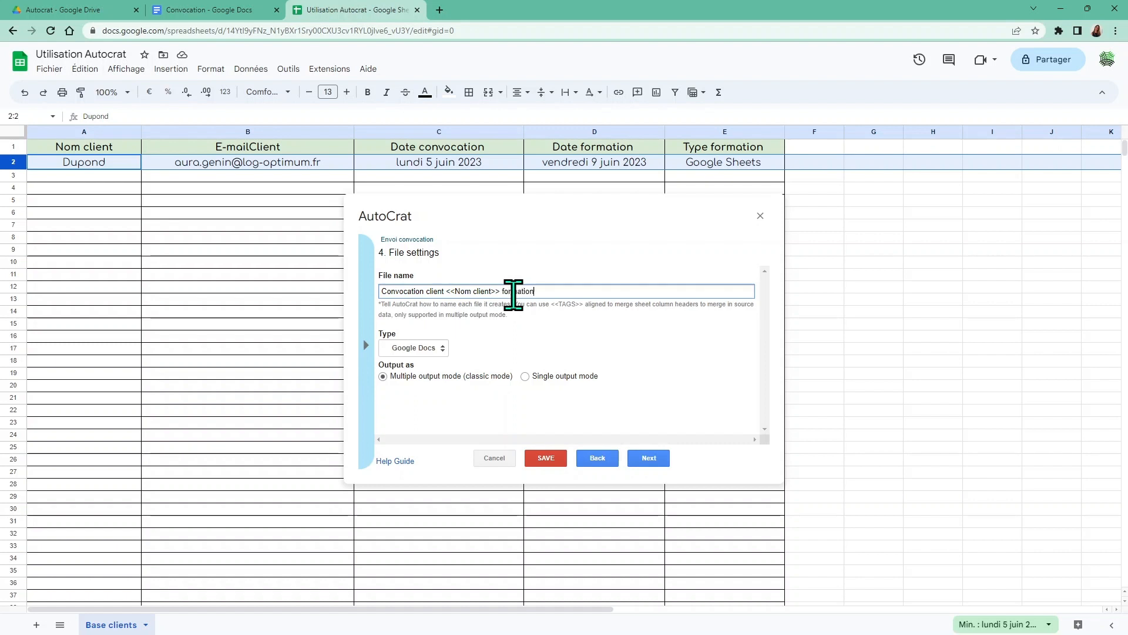
pyautogui.write(':')
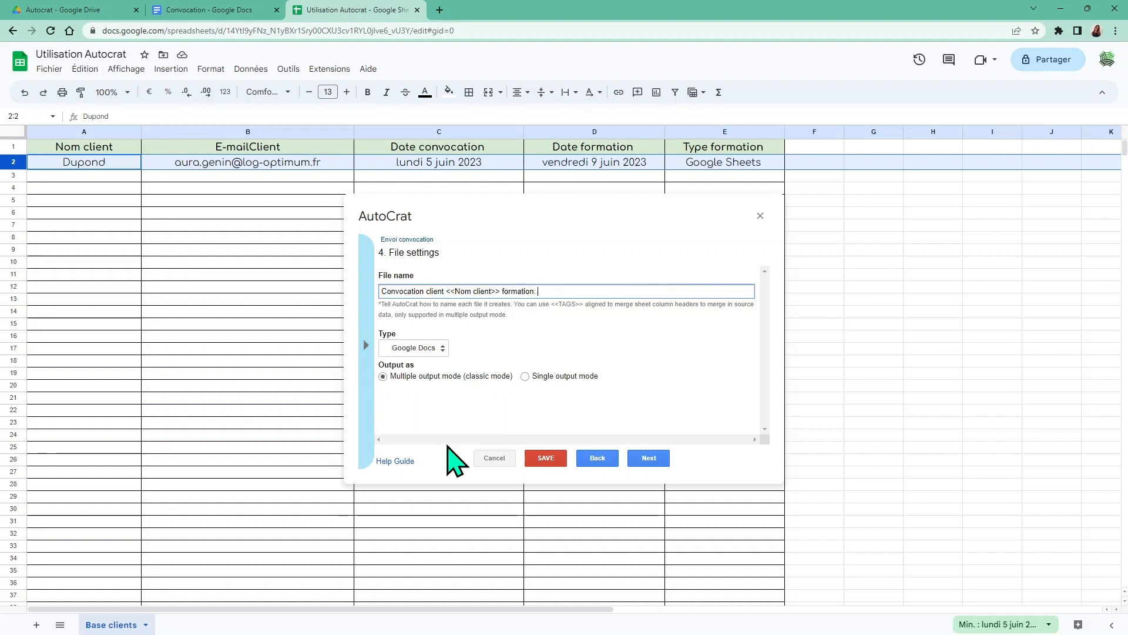
# Append the <<Type formation >> tag to the file name and set the output type to PDF
pyautogui.click(366, 347)
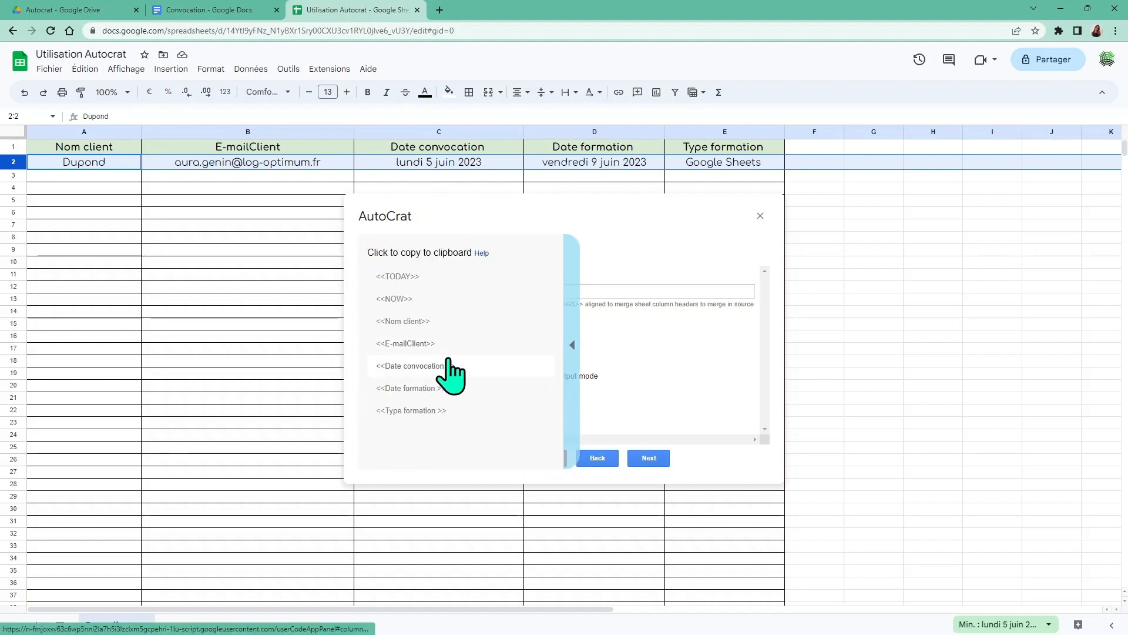
pyautogui.click(447, 410)
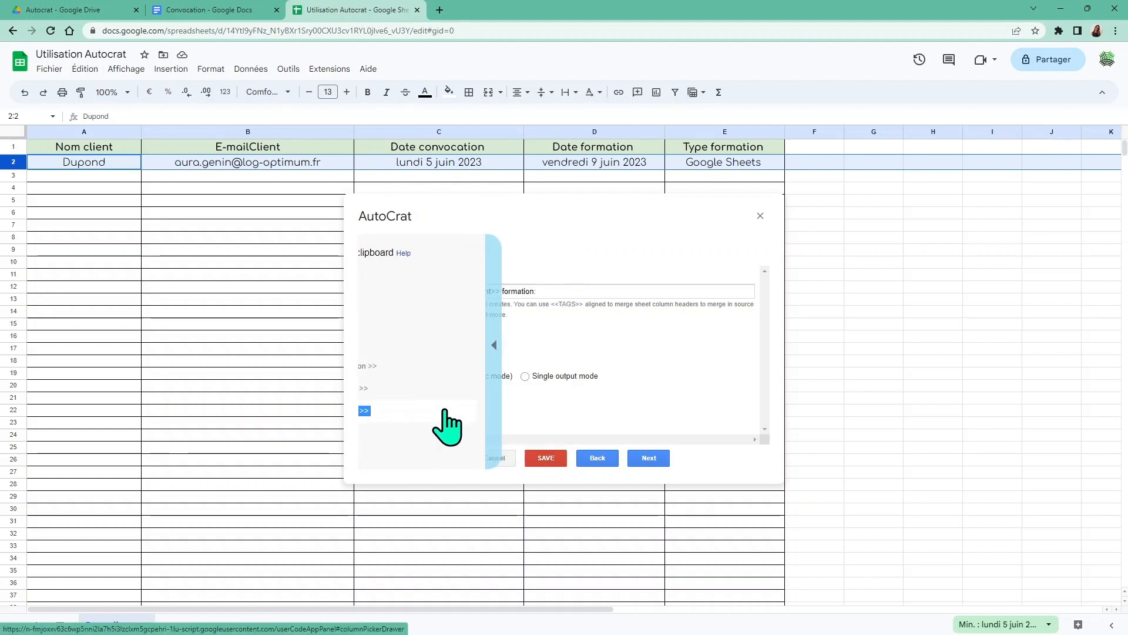
pyautogui.click(576, 291)
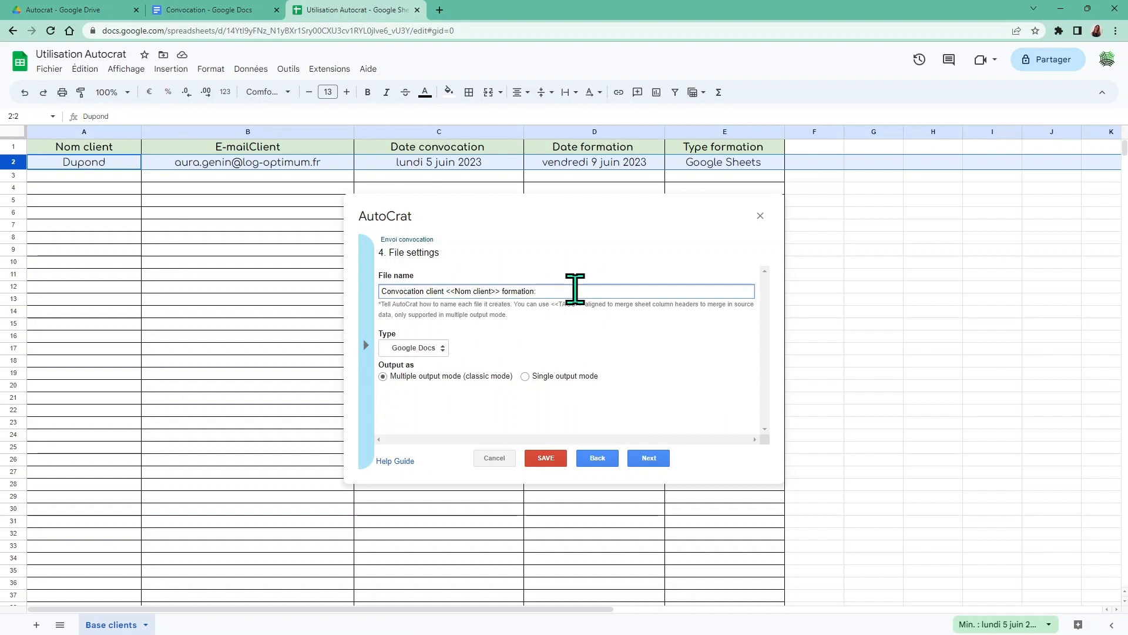
pyautogui.write('<<Type formation >>')
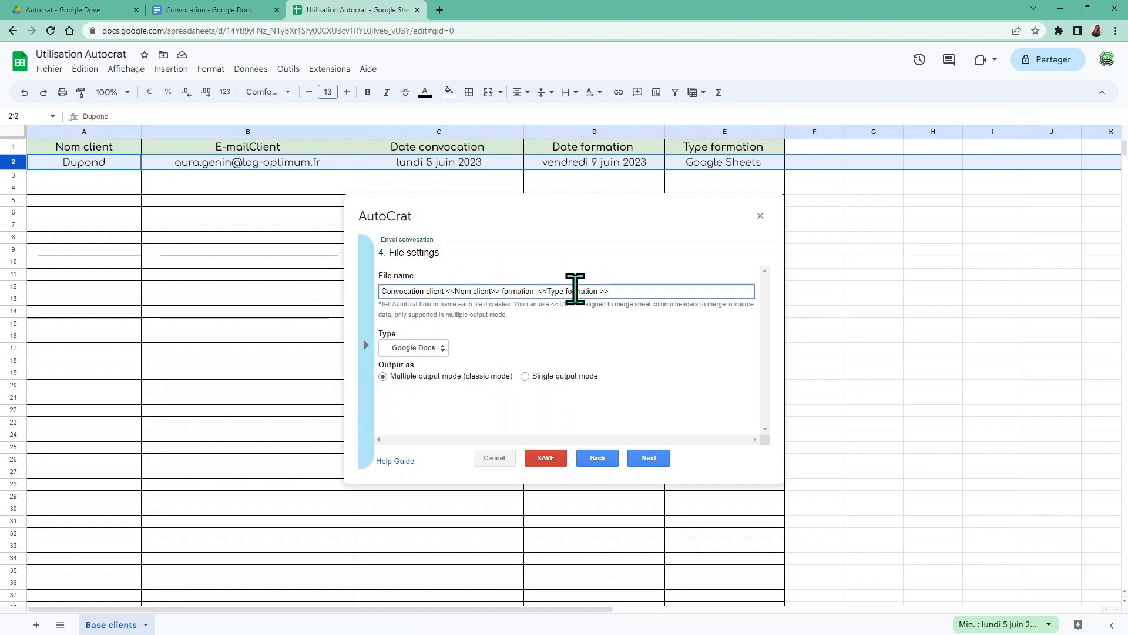
pyautogui.click(442, 349)
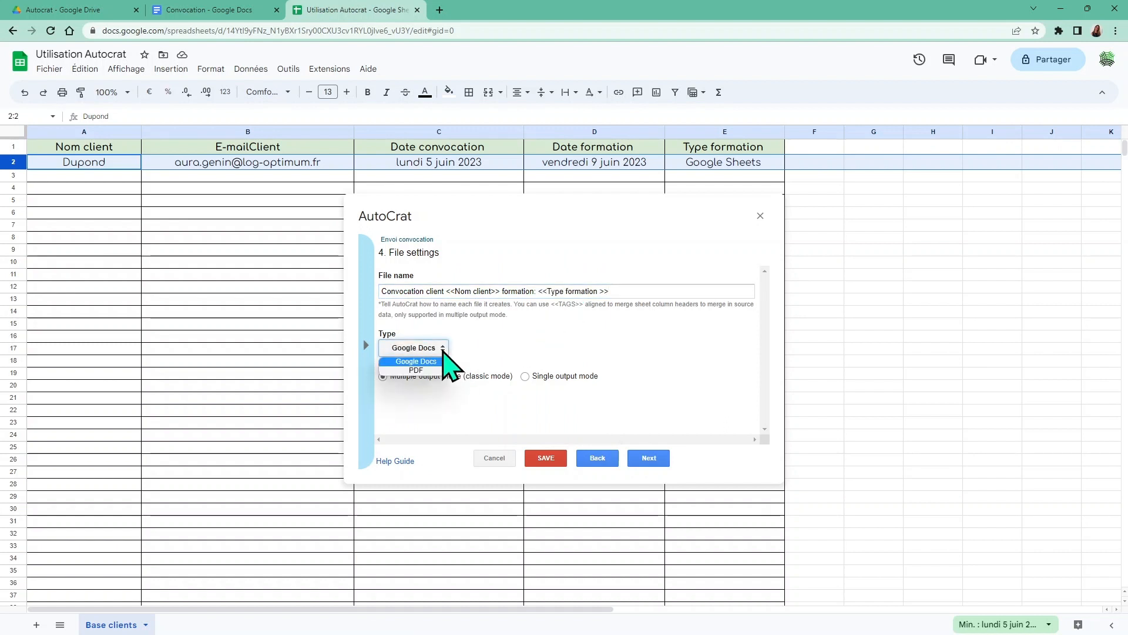
pyautogui.click(438, 370)
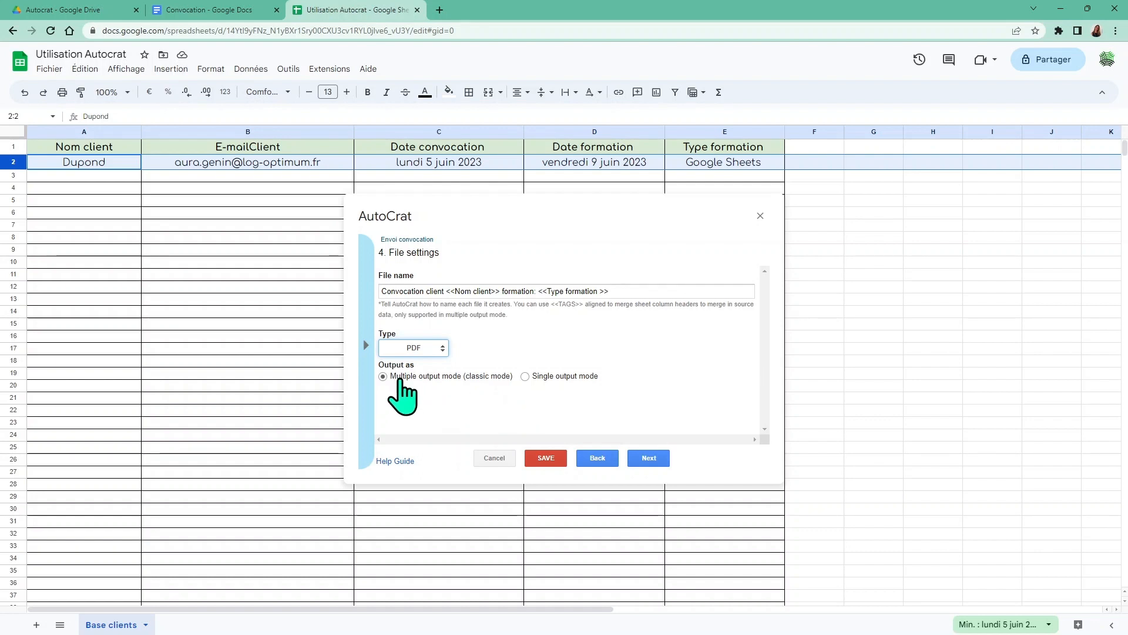
pyautogui.click(649, 459)
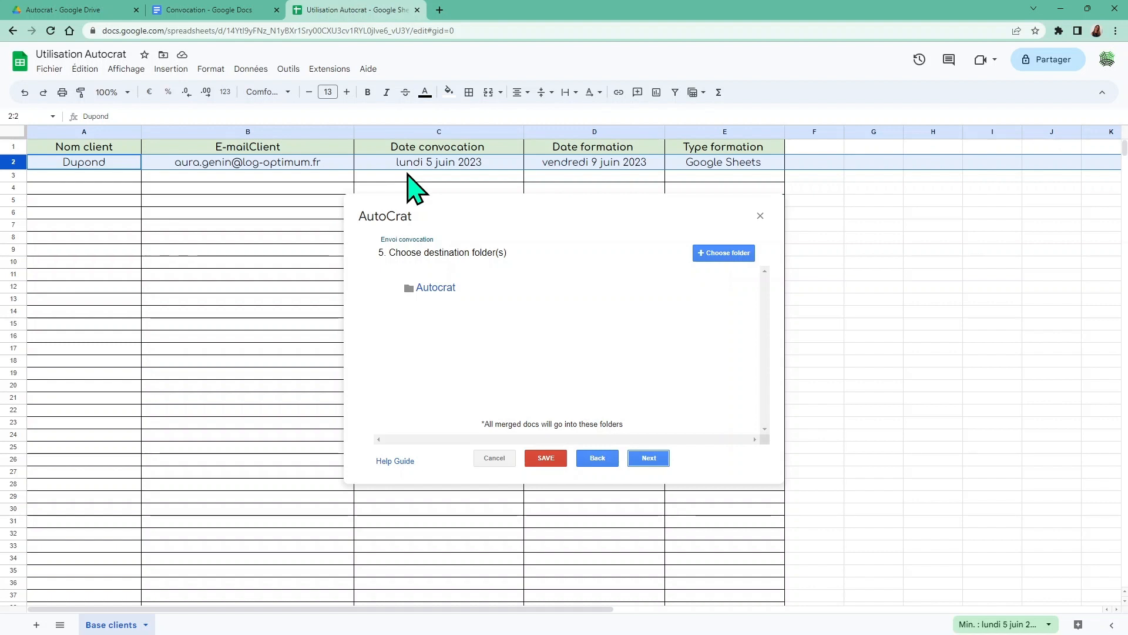
# Add Convocations clients as the destination folder and remove the Autocrat folder
pyautogui.click(718, 257)
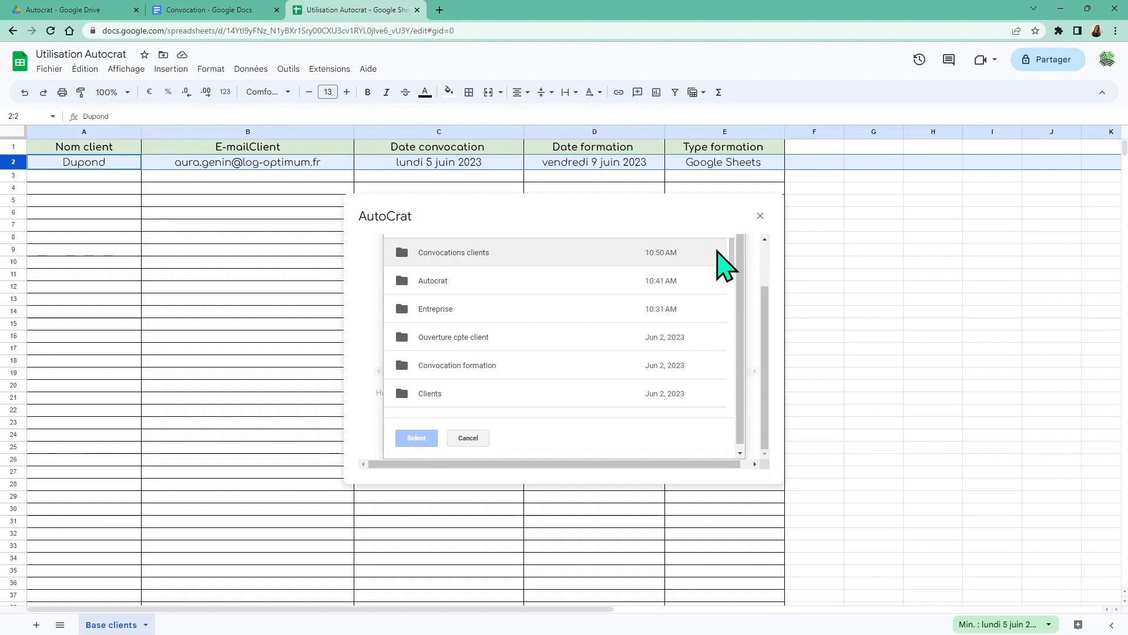
pyautogui.click(464, 253)
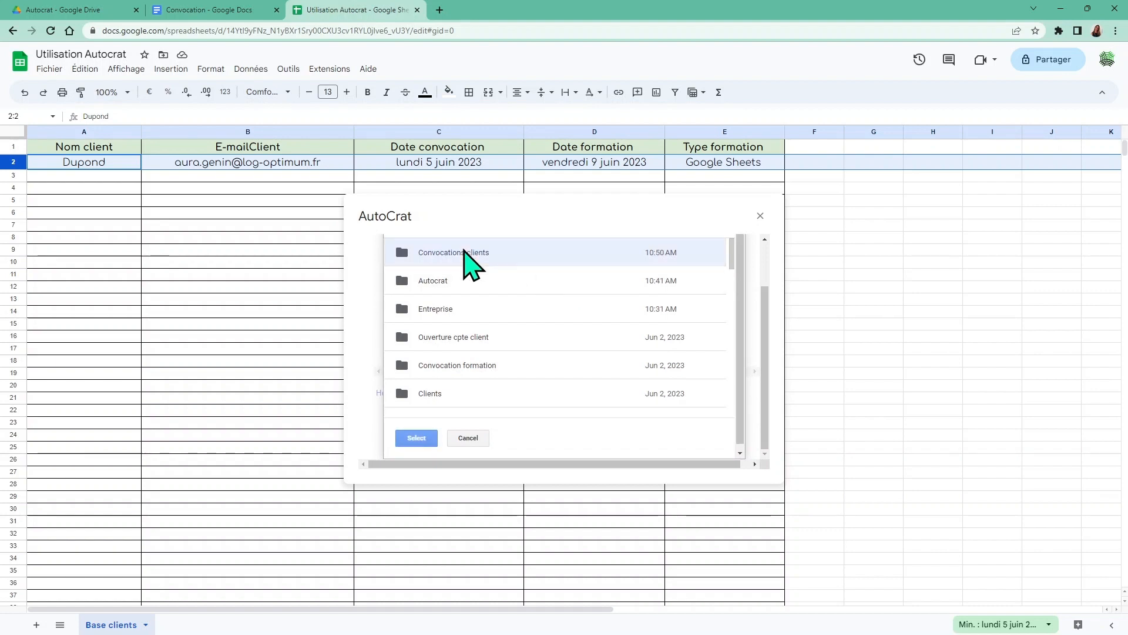
pyautogui.click(416, 438)
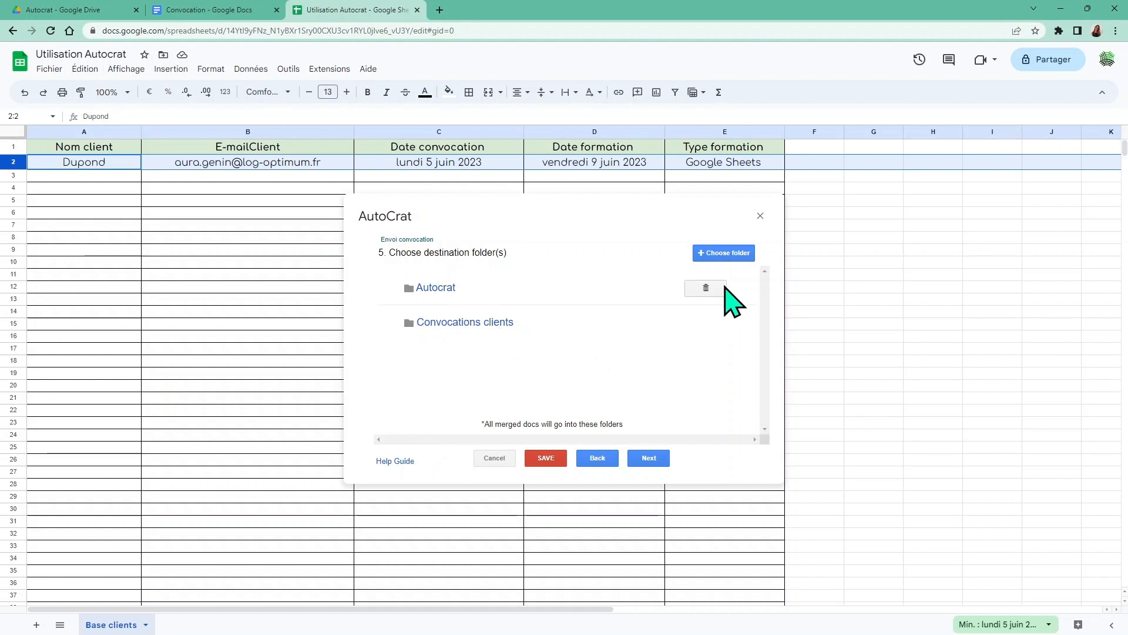
pyautogui.click(705, 288)
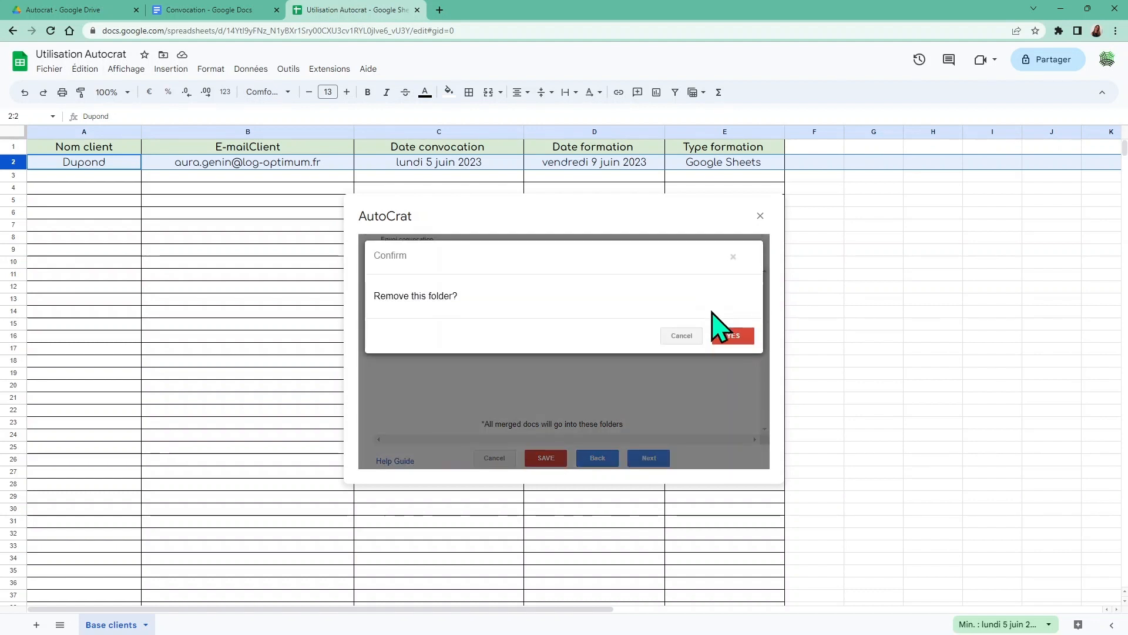
pyautogui.click(732, 337)
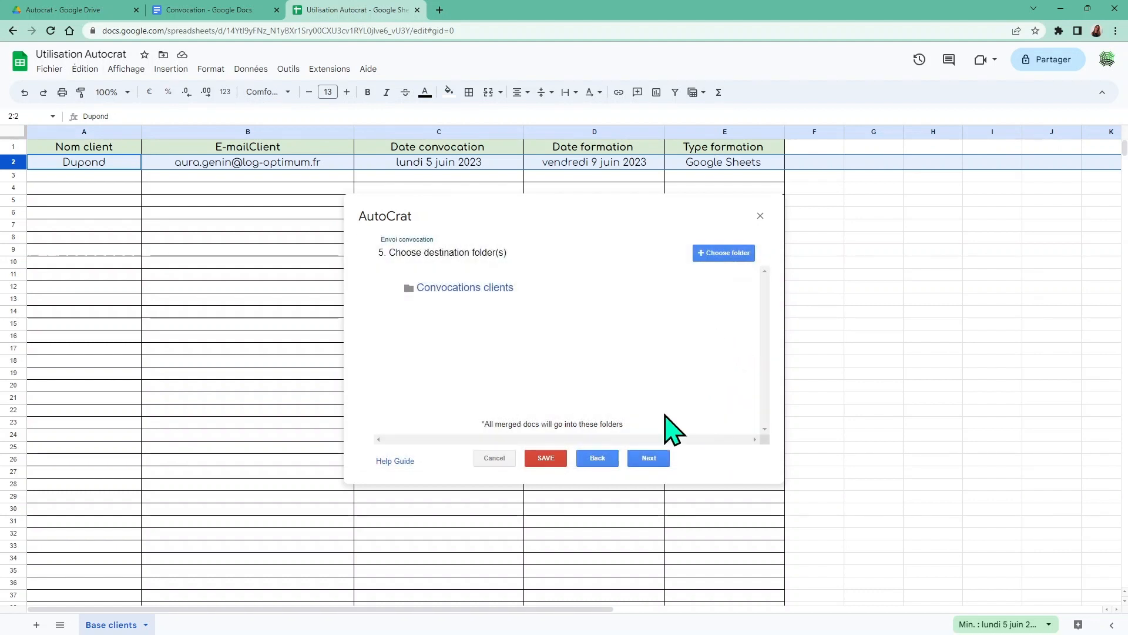
pyautogui.click(647, 458)
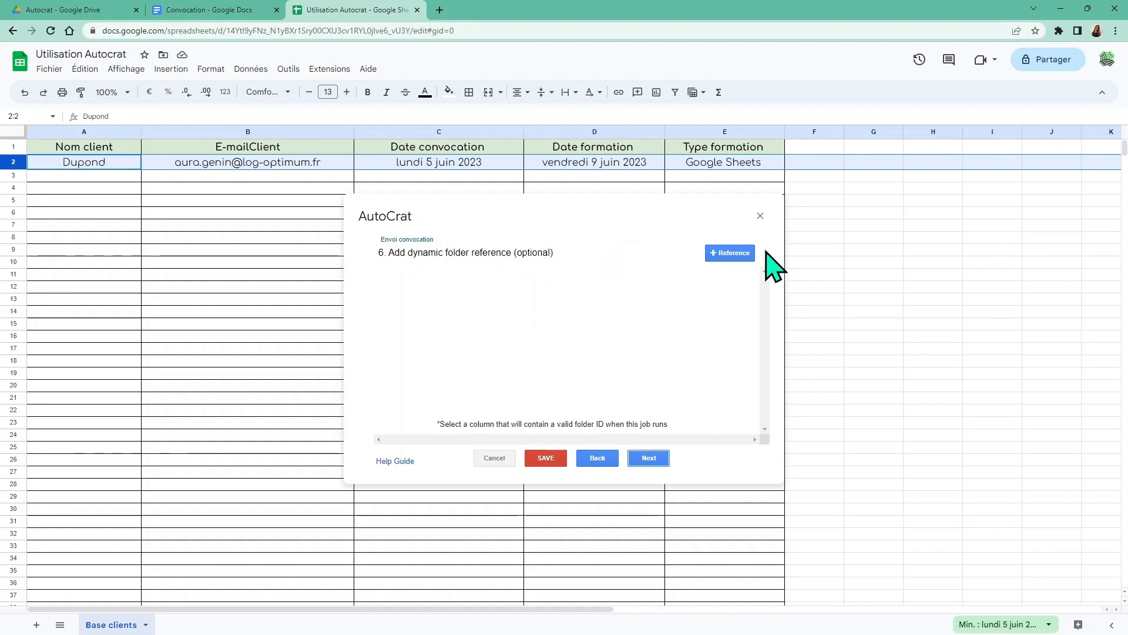
# Add a merge condition so only rows where Nom client is NOT NULL are merged
pyautogui.click(647, 460)
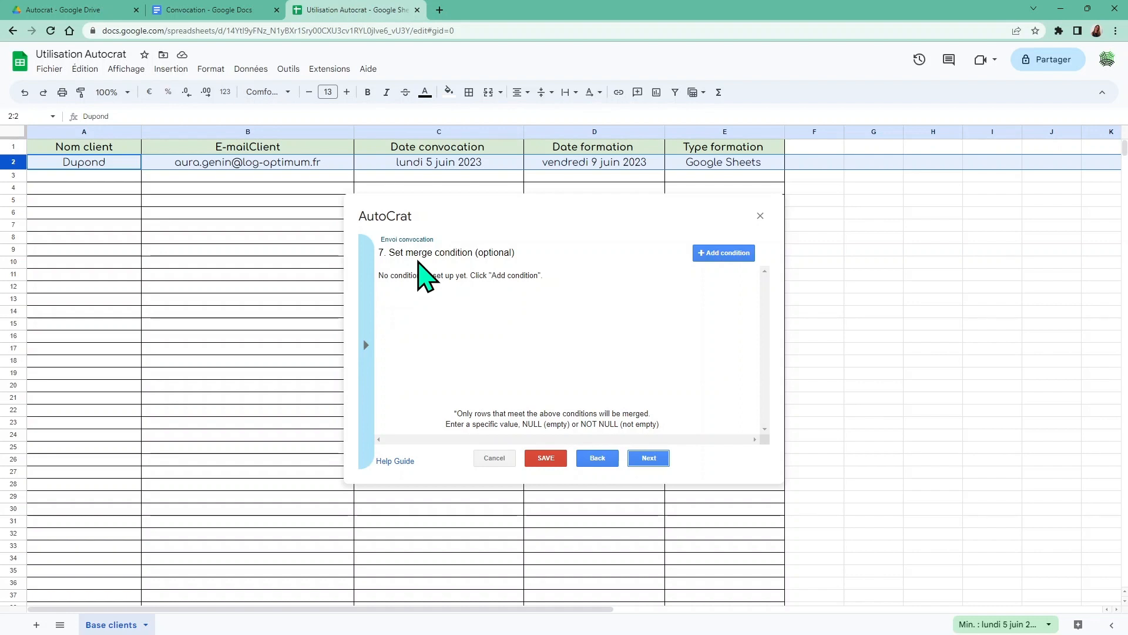
pyautogui.click(711, 257)
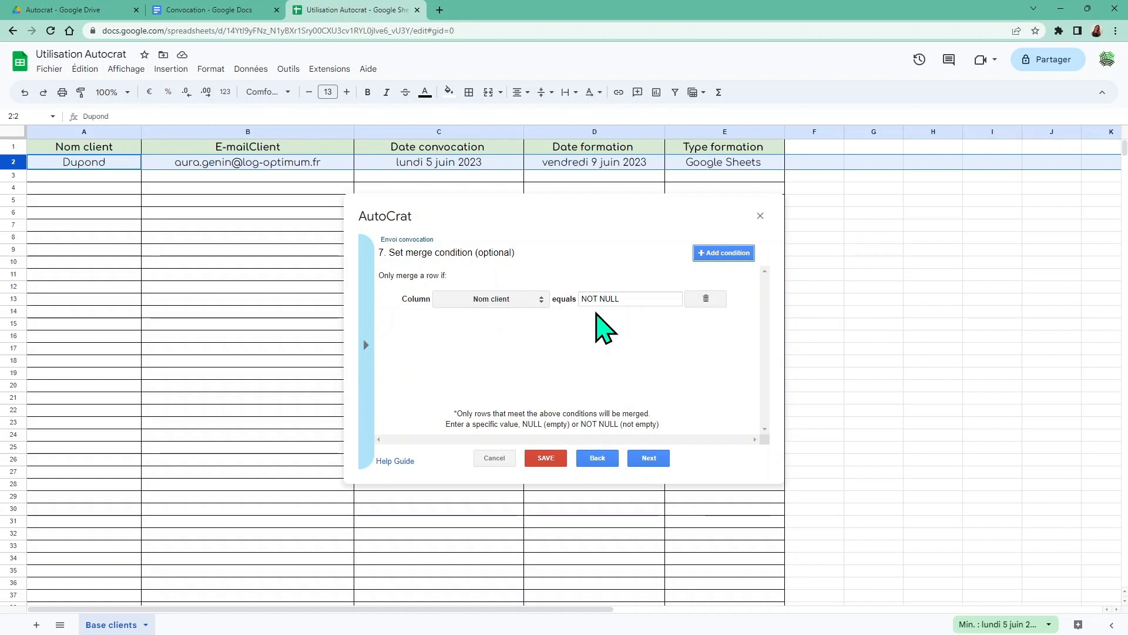
pyautogui.click(647, 462)
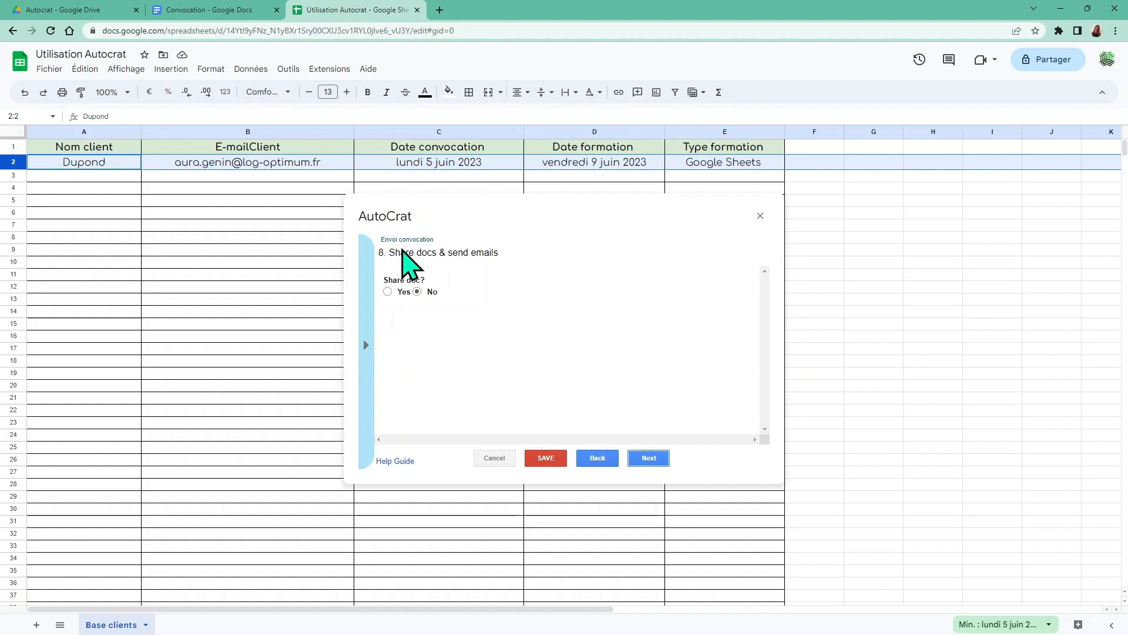
# Turn on sharing of each generated document as PDF and scroll down to the email fields
pyautogui.click(388, 291)
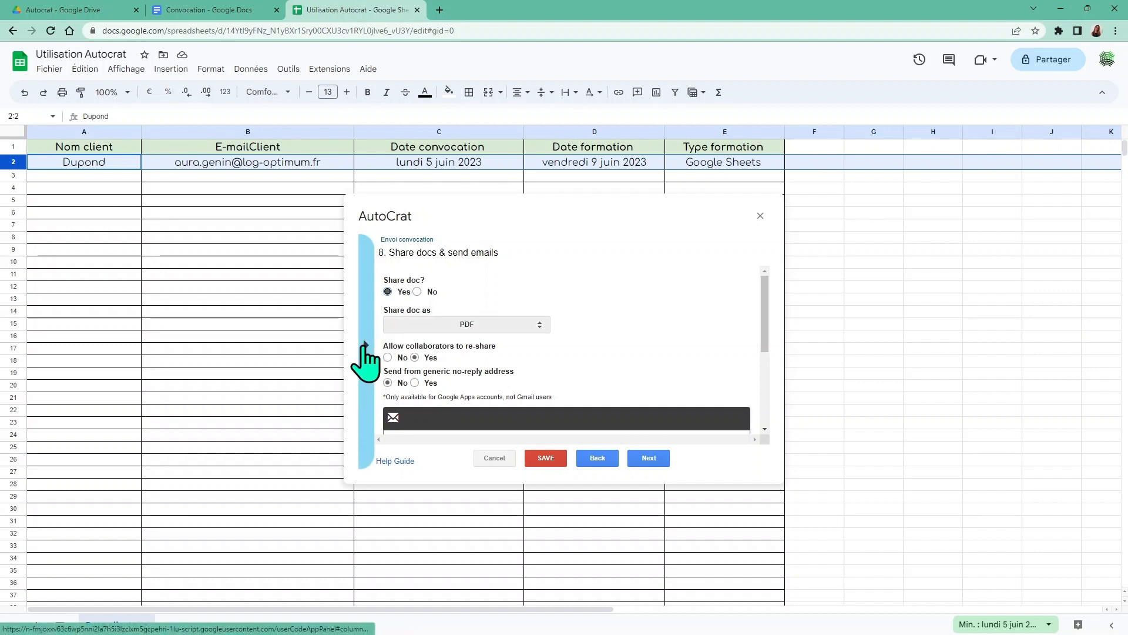
pyautogui.click(365, 345)
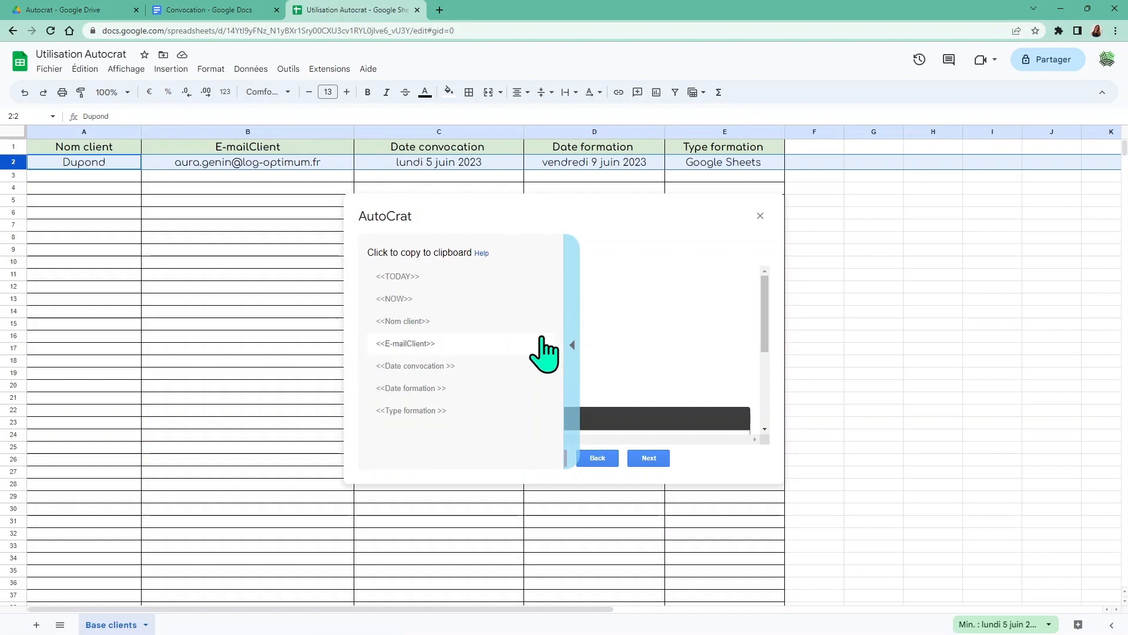
pyautogui.click(572, 353)
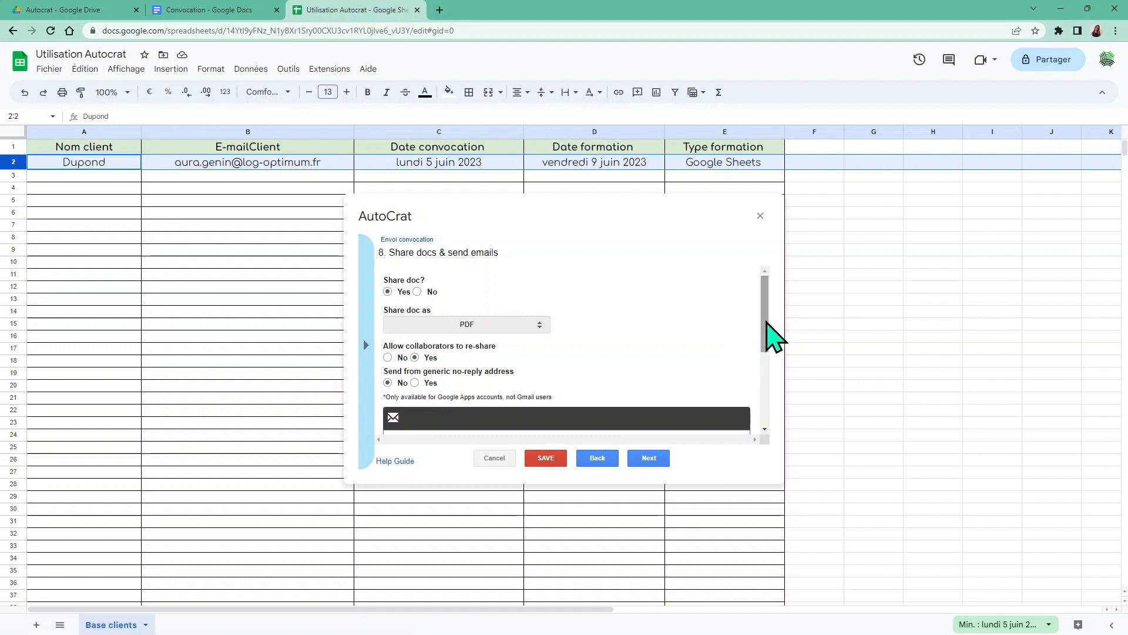
pyautogui.moveTo(765, 320); pyautogui.dragTo(768, 390)
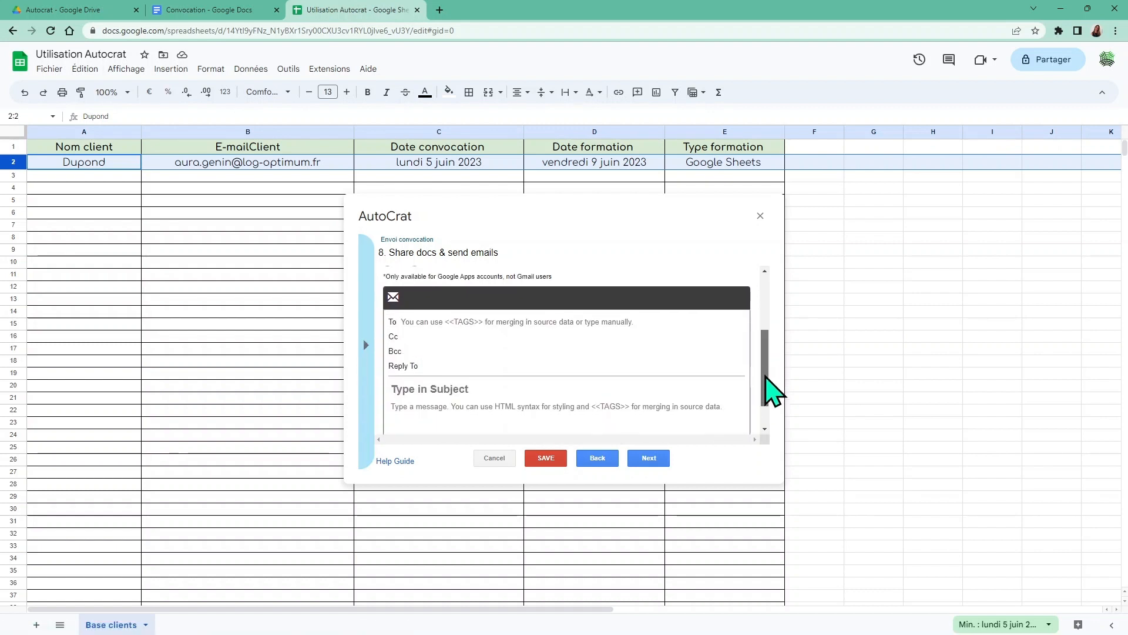
# Put the <<E-mailClient>> tag in the email's To field
pyautogui.click(409, 320)
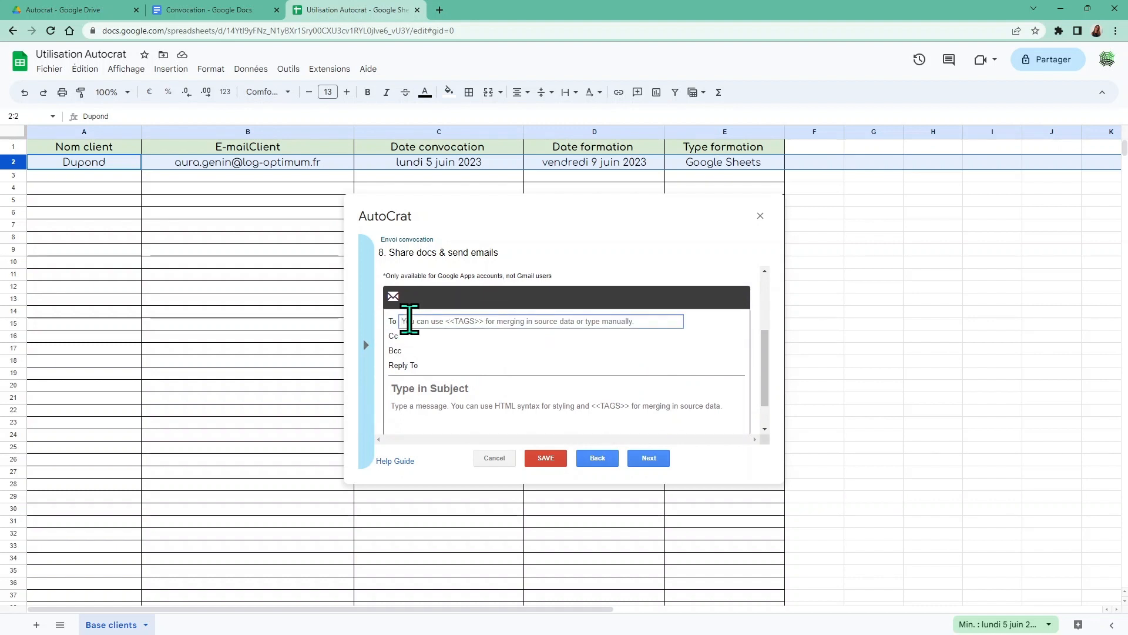
pyautogui.click(366, 345)
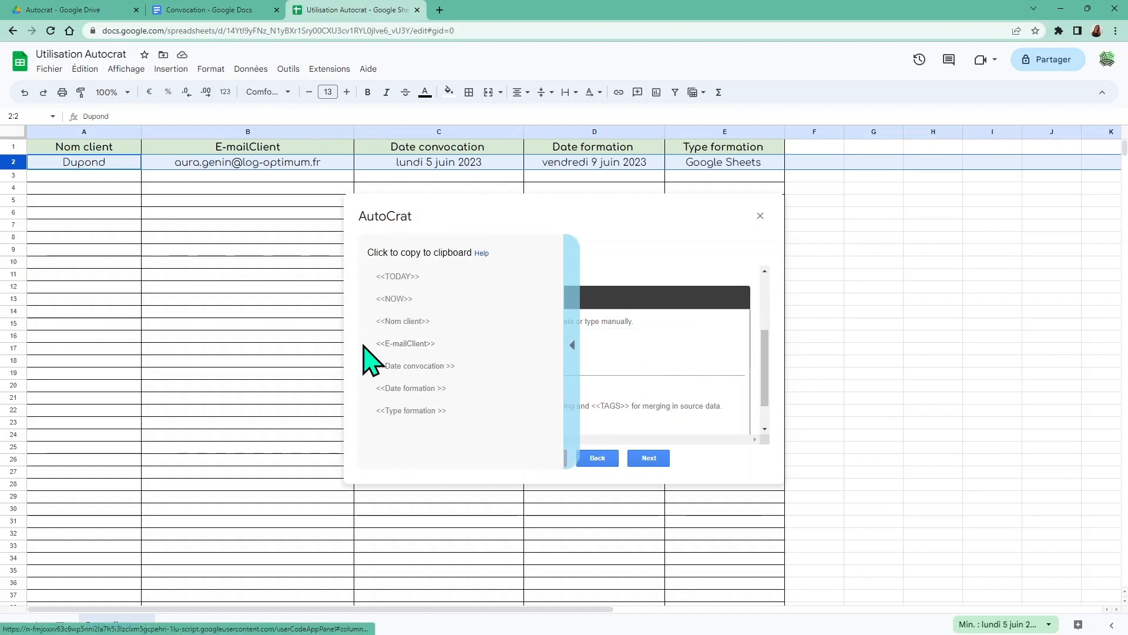
pyautogui.click(406, 346)
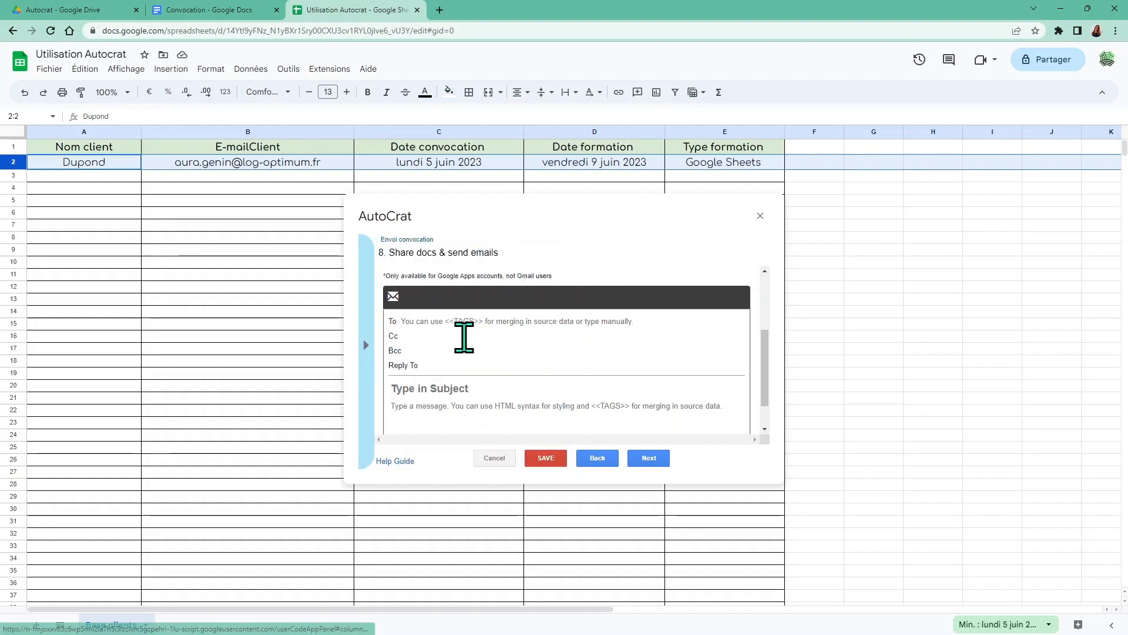
pyautogui.click(423, 324)
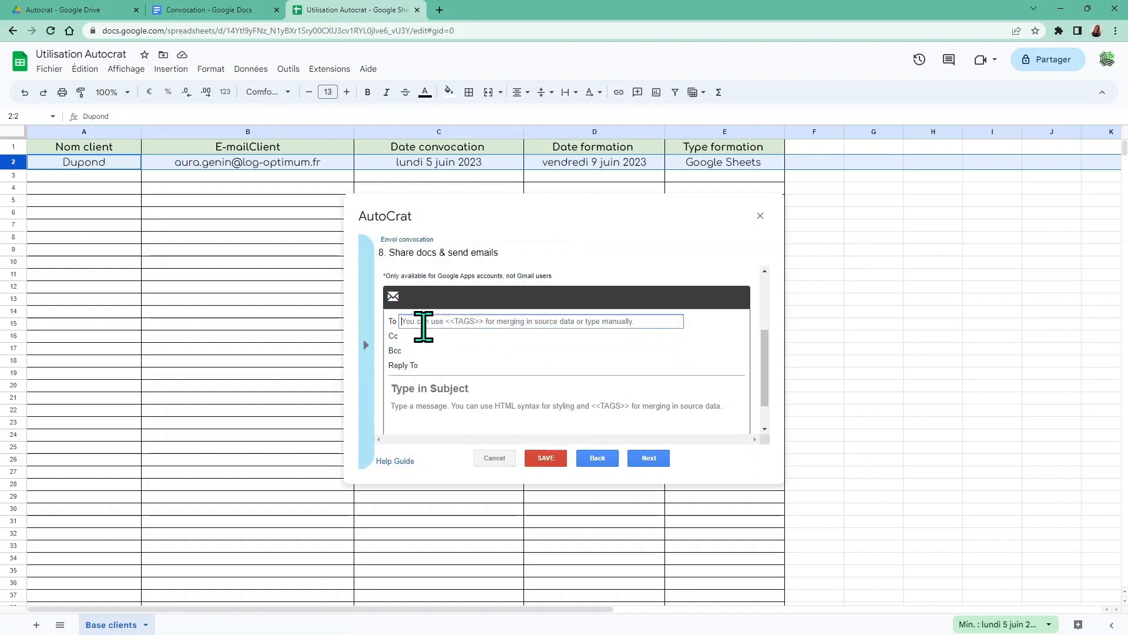
pyautogui.write('<<E-mailClient>>')
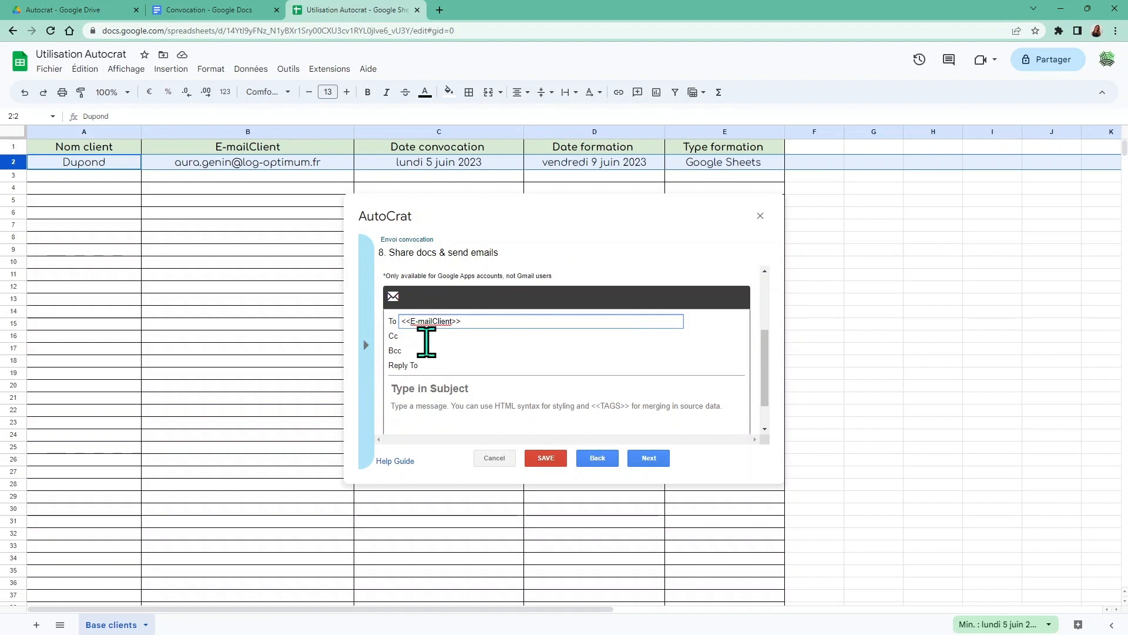
pyautogui.click(406, 335)
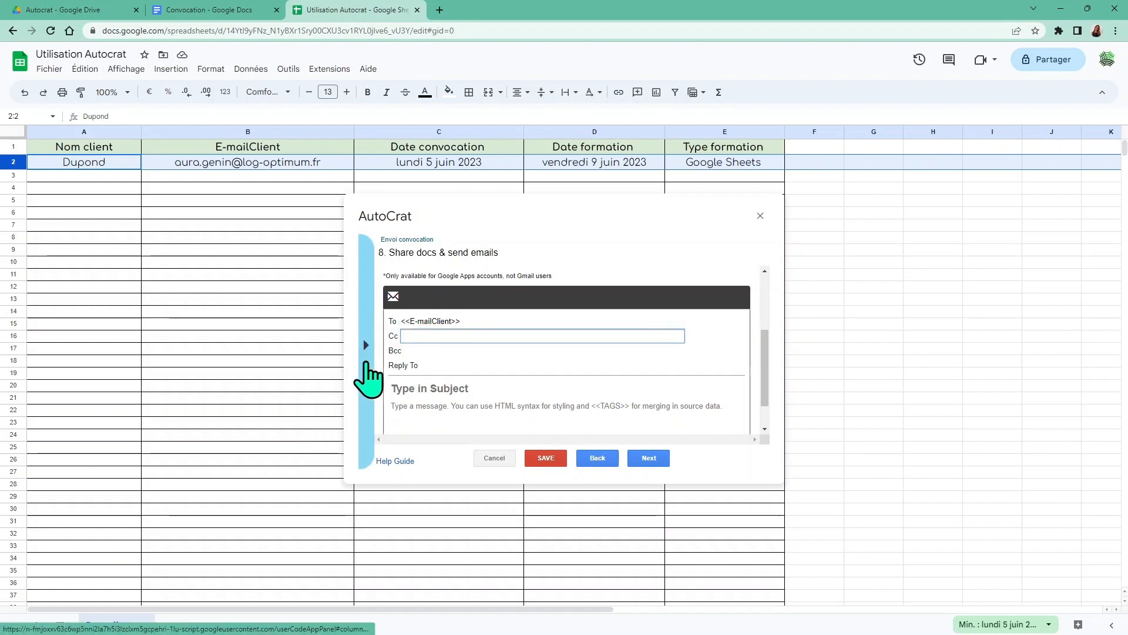
pyautogui.click(406, 393)
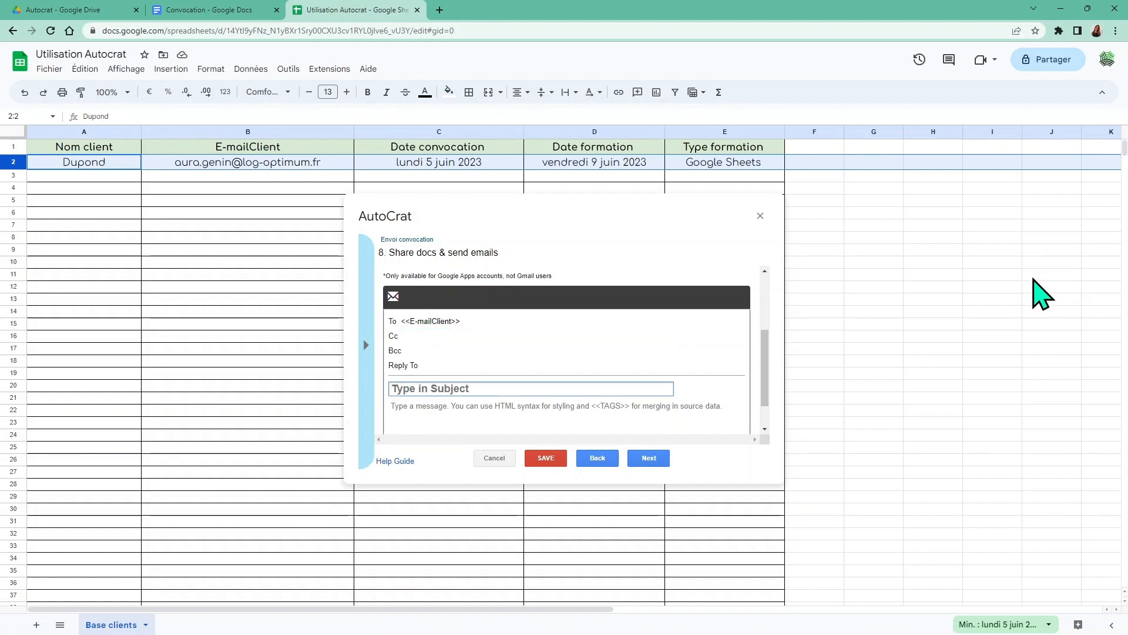
# Enter the subject 'VOTRE CONVOCATION A LA' followed by the <<Type formation >> tag
pyautogui.write('vOTRE C')
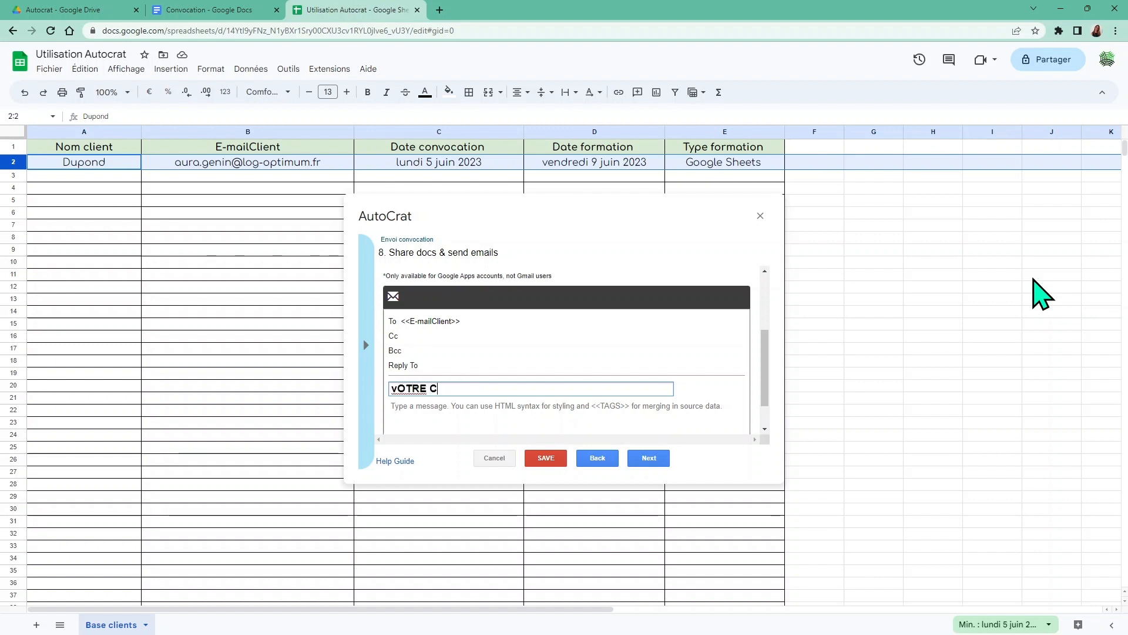
pyautogui.write('ONVOCAT')
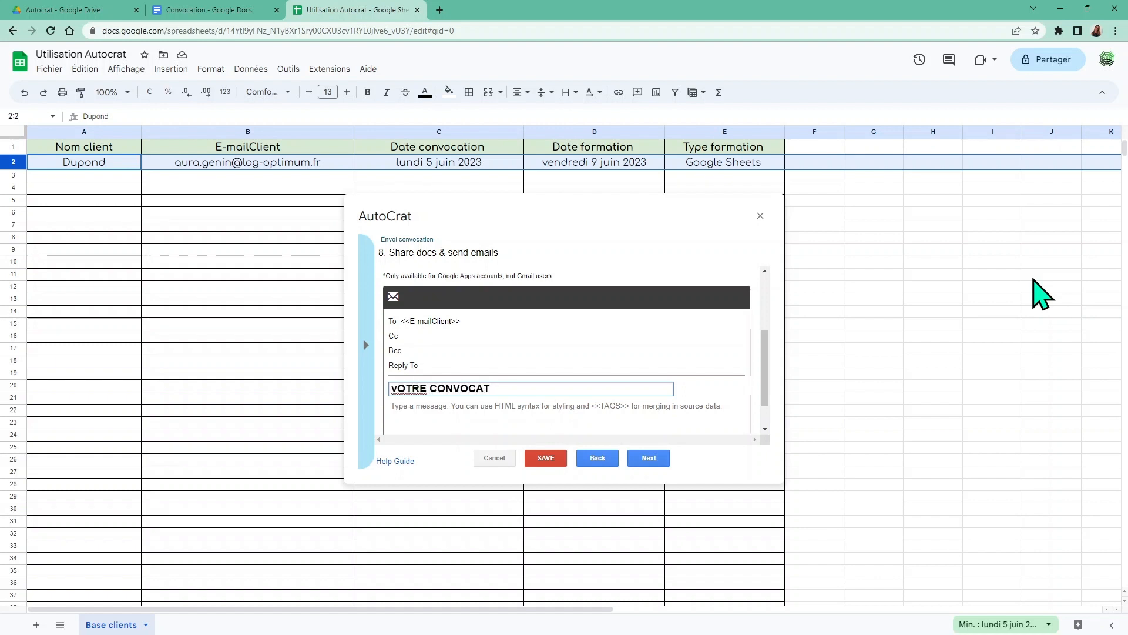
pyautogui.press('BackSpace')
pyautogui.press('BackSpace')
pyautogui.press('BackSpace')
pyautogui.press('BackSpace')
pyautogui.press('BackSpace')
pyautogui.press('BackSpace')
pyautogui.press('BackSpace')
pyautogui.press('BackSpace')
pyautogui.press('BackSpace')
pyautogui.press('BackSpace')
pyautogui.press('BackSpace')
pyautogui.press('BackSpace')
pyautogui.press('BackSpace')
pyautogui.press('BackSpace')
pyautogui.press('BackSpace')
pyautogui.press('BackSpace')
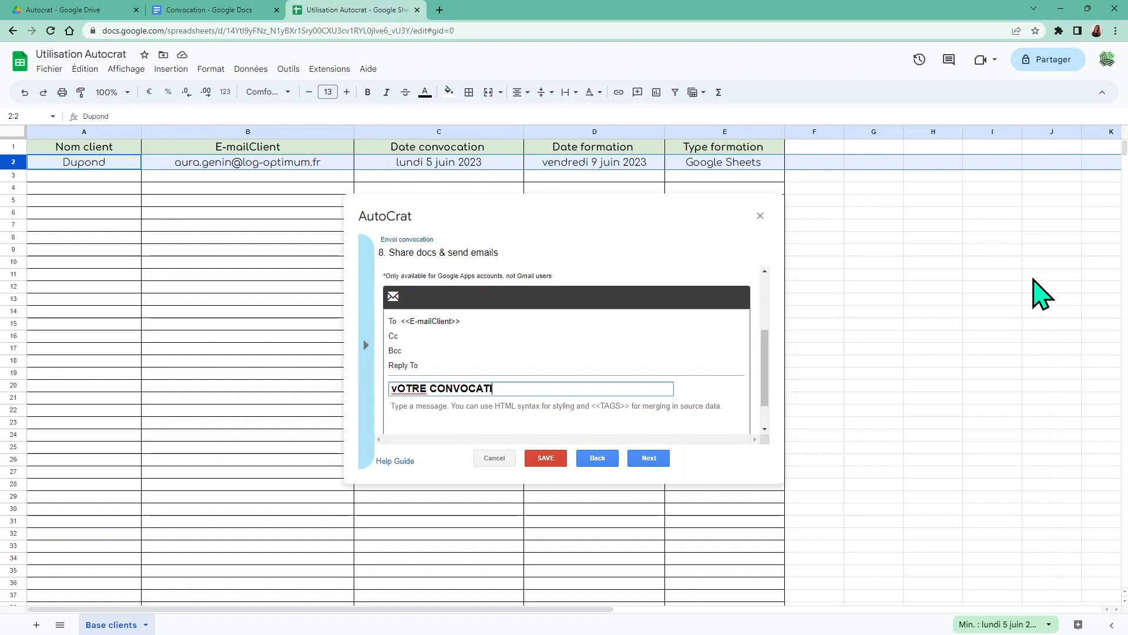
pyautogui.write('V')
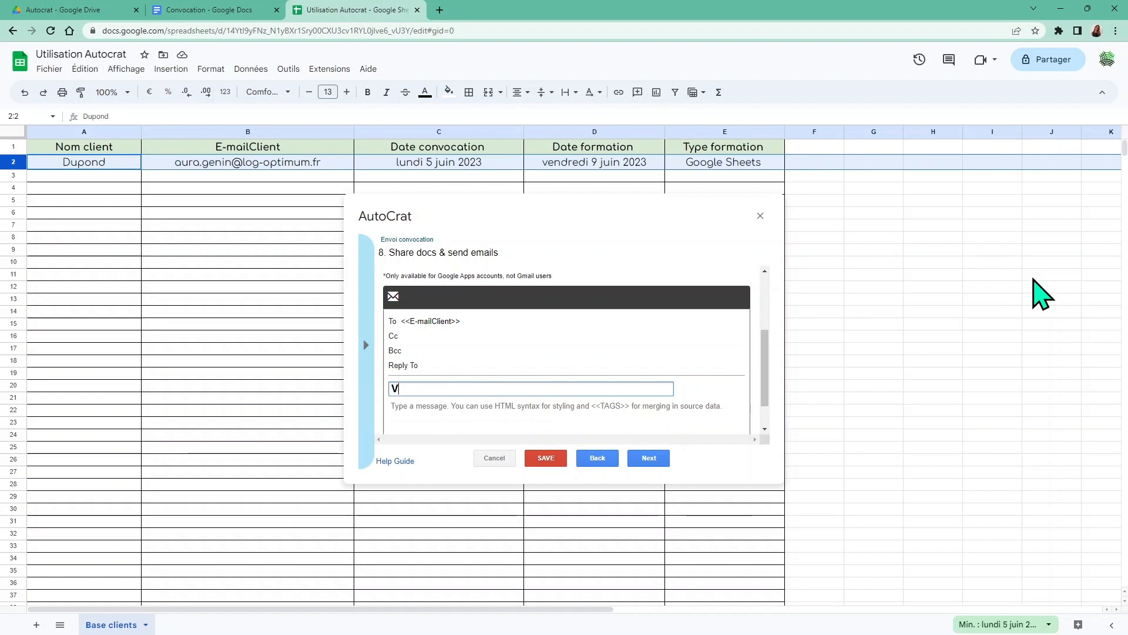
pyautogui.write('OTRE CONV')
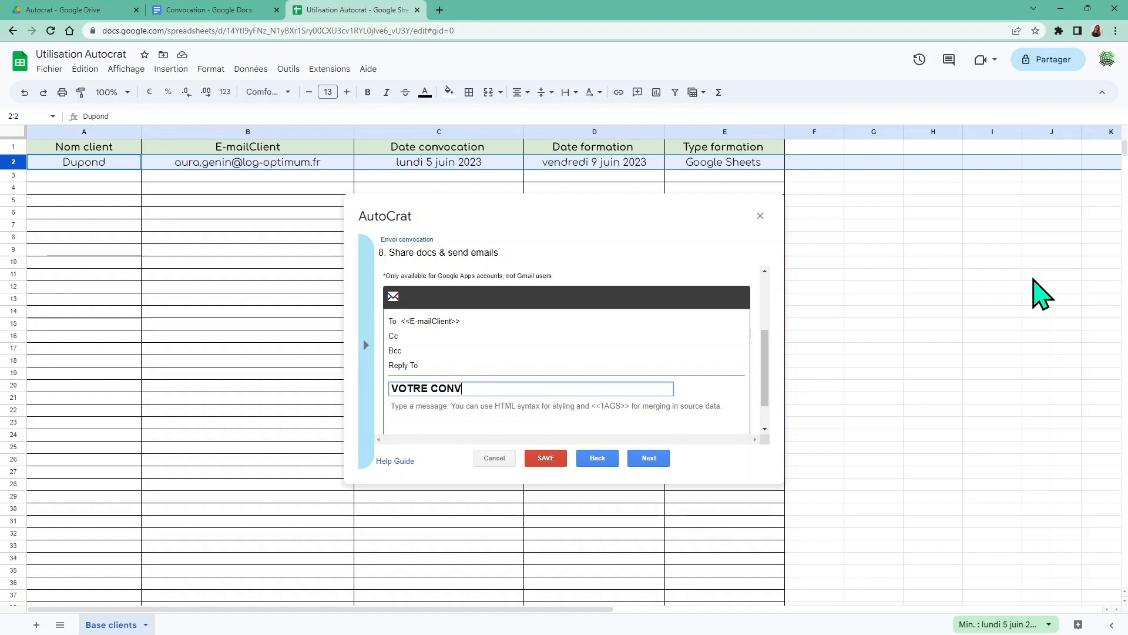
pyautogui.write('OC')
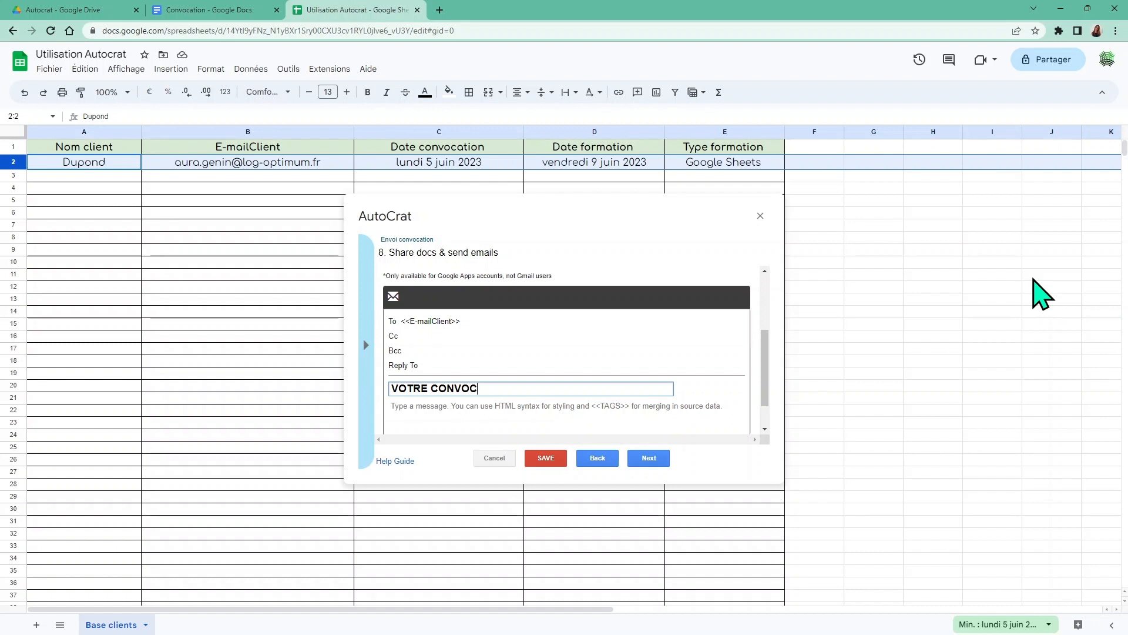
pyautogui.write('ATION')
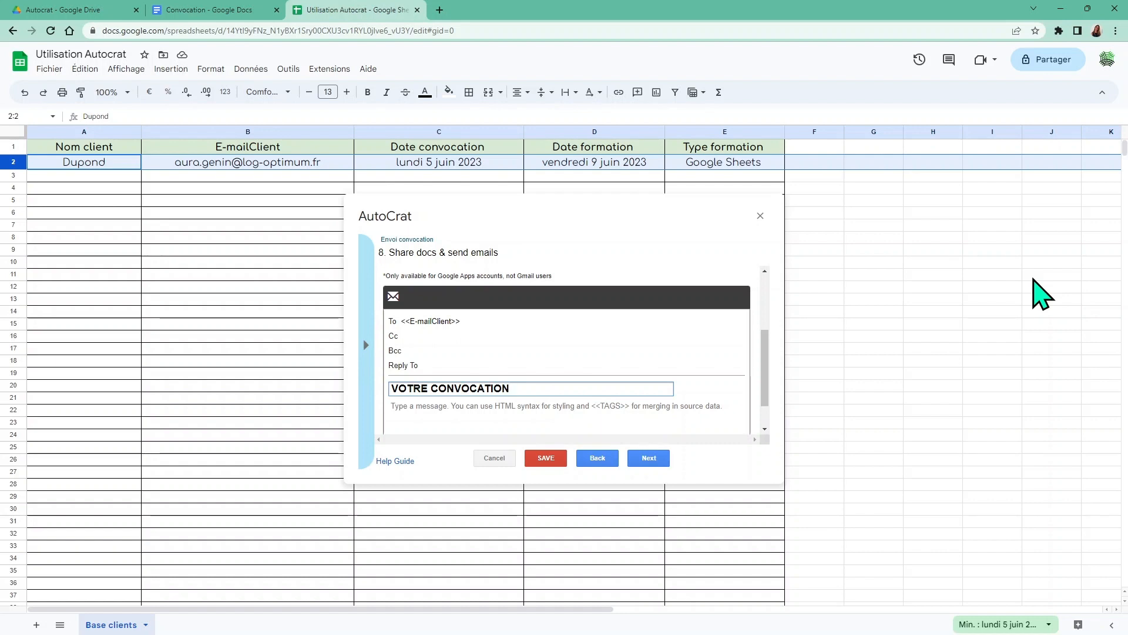
pyautogui.write('A LA')
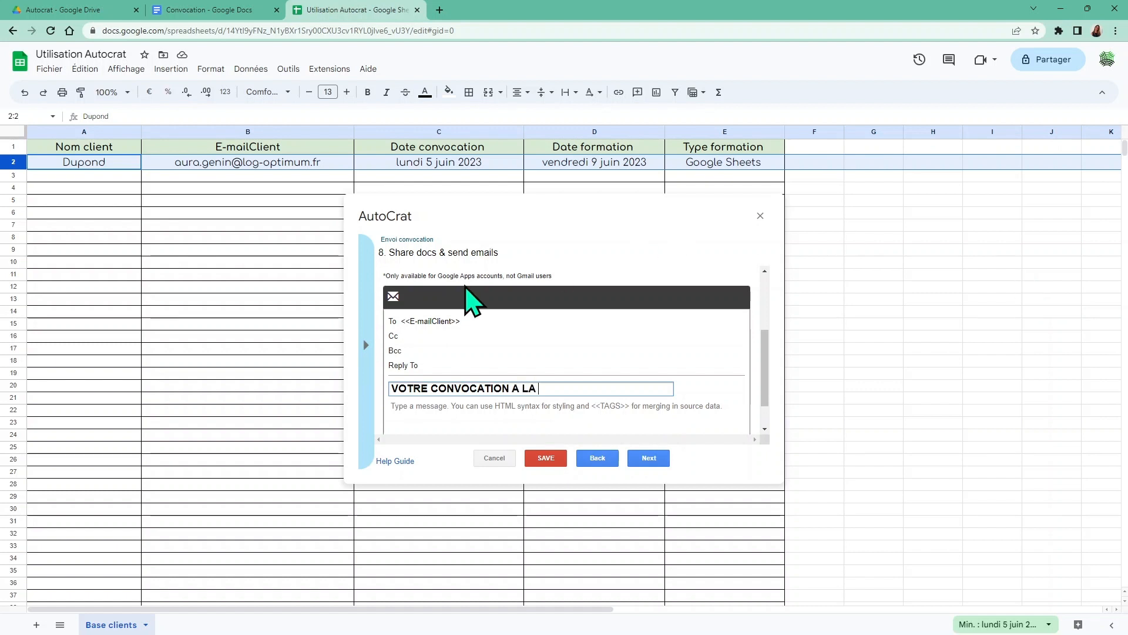
pyautogui.click(364, 350)
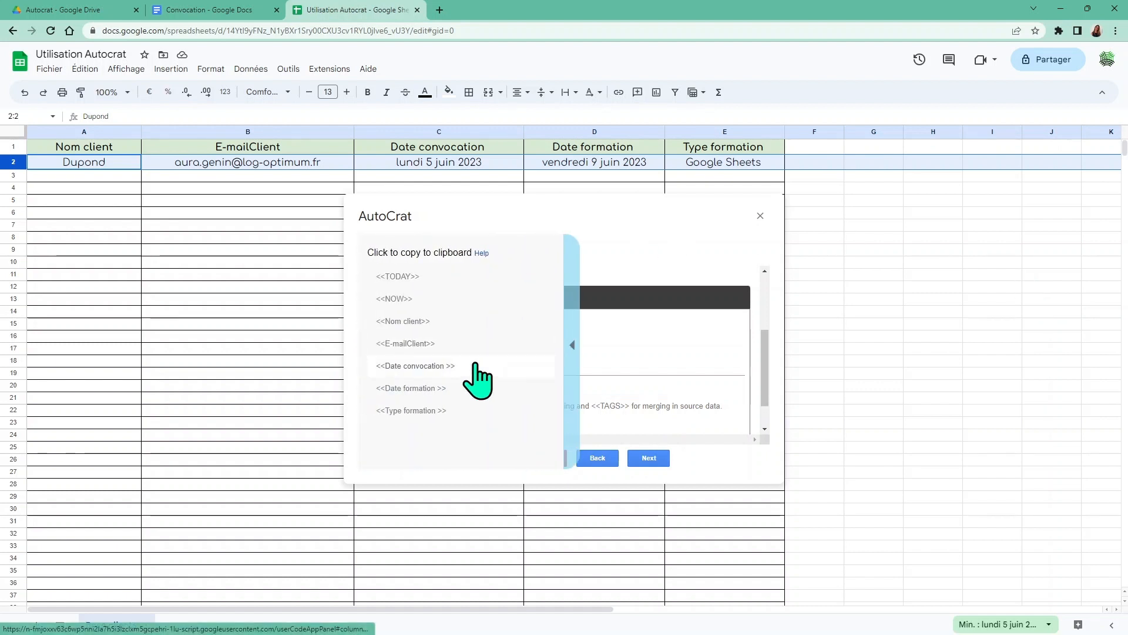
pyautogui.click(438, 410)
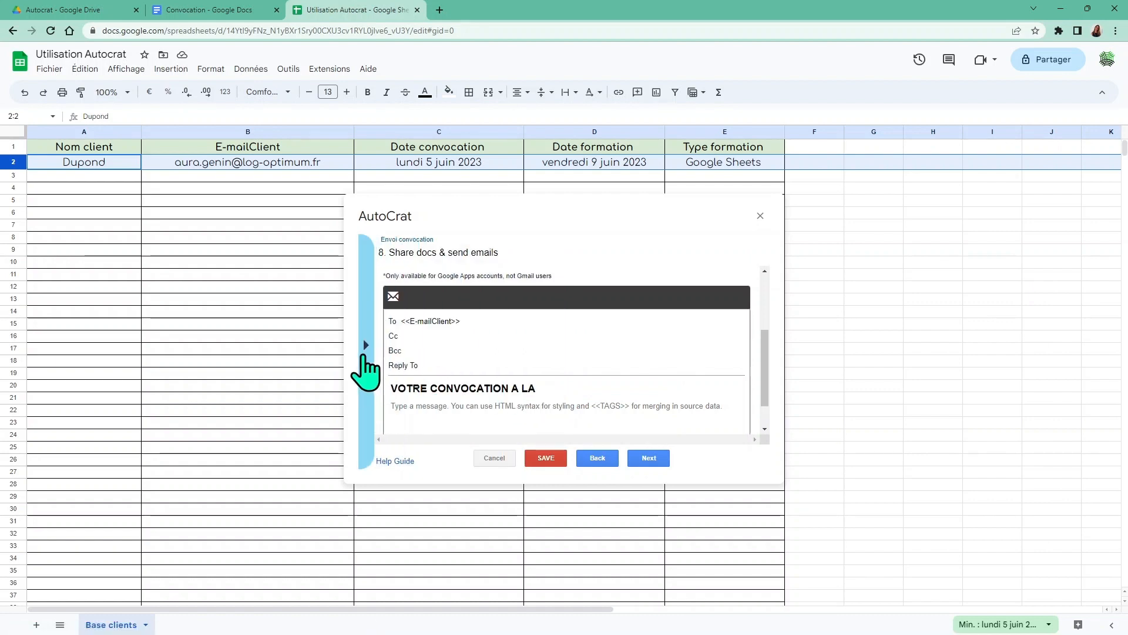
pyautogui.click(564, 386)
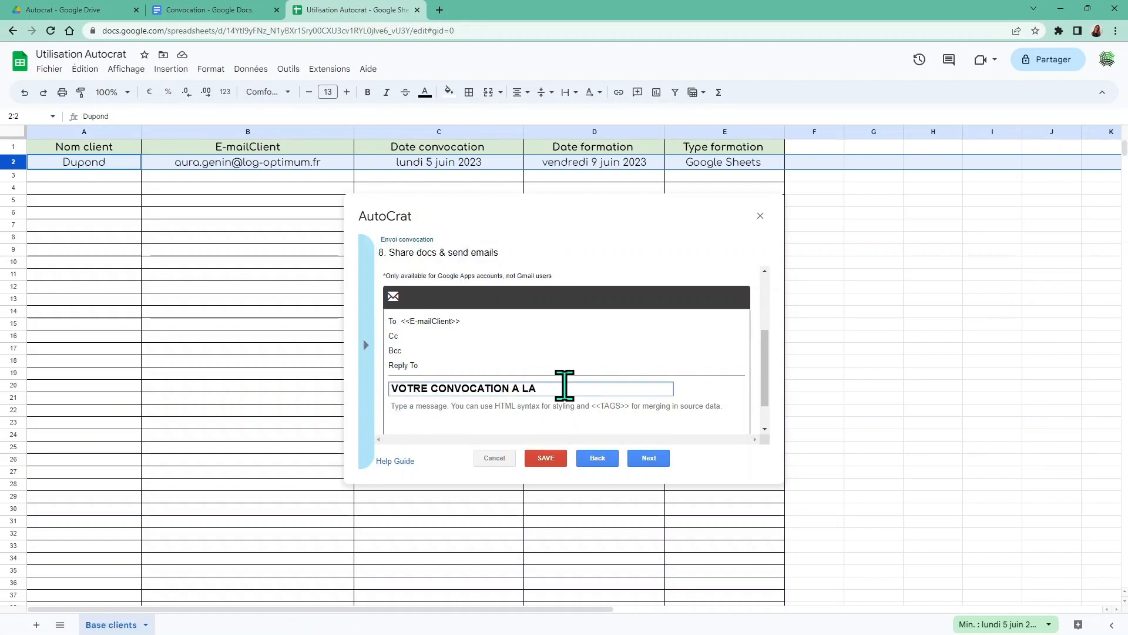
pyautogui.write('<<Type formation >>')
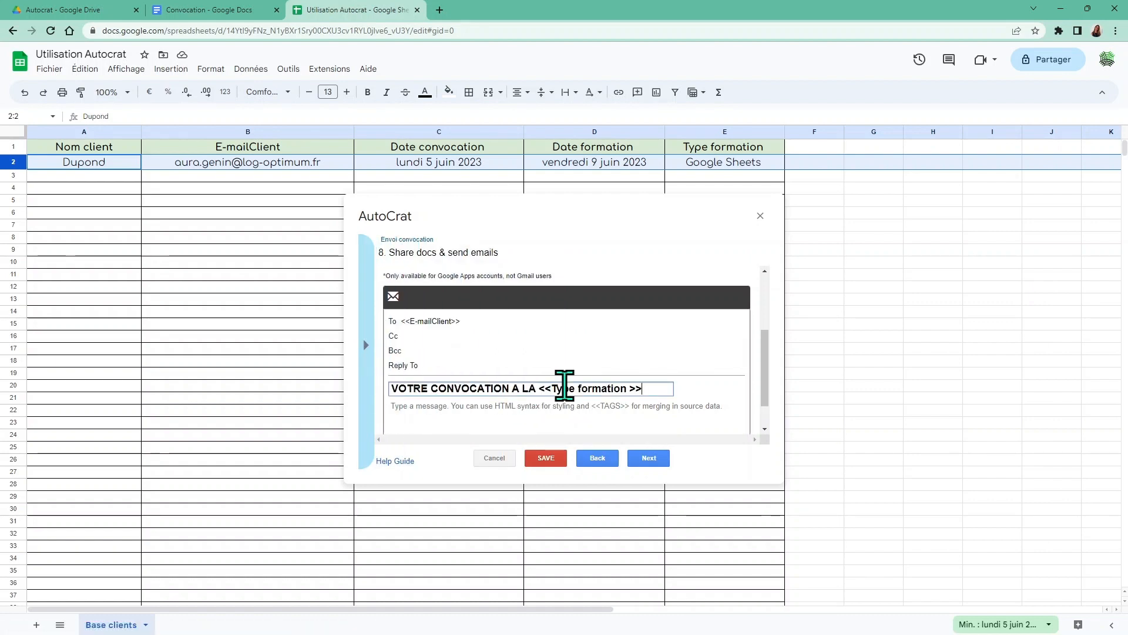
pyautogui.click(416, 415)
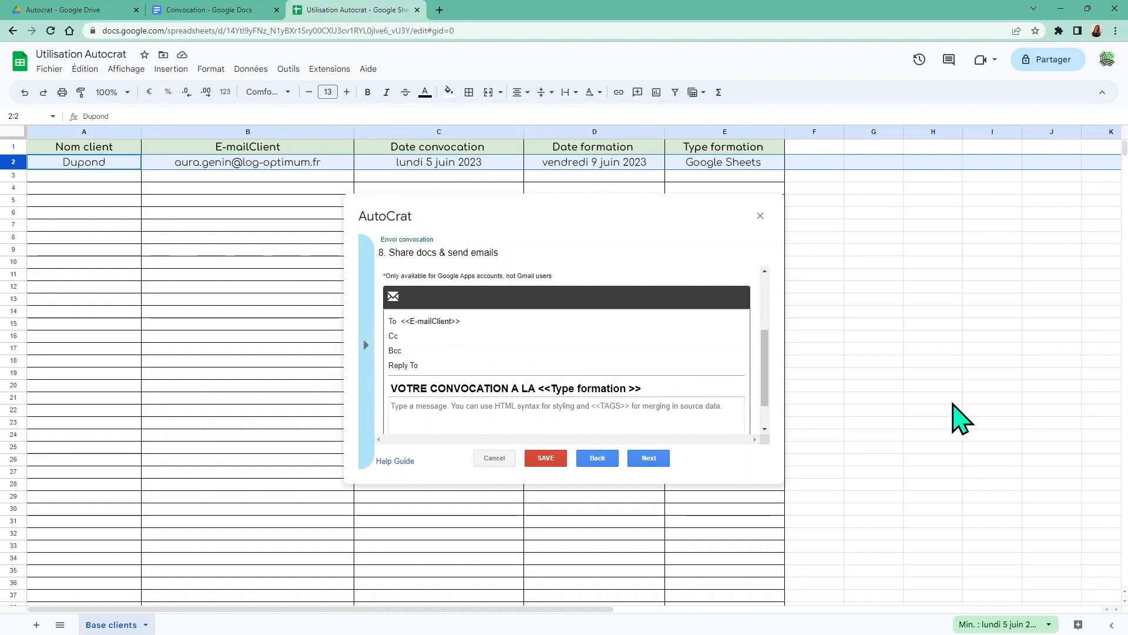
pyautogui.write('b')
pyautogui.press('BackSpace')
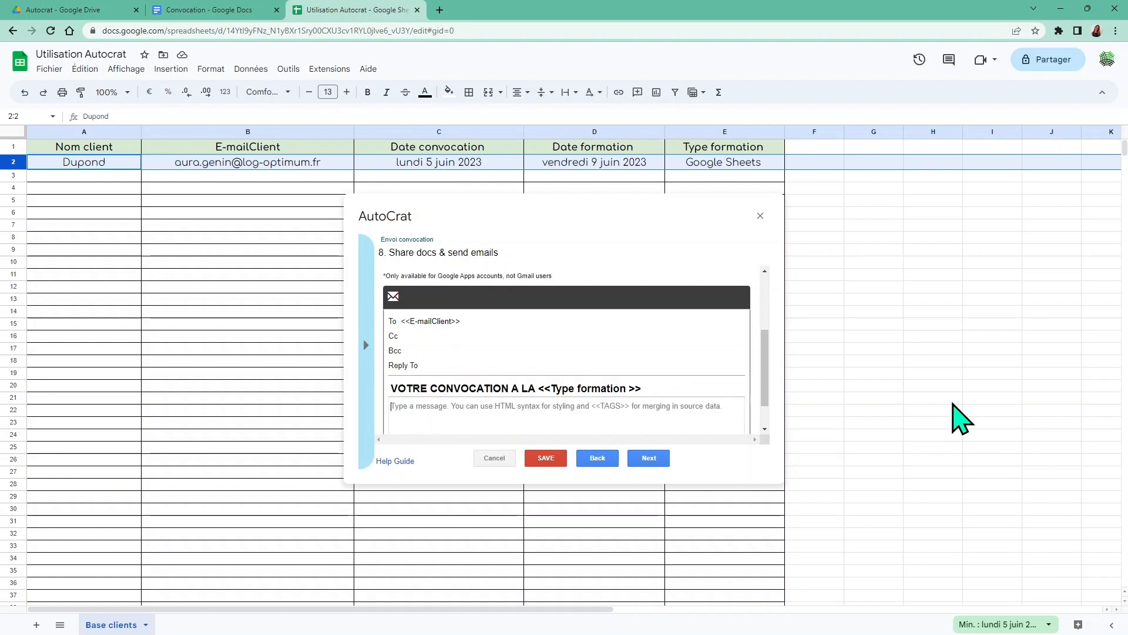
# Write 'Bonjour <<Nom client>>' and 'Je vous prie de trouver ci-joint votre convocation à votre <<Type formation >>'
pyautogui.write('Bonjo')
pyautogui.write('ur')
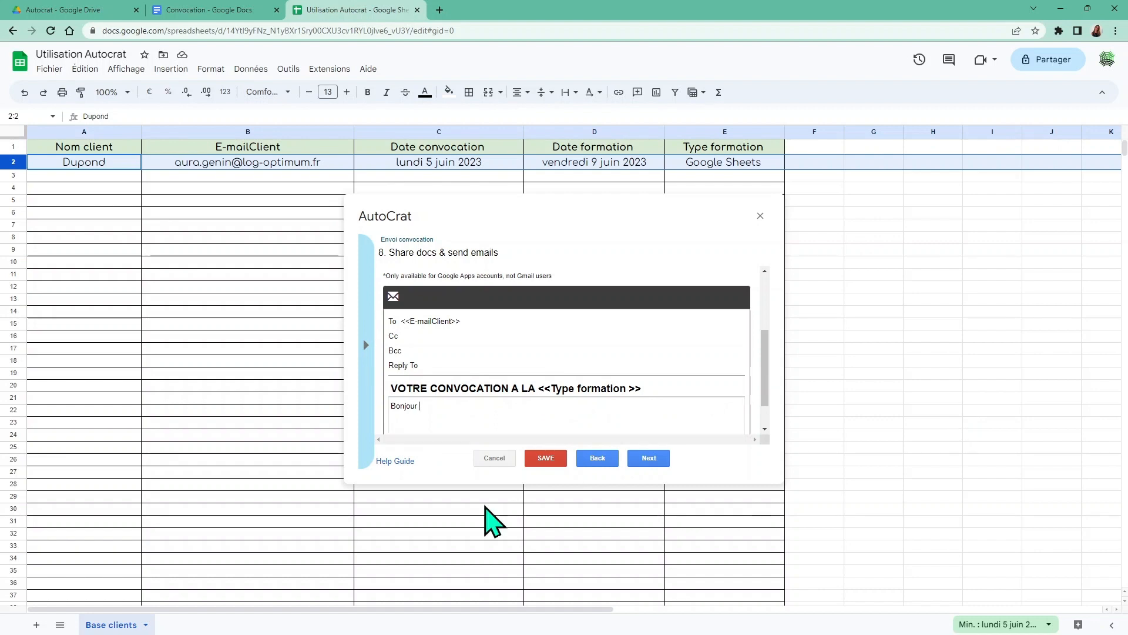
pyautogui.click(367, 344)
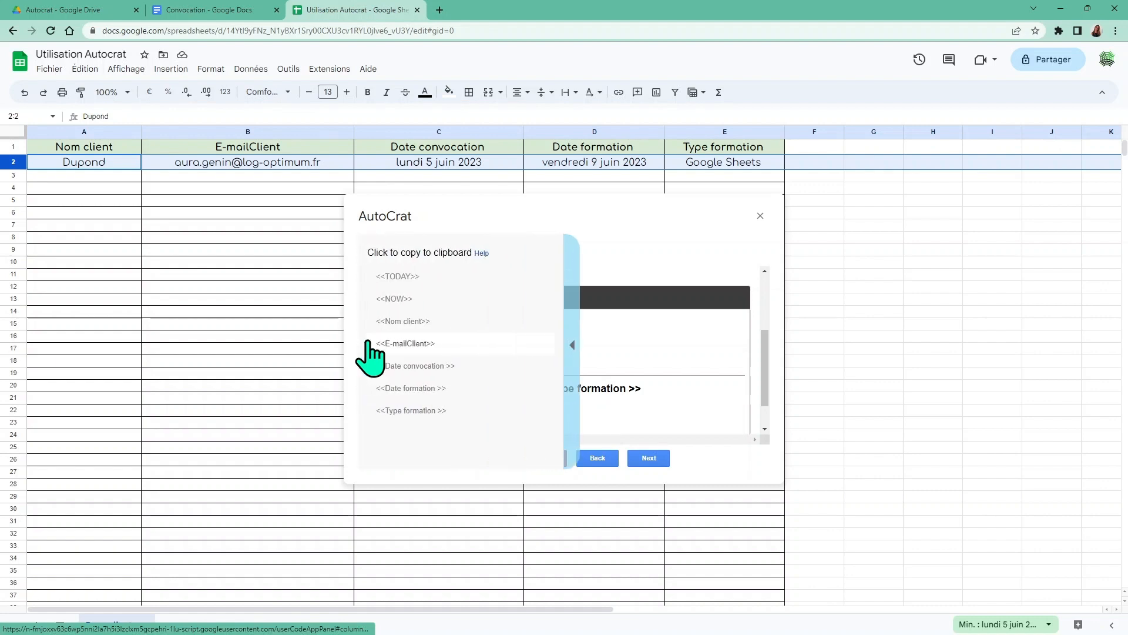
pyautogui.click(411, 322)
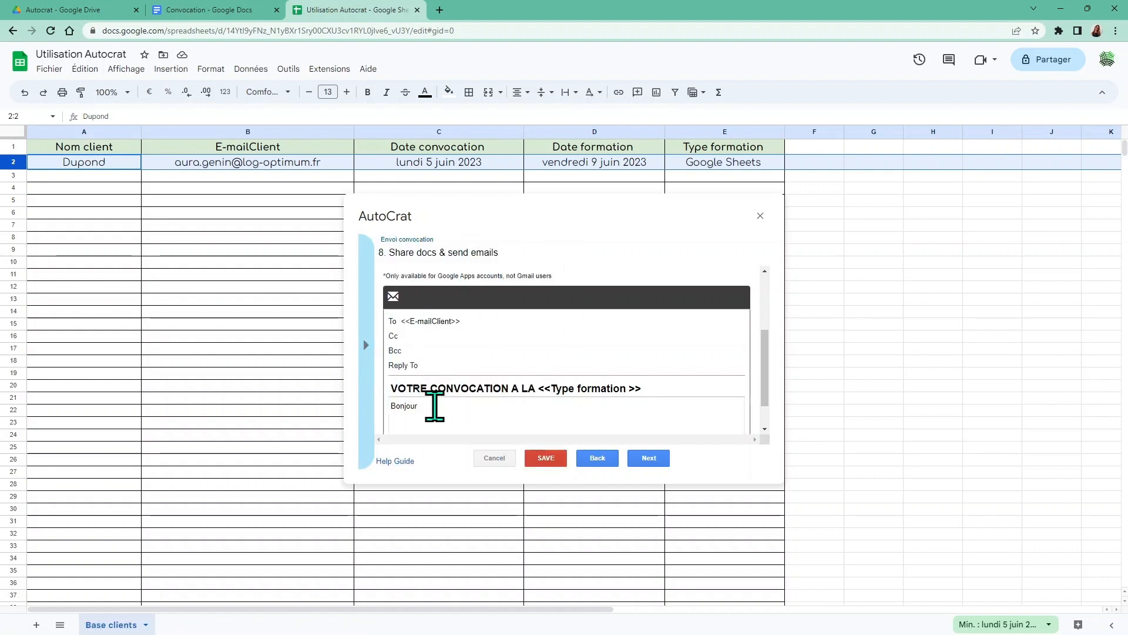
pyautogui.write('<<Nom client>>')
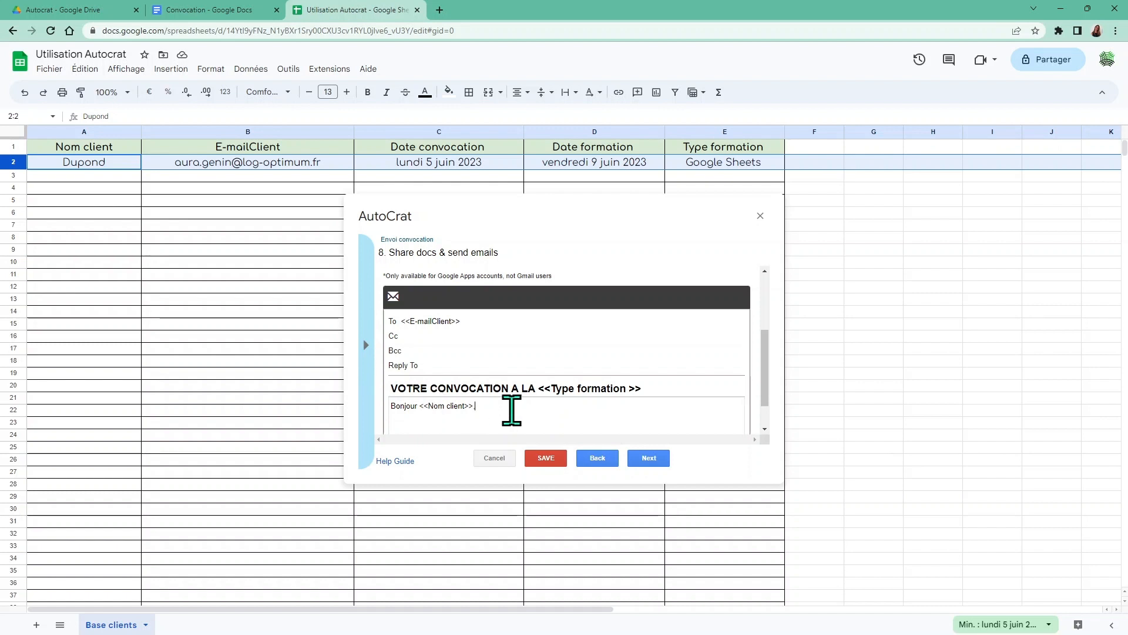
pyautogui.press('Return')
pyautogui.press('Return')
pyautogui.write('Je ')
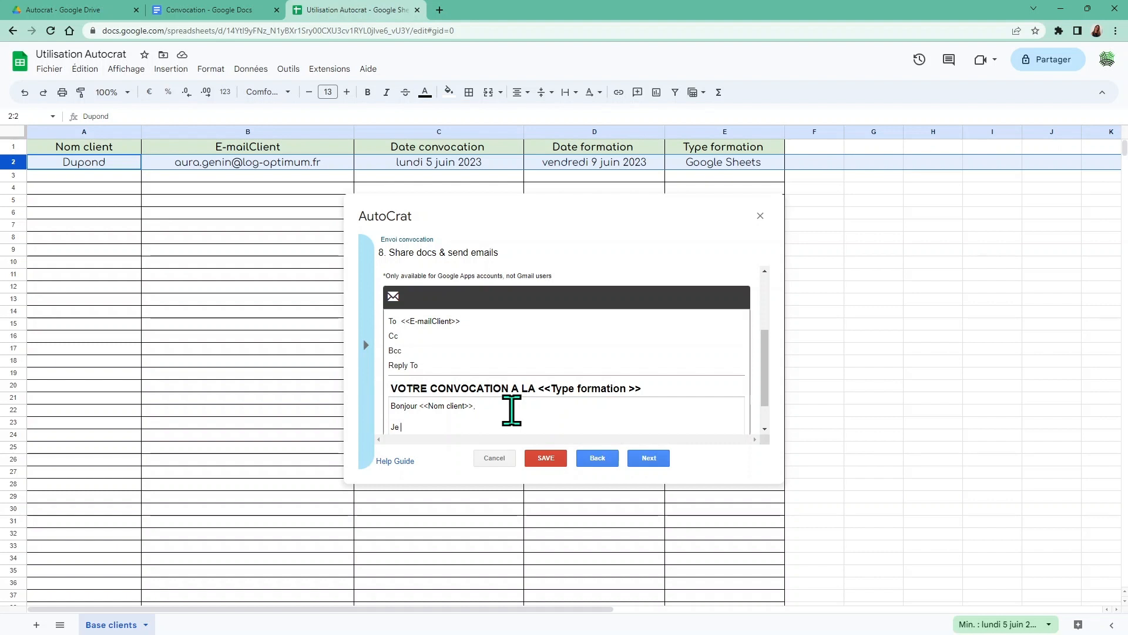
pyautogui.write('vous prie')
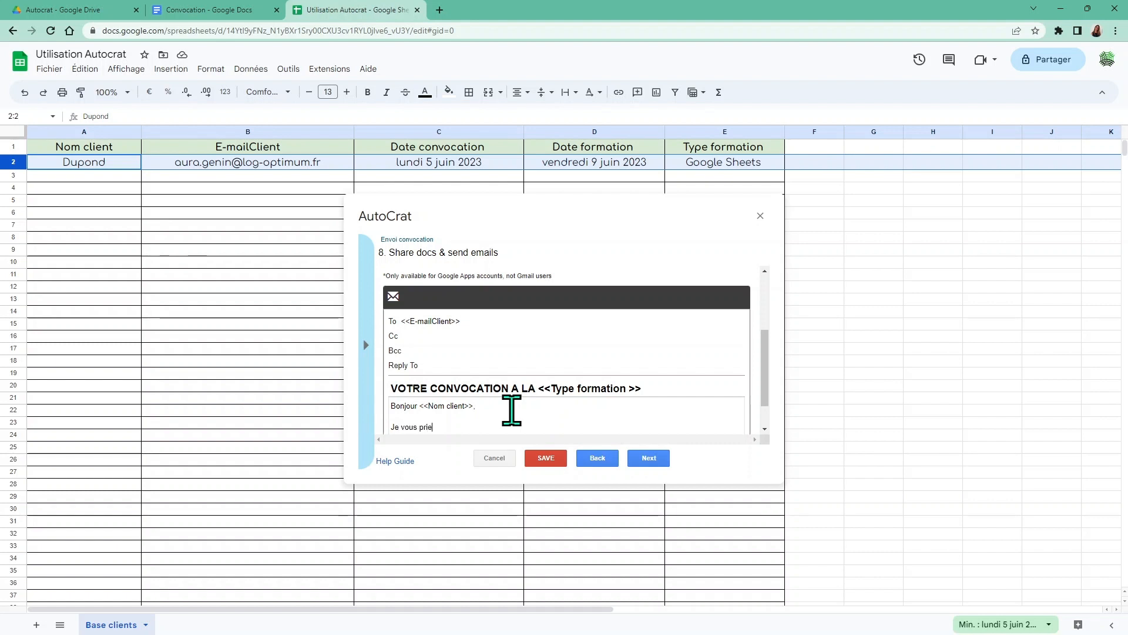
pyautogui.write(' de trouver ')
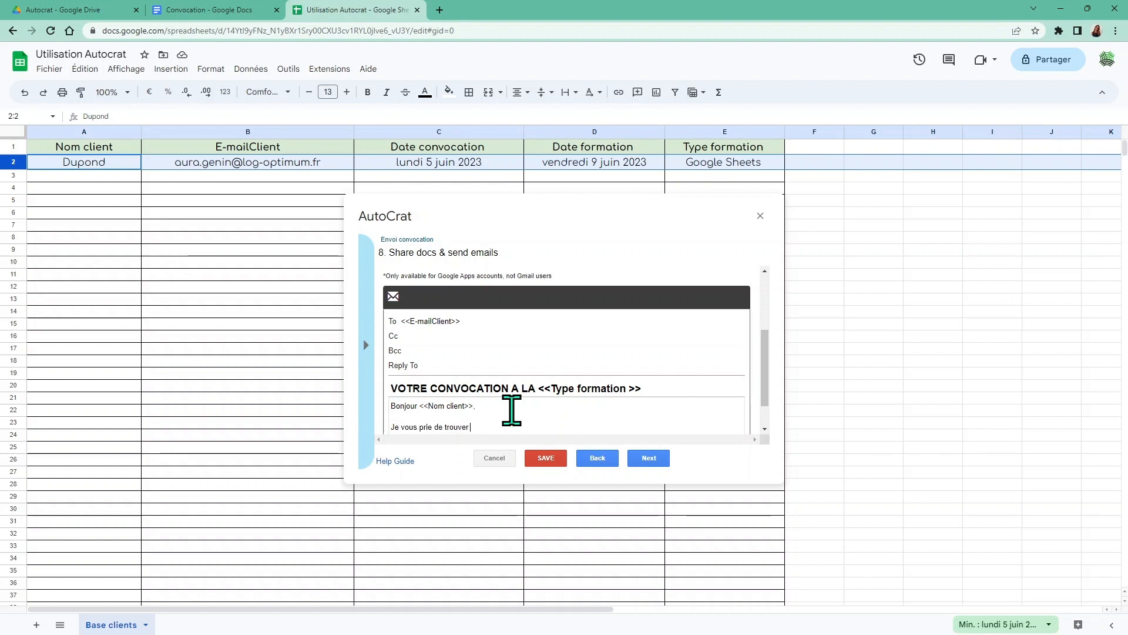
pyautogui.write('ci-joint votre c')
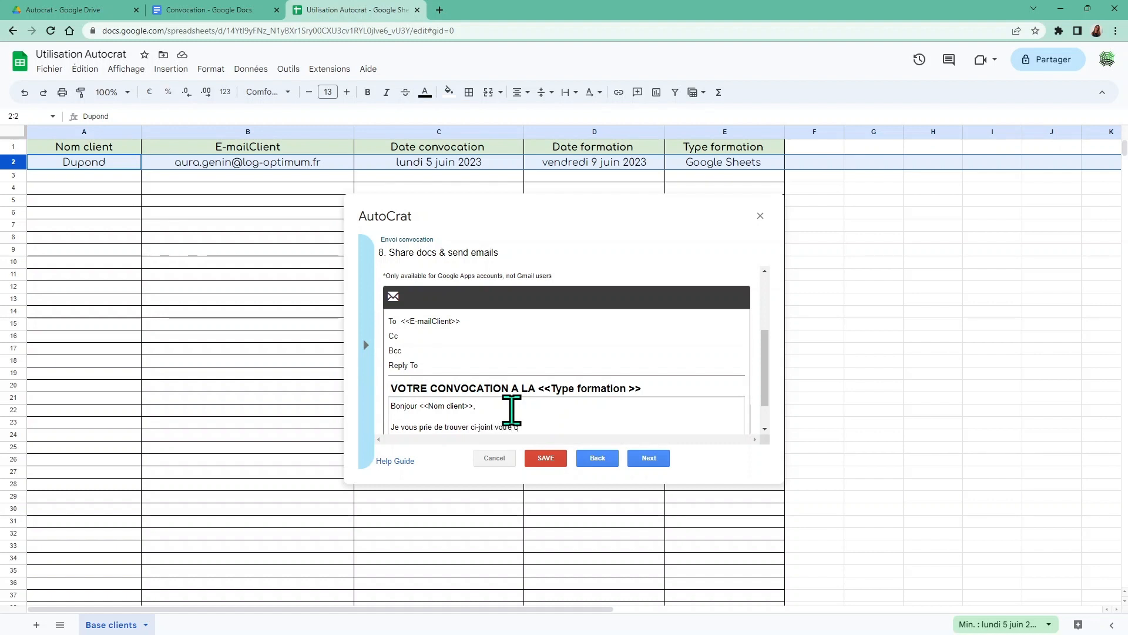
pyautogui.write('onvoc')
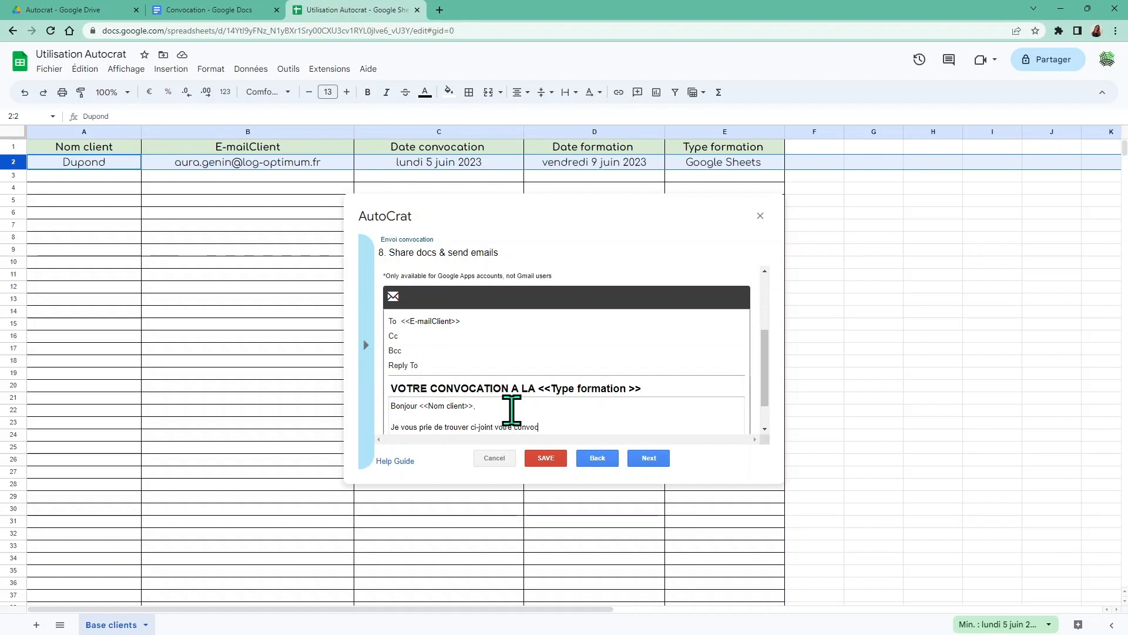
pyautogui.write('ation à ')
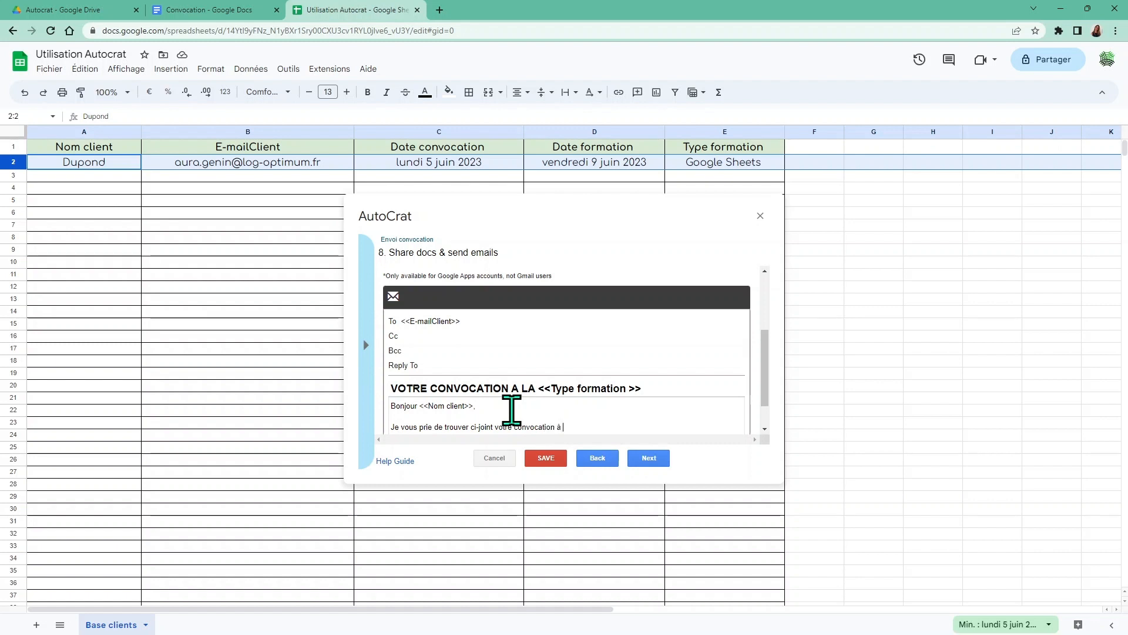
pyautogui.write('votre for')
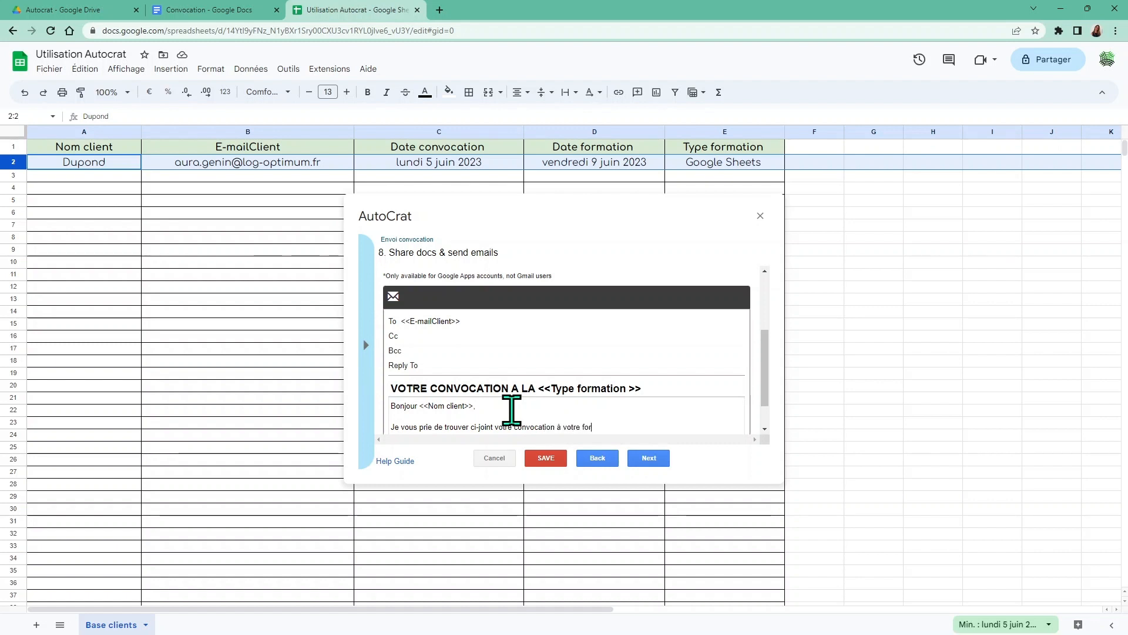
pyautogui.write('mation')
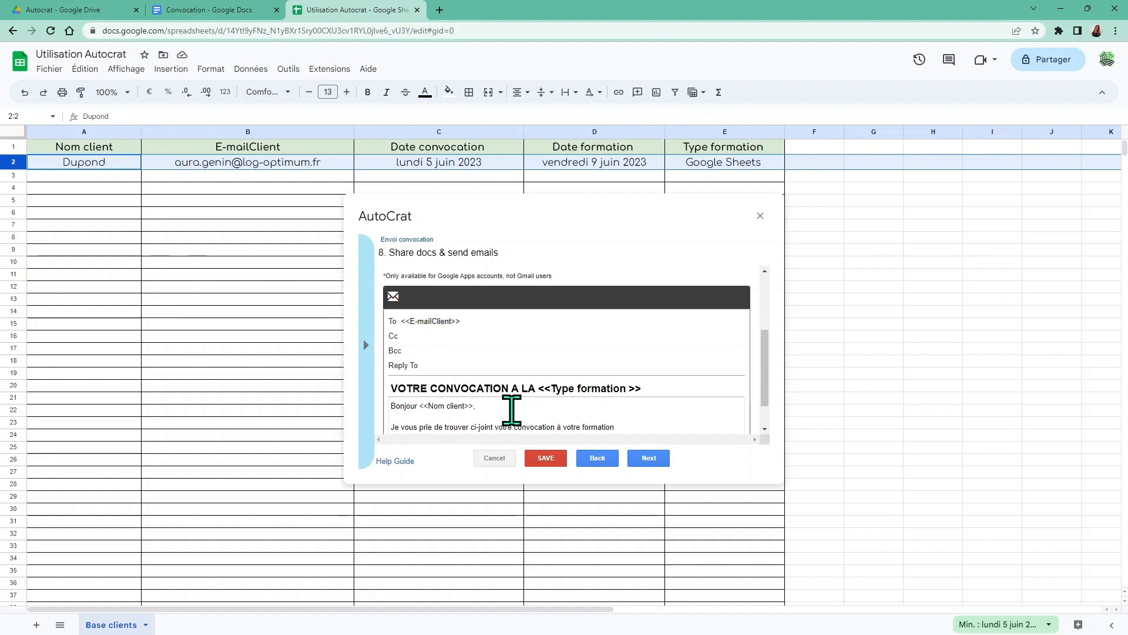
pyautogui.press('BackSpace')
pyautogui.press('BackSpace')
pyautogui.press('BackSpace')
pyautogui.press('BackSpace')
pyautogui.press('BackSpace')
pyautogui.press('BackSpace')
pyautogui.press('BackSpace')
pyautogui.press('BackSpace')
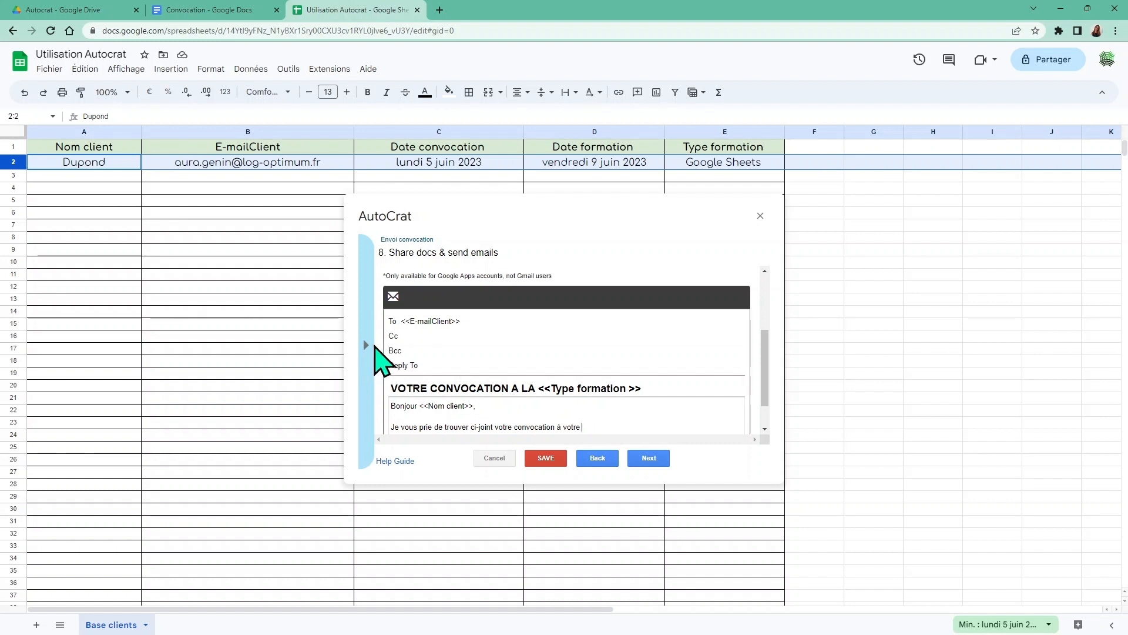
pyautogui.click(366, 346)
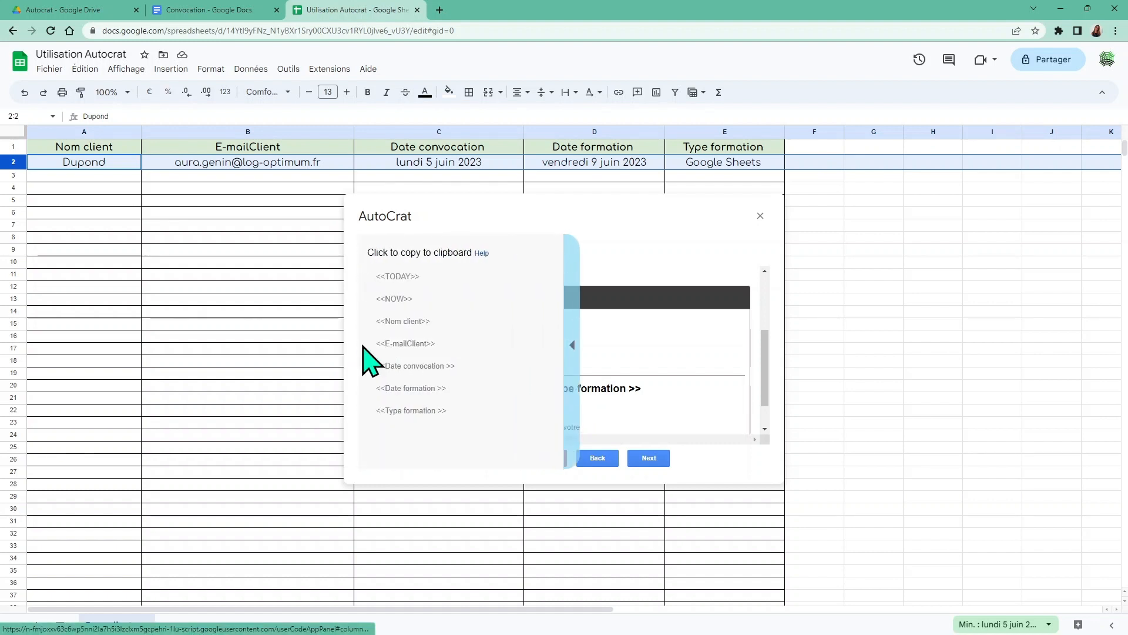
pyautogui.click(425, 411)
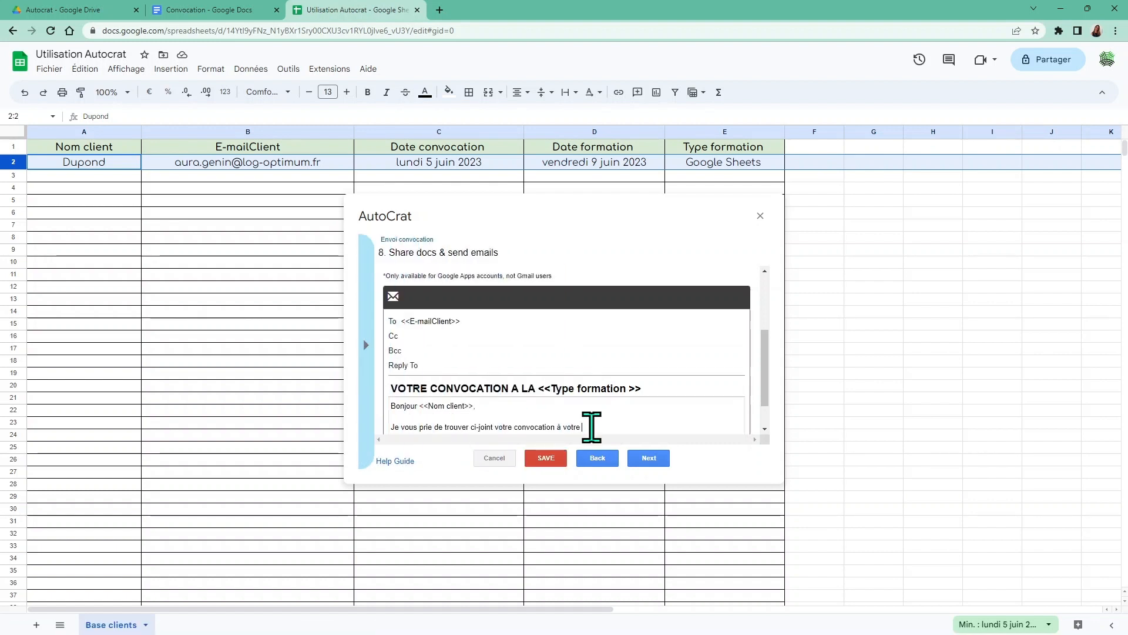
pyautogui.write('<<Type formation >>')
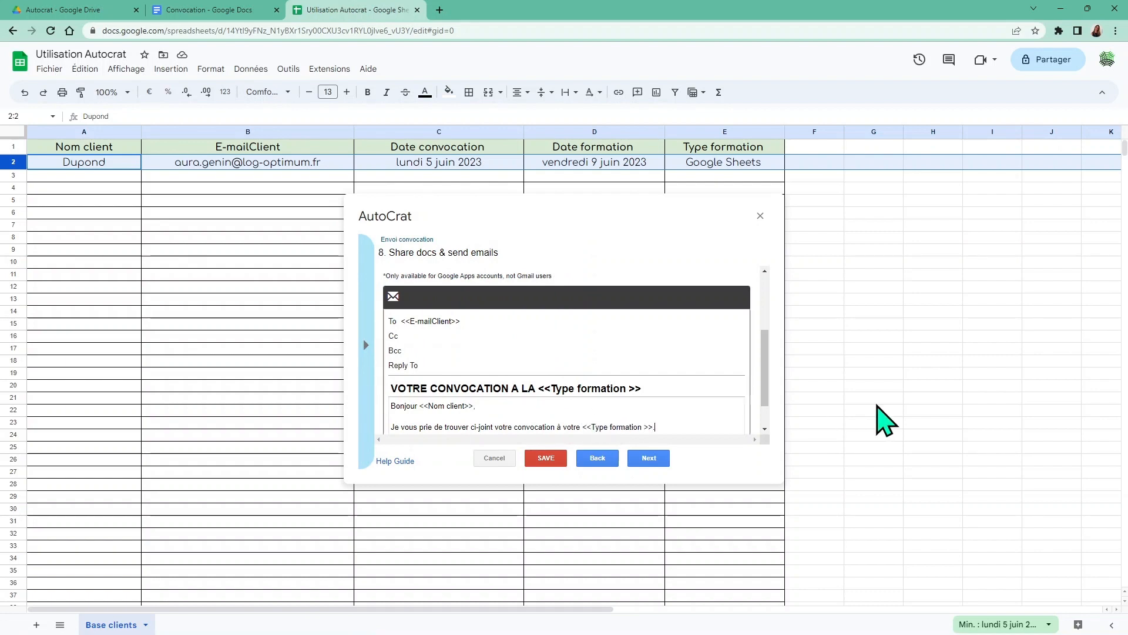
# Add 'Je vous remercie de votre confiance,', 'Cordialement,' and the sender's signature name
pyautogui.press('Return')
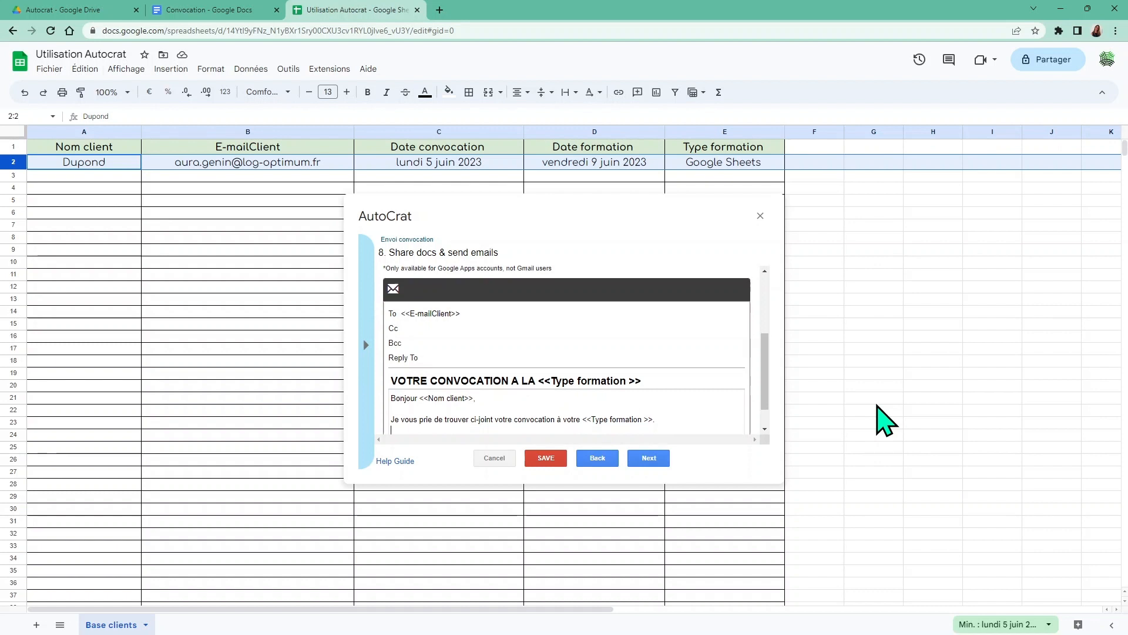
pyautogui.press('Return')
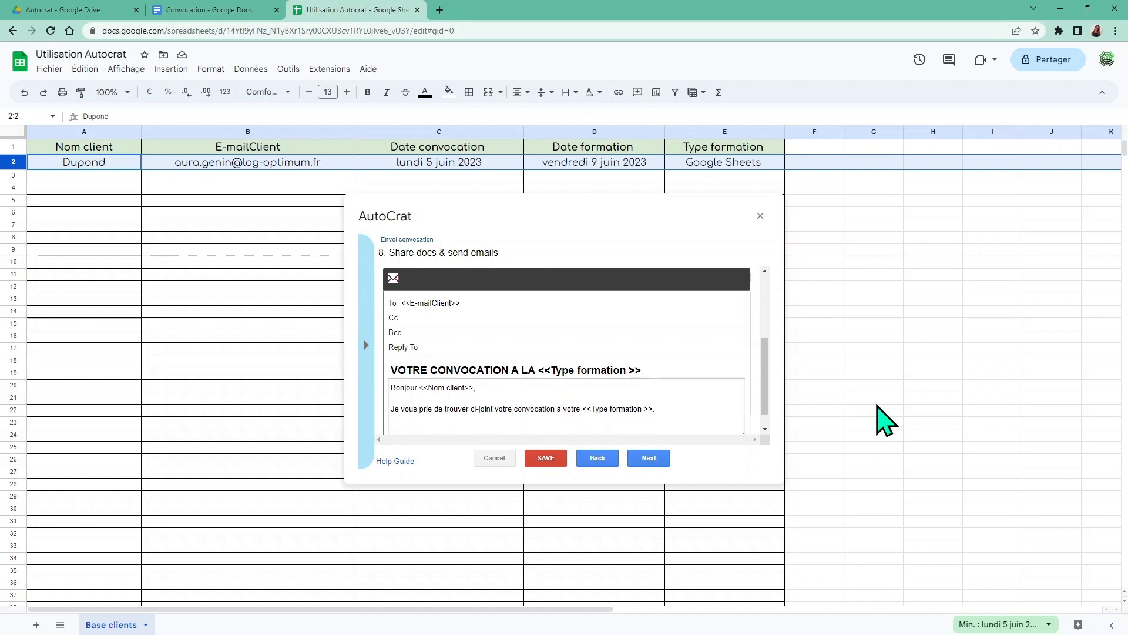
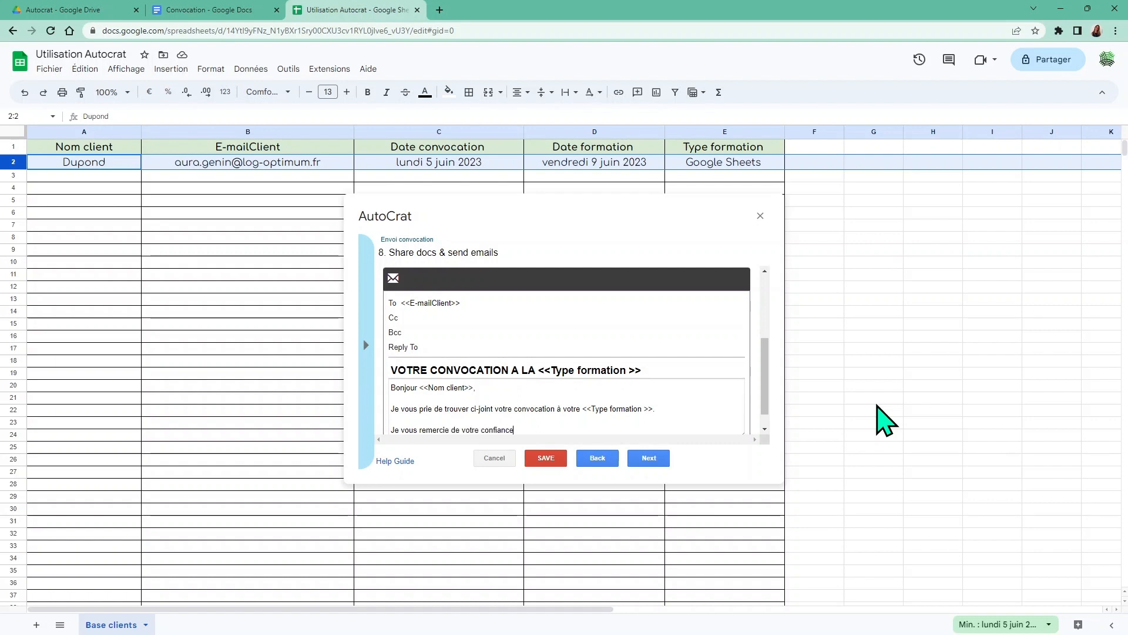
pyautogui.press('Return')
pyautogui.press('Return')
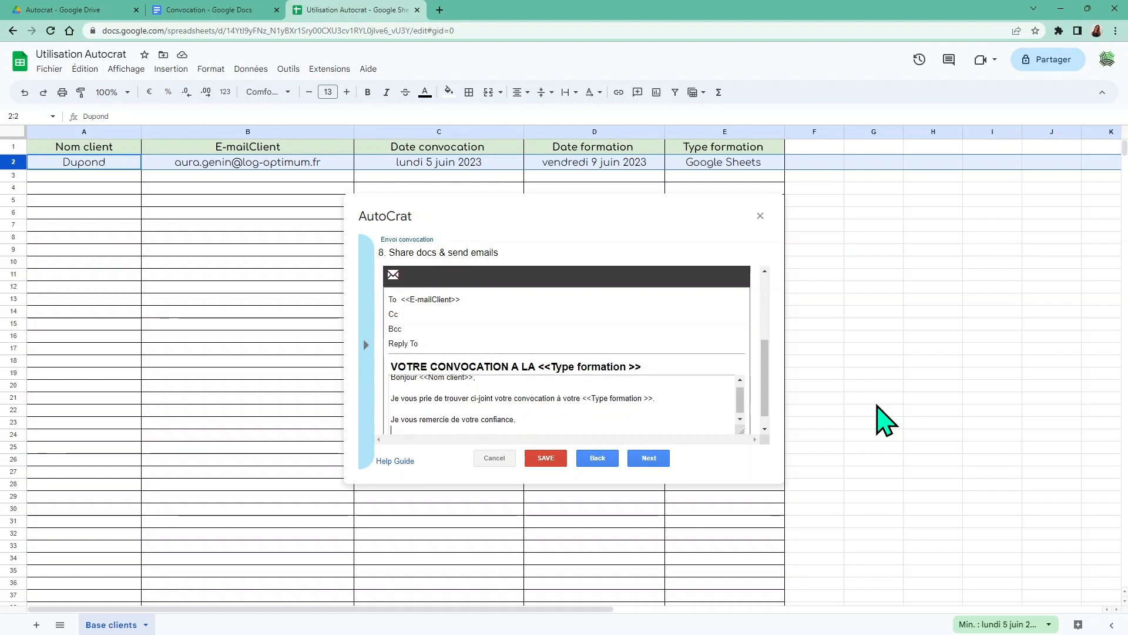
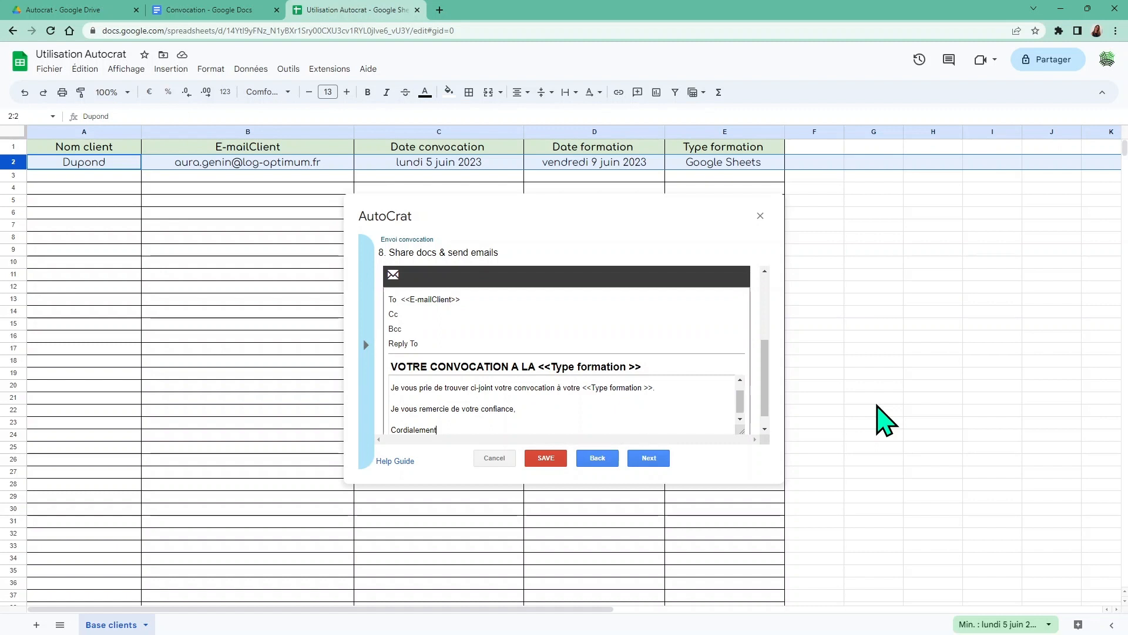
pyautogui.press('Return')
pyautogui.press('Return')
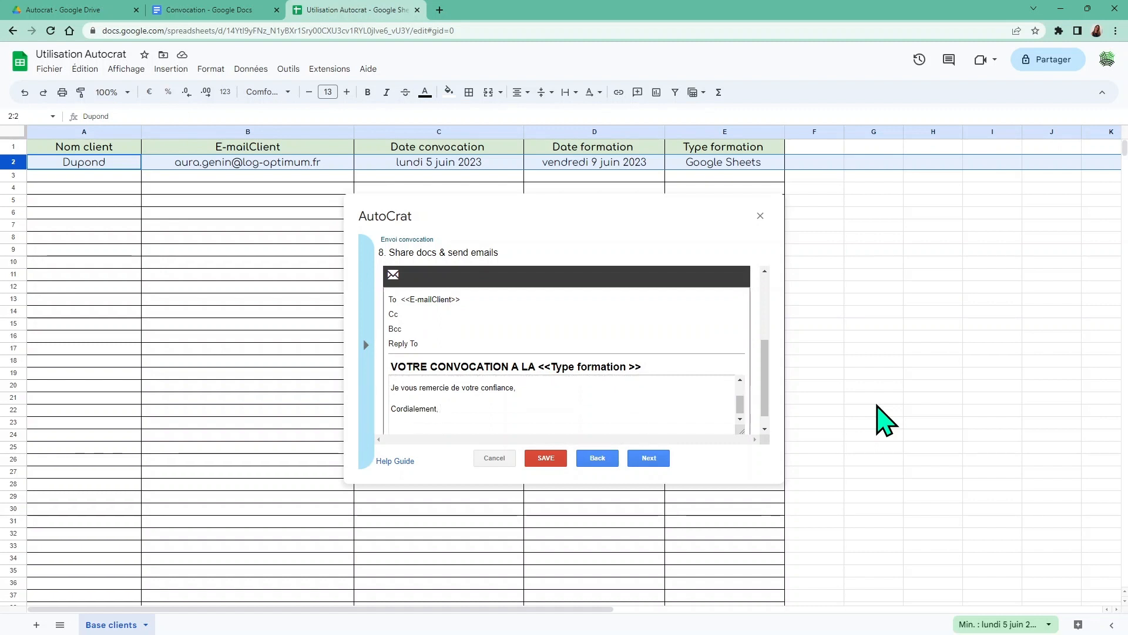
pyautogui.press('BackSpace')
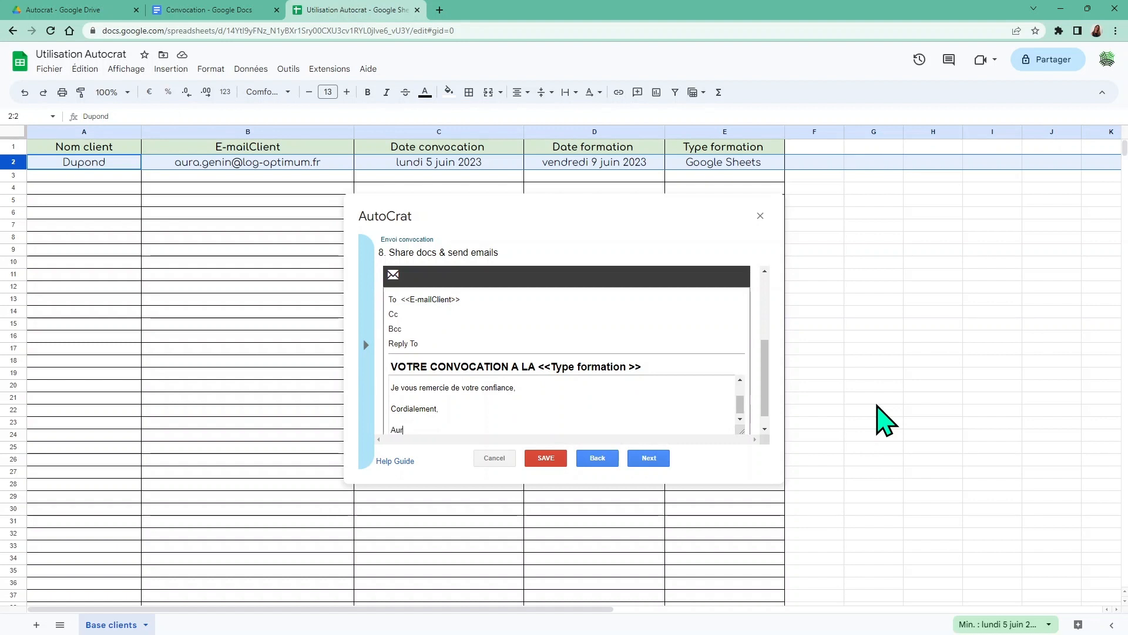
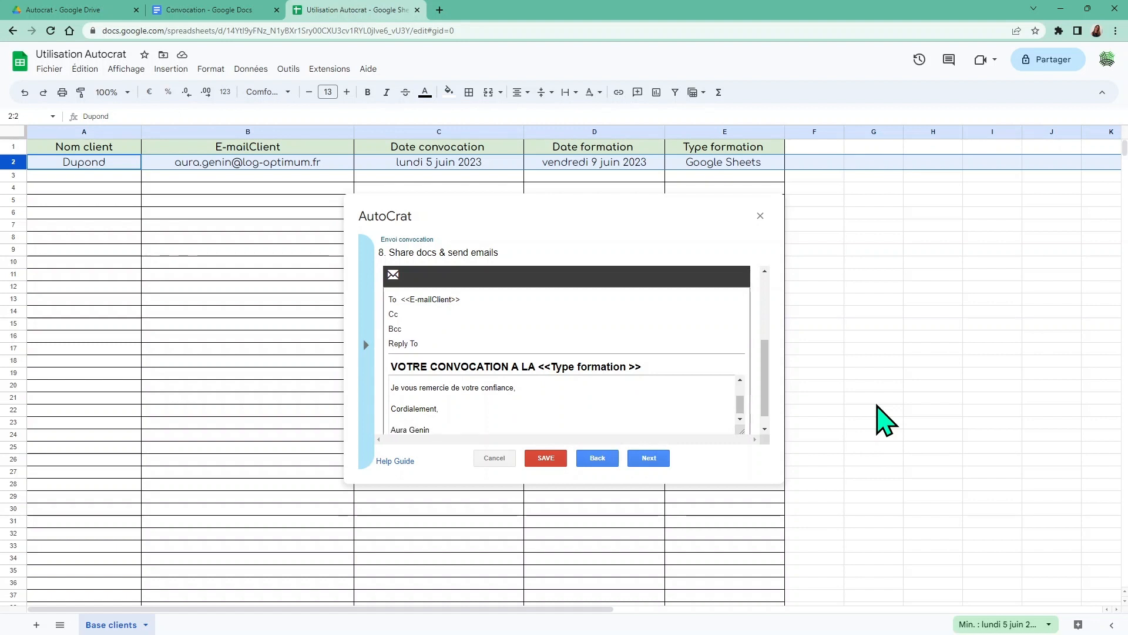
# Save the Envoi convocation job with no triggers, close AutoCrat and select cell A3
pyautogui.click(645, 458)
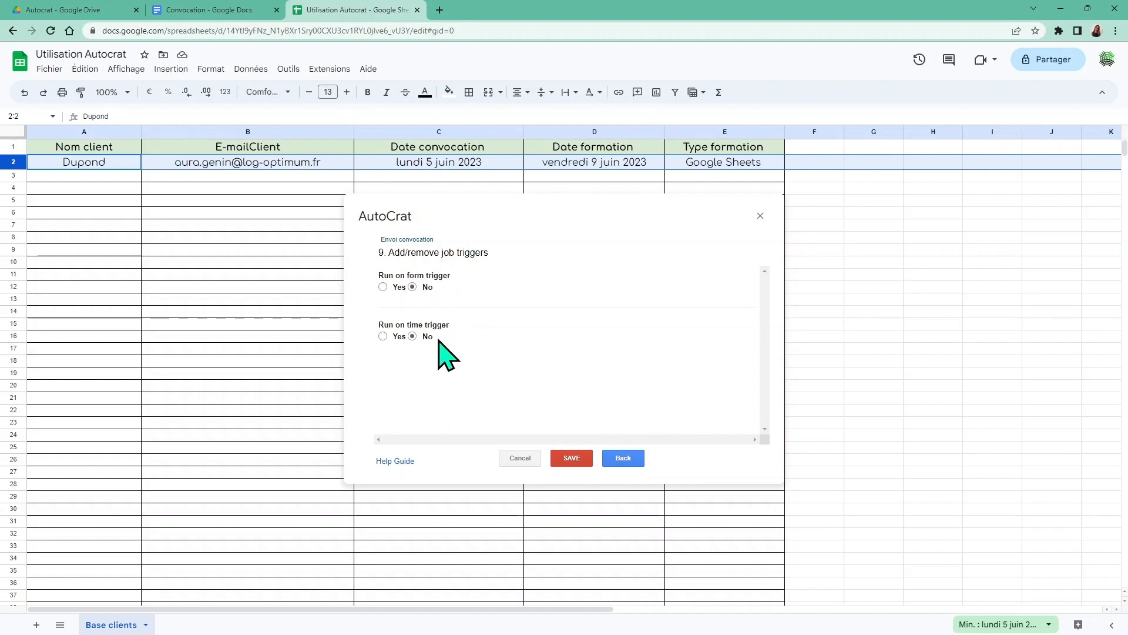
pyautogui.click(569, 459)
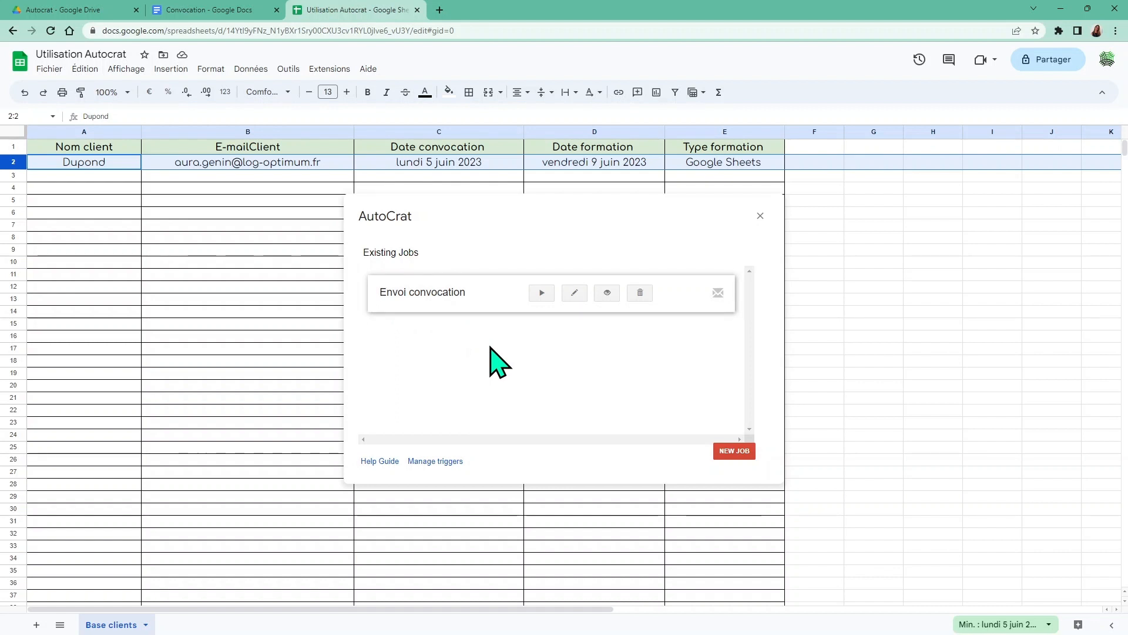
pyautogui.click(761, 216)
pyautogui.click(866, 301)
pyautogui.click(94, 176)
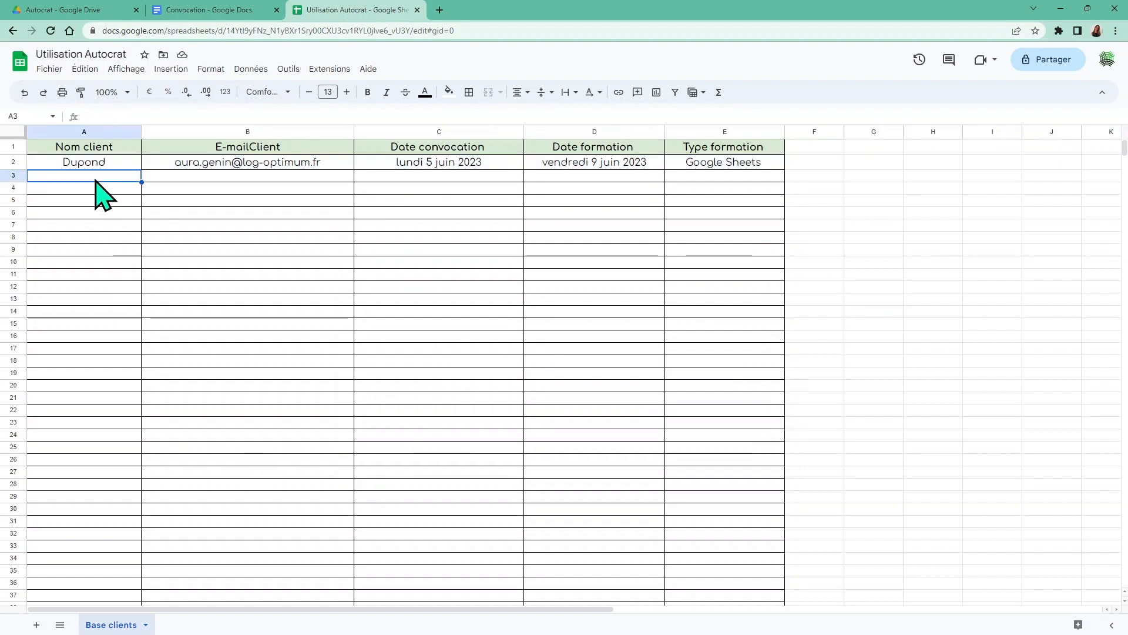
# Fill row 3 with the client's name and e-mail, 05/06/2023, 12/06/2023 and Google Docs
pyautogui.write('Du')
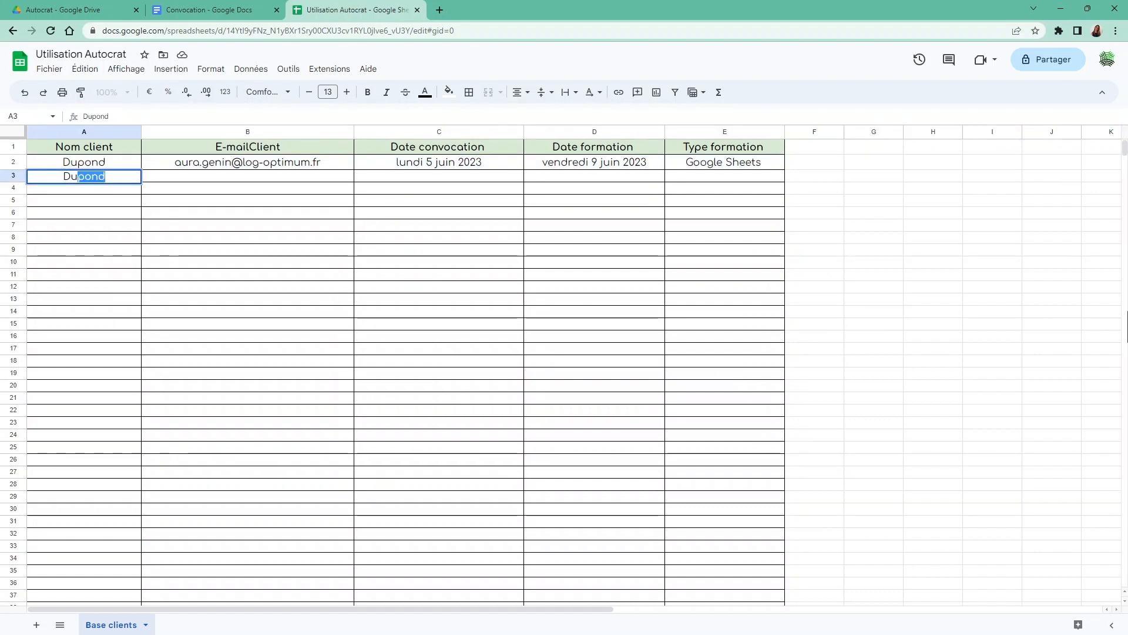
pyautogui.write('moulin')
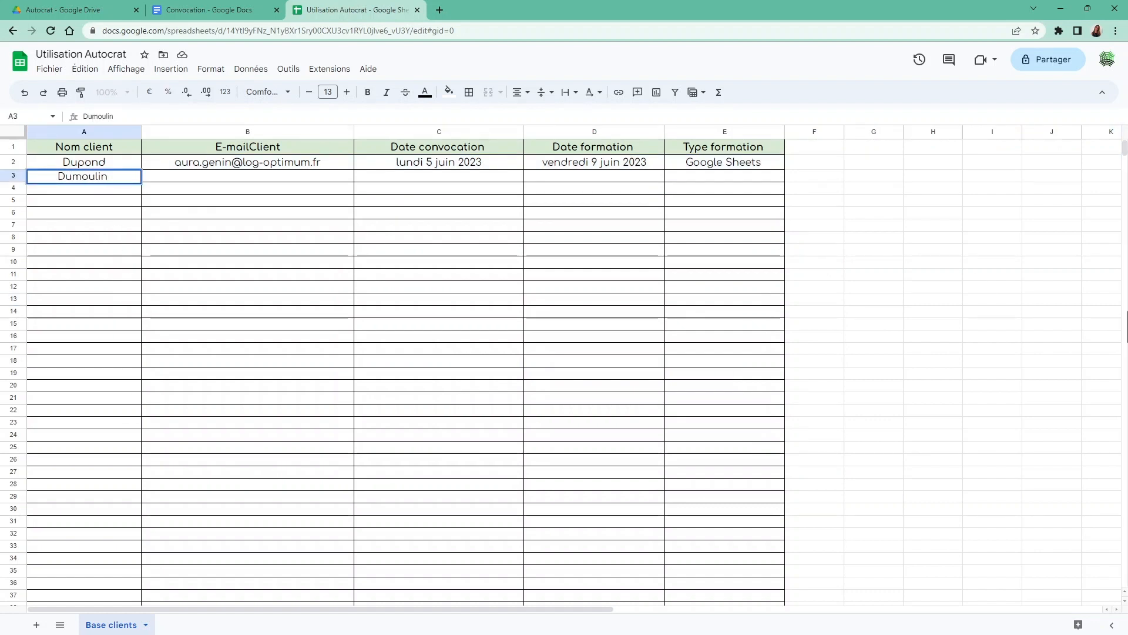
pyautogui.press('Tab')
pyautogui.press('Tab')
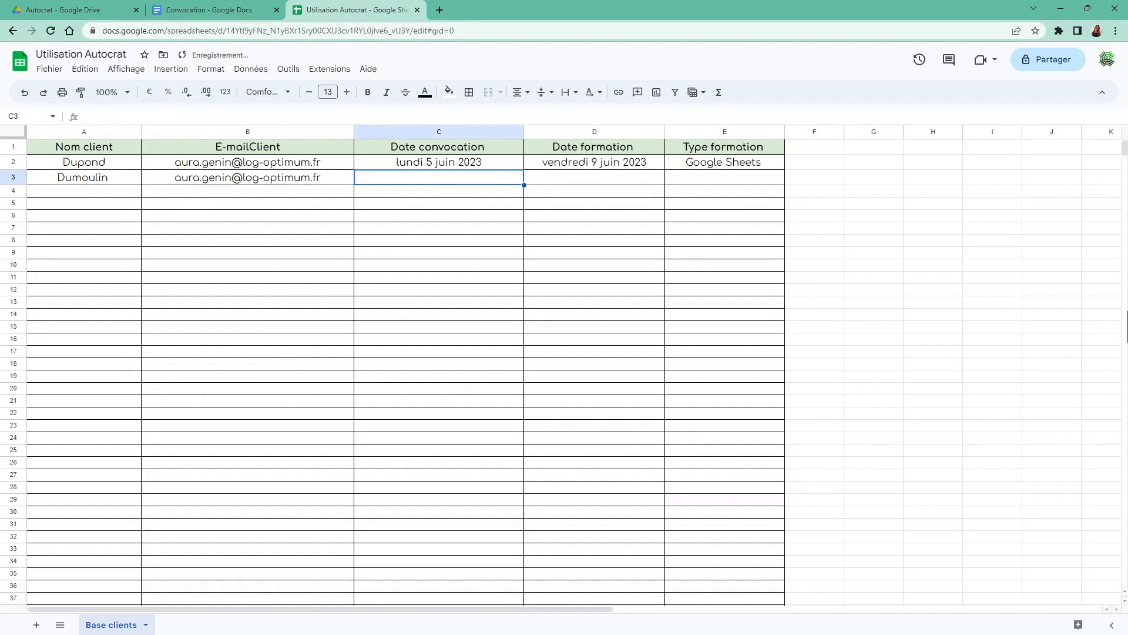
pyautogui.write('05')
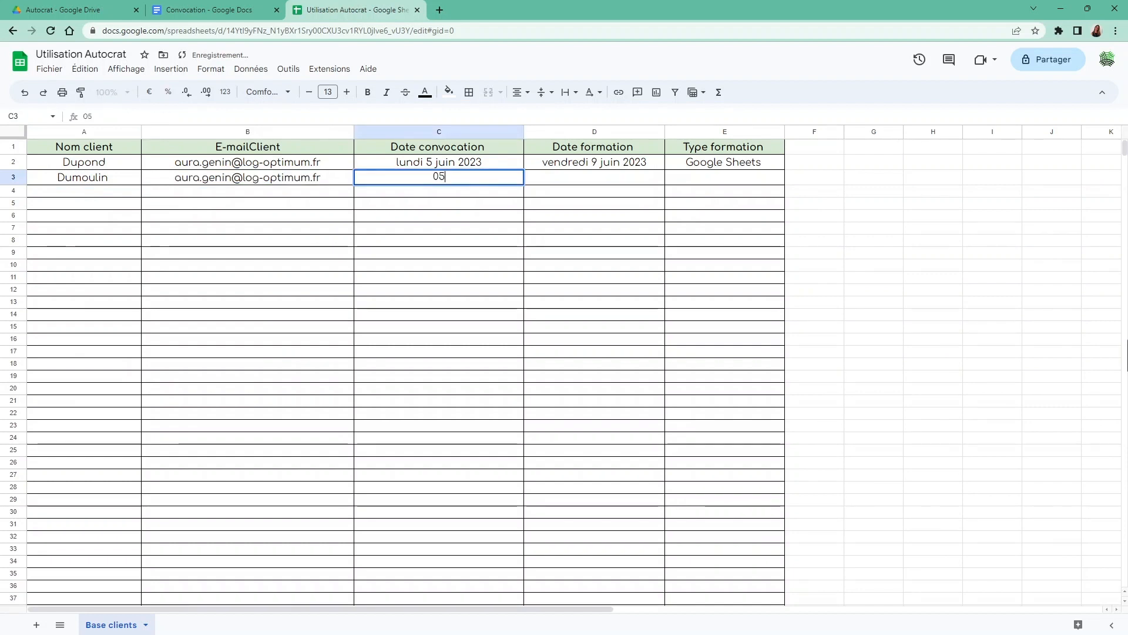
pyautogui.write('/06')
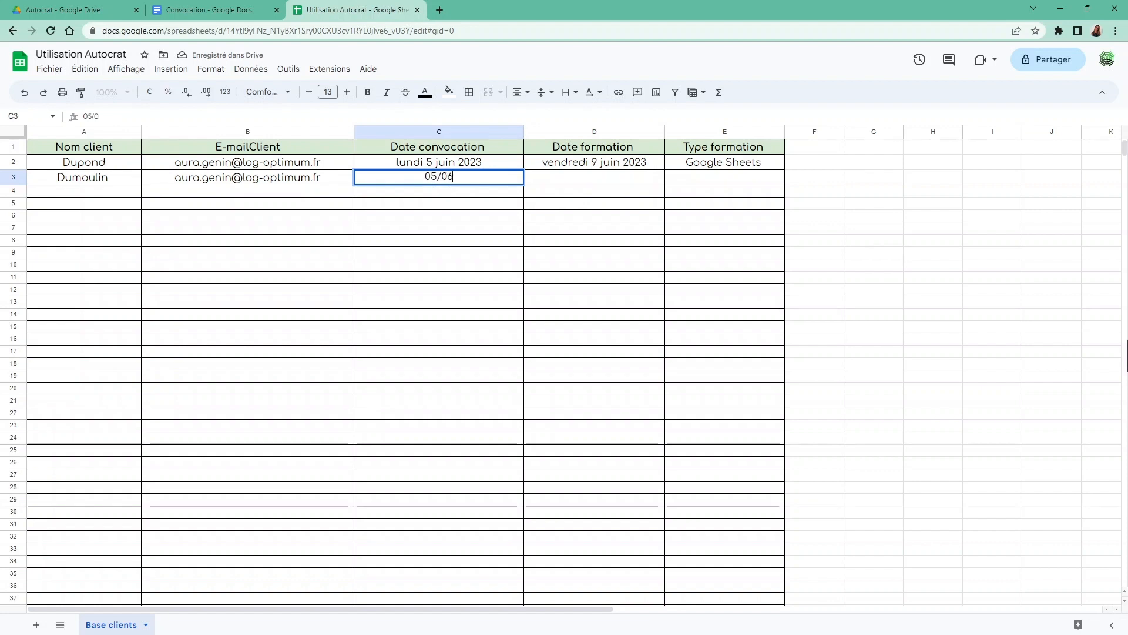
pyautogui.write('/2023')
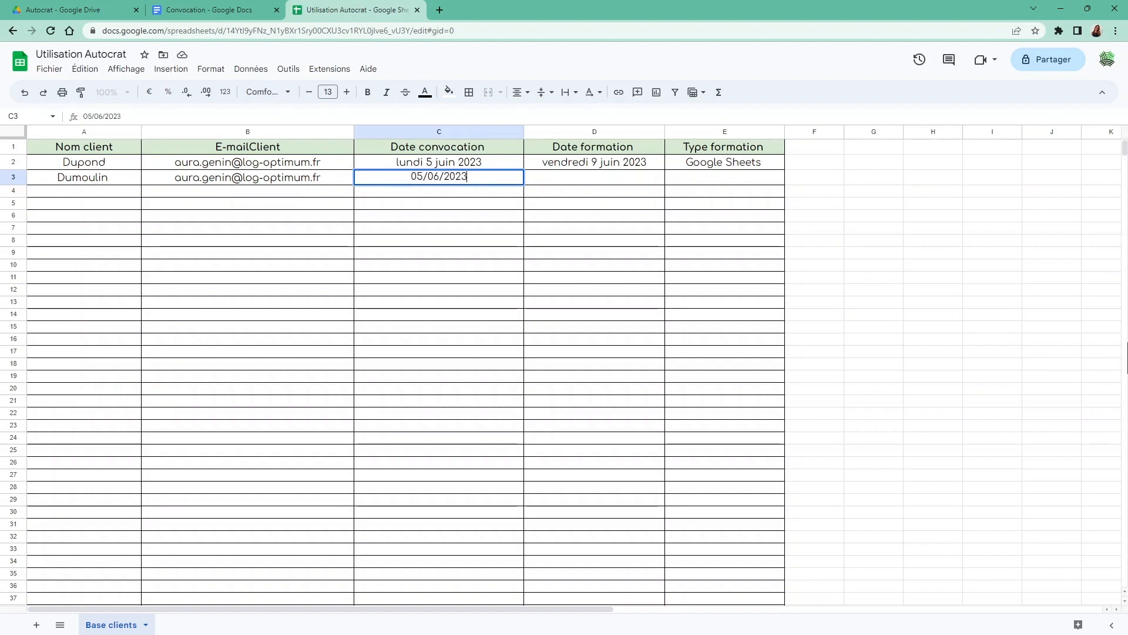
pyautogui.press('Tab')
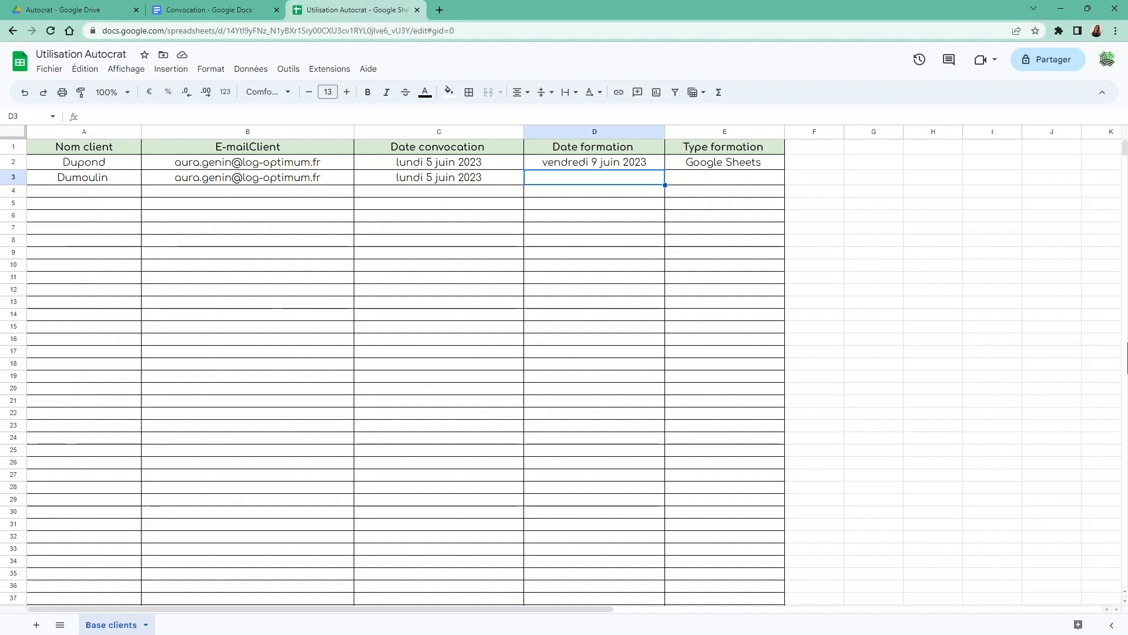
pyautogui.write('12/06/2023')
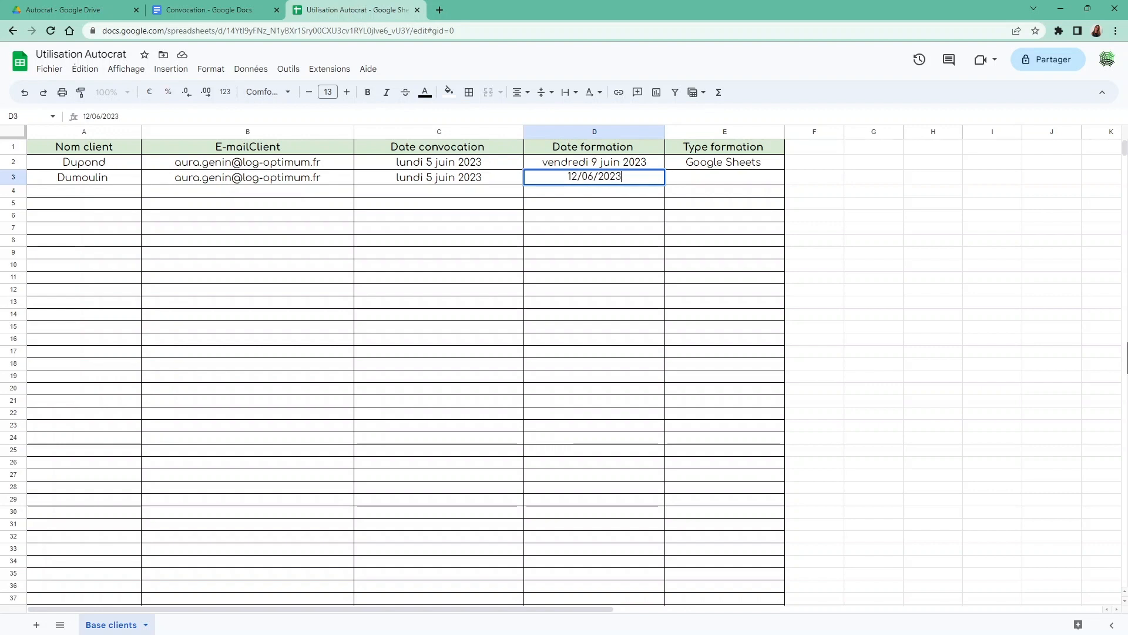
pyautogui.press('Tab')
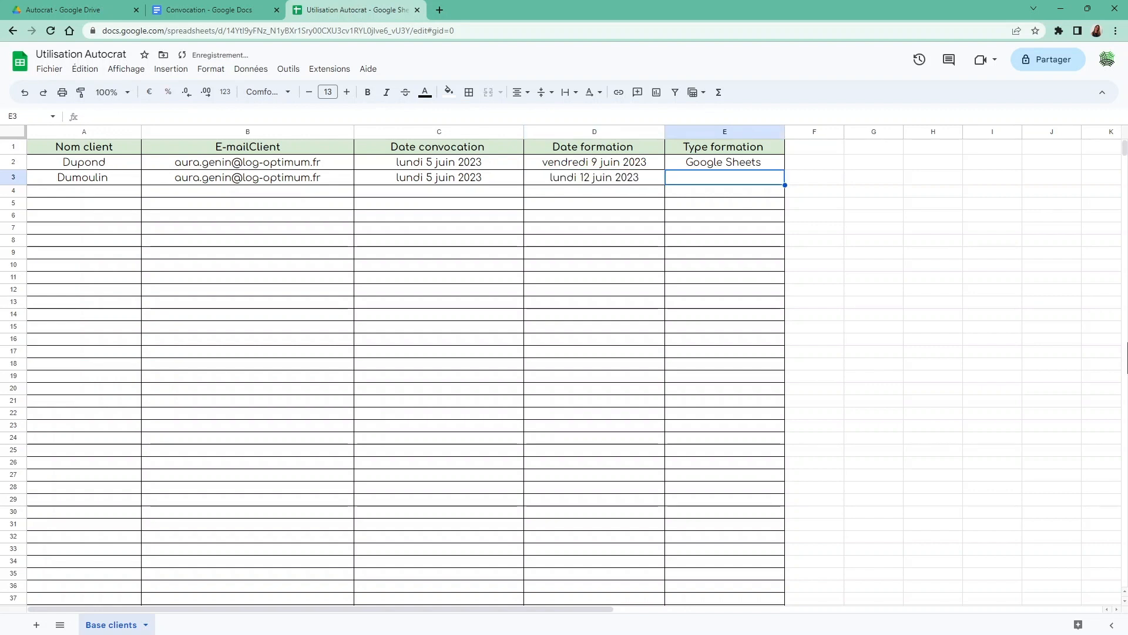
pyautogui.write('Google')
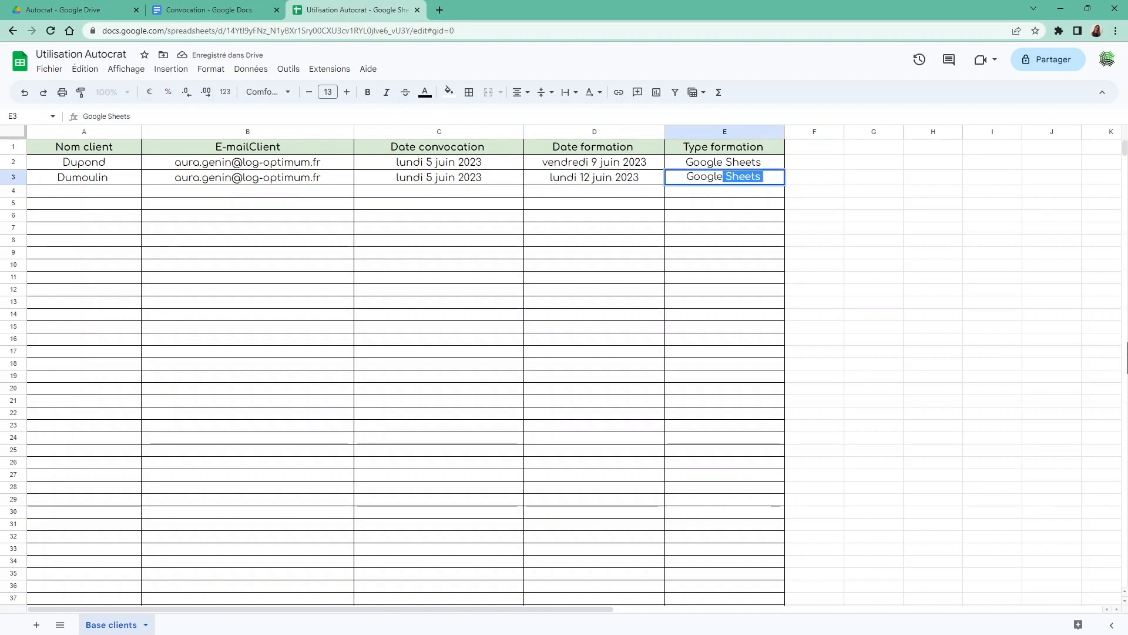
pyautogui.write(' Do')
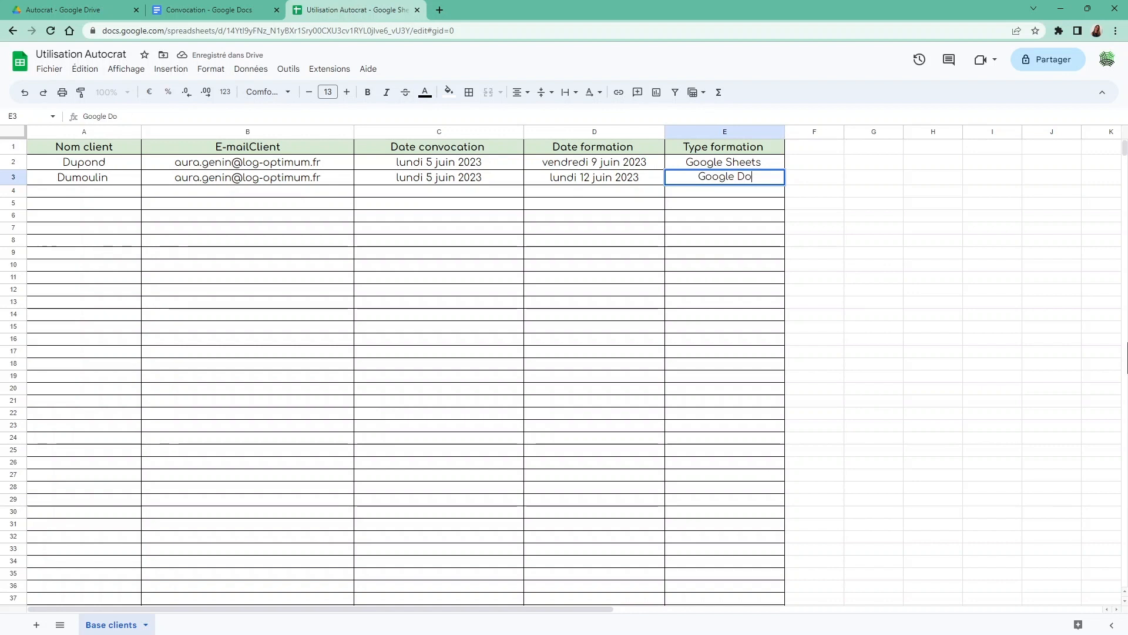
pyautogui.write('cs')
pyautogui.press('Return')
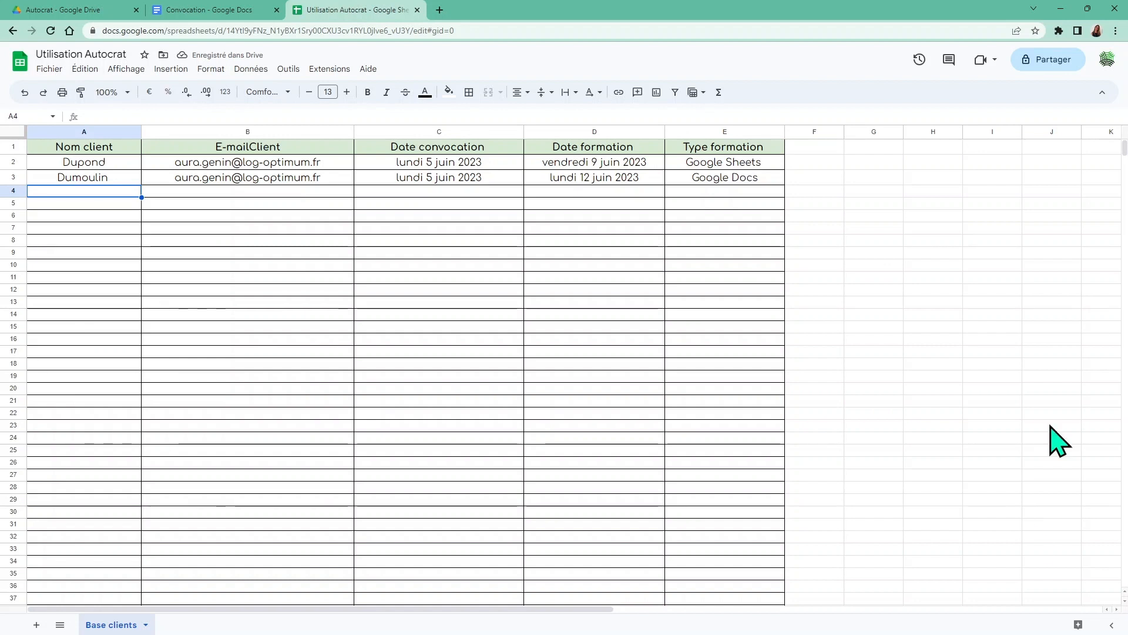
# Launch Autocrat from Extensions and run the Envoi convocation merge job for both clients
pyautogui.click(317, 76)
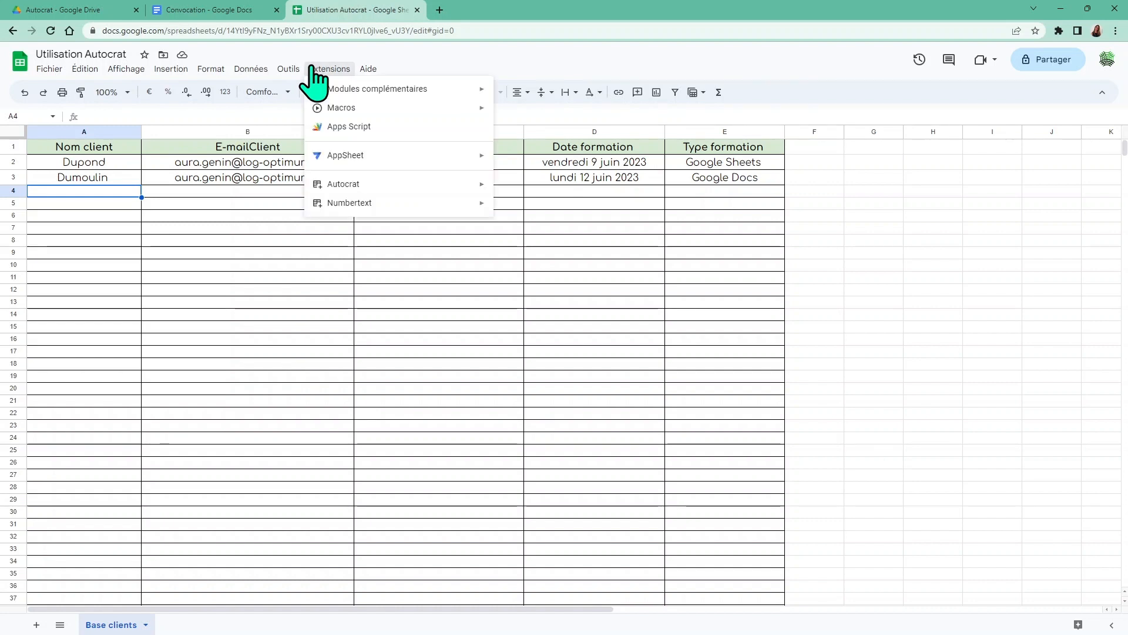
pyautogui.moveTo(466, 187)
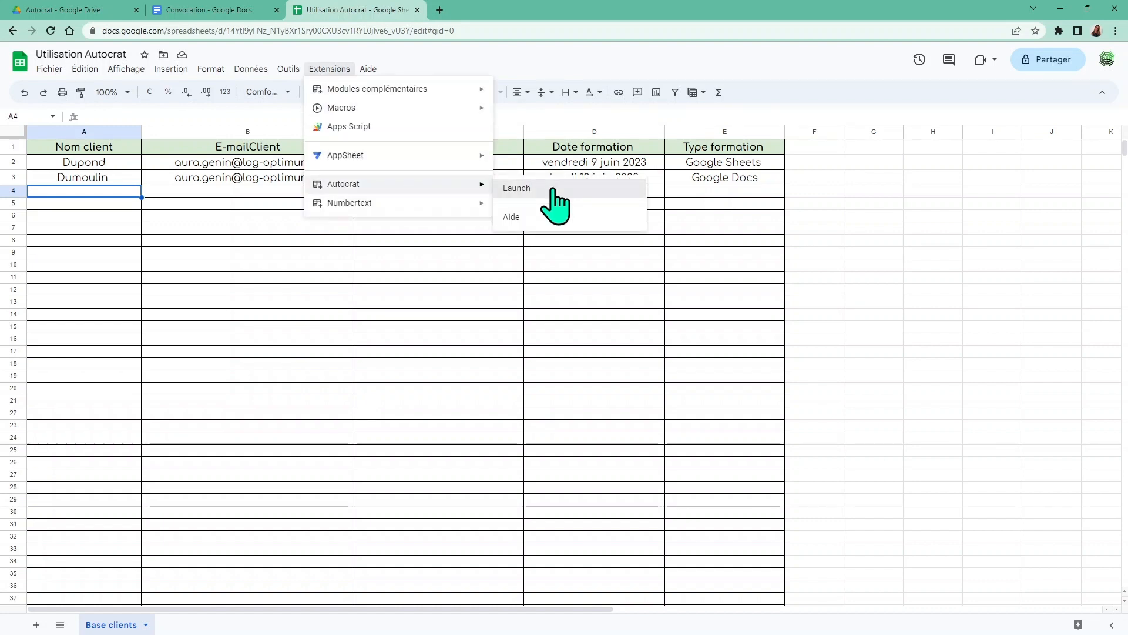
pyautogui.click(552, 190)
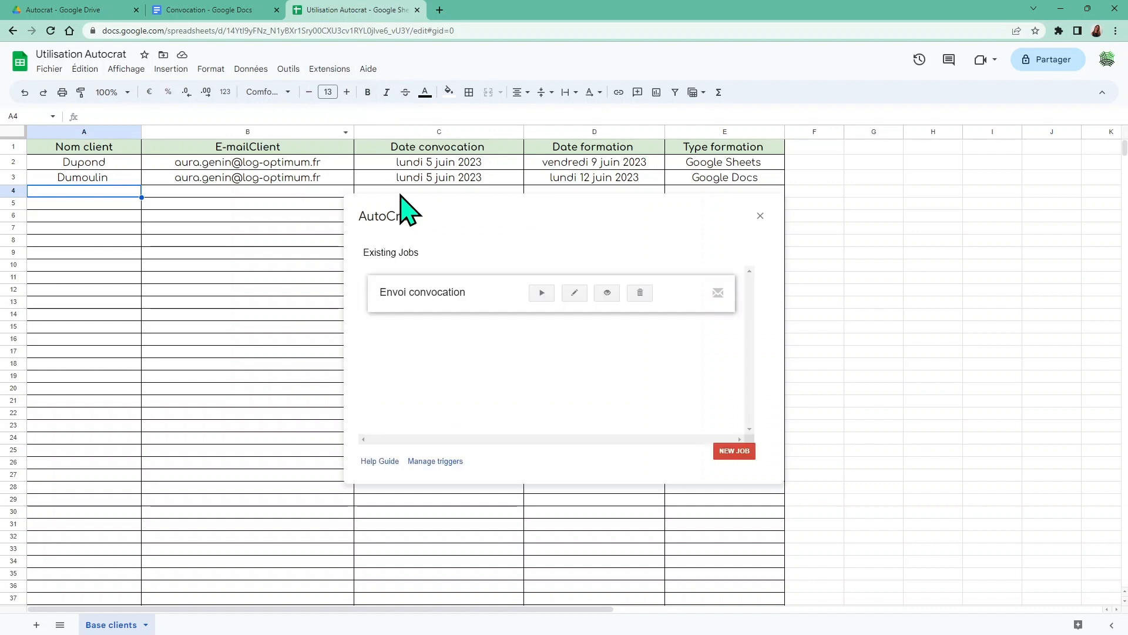
pyautogui.click(541, 293)
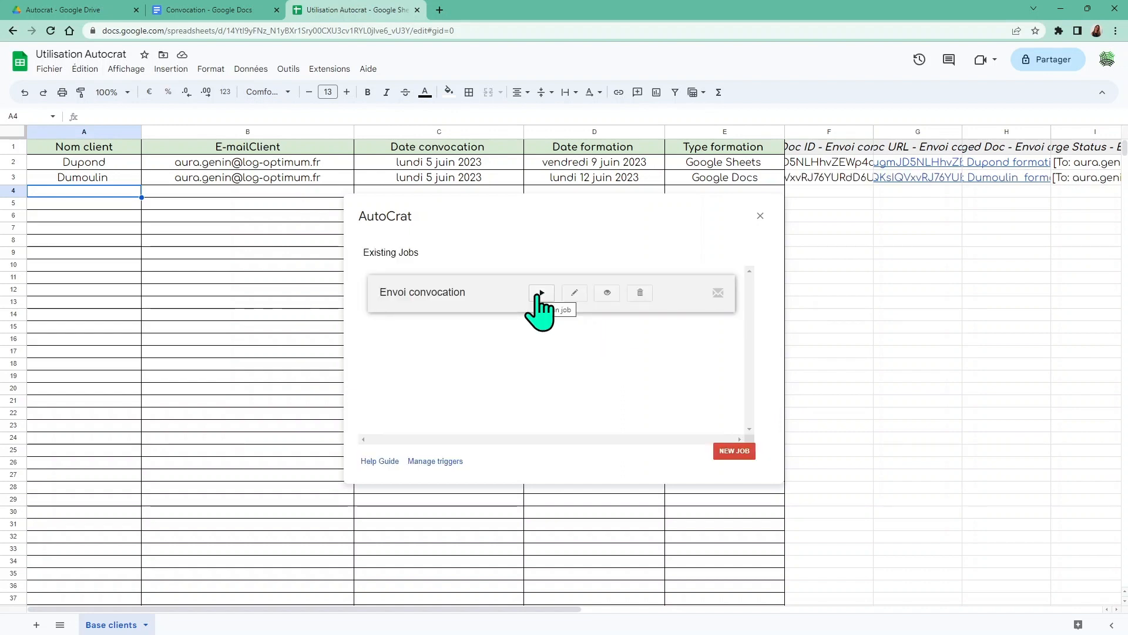
# Close AutoCrat and widen columns F and G to reveal the merged document IDs and URLs
pyautogui.click(760, 216)
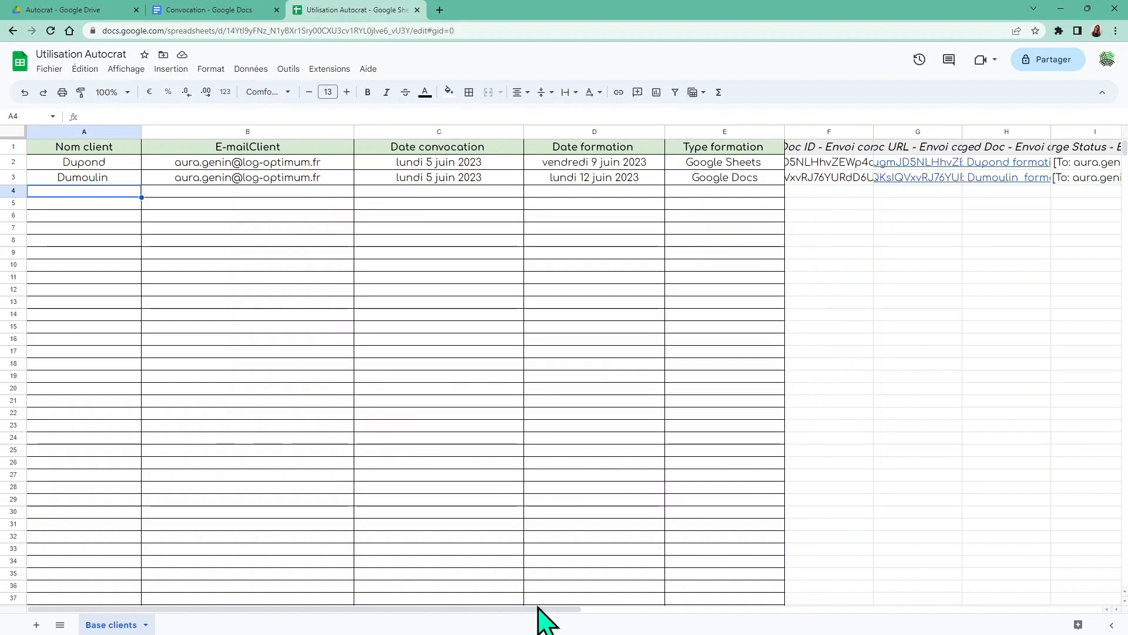
pyautogui.moveTo(535, 608); pyautogui.dragTo(711, 590)
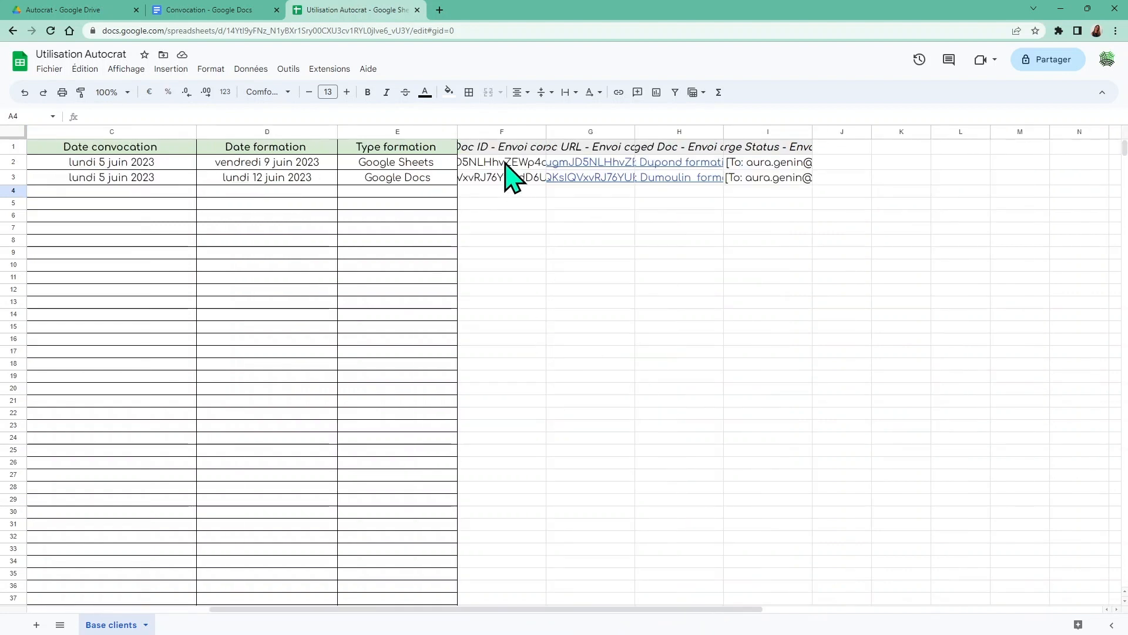
pyautogui.moveTo(545, 130); pyautogui.dragTo(609, 131)
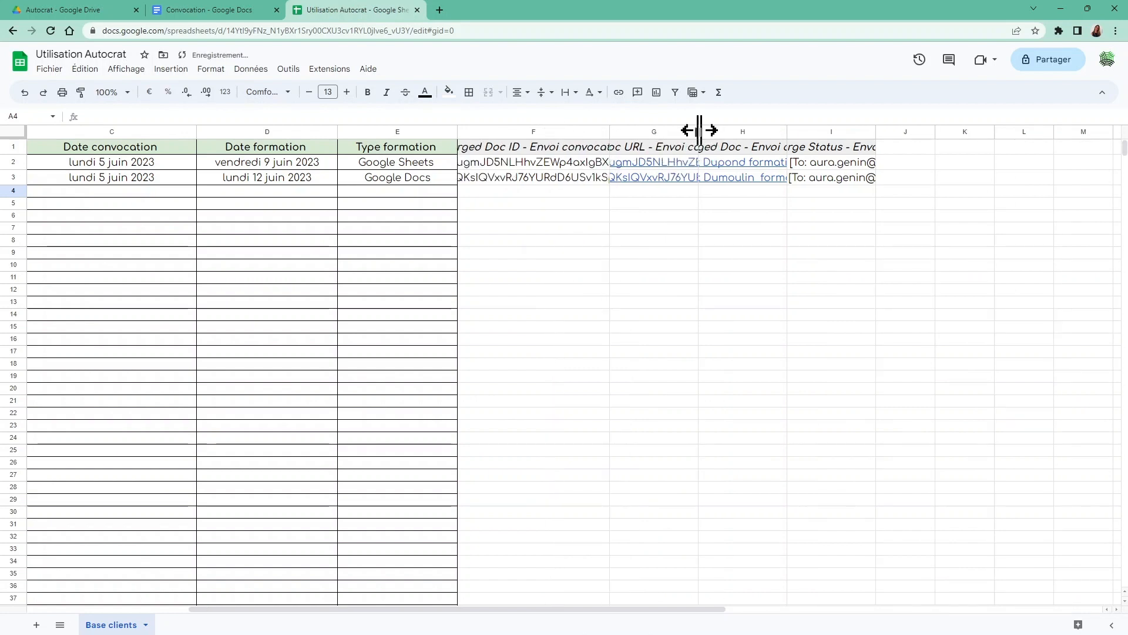
pyautogui.moveTo(698, 131); pyautogui.dragTo(744, 132)
pyautogui.moveTo(675, 170)
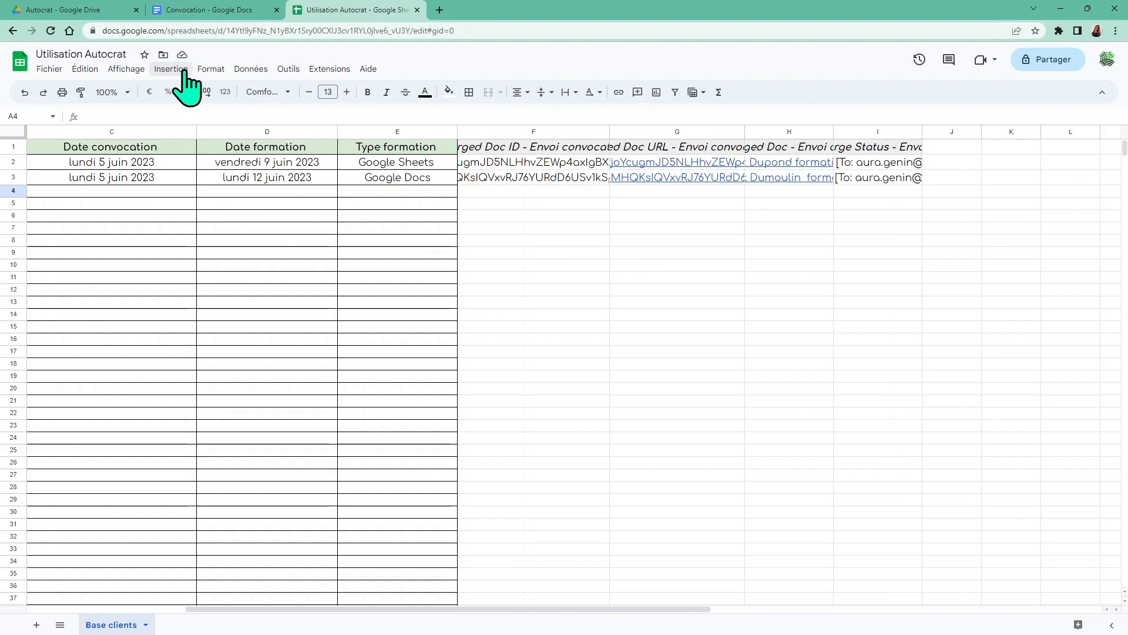
pyautogui.click(51, 11)
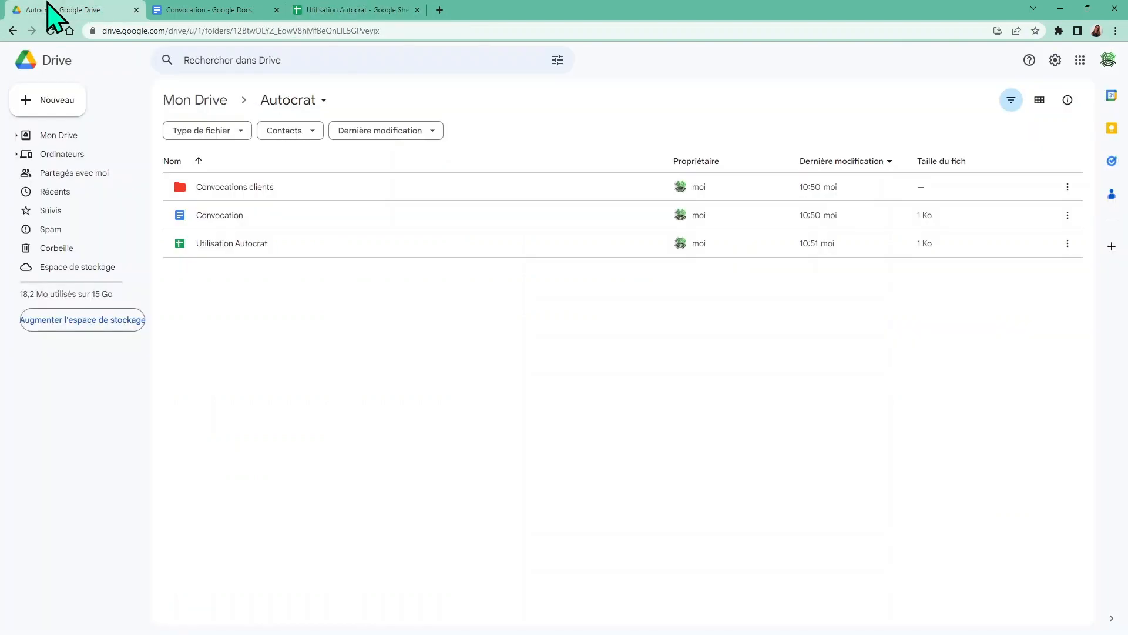
# Open Convocations clients and preview the Google Docs convocation PDF dated lundi 12 juin 2023
pyautogui.doubleClick(228, 186)
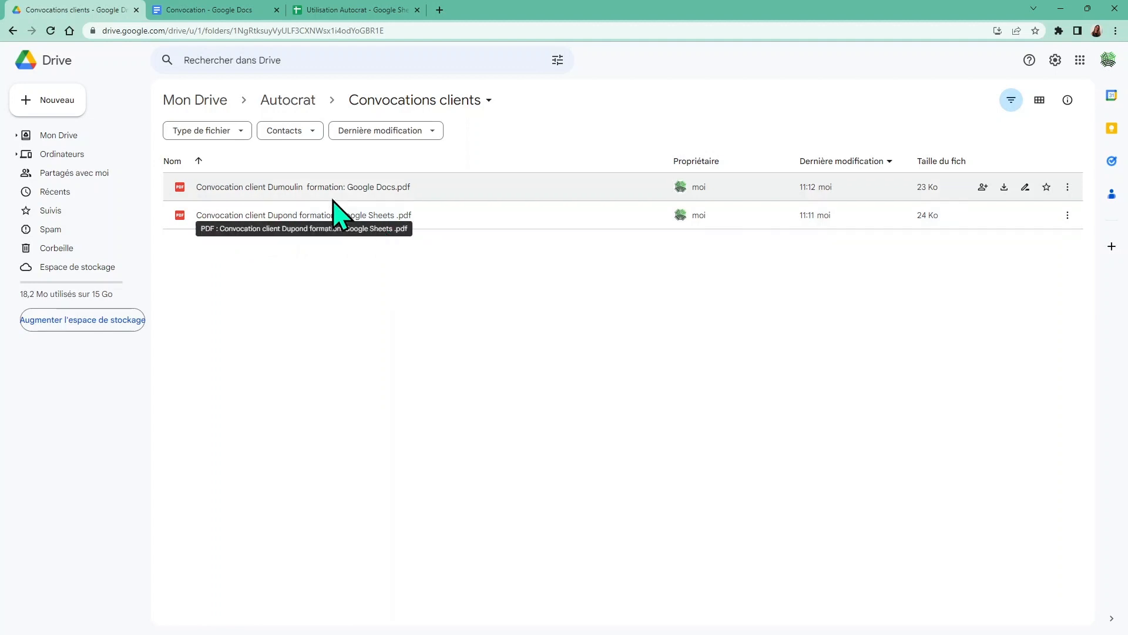
pyautogui.click(323, 186)
pyautogui.doubleClick(322, 186)
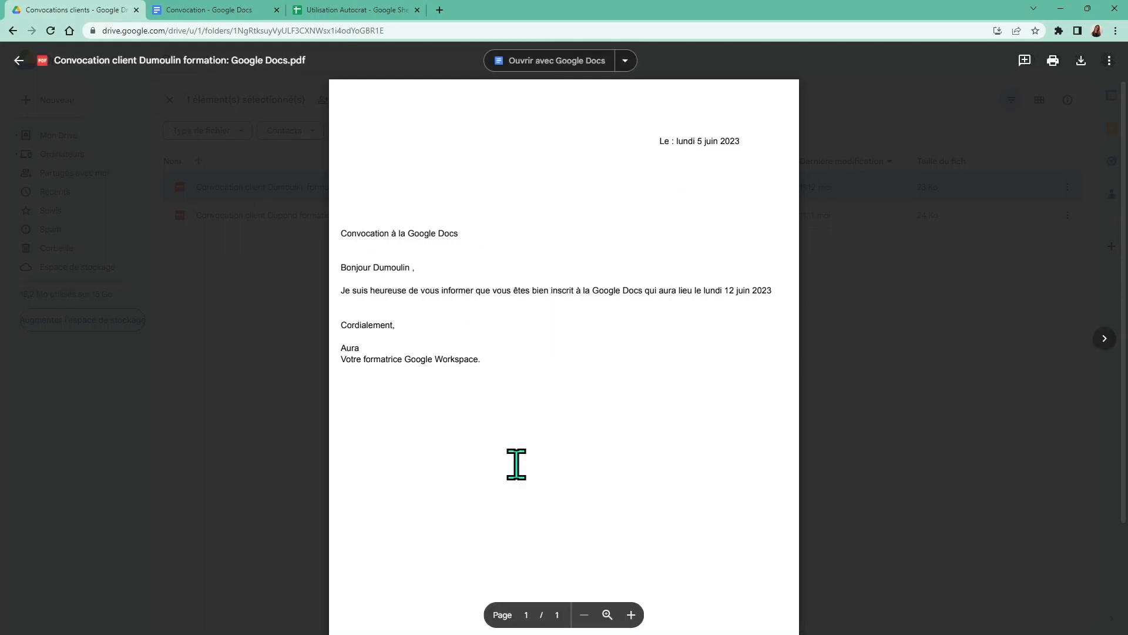
pyautogui.click(20, 60)
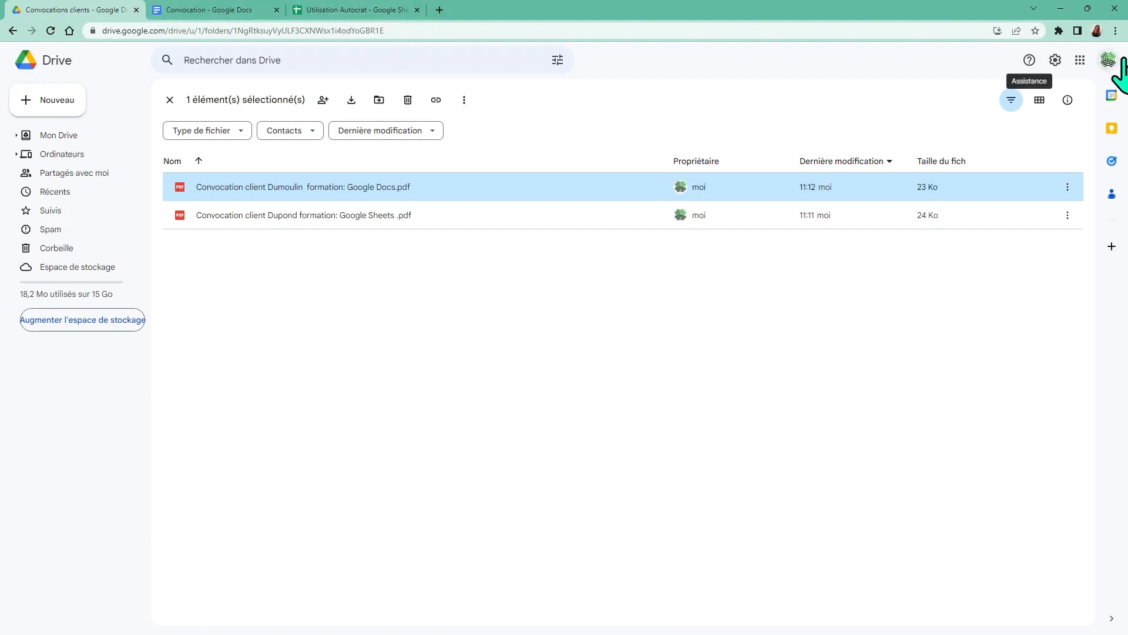
# Open Gmail's sent messages and read both convocation e-mails with their PDF attachments
pyautogui.click(1080, 60)
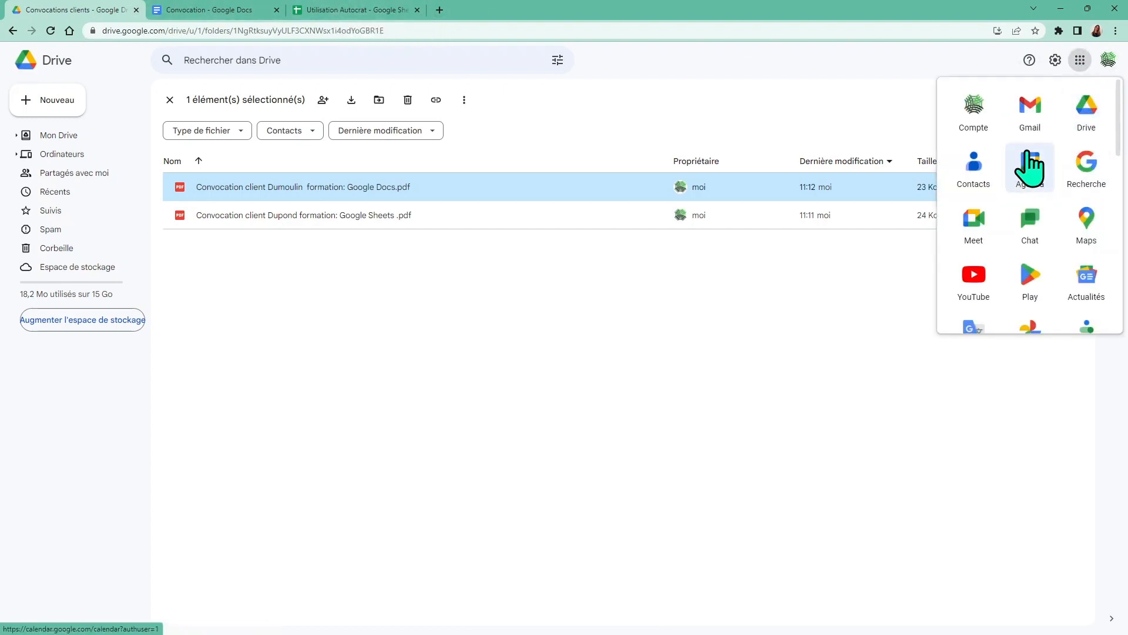
pyautogui.click(1030, 115)
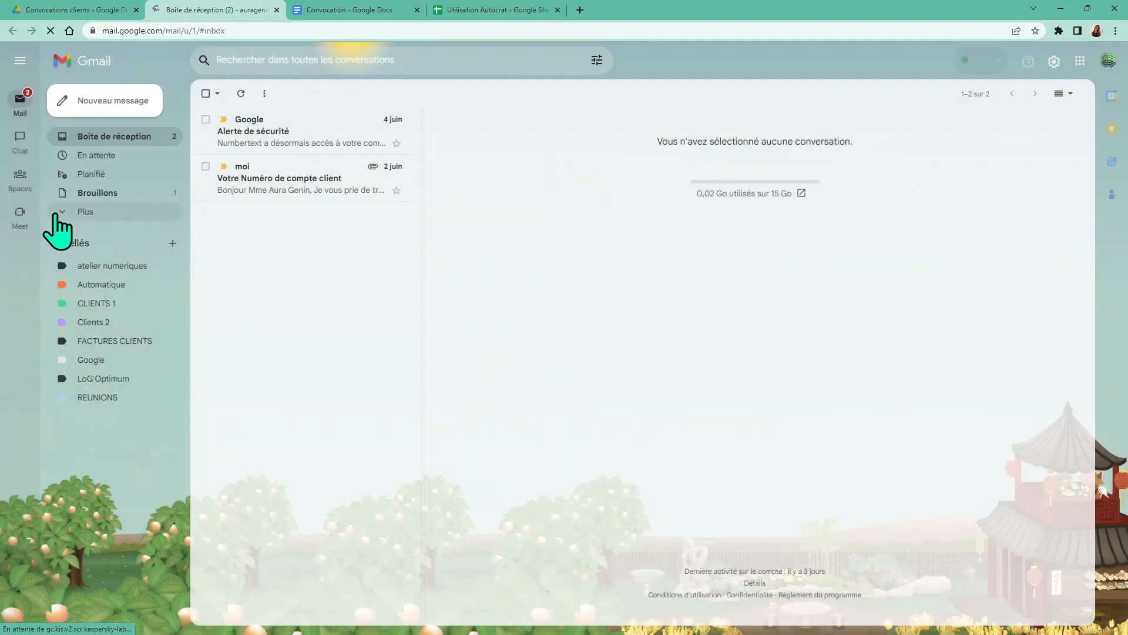
pyautogui.click(66, 213)
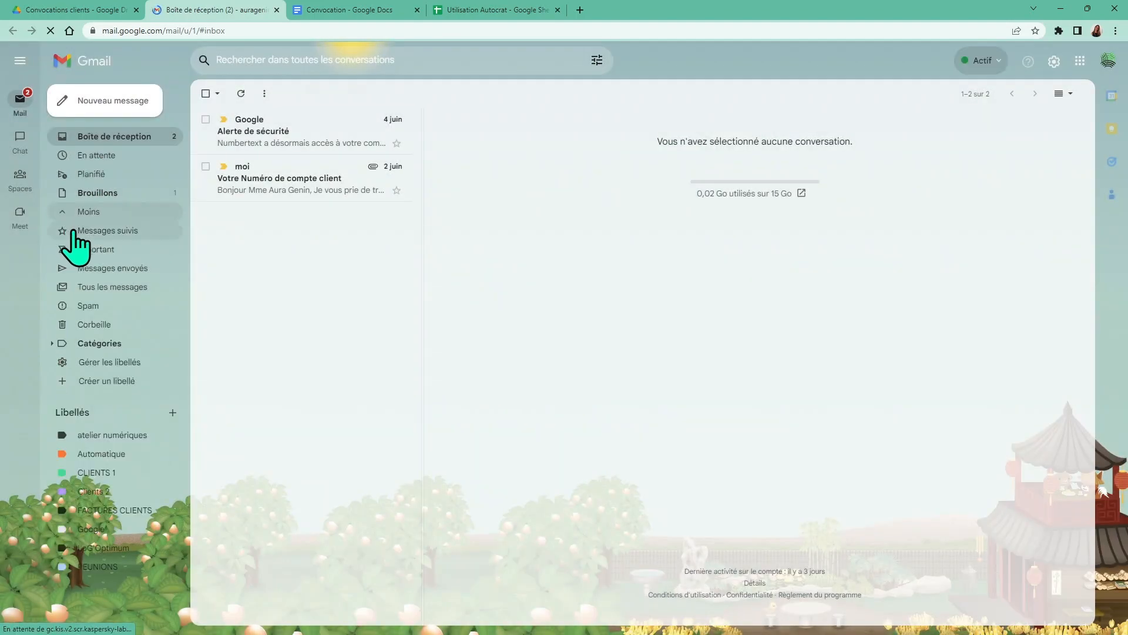
pyautogui.click(108, 271)
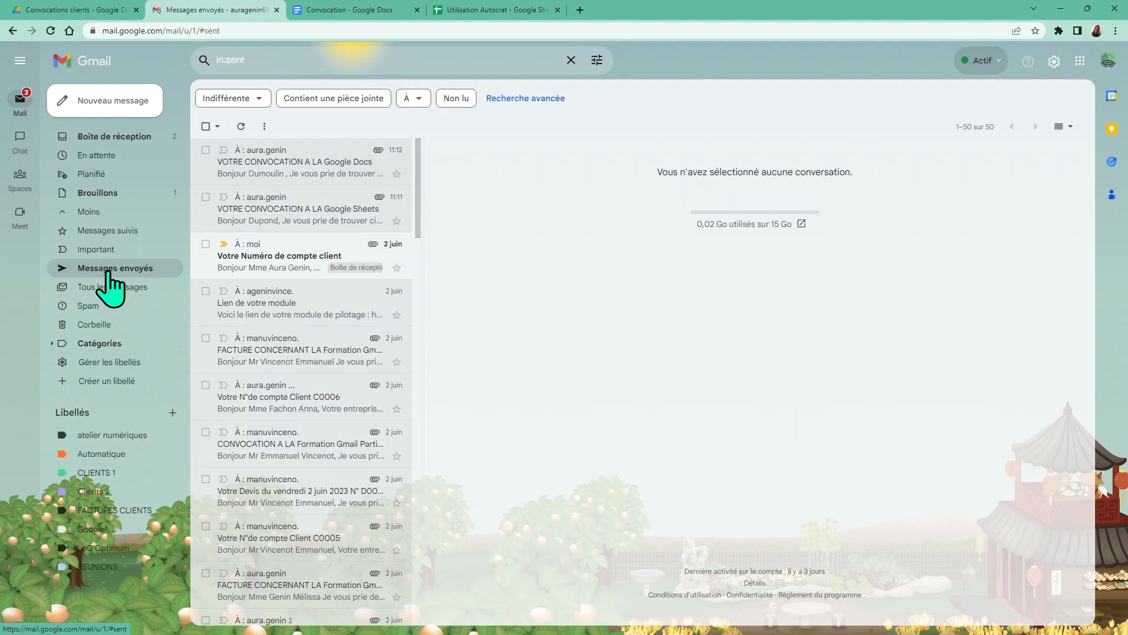
pyautogui.click(271, 223)
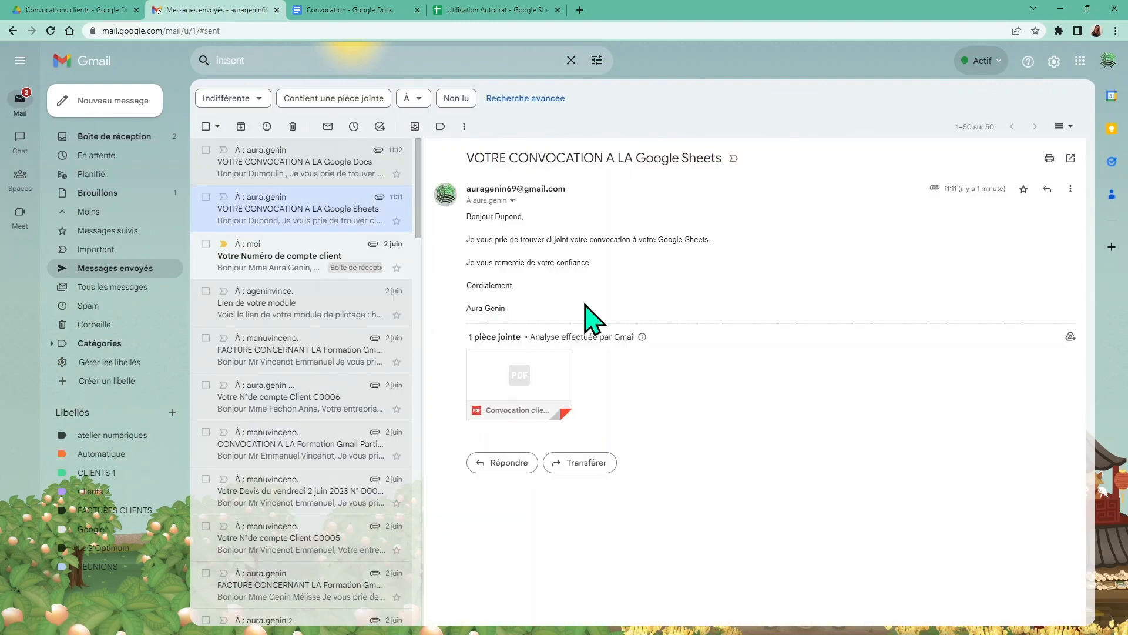
pyautogui.click(255, 177)
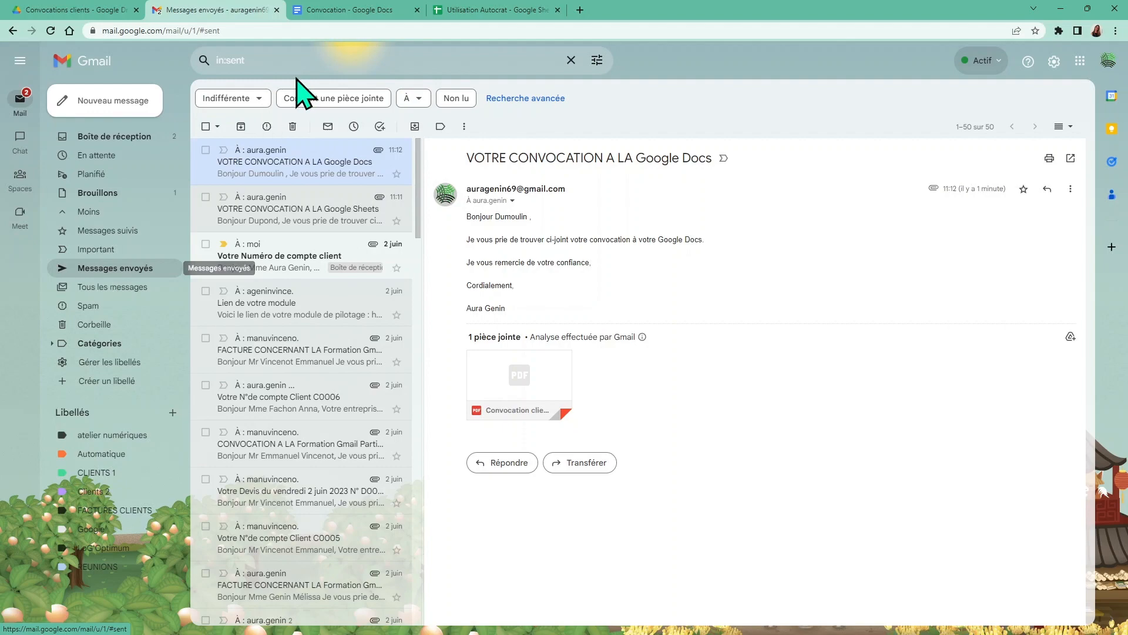
# Return to the Utilisation Autocrat spreadsheet
pyautogui.click(461, 12)
pyautogui.click(340, 10)
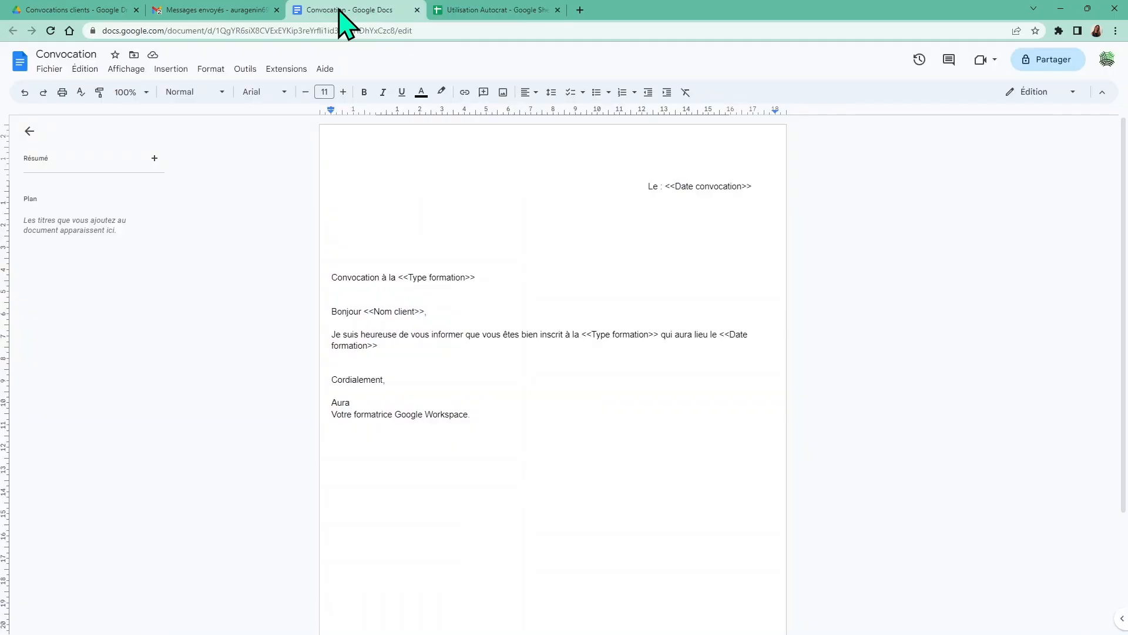
pyautogui.click(188, 11)
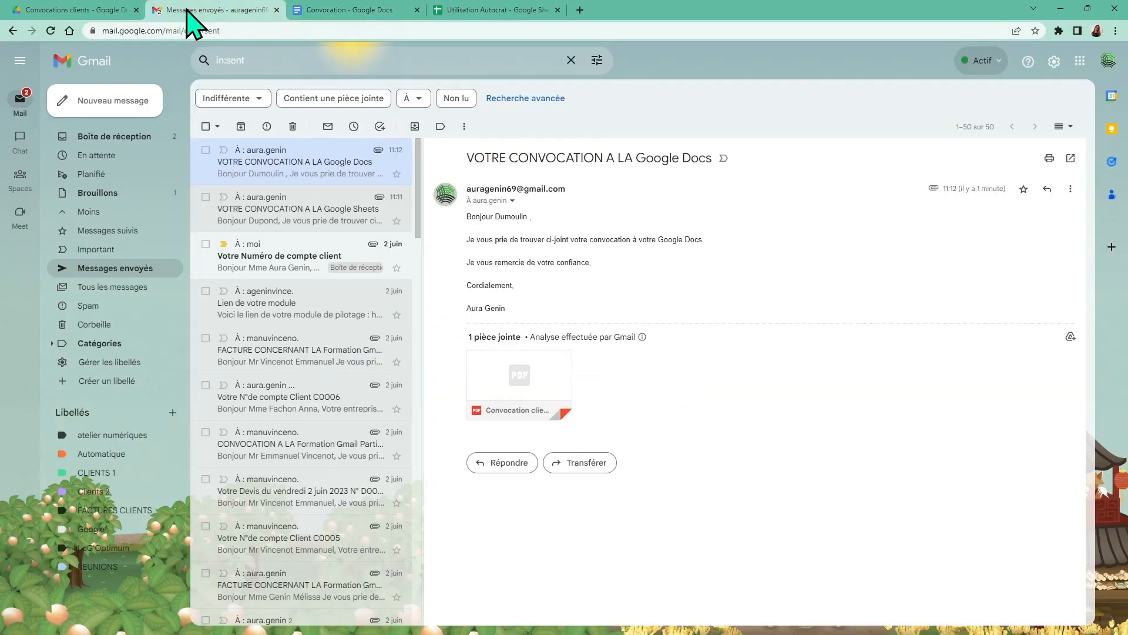
pyautogui.click(475, 10)
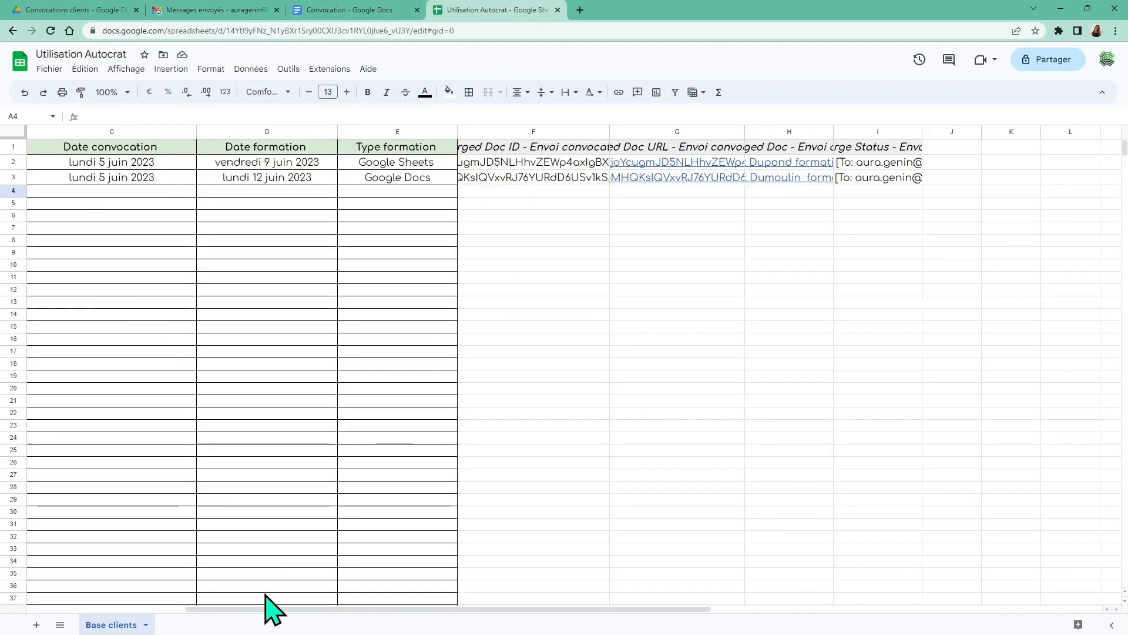
# Start row 4 with the new client's name and the suggested e-mail address
pyautogui.moveTo(267, 611); pyautogui.dragTo(161, 495)
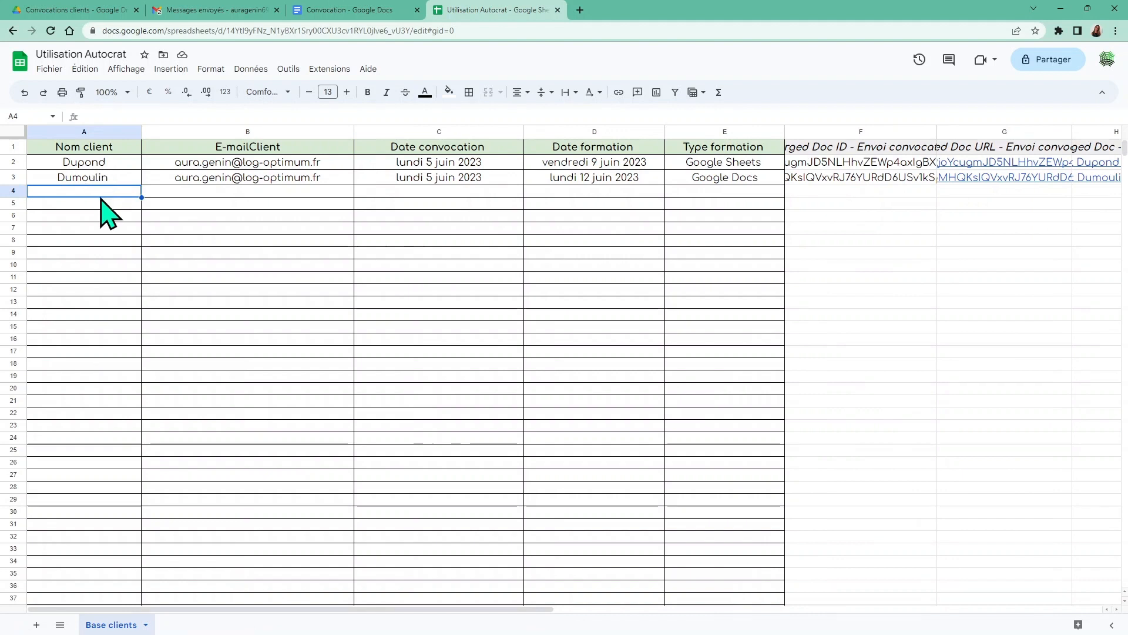
pyautogui.write('Du')
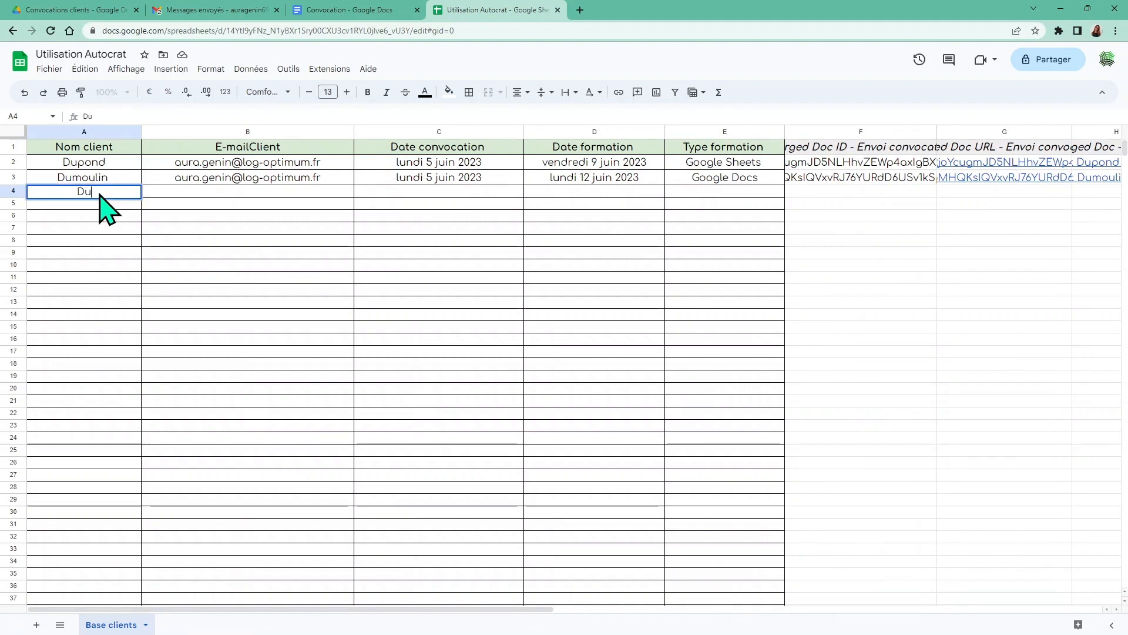
pyautogui.write('rand')
pyautogui.press('Tab')
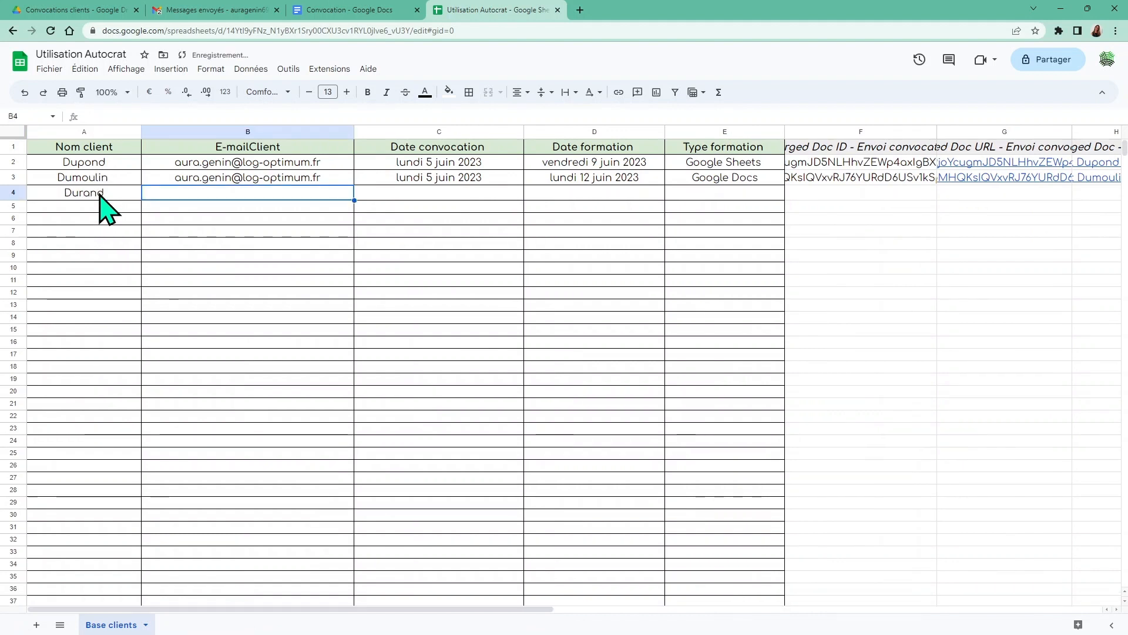
pyautogui.write('a')
pyautogui.press('Tab')
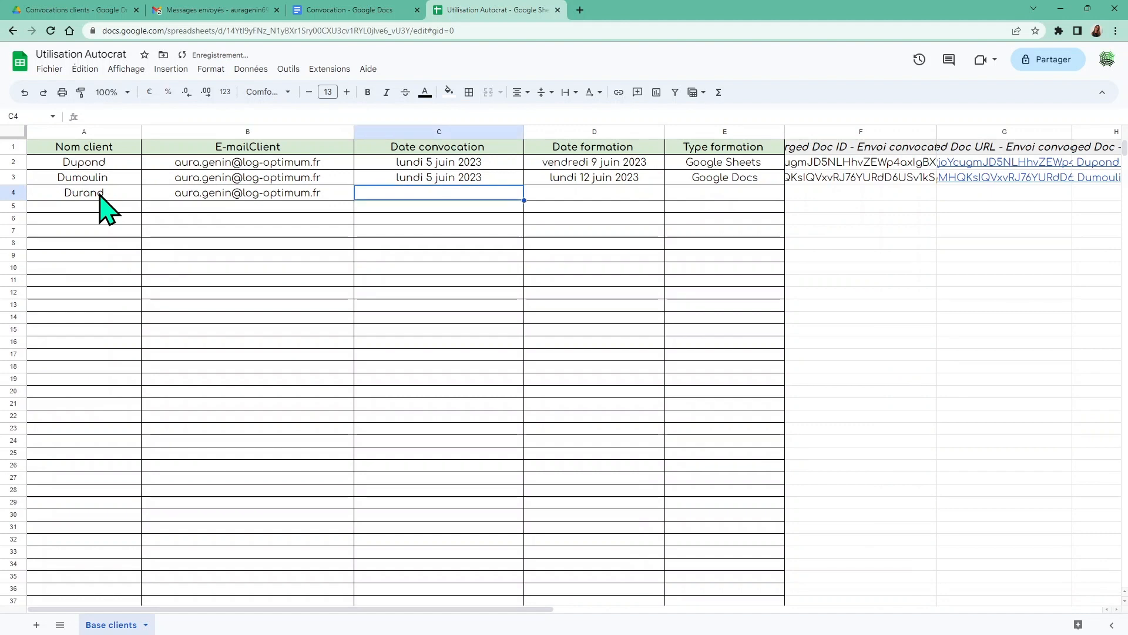
# Enter convocation date 06/06/2023, training date 13/06/2023 and training type Google Sheets
pyautogui.write('06/')
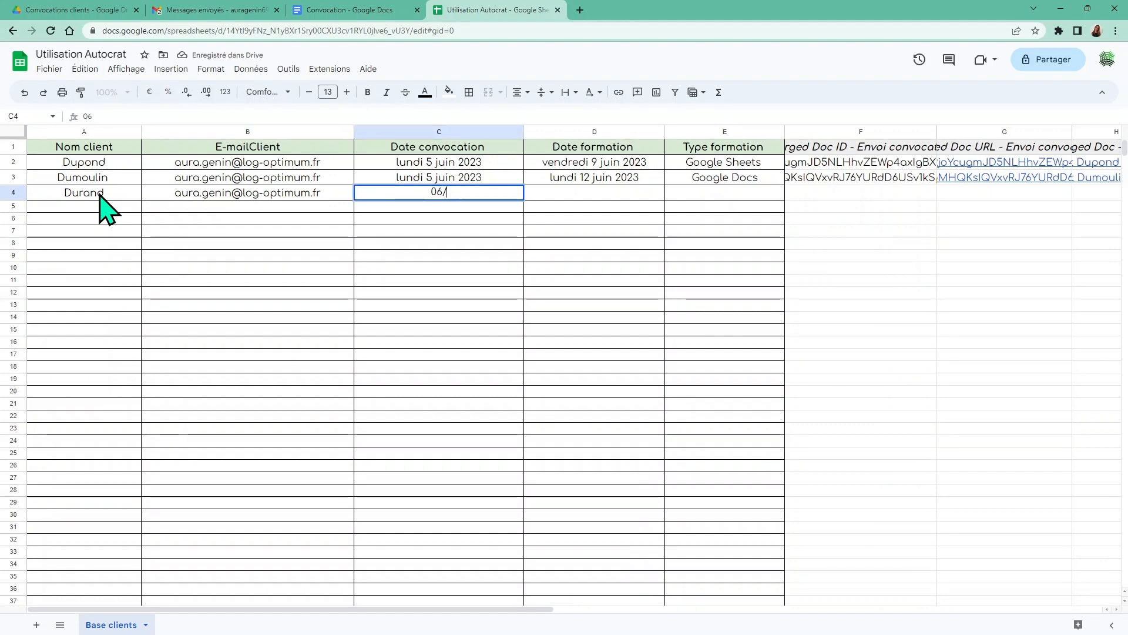
pyautogui.write('0')
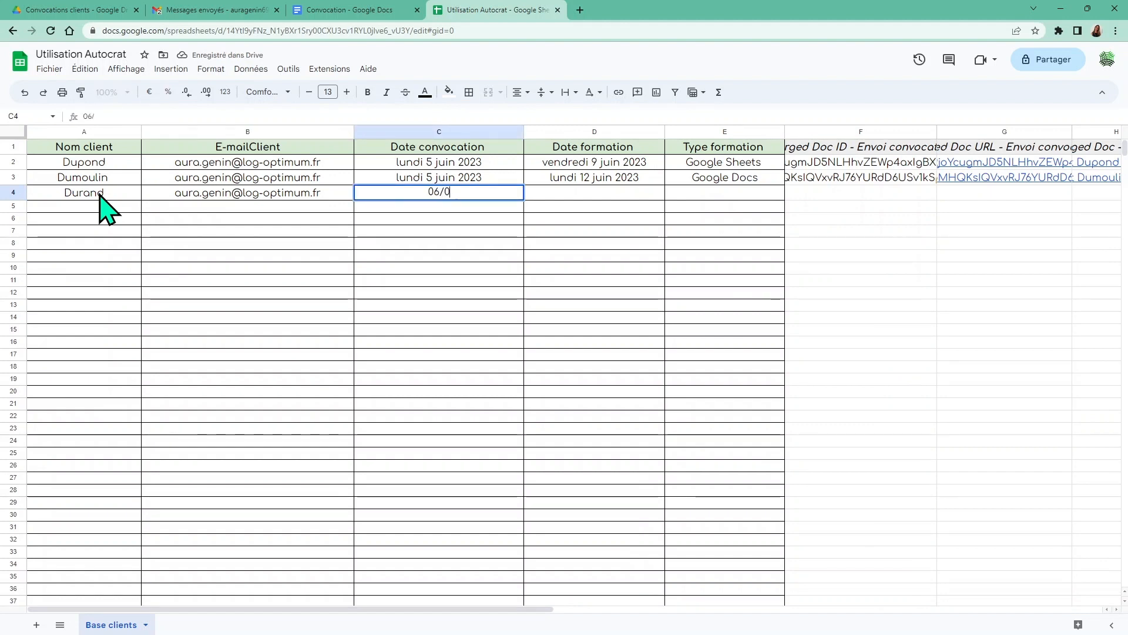
pyautogui.write('6/2023')
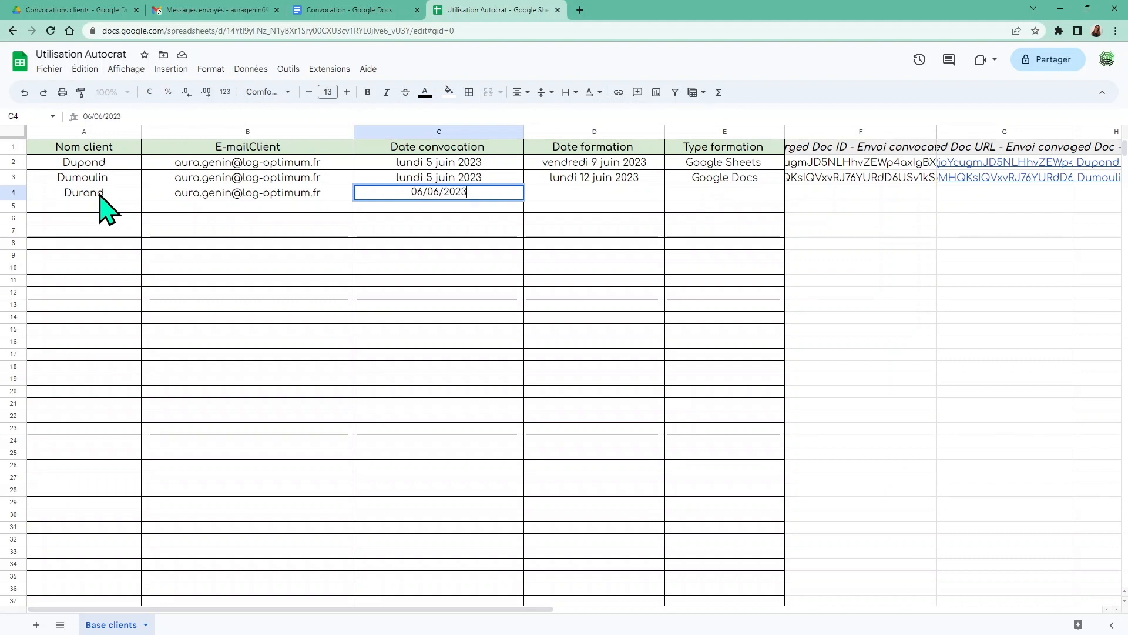
pyautogui.press('Tab')
pyautogui.write('13')
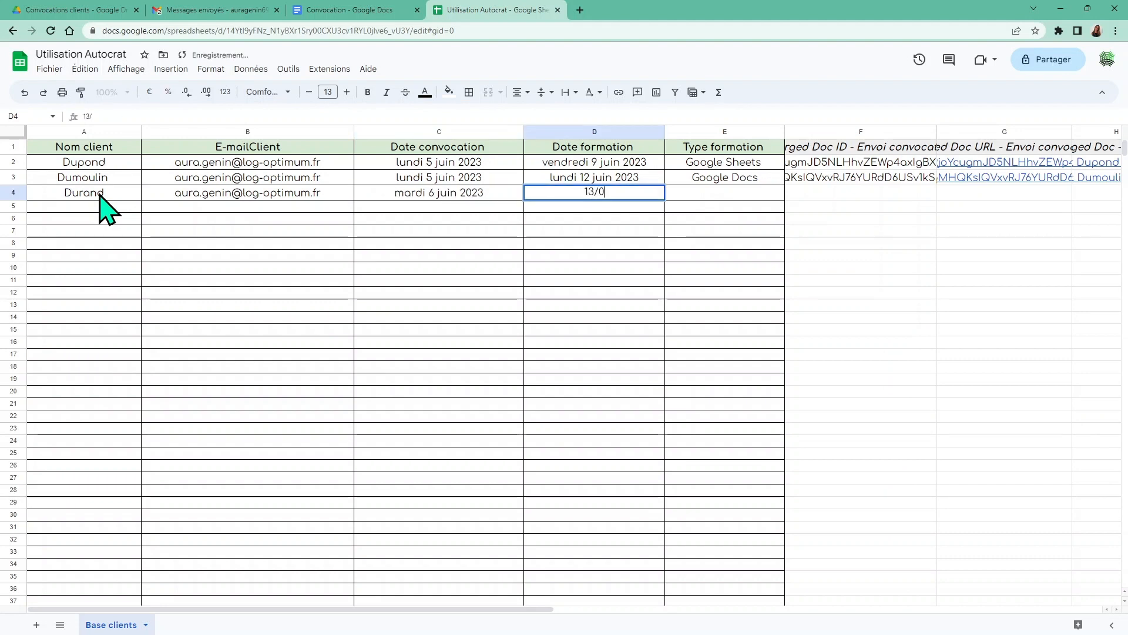
pyautogui.write('/06/2023')
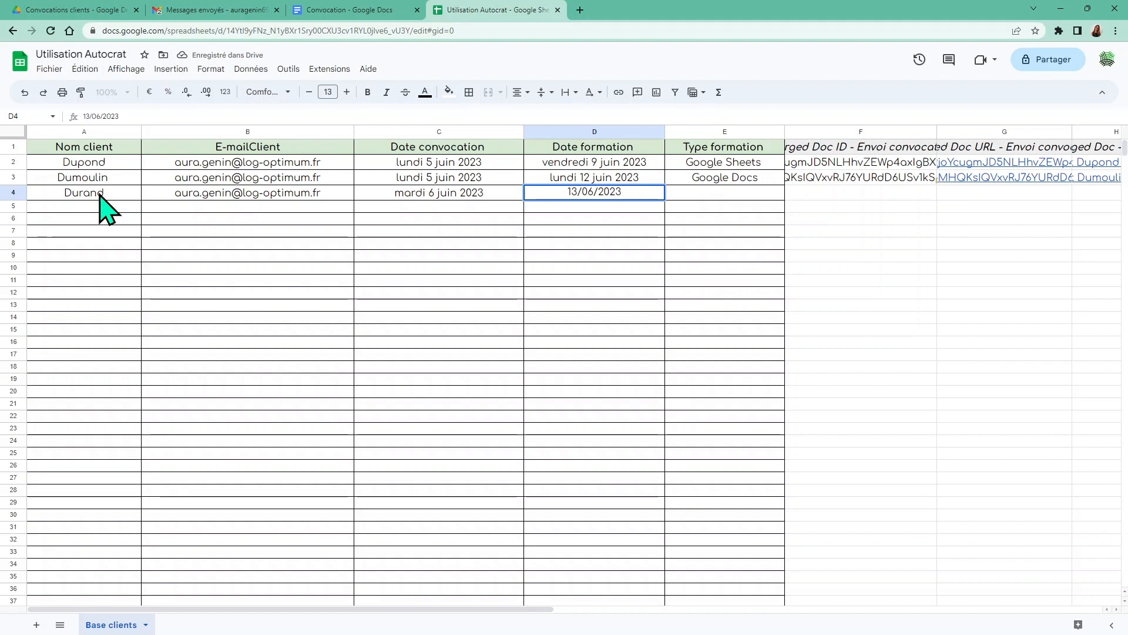
pyautogui.press('Return')
pyautogui.press('Tab')
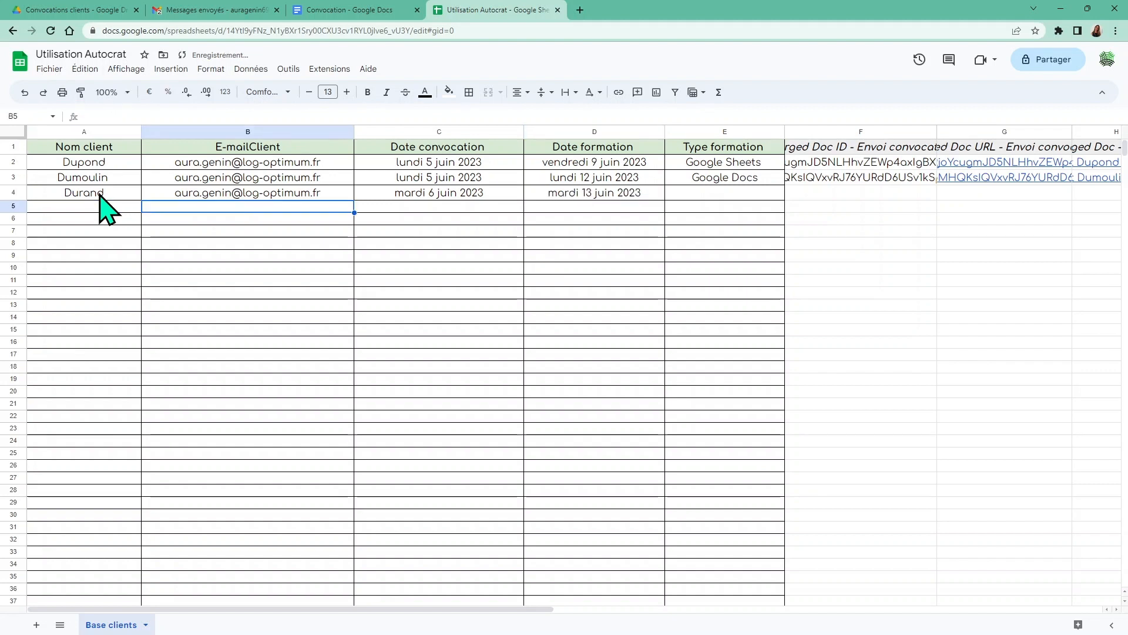
pyautogui.click(735, 196)
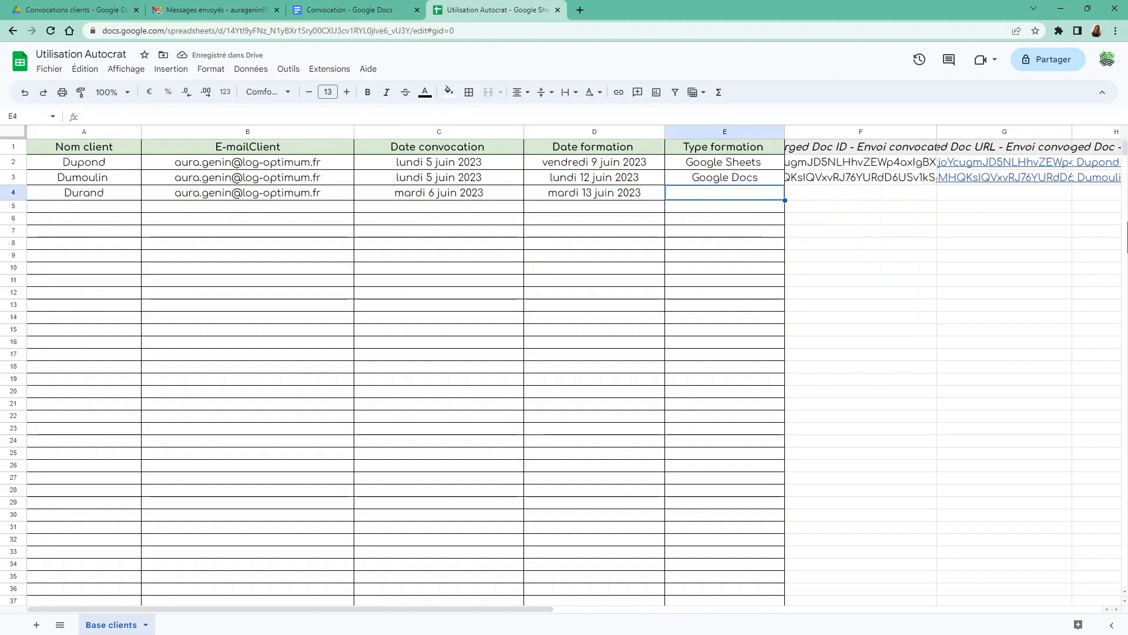
pyautogui.write('G')
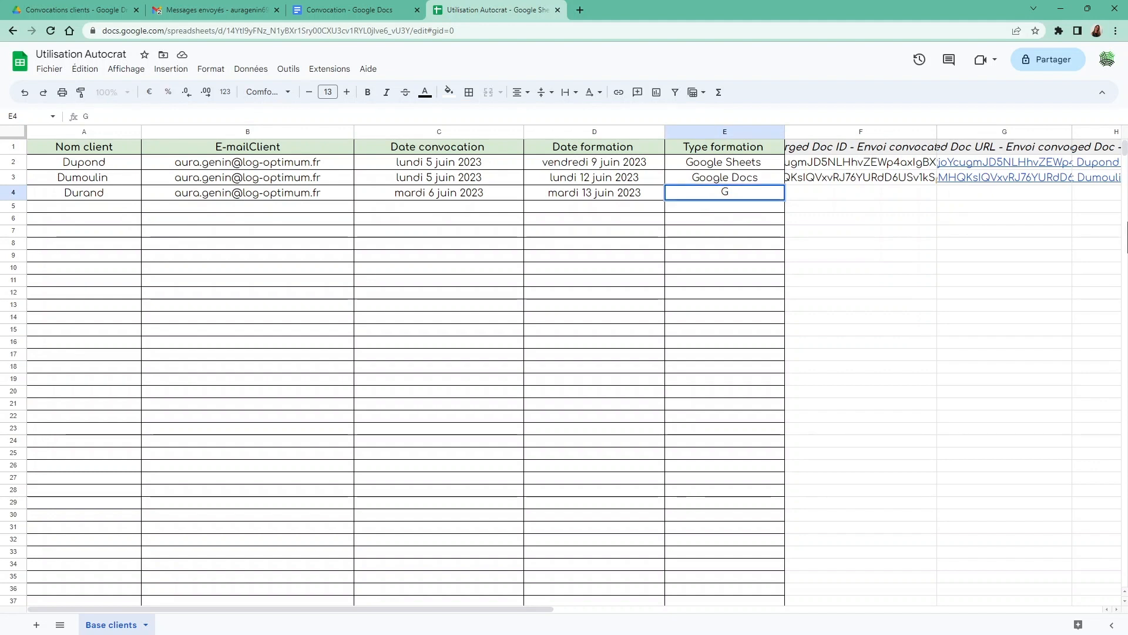
pyautogui.write('oogle ')
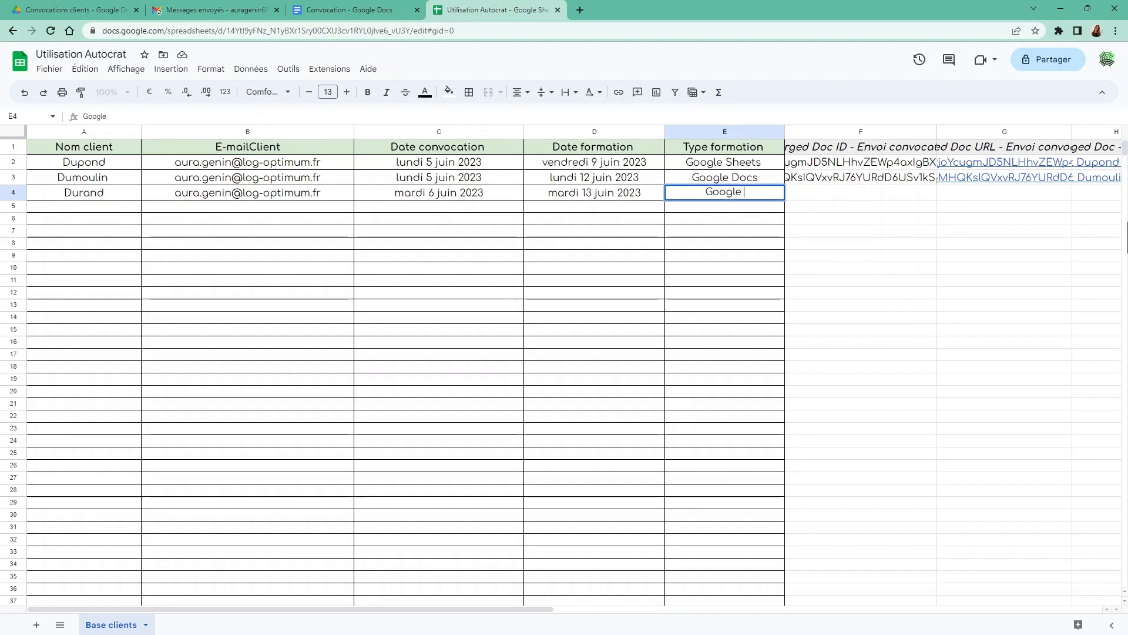
pyautogui.write('Shee')
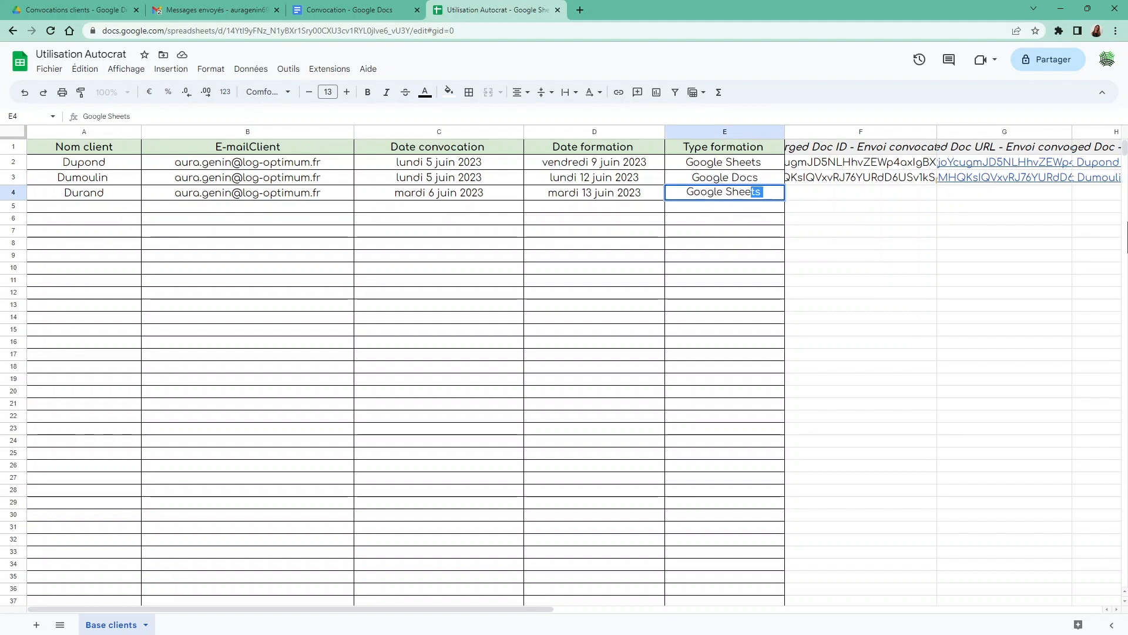
pyautogui.write('t')
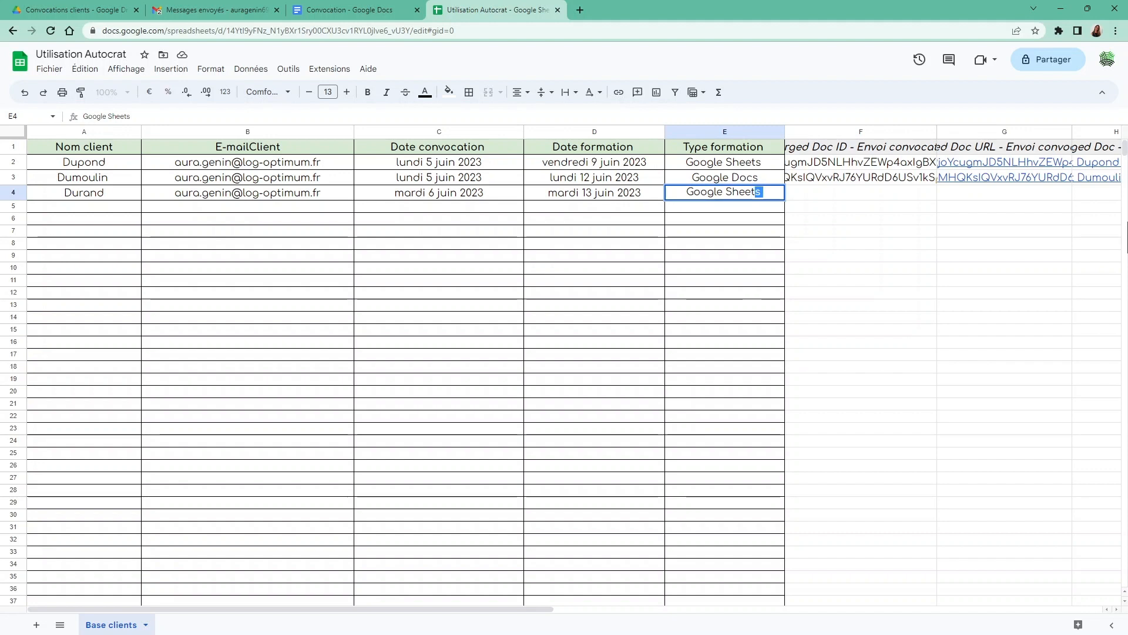
pyautogui.write('s')
pyautogui.click(739, 279)
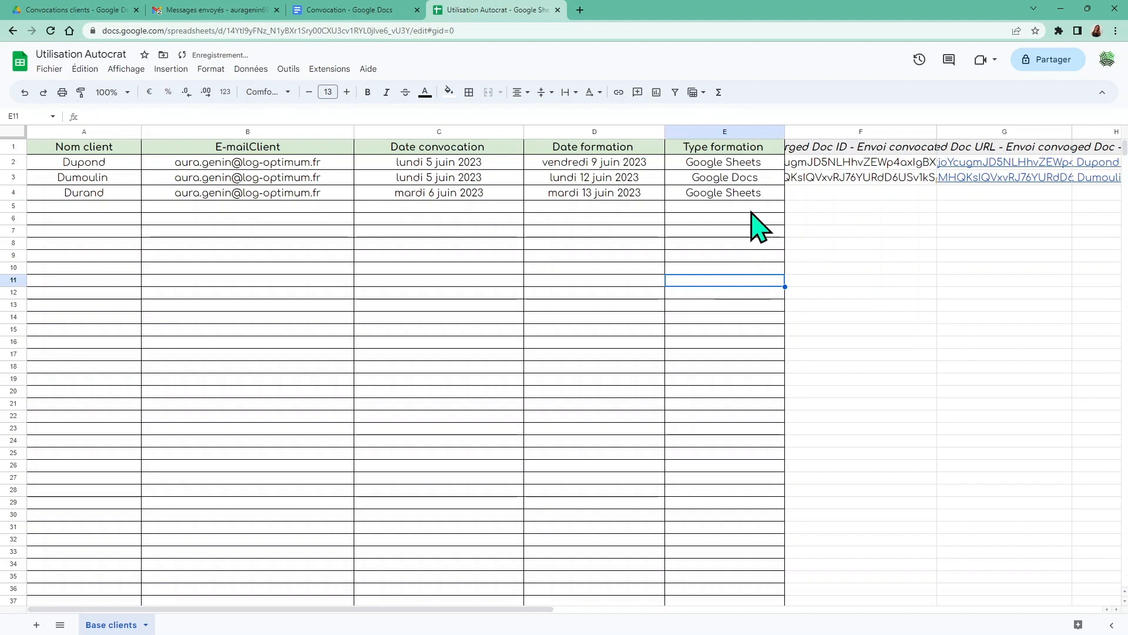
pyautogui.click(737, 195)
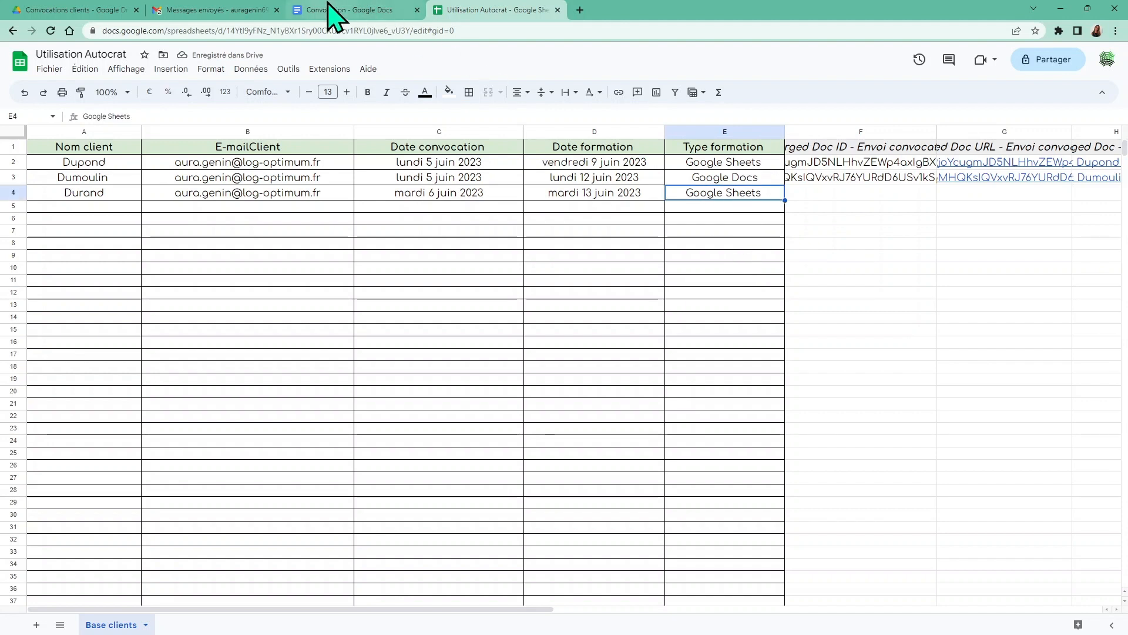
# Insert the word 'formation' before <<Type formation>> in the Convocation template
pyautogui.click(333, 11)
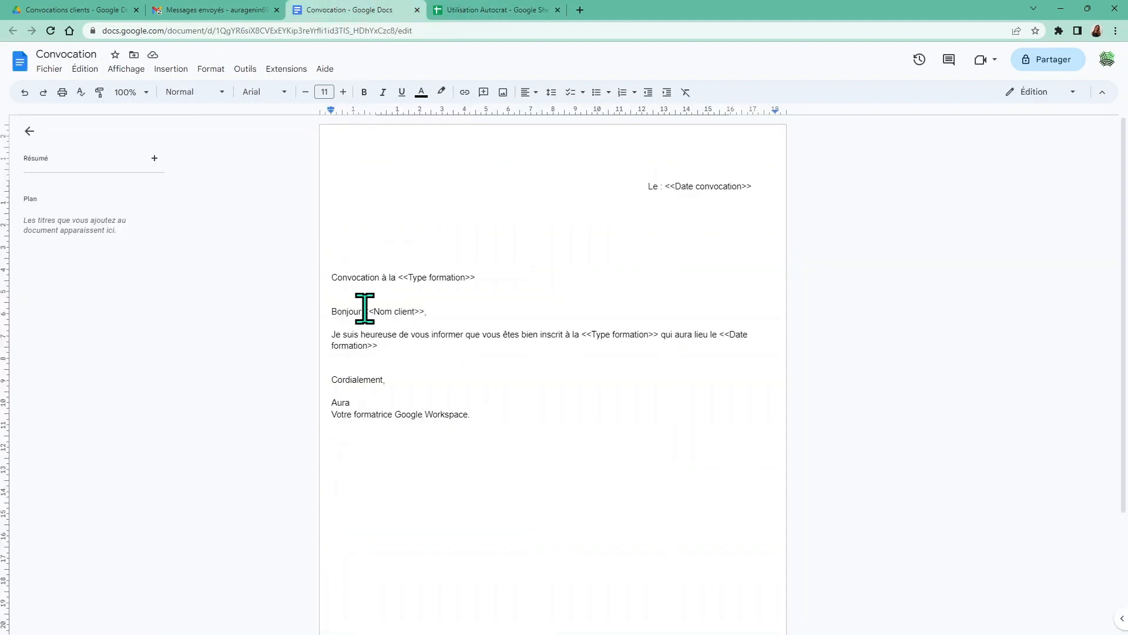
pyautogui.click(399, 276)
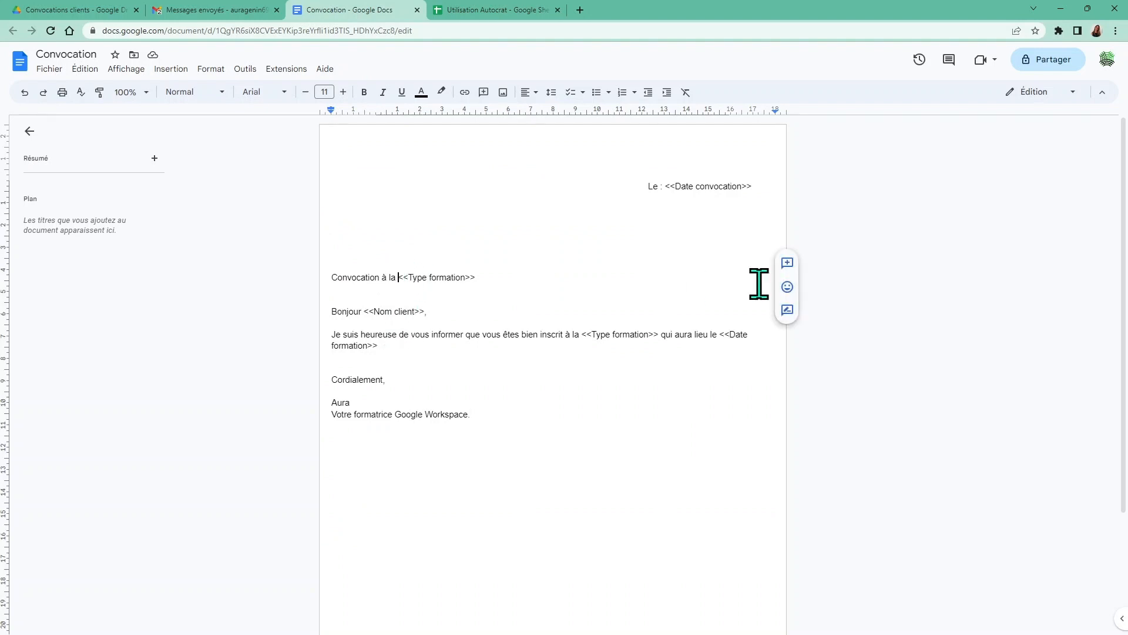
pyautogui.write('formatio')
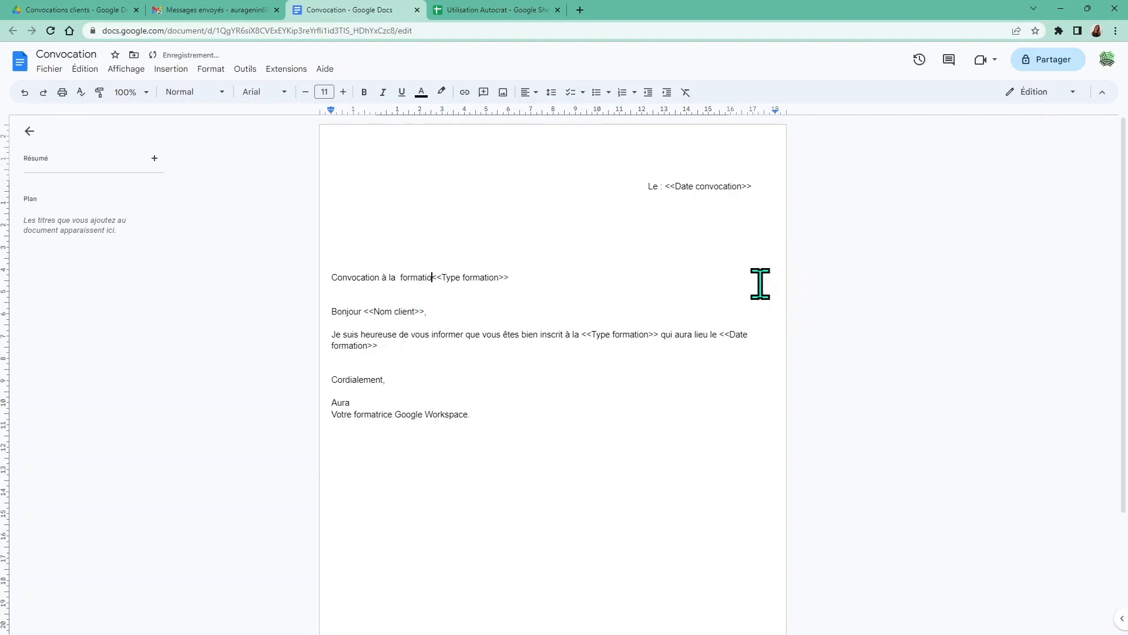
pyautogui.press('BackSpace')
pyautogui.press('BackSpace')
pyautogui.press('BackSpace')
pyautogui.press('BackSpace')
pyautogui.press('BackSpace')
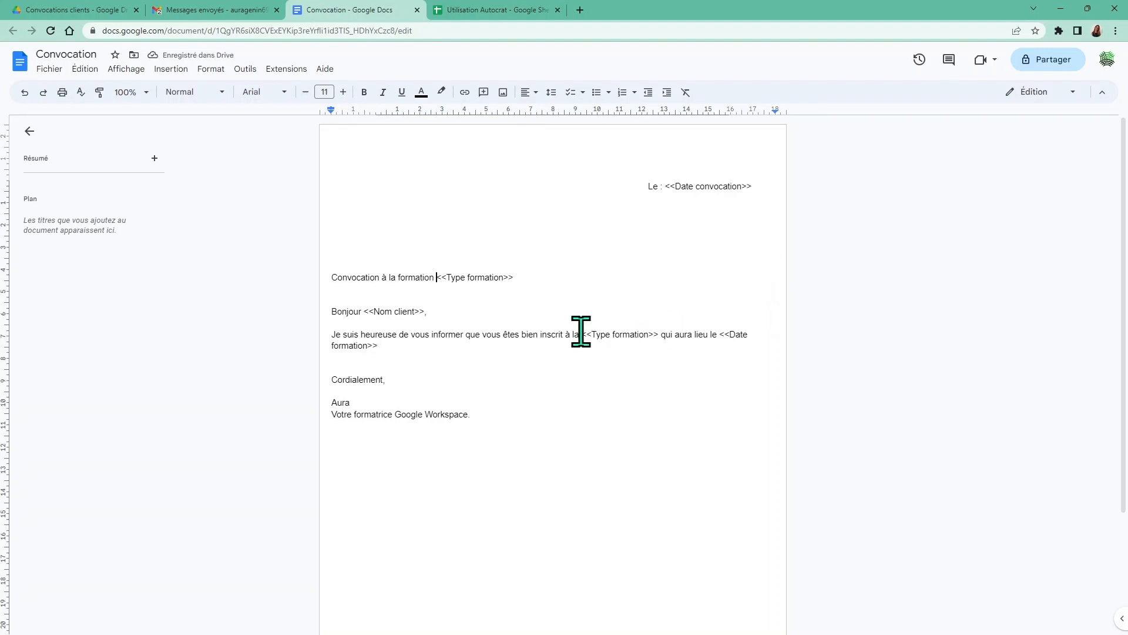
pyautogui.write('for')
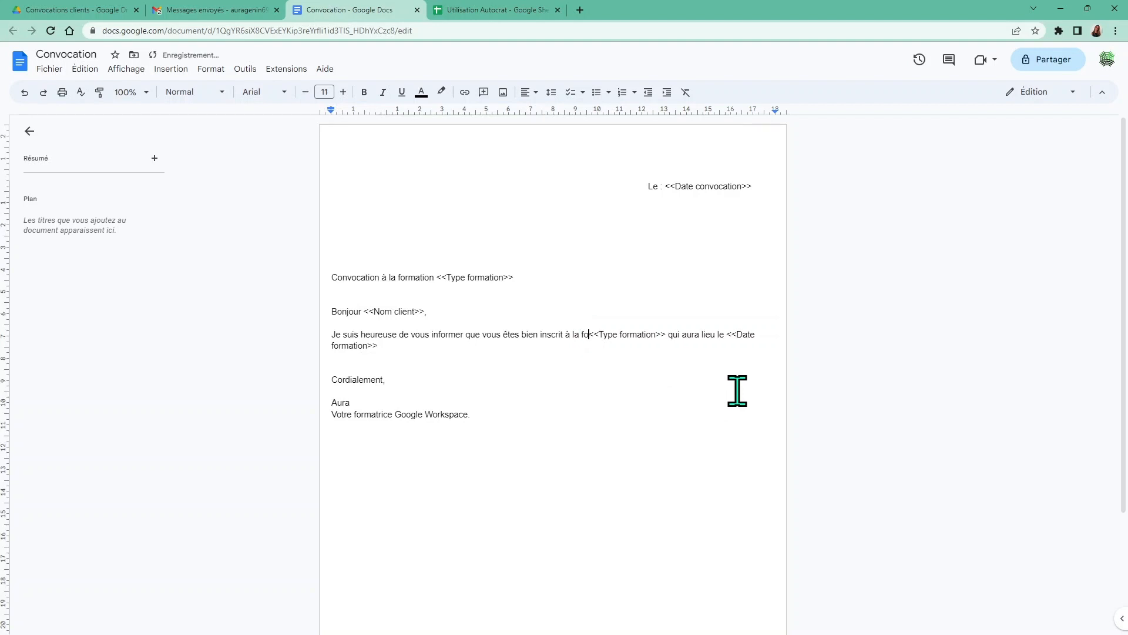
pyautogui.write('mation')
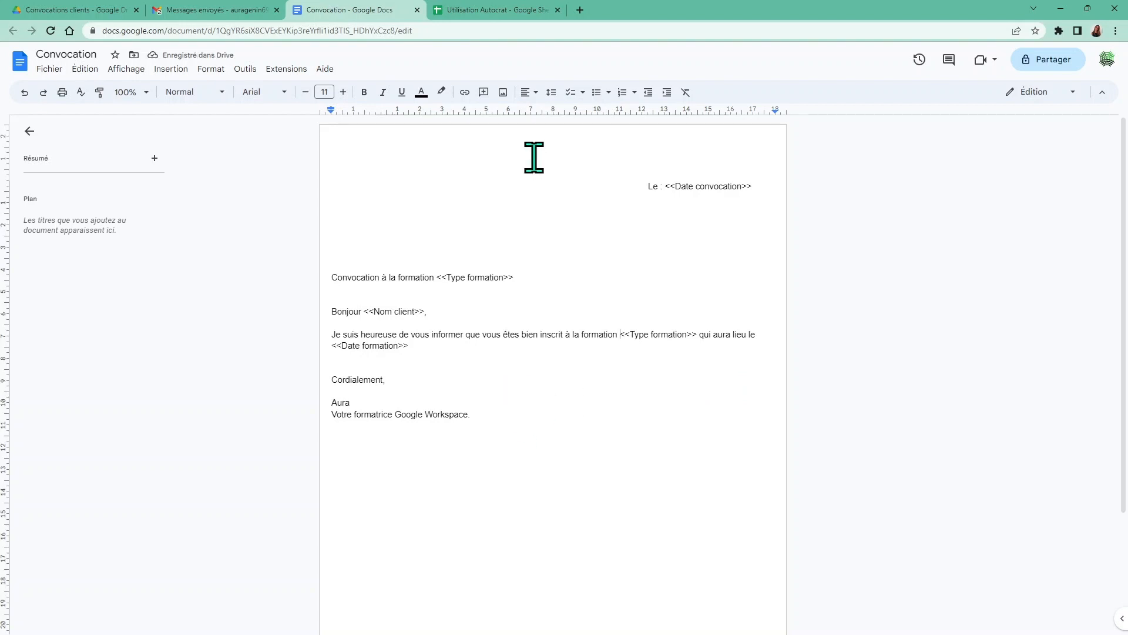
pyautogui.click(467, 10)
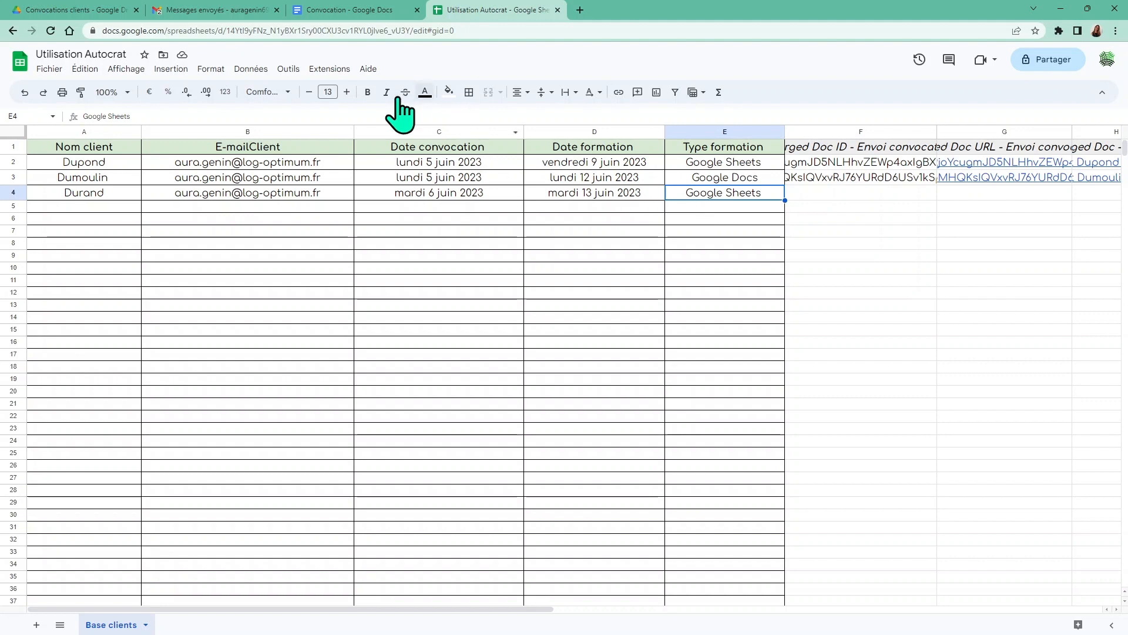
# Relaunch Autocrat, rerun the Envoi convocation job for the new row, and close AutoCrat
pyautogui.click(324, 69)
pyautogui.moveTo(435, 184)
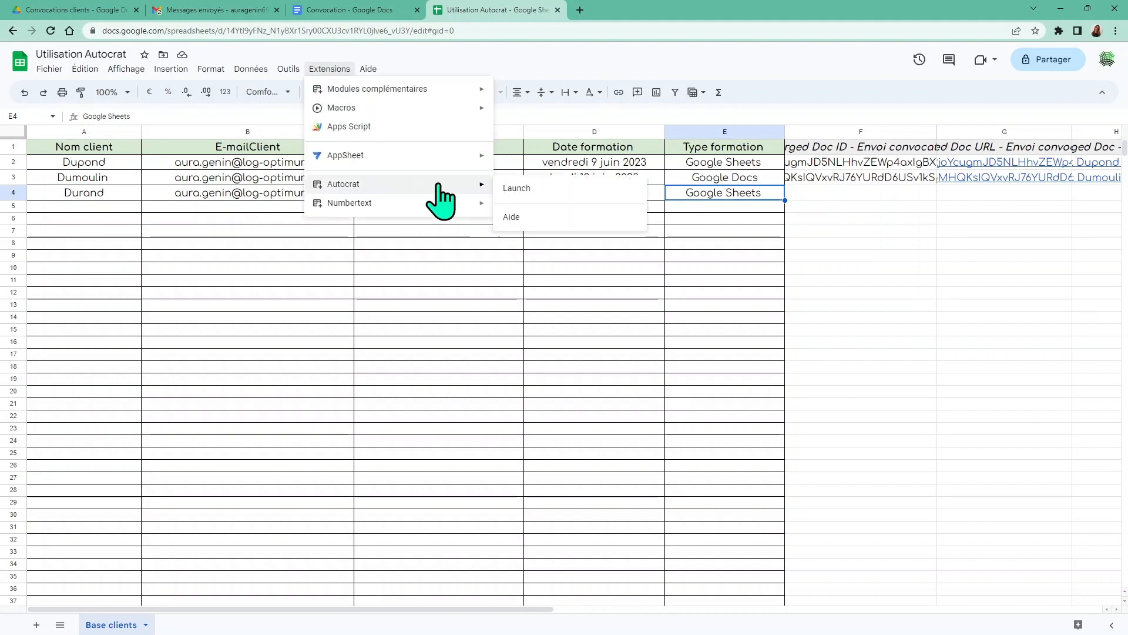
pyautogui.click(522, 188)
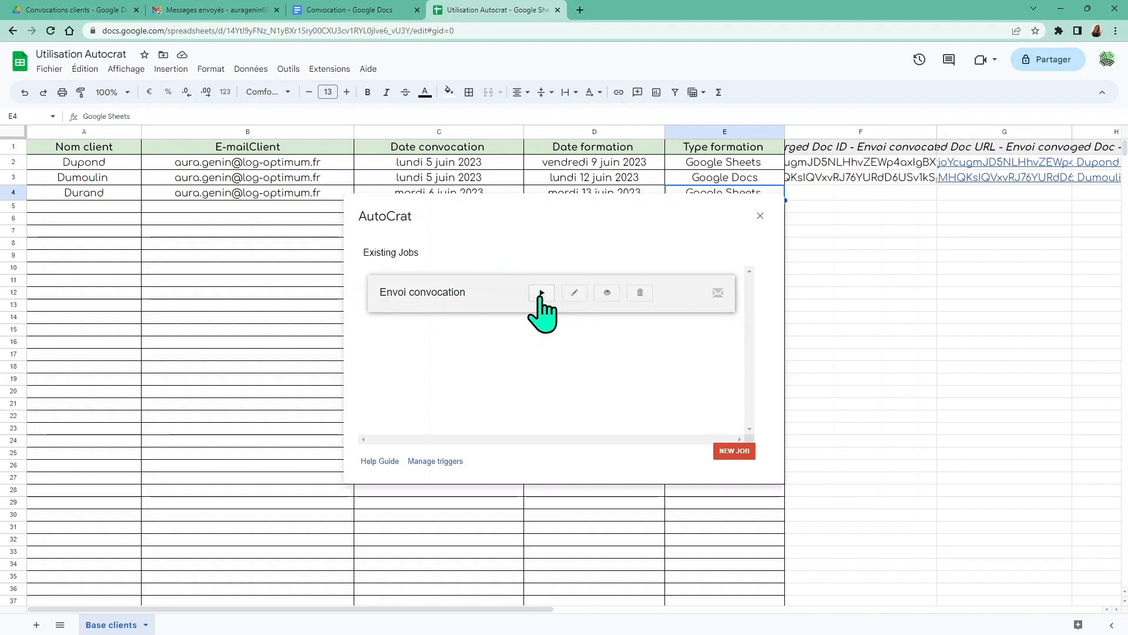
pyautogui.click(542, 293)
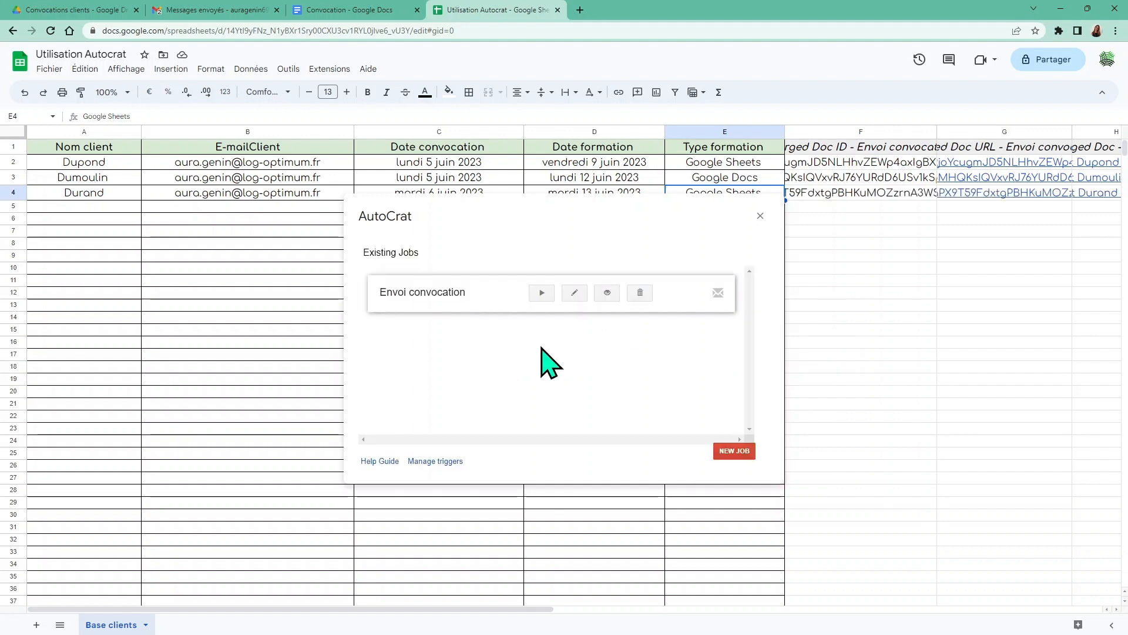
pyautogui.click(759, 217)
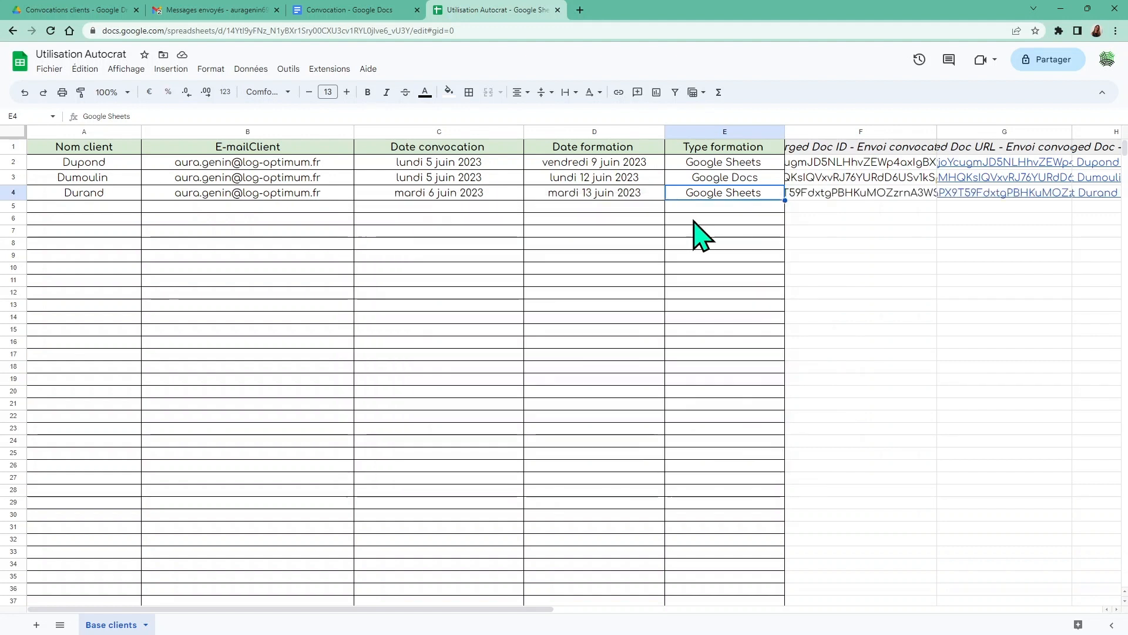
pyautogui.click(46, 10)
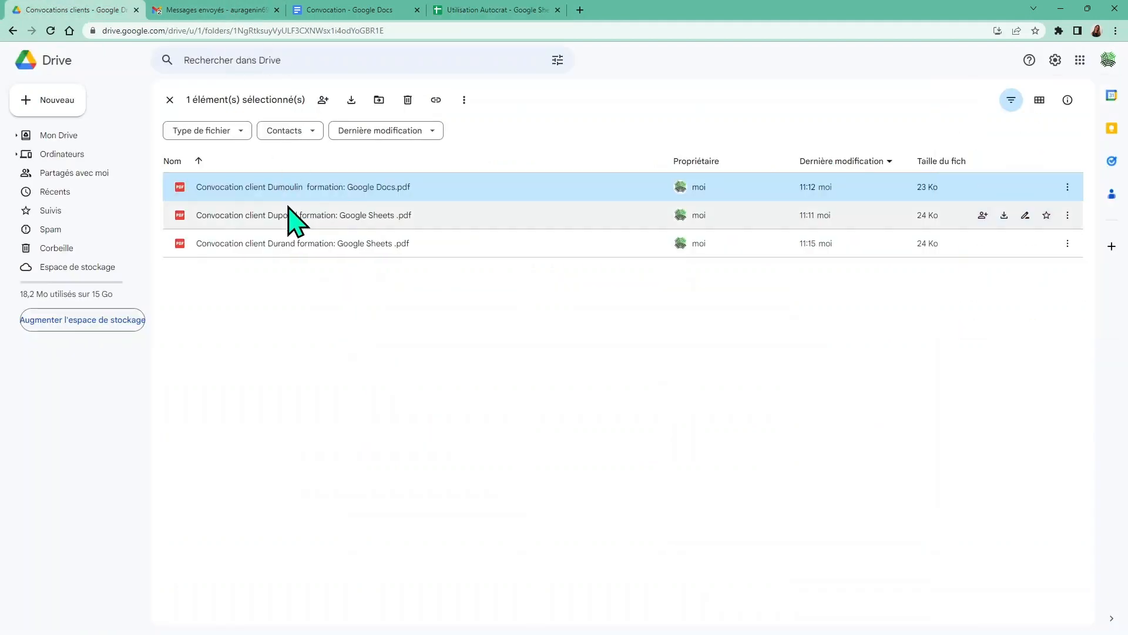
# Preview the newest convocation PDF to confirm its dates and Google Sheets training
pyautogui.click(286, 248)
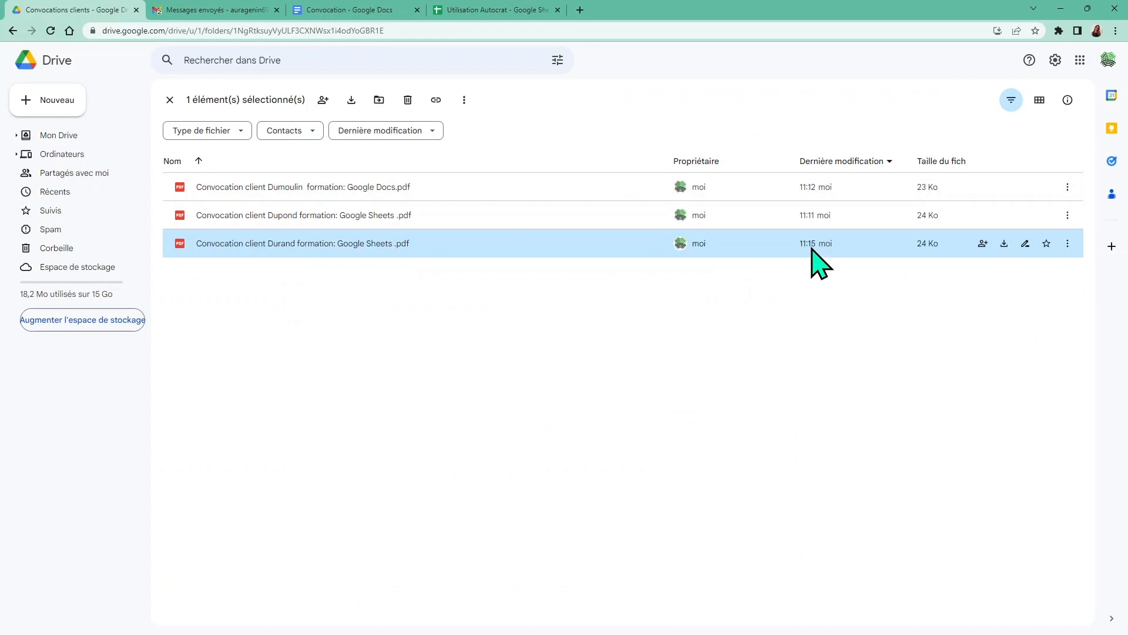
pyautogui.doubleClick(357, 247)
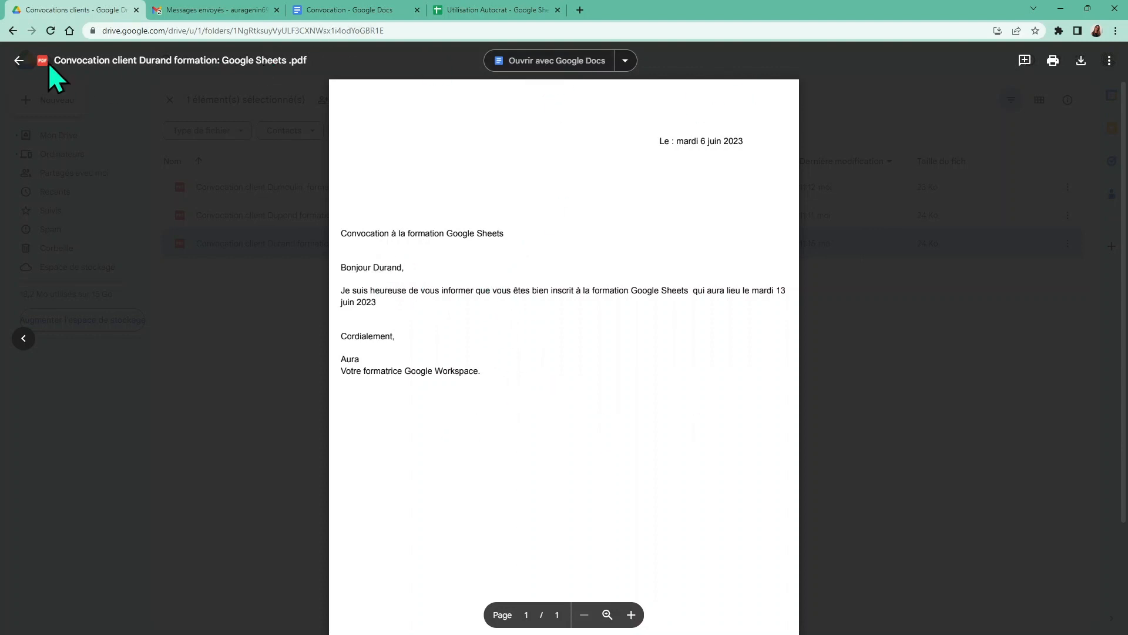
pyautogui.click(18, 60)
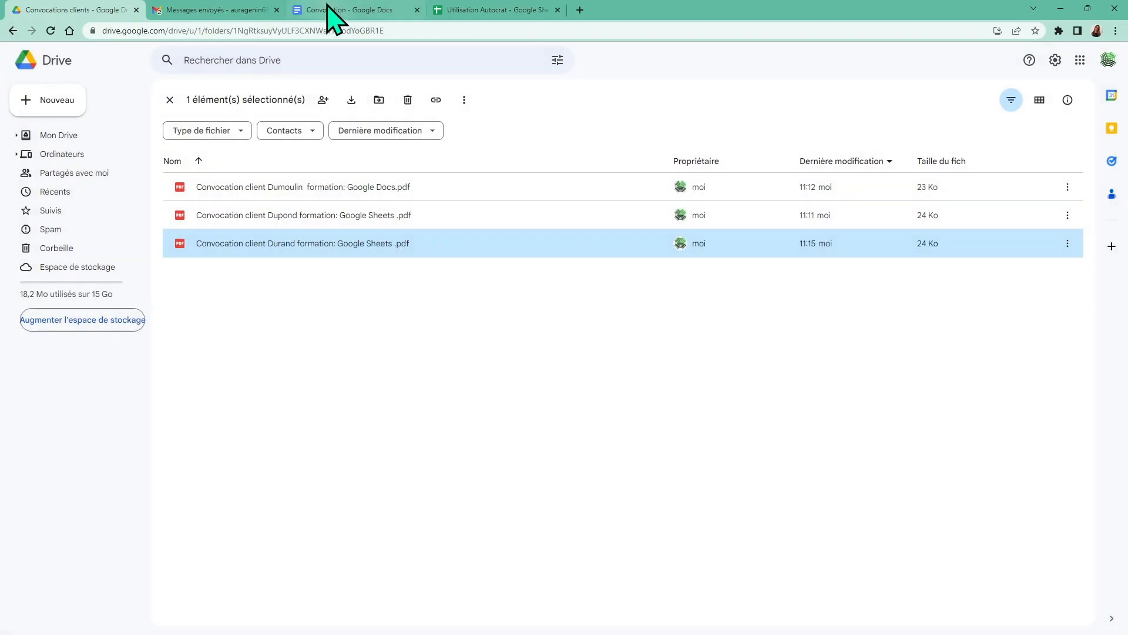
pyautogui.click(495, 10)
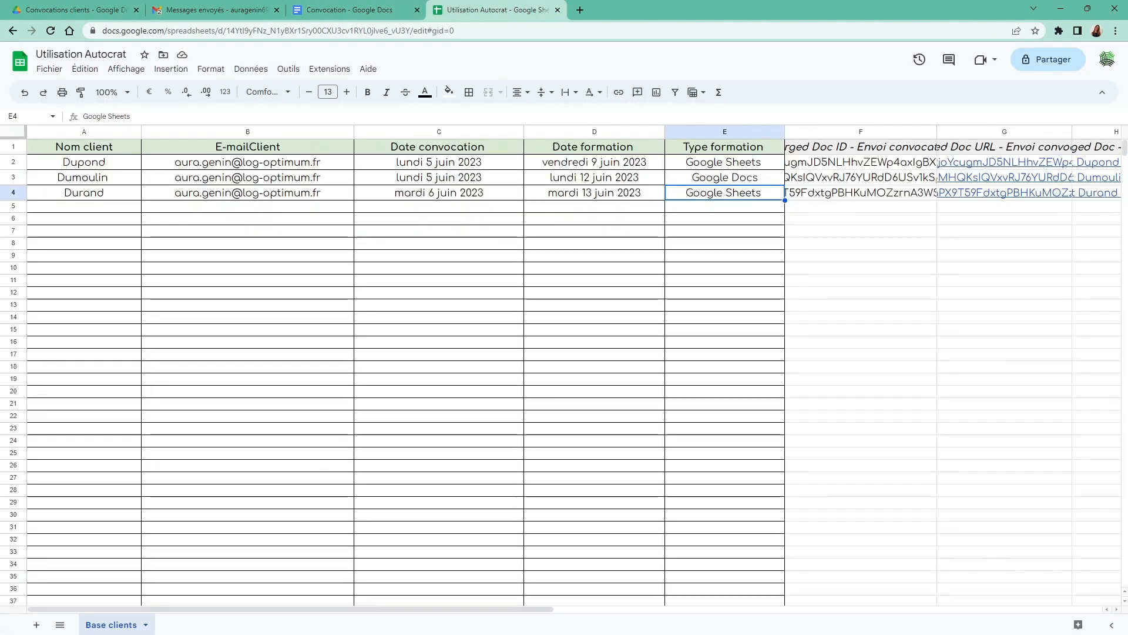